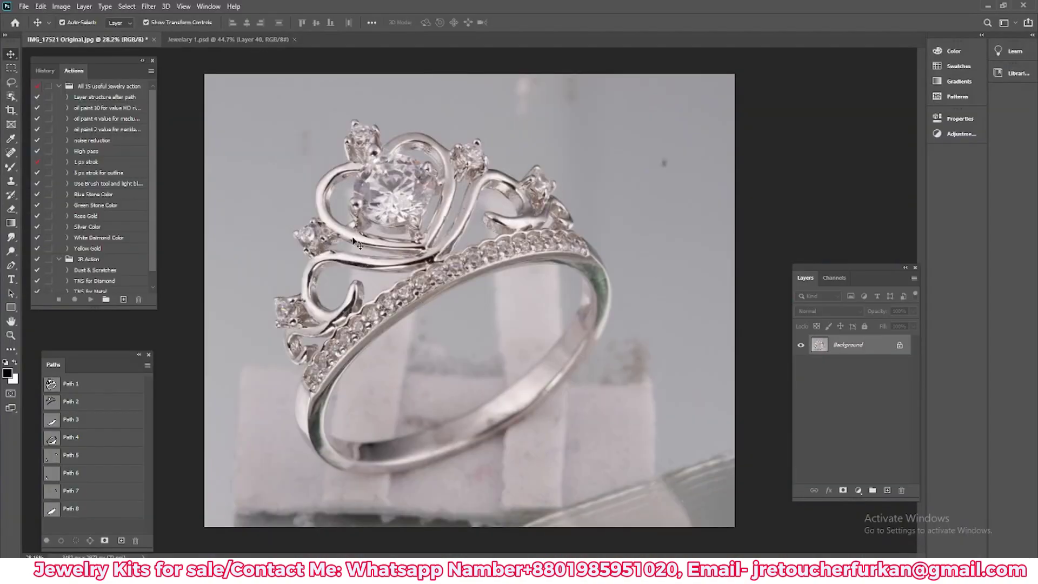
# - Select Path 1, the ring's main outline, in the Paths panel
pyautogui.click(95, 385)
# - Load Path 1 as a feathered selection and build the white background and ring copy layers
pyautogui.hotkey('ctrl', 'Return')
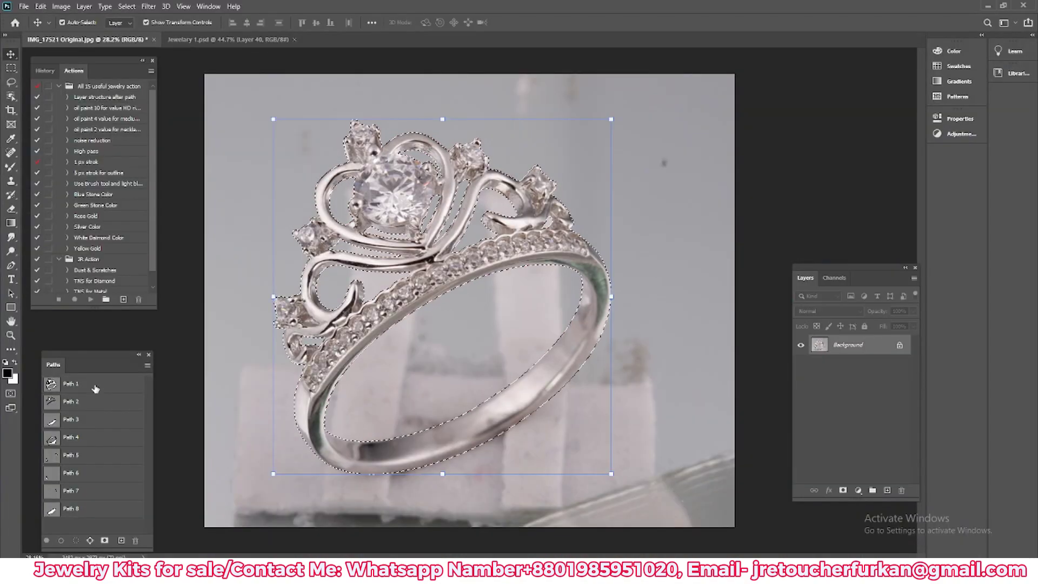
pyautogui.hotkey('shift', 'F6')
pyautogui.press('Return')
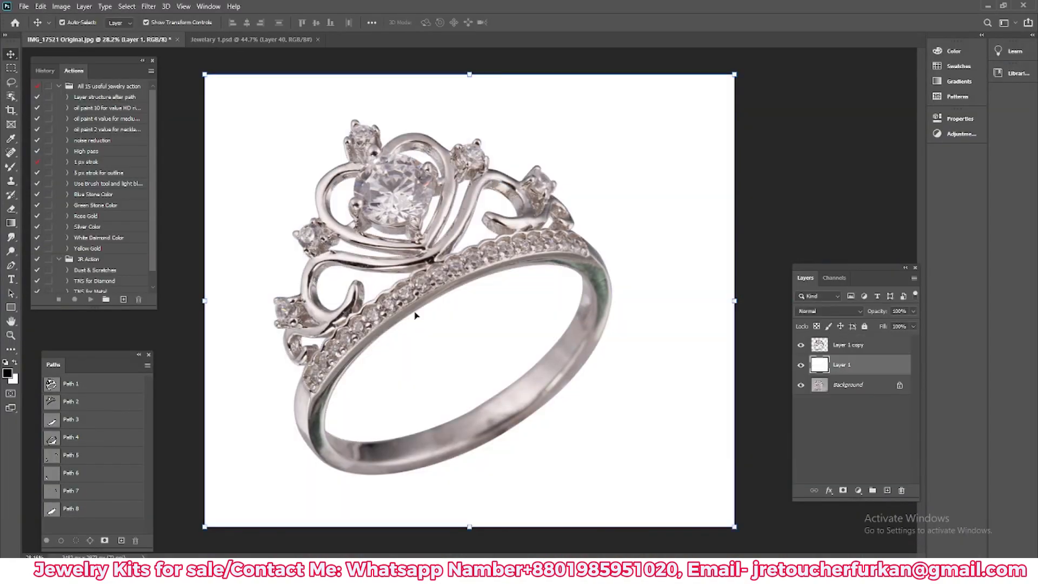
pyautogui.hotkey('ctrl', '+')
# - Load Path 2 with a 0.5 px feather and copy that area onto a new layer
pyautogui.click(89, 401)
pyautogui.hotkey('ctrl', 'Return')
pyautogui.hotkey('shift', 'F6')
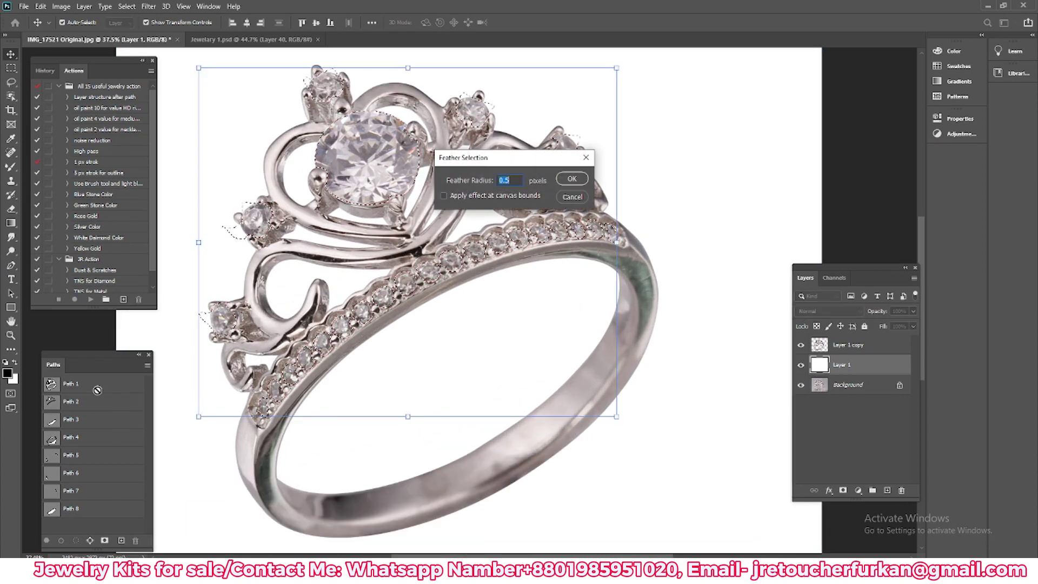
pyautogui.press('Return')
pyautogui.hotkey('alt', ']')
pyautogui.hotkey('ctrl', 'j')
pyautogui.scroll(2, 348, 334)
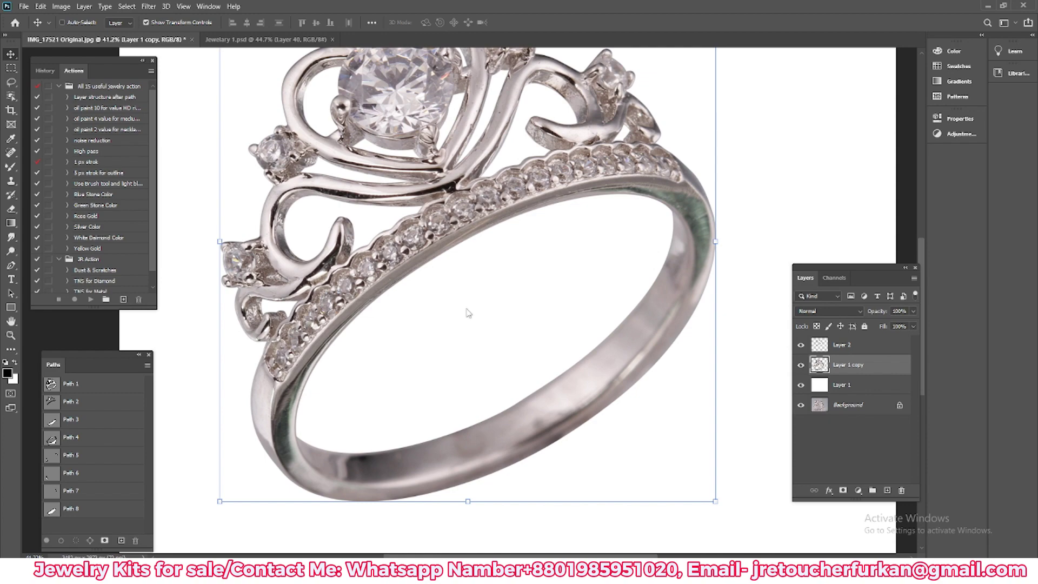
# - Preview the stone band in Camera Raw, cancel it, and reselect the ring copy layer
pyautogui.hotkey('ctrl', 'shift', 'a')
pyautogui.click(437, 298)
pyautogui.click(417, 273)
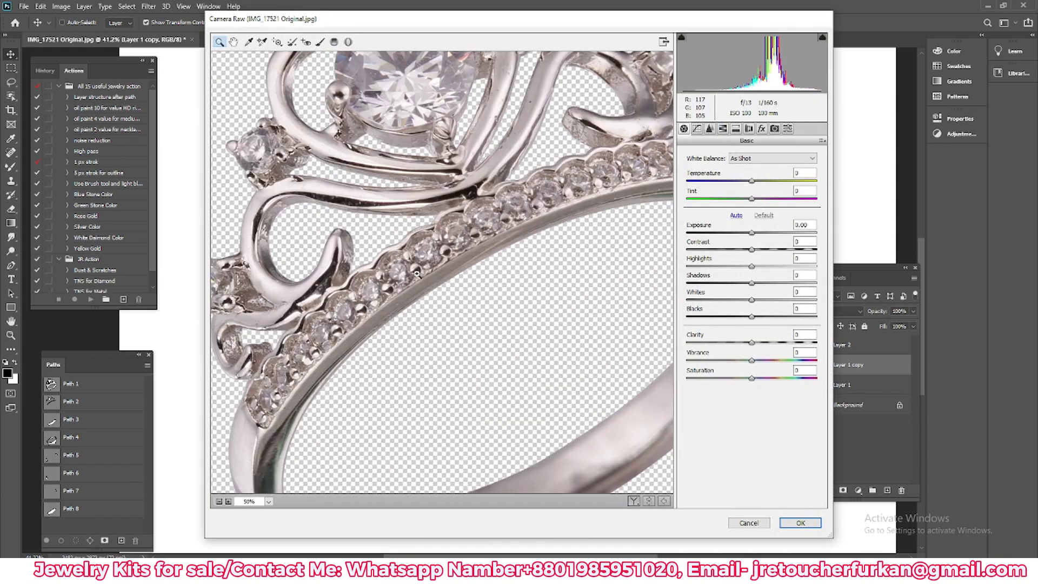
pyautogui.click(748, 524)
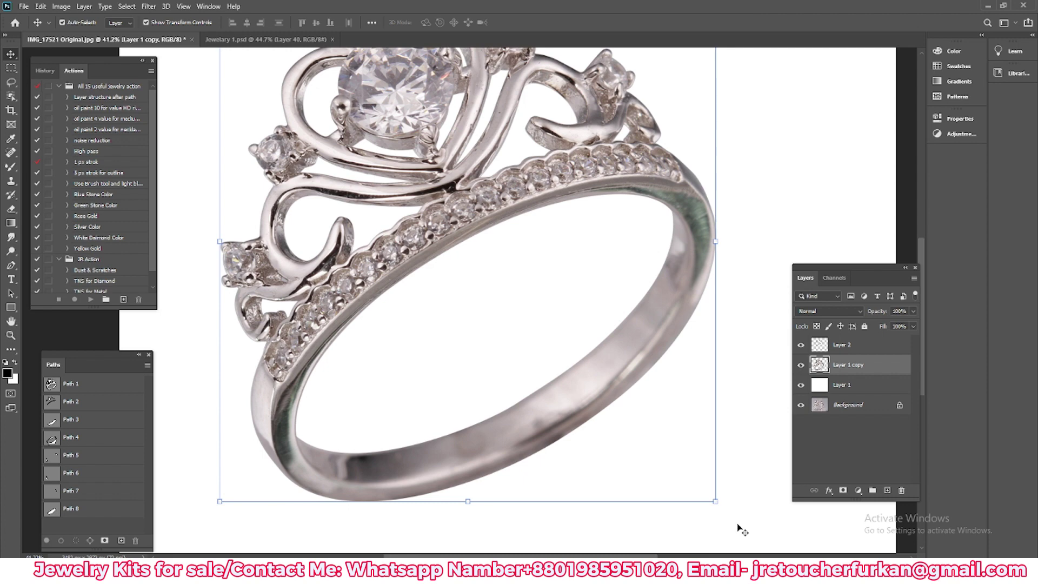
pyautogui.scroll(-3, 363, 364)
pyautogui.scroll(1, 371, 355)
pyautogui.click(841, 345)
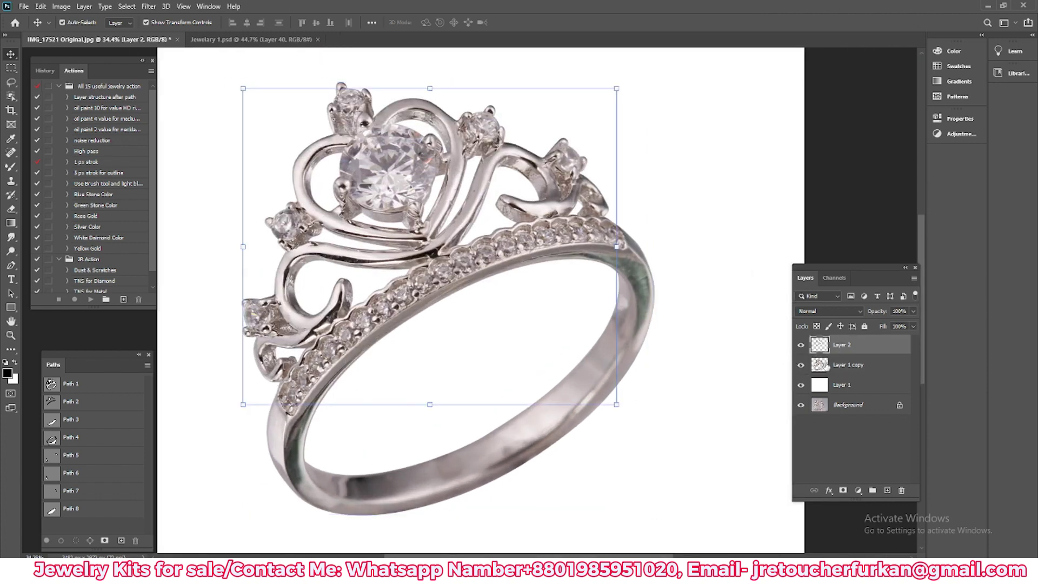
pyautogui.click(830, 365)
pyautogui.scroll(2, 481, 313)
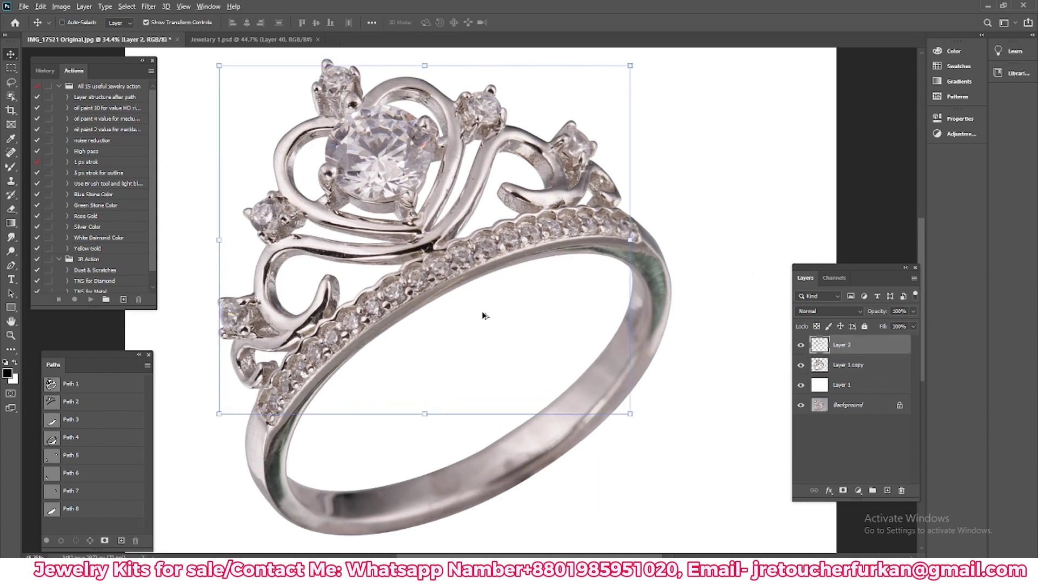
pyautogui.scroll(-3, 482, 312)
# - Apply Camera Raw: Saturation -100, Contrast +64, Clarity +26, lifted shadows, sharpening and noise reduction
pyautogui.hotkey('ctrl', 'shift', 'a')
pyautogui.moveTo(751, 378); pyautogui.dragTo(710, 378)
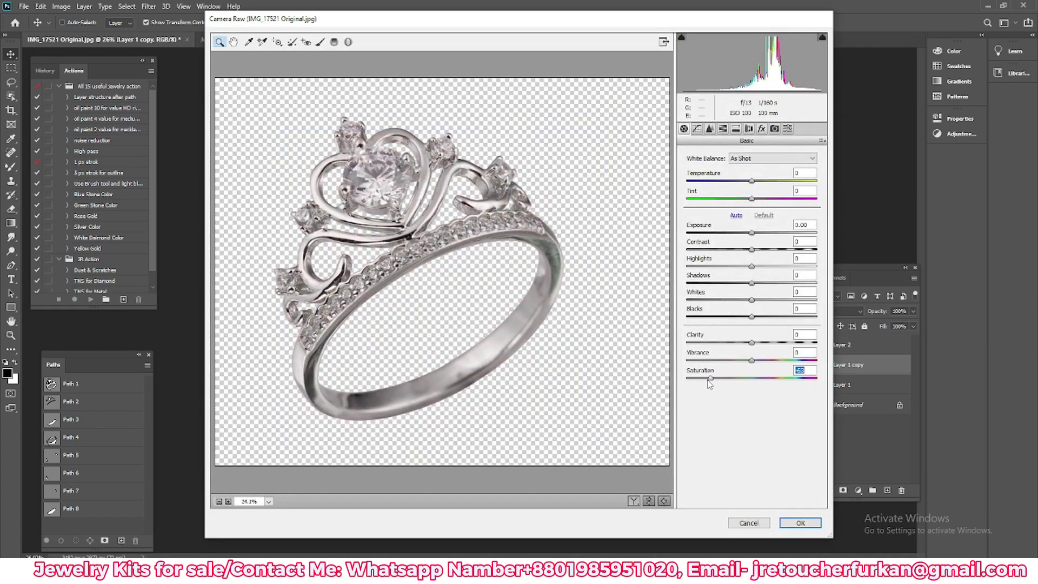
pyautogui.moveTo(751, 249); pyautogui.dragTo(803, 249)
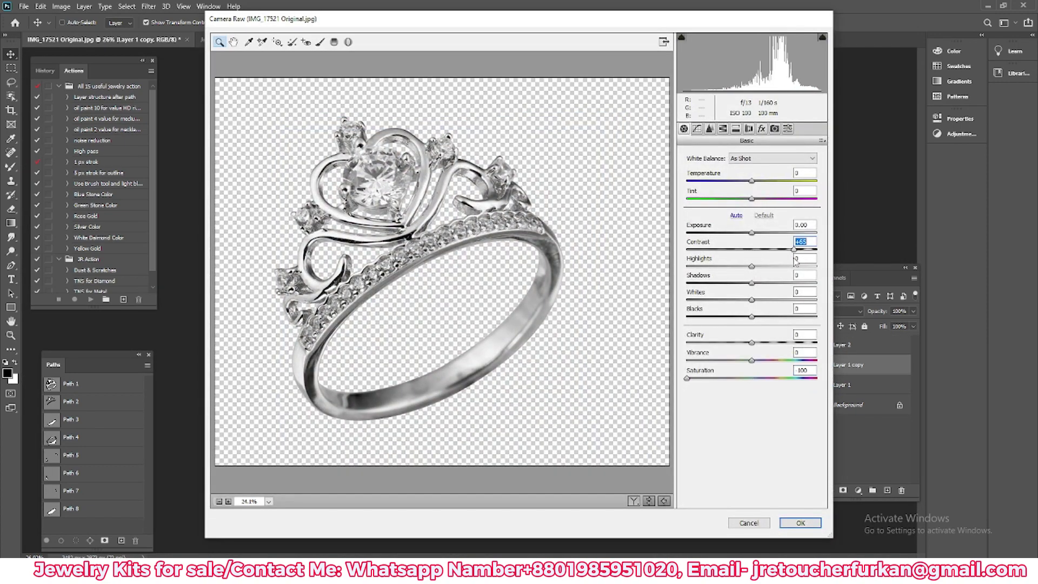
pyautogui.moveTo(775, 345); pyautogui.dragTo(851, 320)
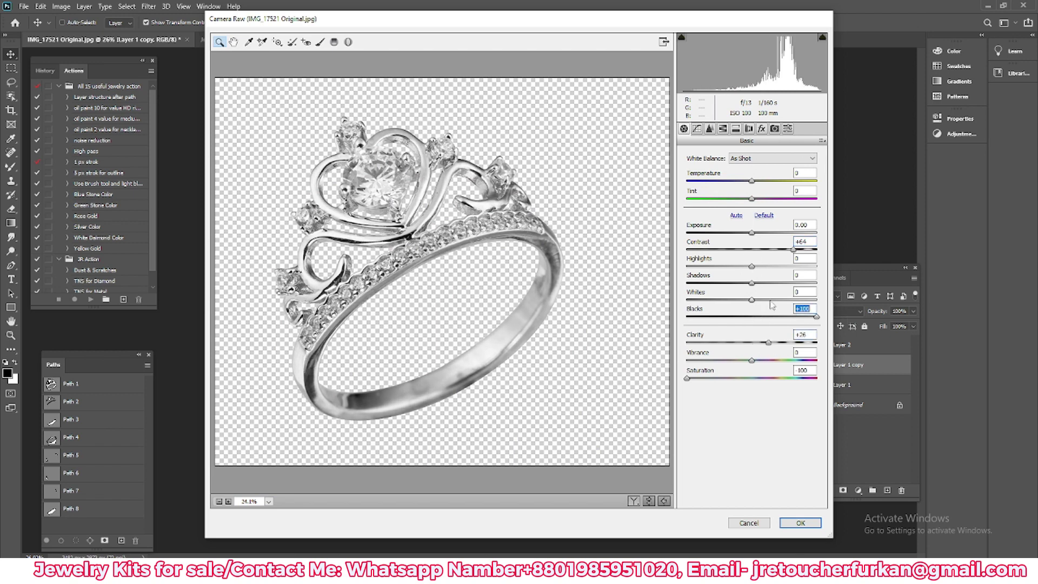
pyautogui.moveTo(751, 283); pyautogui.dragTo(841, 287)
pyautogui.click(709, 130)
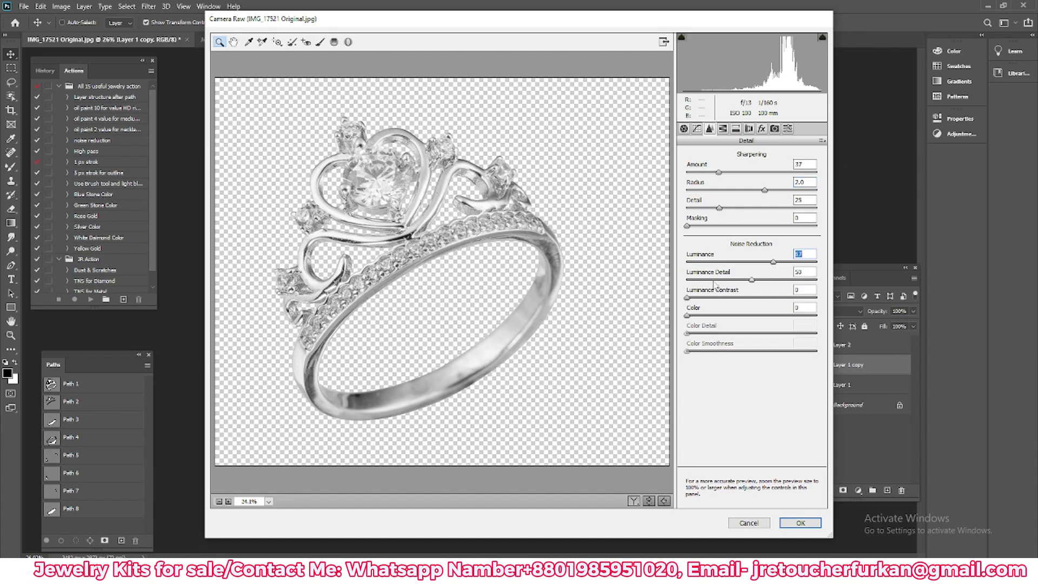
pyautogui.click(800, 523)
pyautogui.scroll(2, 342, 276)
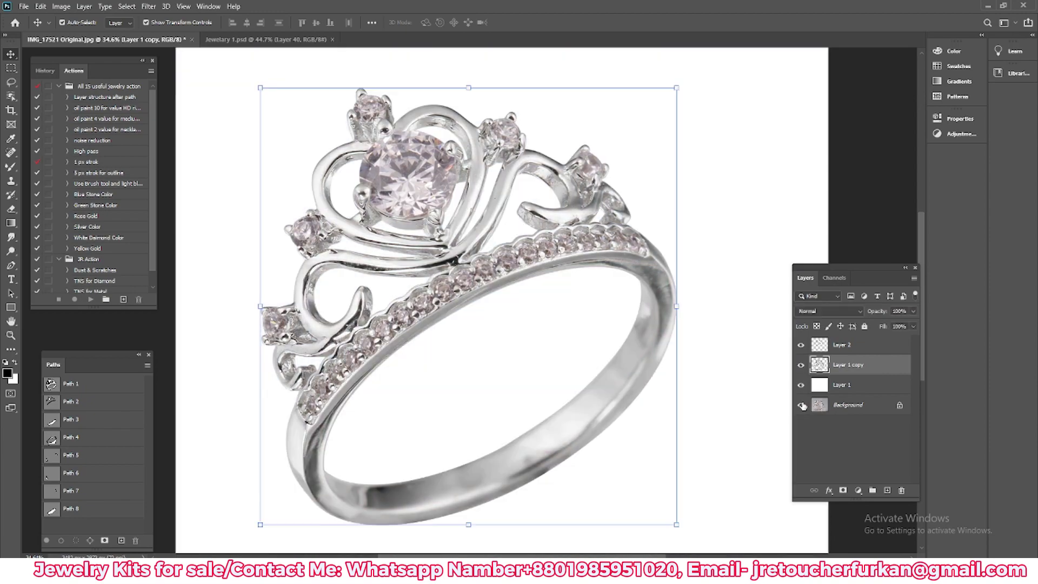
# - Add a Brightness/Contrast adjustment layer with Brightness 12
pyautogui.scroll(2, 380, 320)
pyautogui.scroll(1, 342, 235)
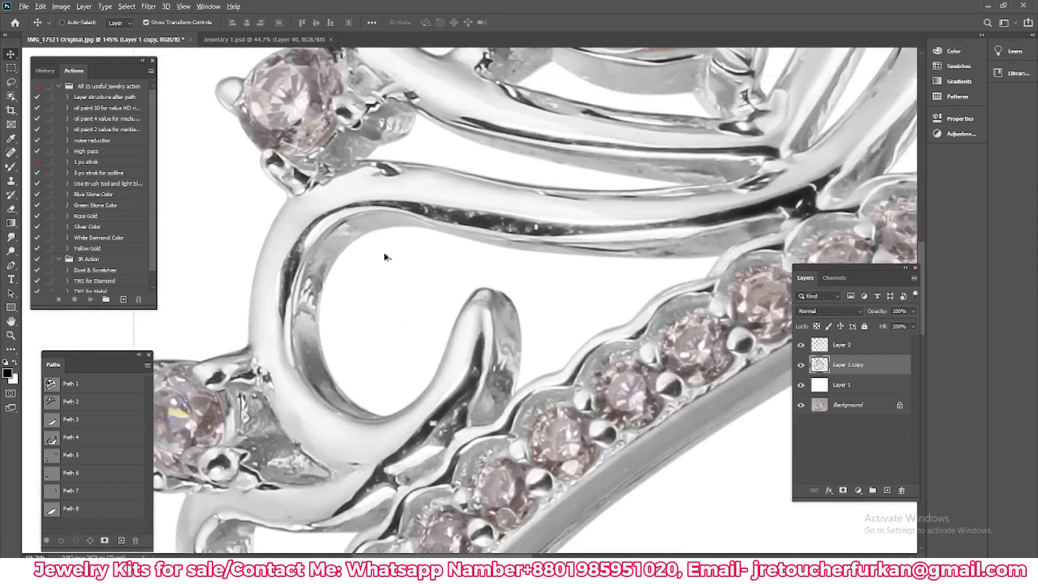
pyautogui.scroll(-2, 385, 254)
pyautogui.scroll(1, 568, 354)
pyautogui.scroll(1, 759, 390)
pyautogui.scroll(-2, 759, 390)
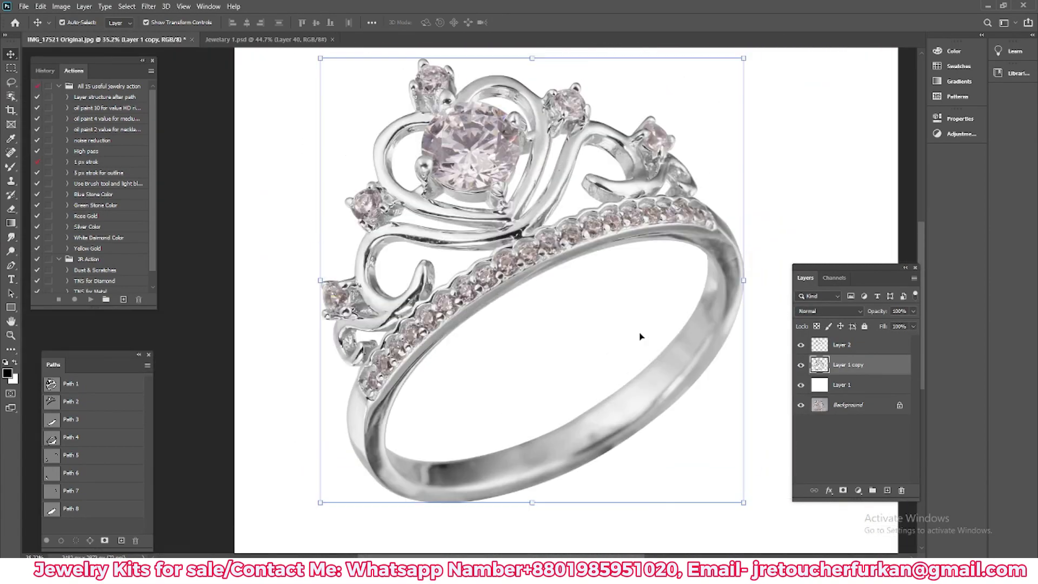
pyautogui.click(858, 490)
pyautogui.click(861, 317)
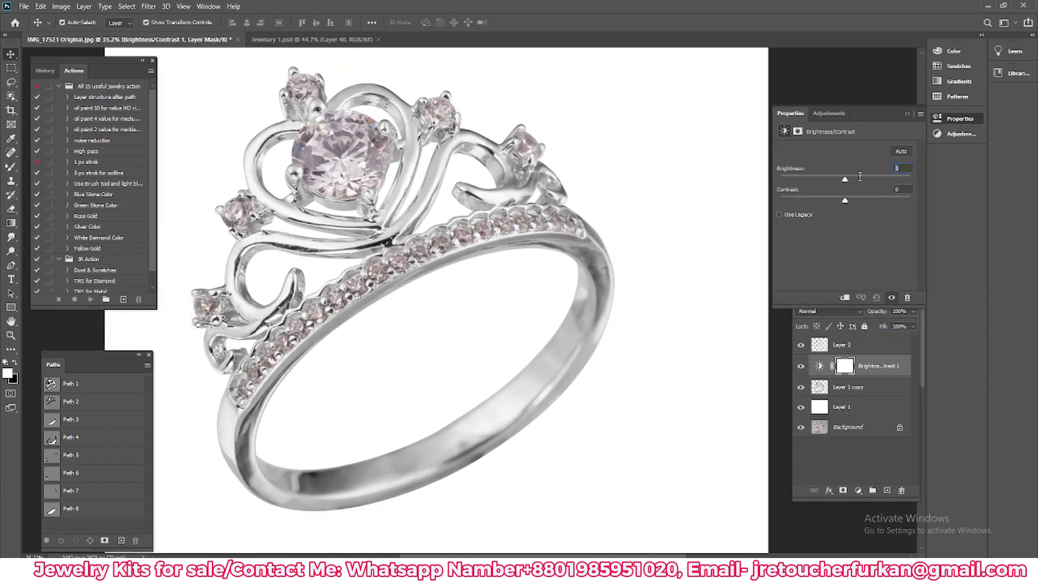
pyautogui.moveTo(851, 179); pyautogui.dragTo(856, 180)
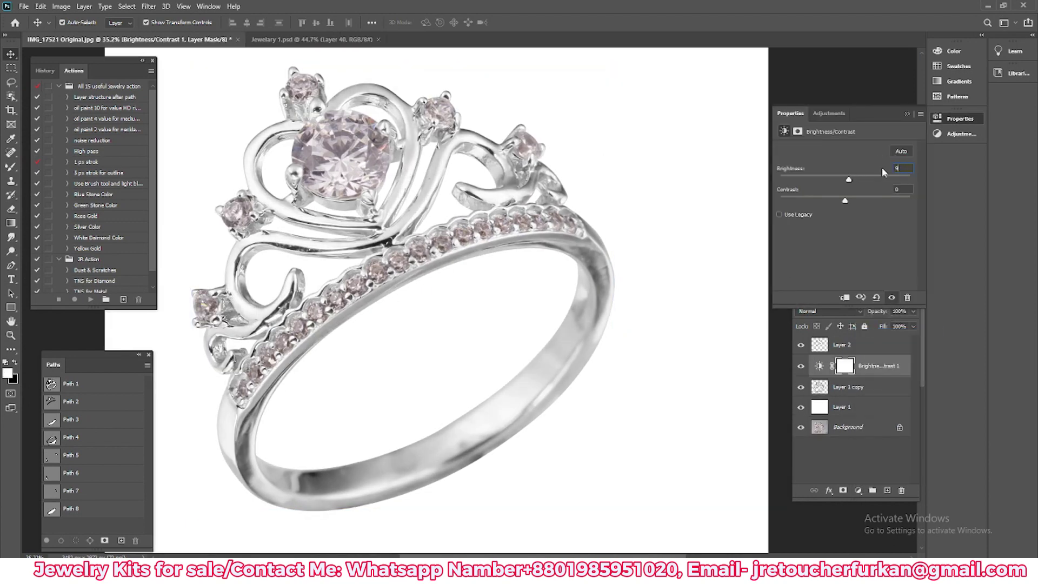
# - Add a Levels adjustment layer with input levels 15 / 1.00 / 253
pyautogui.click(832, 388)
pyautogui.click(858, 490)
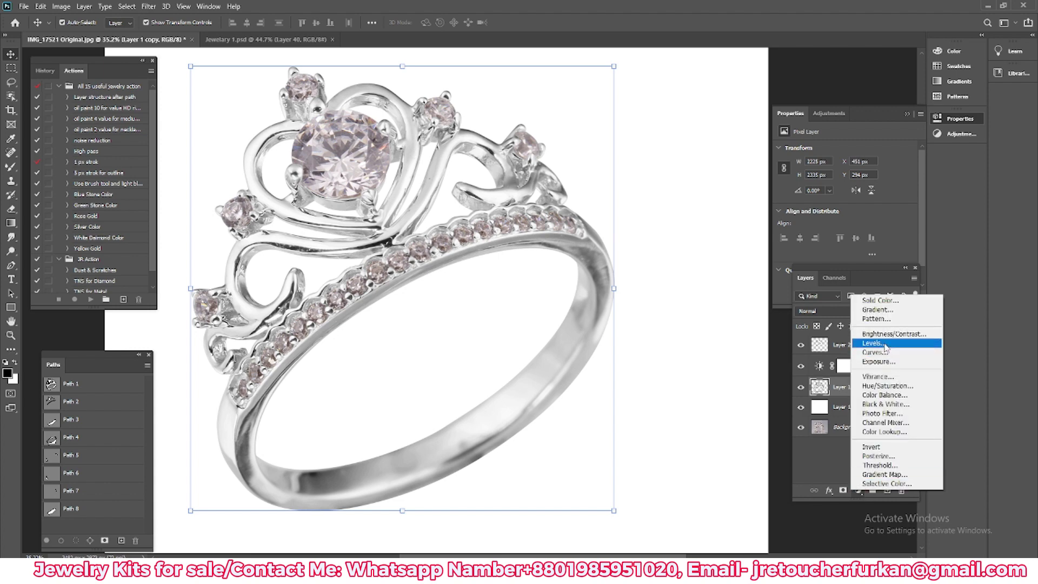
pyautogui.click(886, 343)
pyautogui.moveTo(912, 228); pyautogui.dragTo(910, 229)
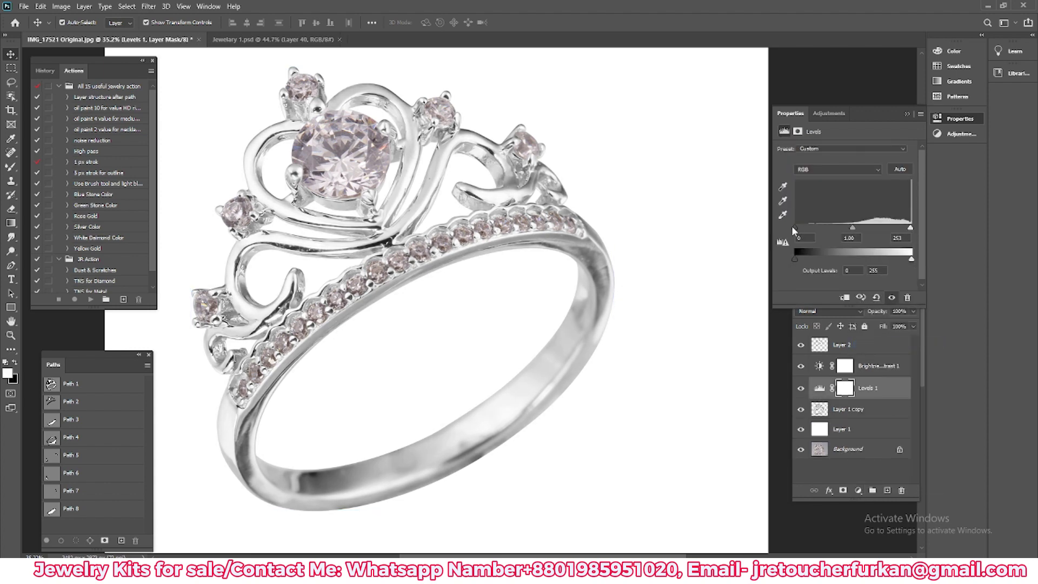
pyautogui.moveTo(803, 231); pyautogui.dragTo(802, 233)
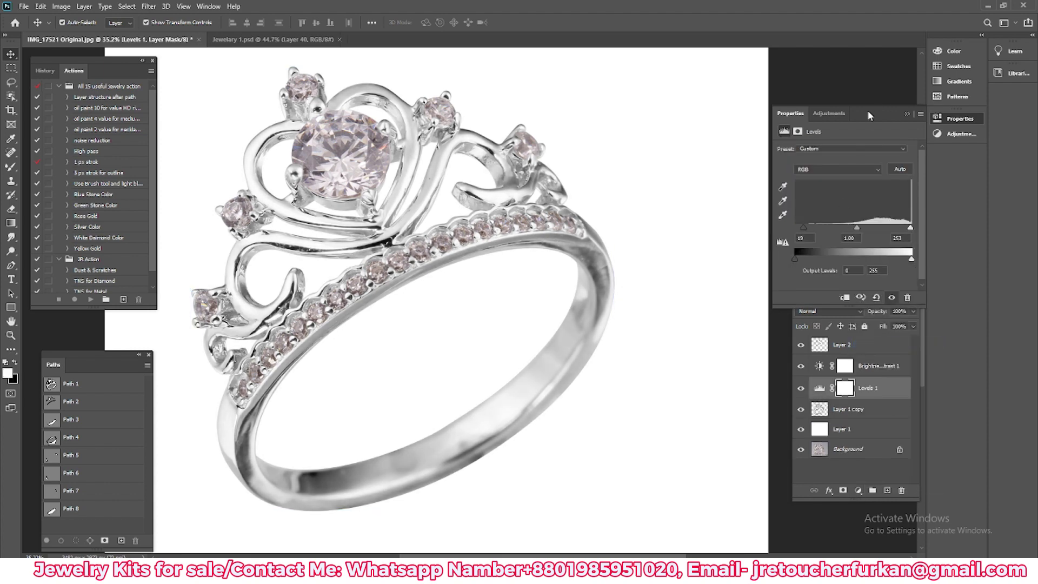
# - Compare the retouched ring with the original photo, then restore the retouched view
pyautogui.click(835, 409)
pyautogui.scroll(-2, 771, 392)
pyautogui.keyDown('alt'); pyautogui.click(801, 449); pyautogui.keyUp('alt')
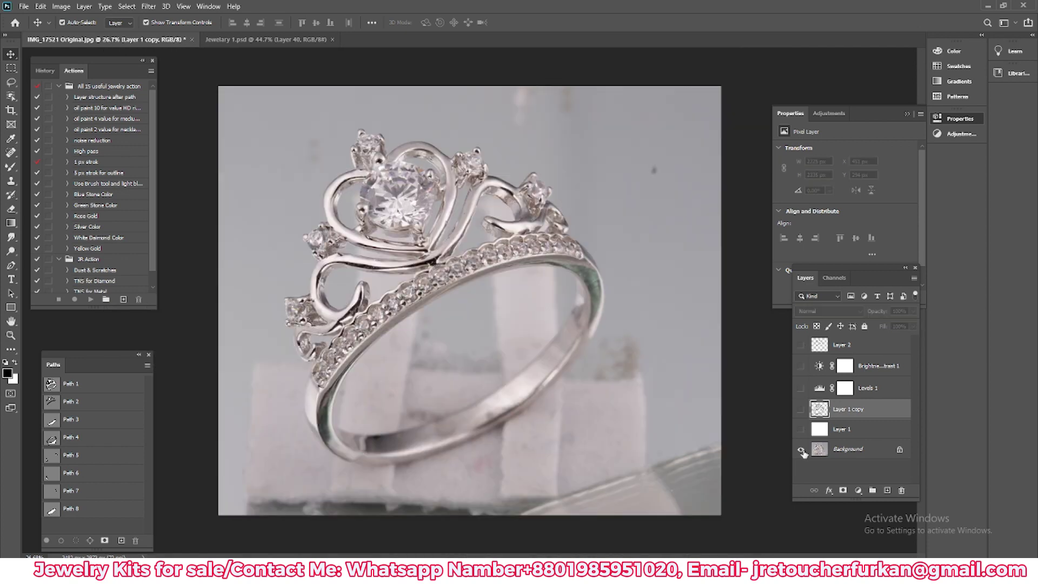
pyautogui.keyDown('alt'); pyautogui.click(802, 450); pyautogui.keyUp('alt')
pyautogui.keyDown('alt'); pyautogui.click(801, 449); pyautogui.keyUp('alt')
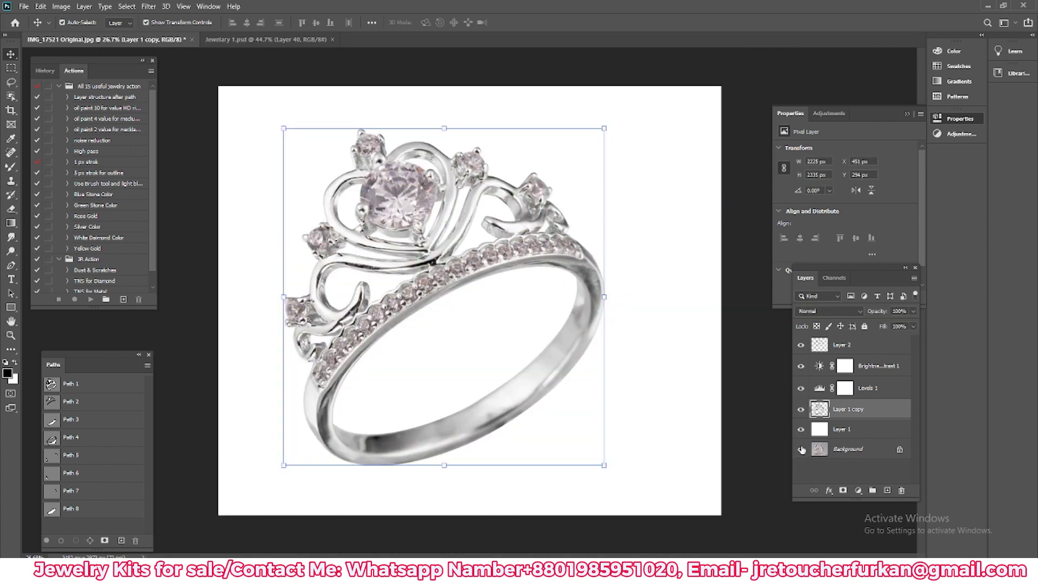
# - Load Path 3, the inner shank outline, as a feathered selection
pyautogui.scroll(1, 303, 390)
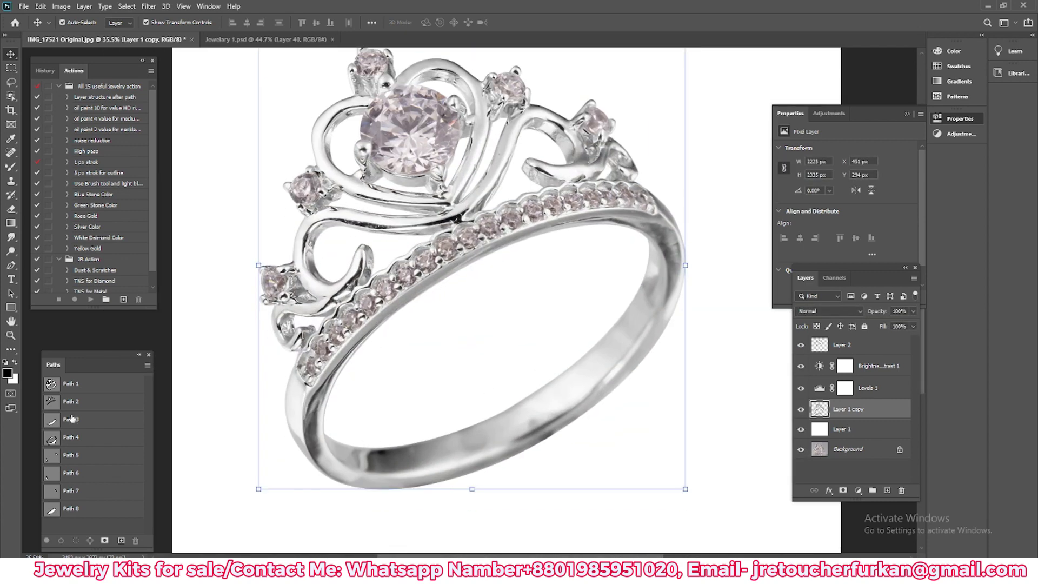
pyautogui.click(80, 421)
pyautogui.hotkey('ctrl', 'shift', 'alt', 'n')
pyautogui.keyDown('alt'); pyautogui.click(62, 541); pyautogui.keyUp('alt')
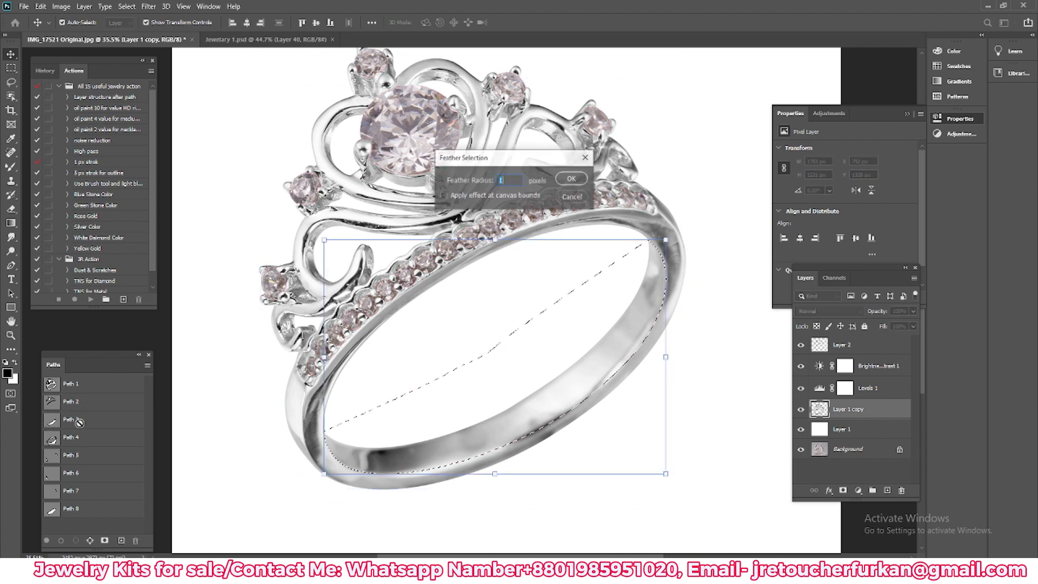
pyautogui.press('Return')
# - Copy the shank selection onto Layer 3 and browse to the Jewelry Kits folder
pyautogui.hotkey('ctrl', 'h')
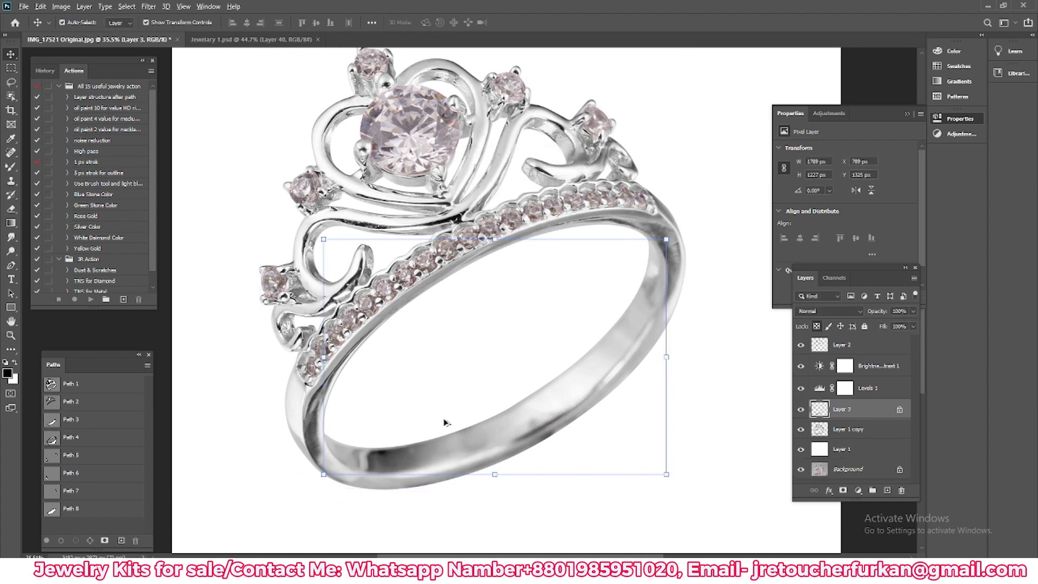
pyautogui.scroll(-1, 444, 423)
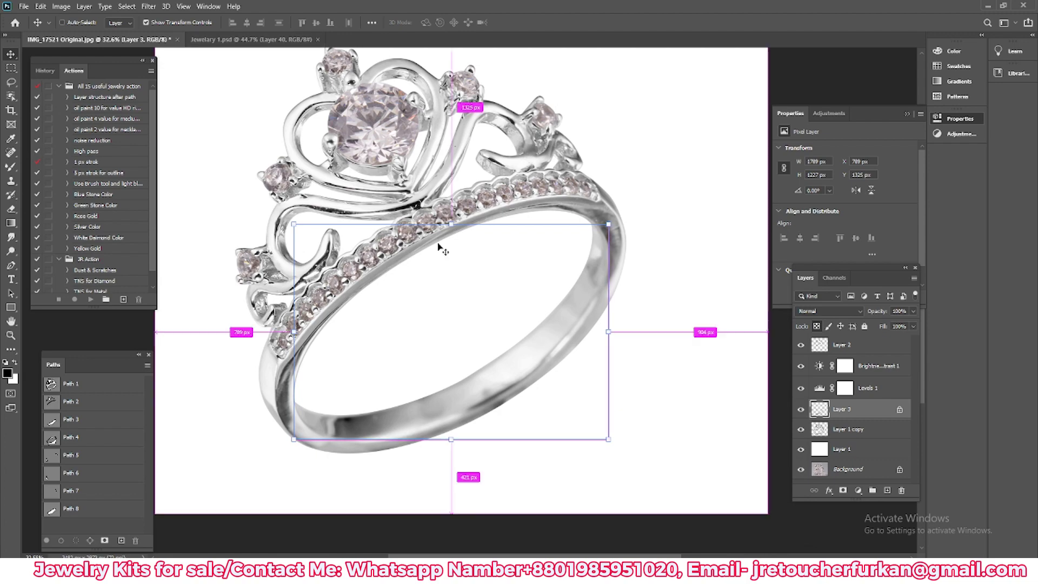
pyautogui.hotkey('ctrl', 'o')
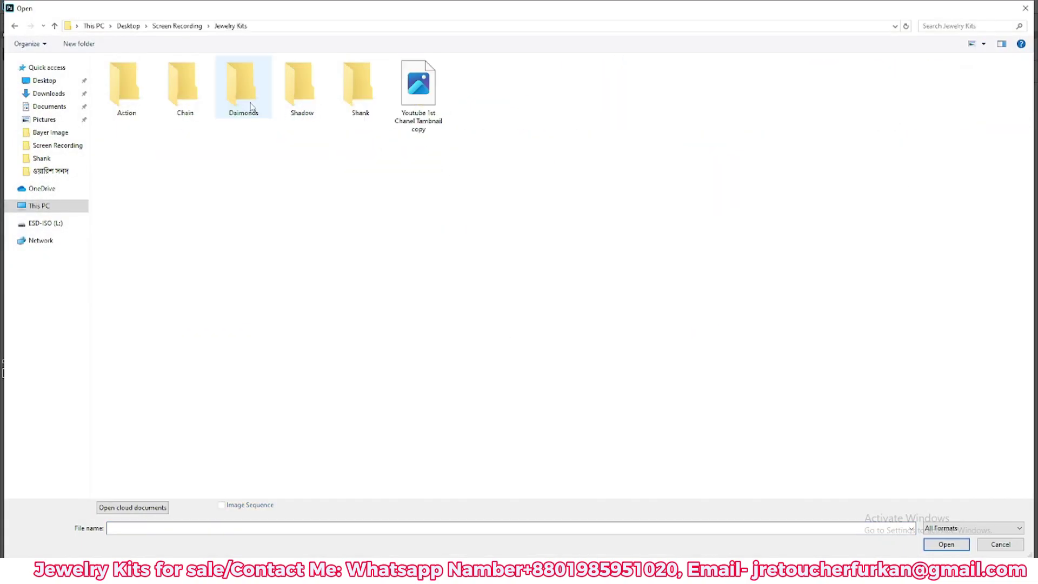
# - Open Shank/6_Shank.tif, drag a shank piece into the ring image, and begin scaling it into the band
pyautogui.doubleClick(359, 86)
pyautogui.doubleClick(669, 180)
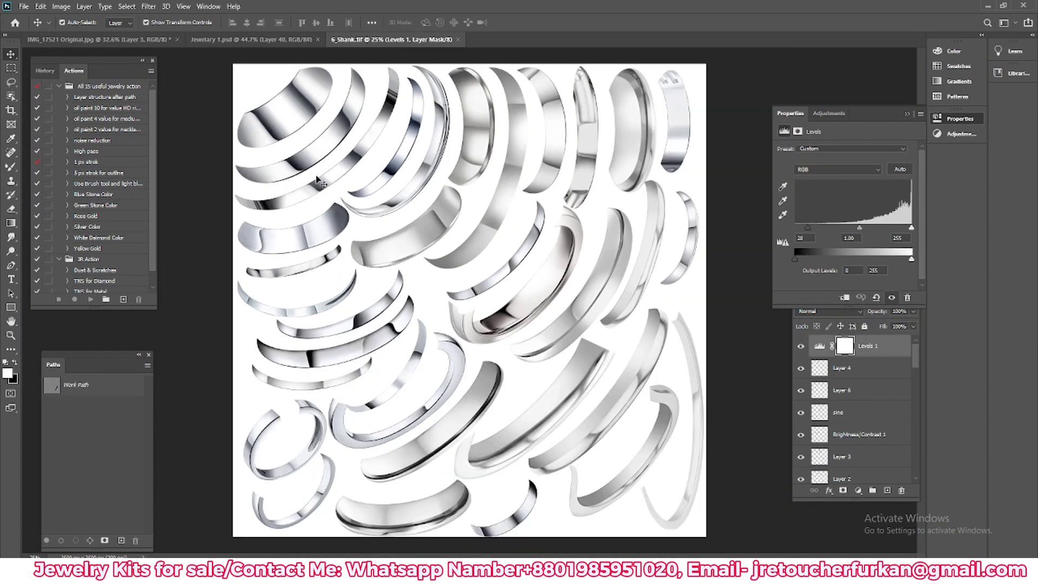
pyautogui.moveTo(332, 149); pyautogui.dragTo(490, 402)
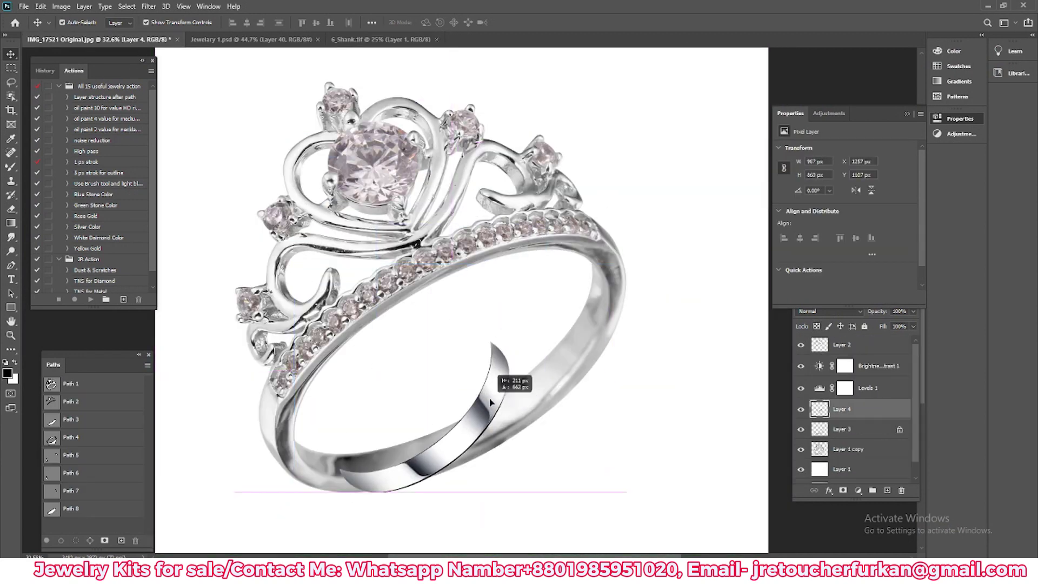
pyautogui.hotkey('ctrl', 't')
pyautogui.moveTo(539, 375)
pyautogui.mouseDown()
pyautogui.moveTo(556, 387)
pyautogui.moveTo(582, 350)
pyautogui.moveTo(538, 336)
pyautogui.mouseUp()
# - Scale, squash and tilt the Layer 4 shank to 1758 × 1176 px and nudge it into the band
pyautogui.hotkey('ctrl', 'z')
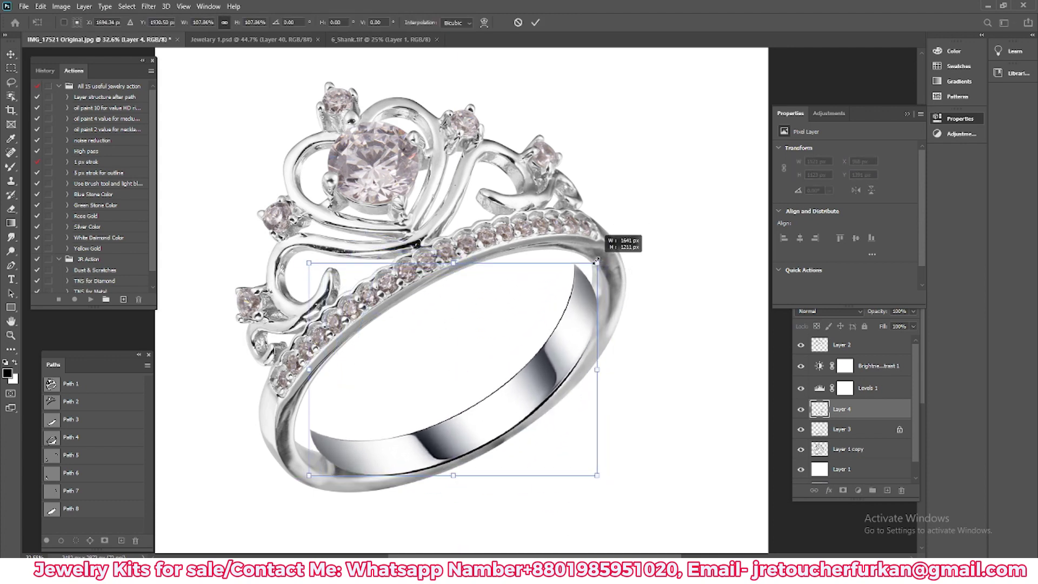
pyautogui.press('Return')
pyautogui.moveTo(301, 262); pyautogui.dragTo(316, 282)
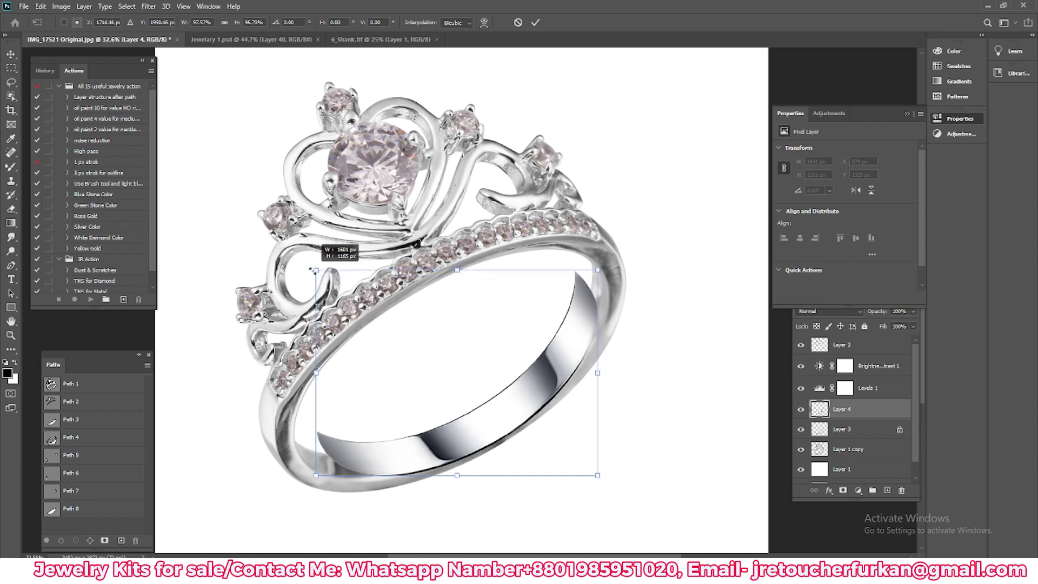
pyautogui.moveTo(597, 283)
pyautogui.mouseDown()
pyautogui.moveTo(612, 266)
pyautogui.moveTo(644, 265)
pyautogui.mouseUp()
pyautogui.hotkey('ctrl', 'z')
pyautogui.hotkey('ctrl', 'z')
pyautogui.hotkey('ctrl', 'z')
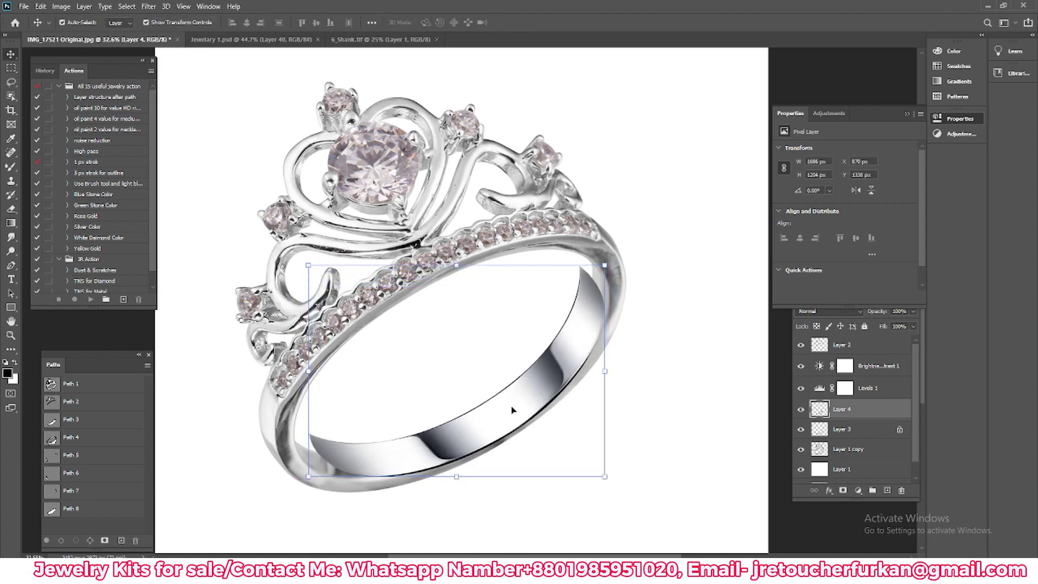
pyautogui.moveTo(421, 265)
pyautogui.mouseDown()
pyautogui.moveTo(422, 274)
pyautogui.moveTo(452, 268)
pyautogui.mouseUp()
pyautogui.moveTo(676, 273); pyautogui.dragTo(690, 284)
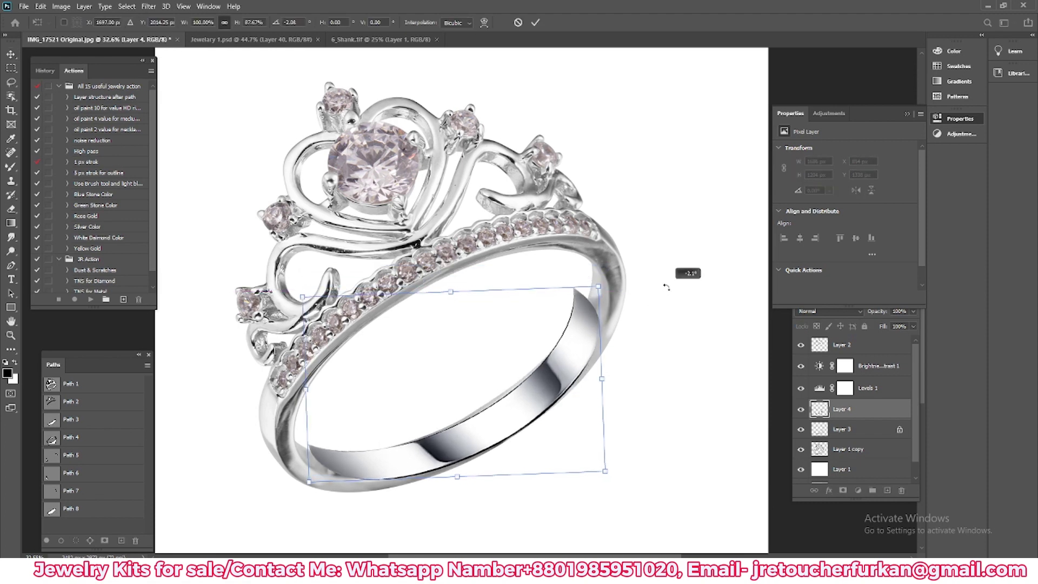
pyautogui.moveTo(608, 259); pyautogui.dragTo(626, 239)
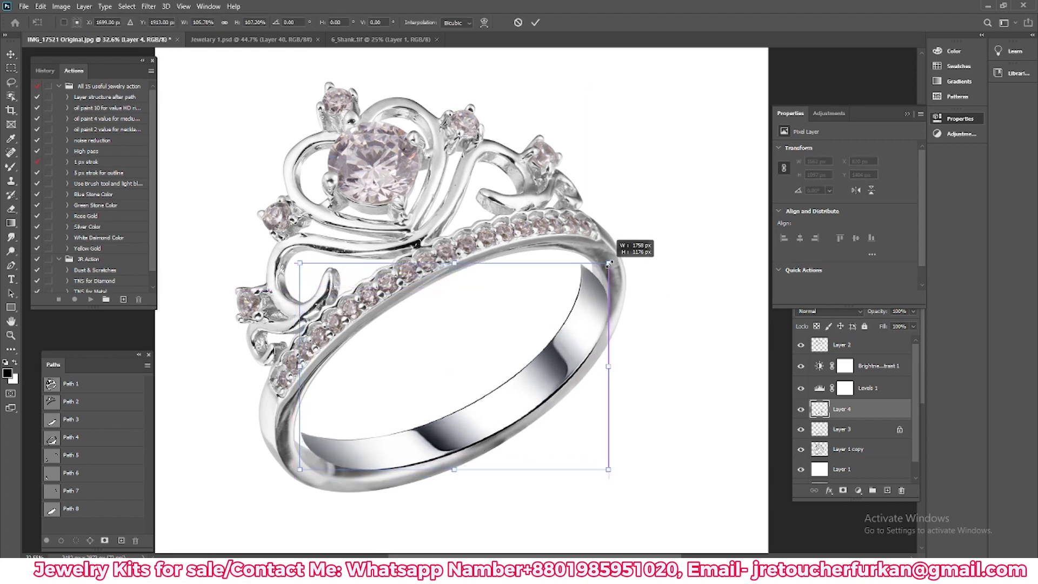
pyautogui.press('Return')
pyautogui.moveTo(628, 340); pyautogui.dragTo(621, 341)
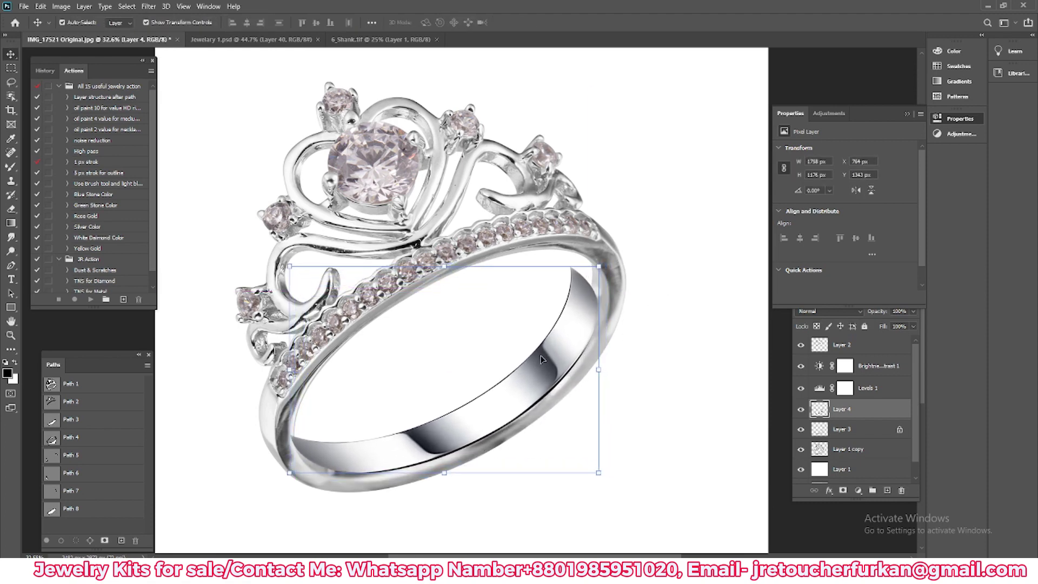
# - Warp the shank piece so its upper edges bend toward the band's curve
pyautogui.hotkey('ctrl', 't')
pyautogui.rightClick(474, 301)
pyautogui.click(503, 376)
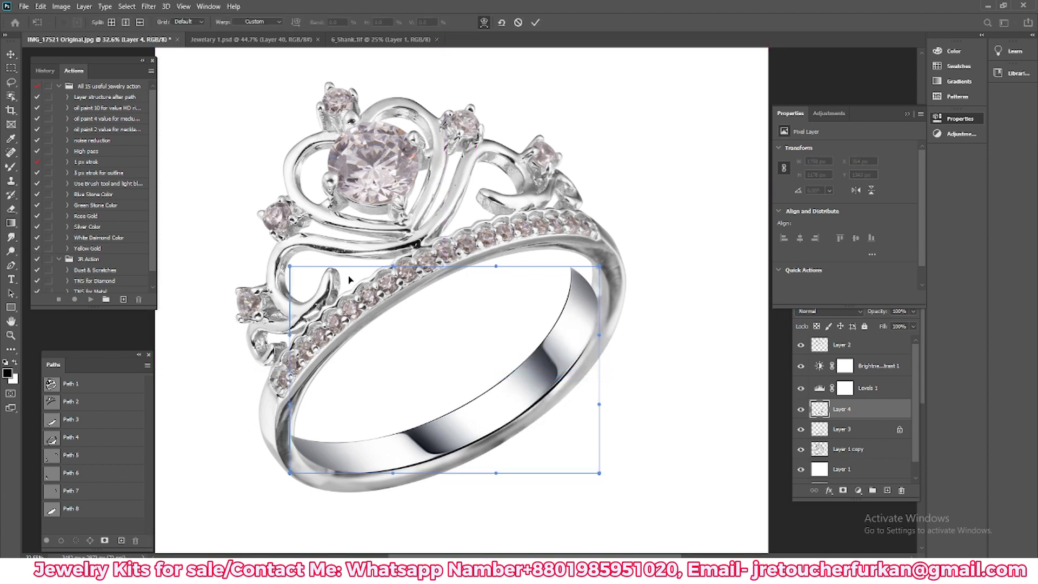
pyautogui.moveTo(346, 279)
pyautogui.mouseDown()
pyautogui.moveTo(361, 307)
pyautogui.moveTo(437, 372)
pyautogui.mouseUp()
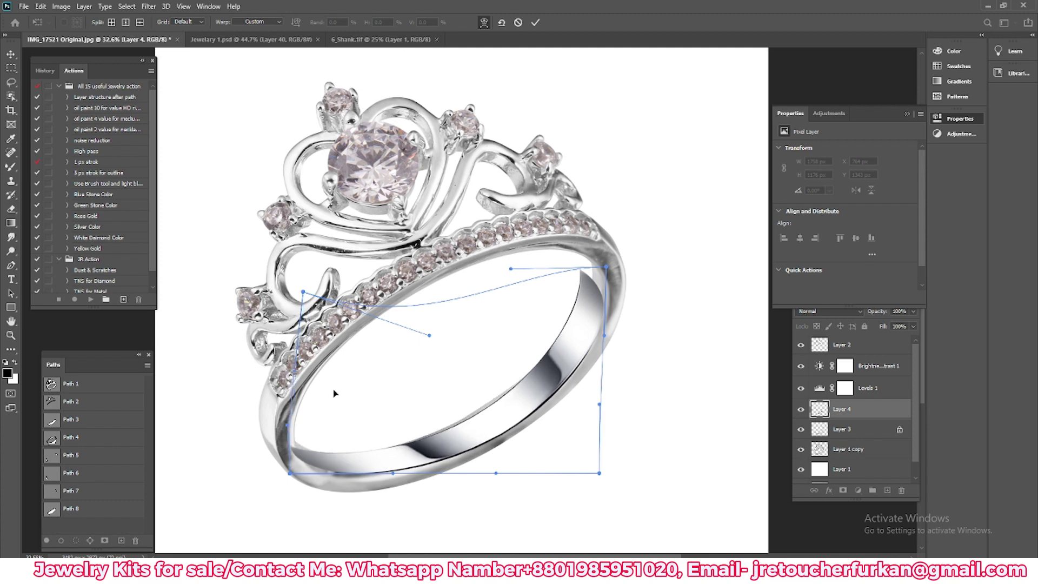
pyautogui.moveTo(606, 267); pyautogui.dragTo(614, 256)
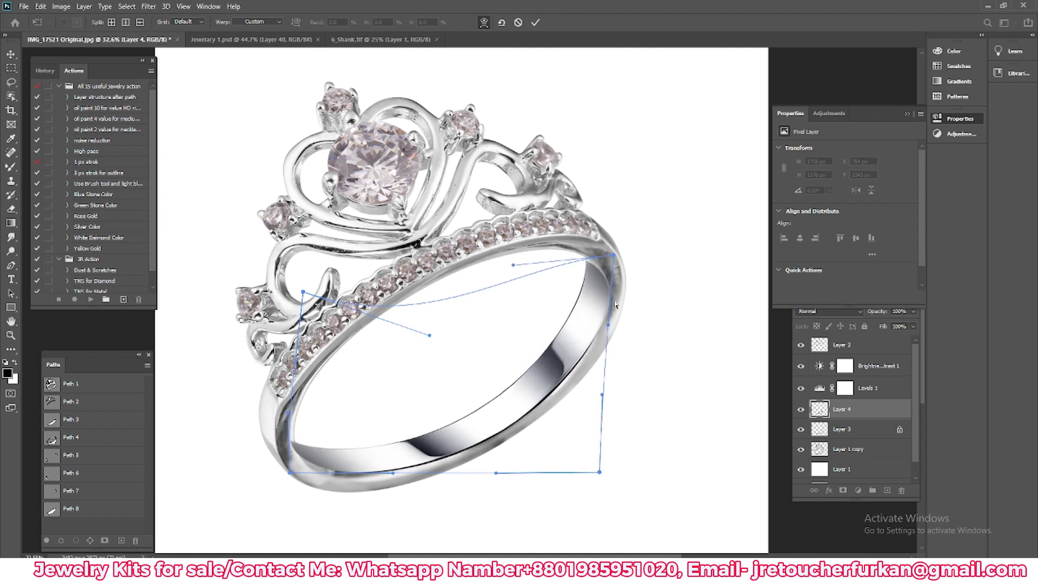
pyautogui.press('Return')
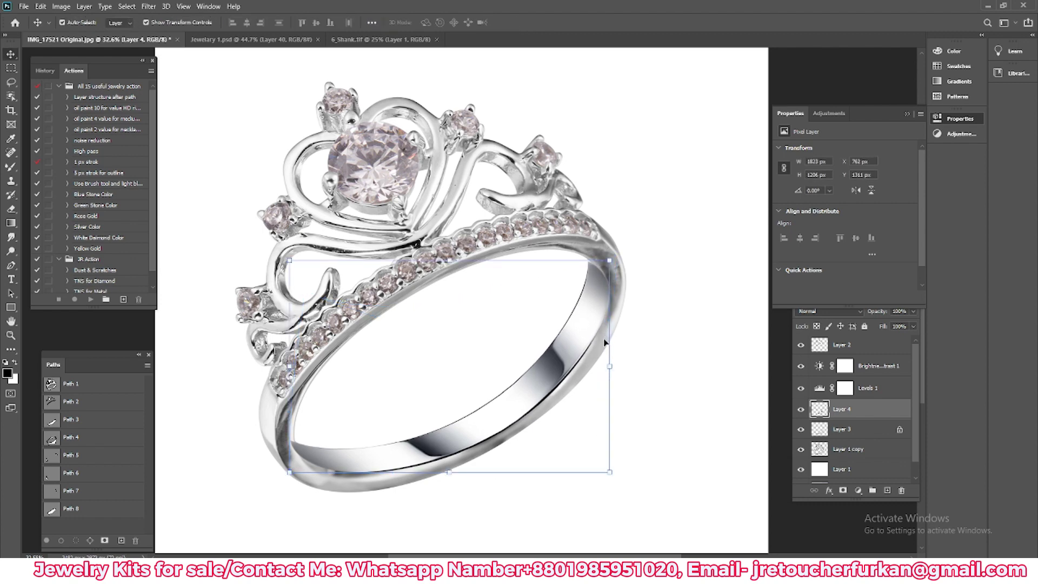
pyautogui.hotkey('ctrl', '0')
# - Make the shank layer a clipping mask on the layer below
pyautogui.rightClick(854, 417)
pyautogui.click(896, 309)
pyautogui.scroll(1, 528, 398)
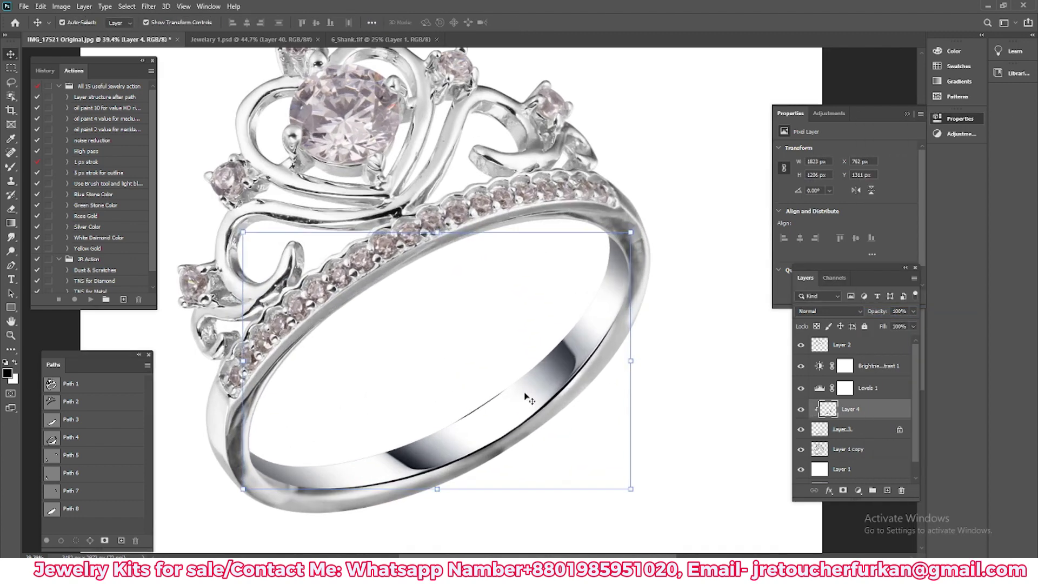
# - Warp the shank again, curving its right side and adjusting its left corners along the band
pyautogui.rightClick(527, 400)
pyautogui.click(552, 402)
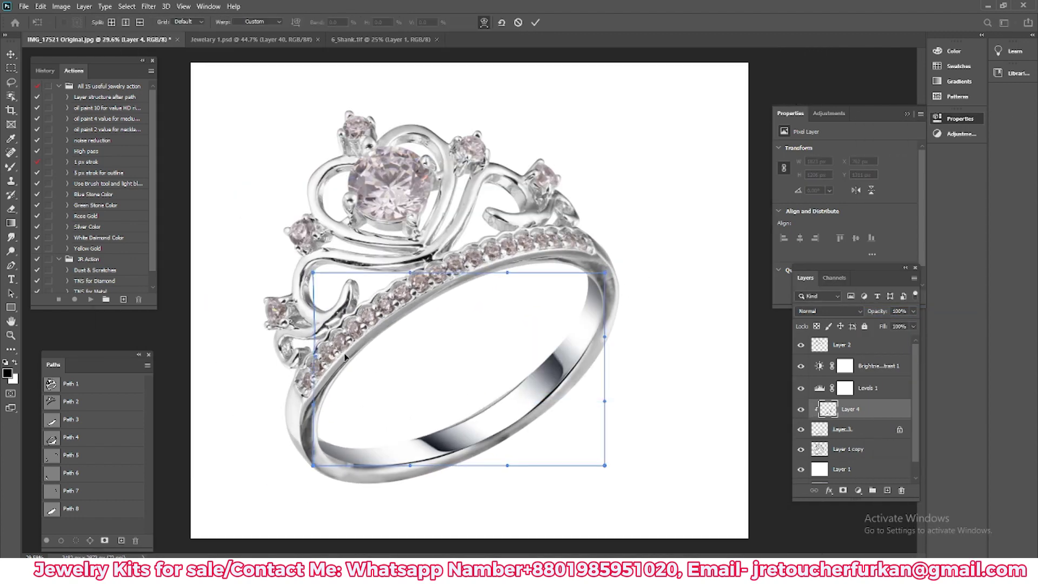
pyautogui.moveTo(582, 440); pyautogui.dragTo(579, 434)
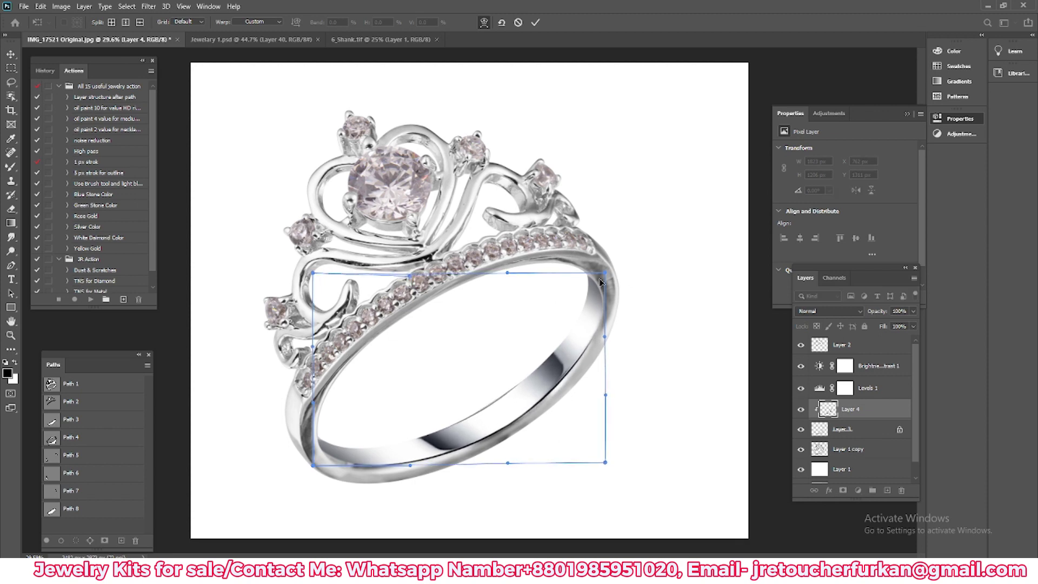
pyautogui.moveTo(597, 431); pyautogui.dragTo(576, 448)
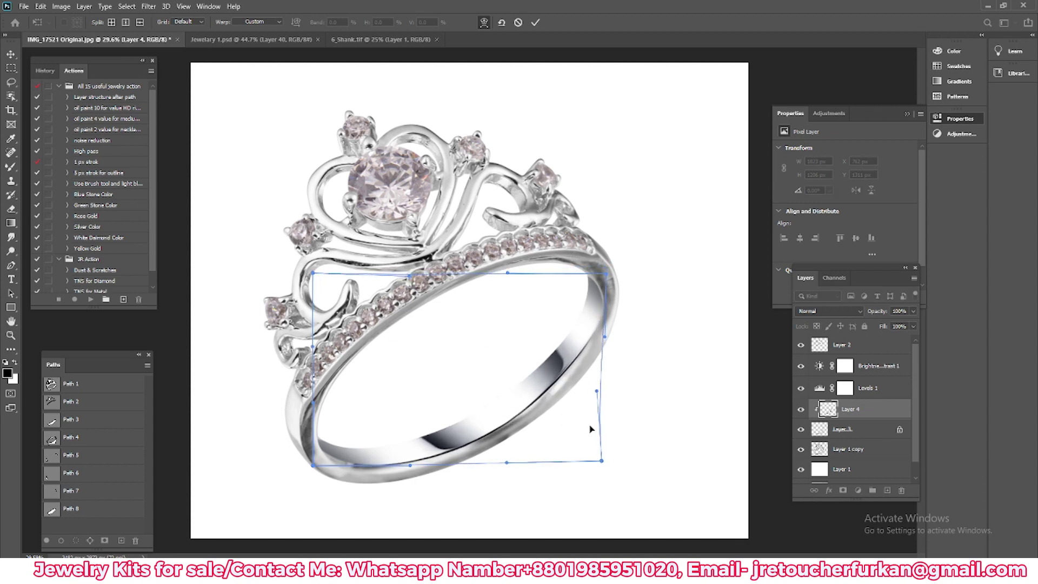
pyautogui.moveTo(313, 466); pyautogui.dragTo(308, 470)
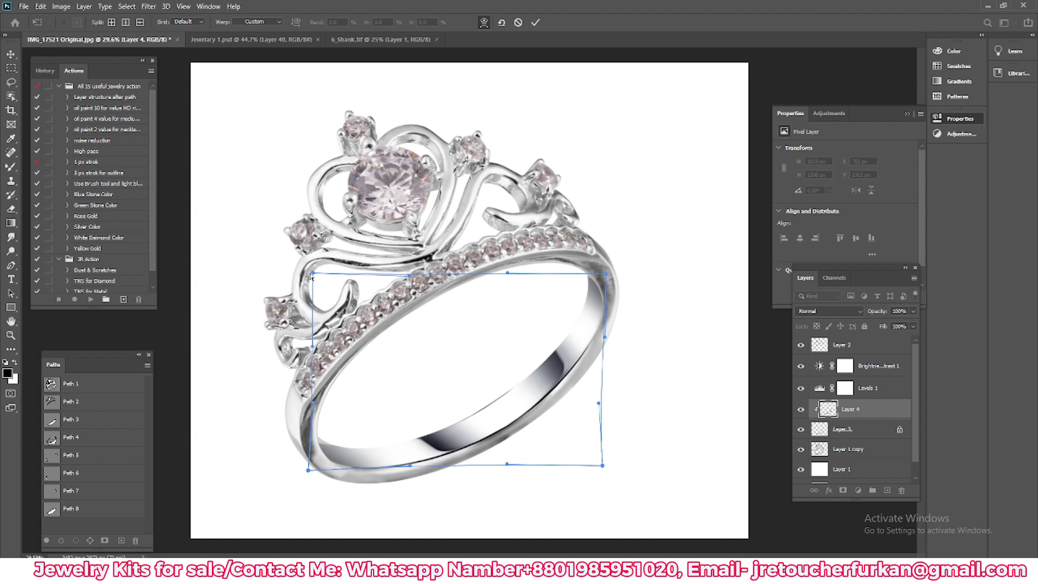
pyautogui.moveTo(312, 275); pyautogui.dragTo(306, 251)
pyautogui.moveTo(315, 358); pyautogui.dragTo(318, 332)
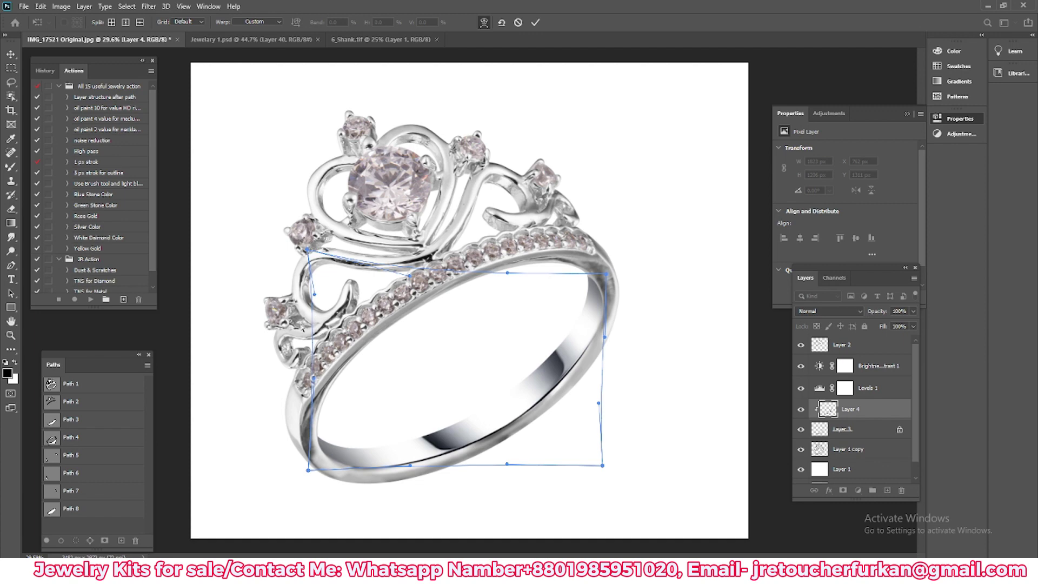
pyautogui.scroll(2, 476, 416)
# - Refine the warp at the shank's bottom-left edge and right side, then commit it
pyautogui.rightClick(466, 172)
pyautogui.click(519, 248)
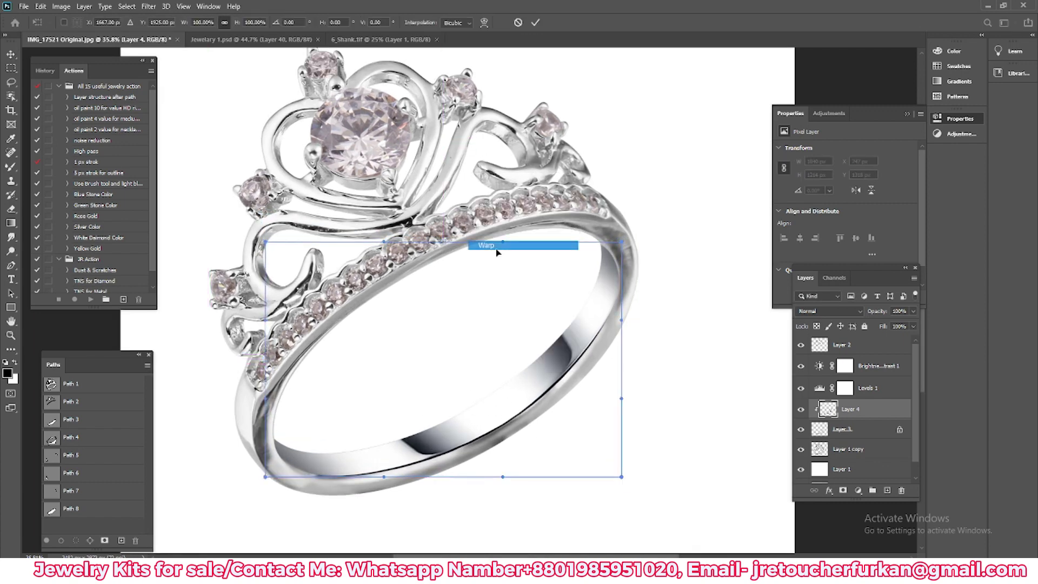
pyautogui.moveTo(362, 482); pyautogui.dragTo(380, 488)
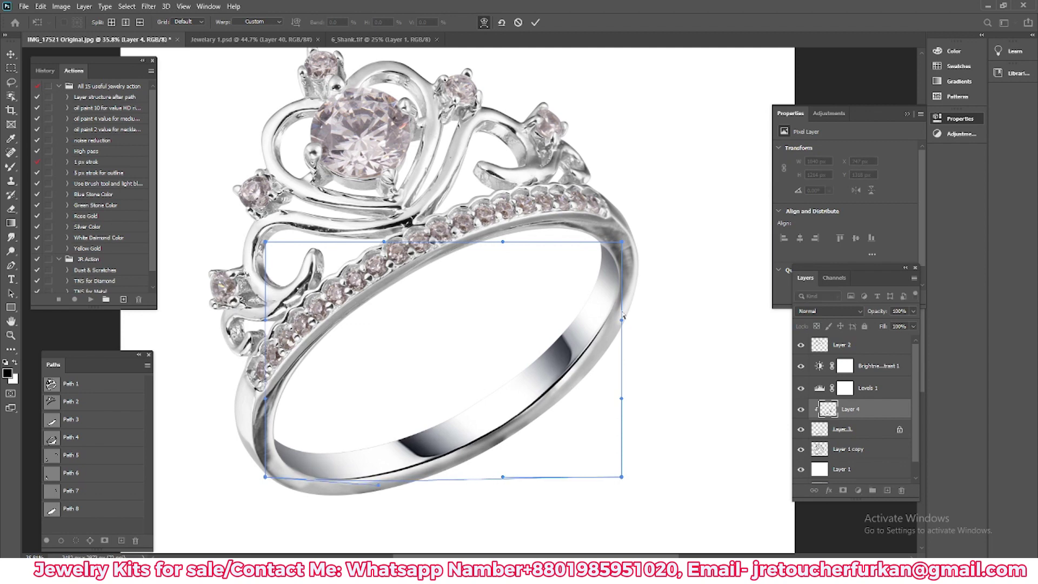
pyautogui.moveTo(624, 321); pyautogui.dragTo(632, 315)
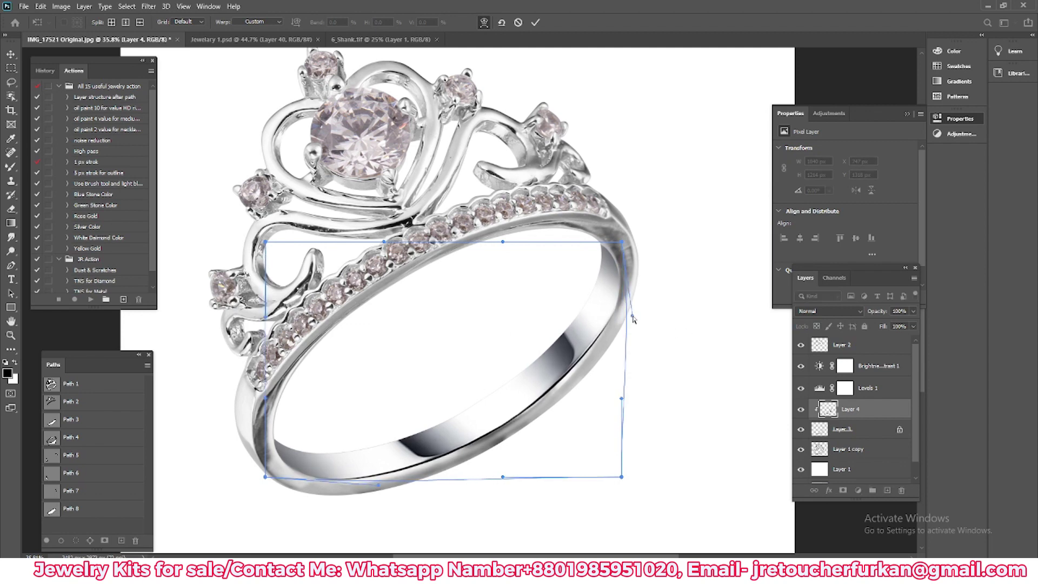
pyautogui.moveTo(622, 241)
pyautogui.mouseDown()
pyautogui.moveTo(620, 233)
pyautogui.moveTo(621, 242)
pyautogui.mouseUp()
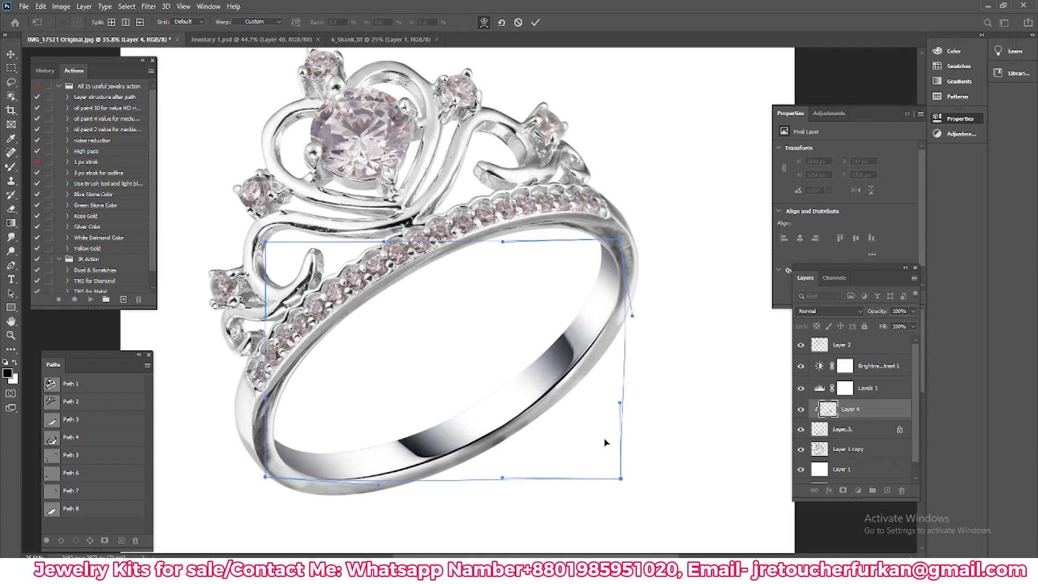
pyautogui.press('Return')
pyautogui.scroll(1, 598, 394)
# - Compare the rebuilt shank and merge Layer 4 down into Layer 3
pyautogui.click(800, 409)
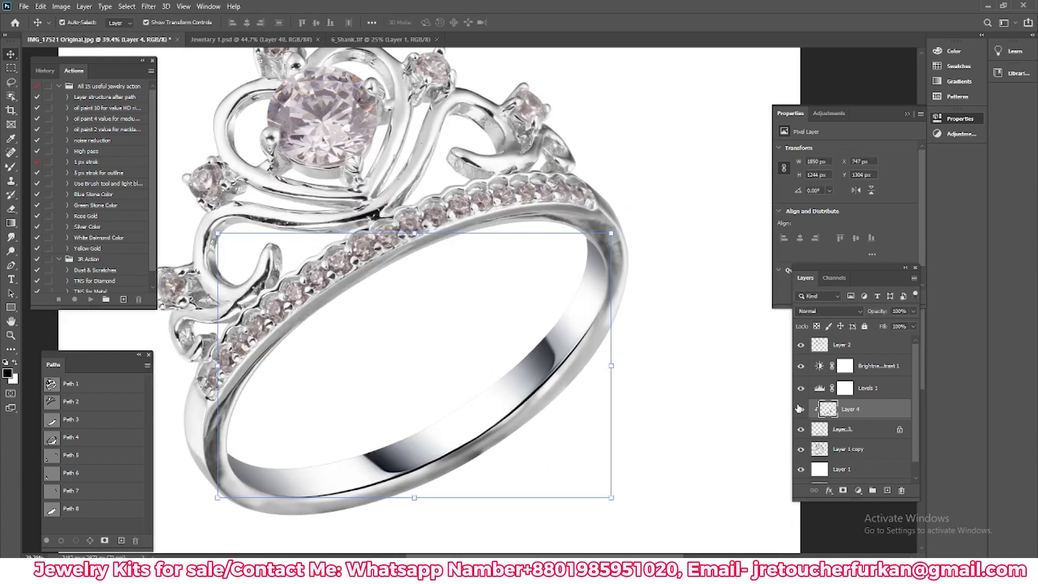
pyautogui.scroll(-3, 556, 398)
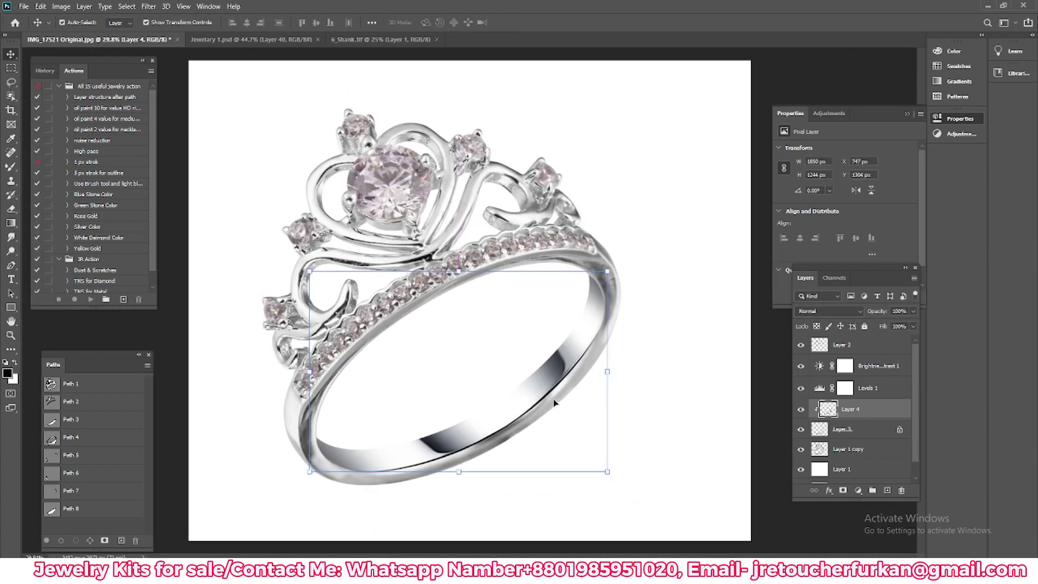
pyautogui.scroll(1, 554, 403)
pyautogui.scroll(2, 546, 403)
pyautogui.scroll(-2, 534, 403)
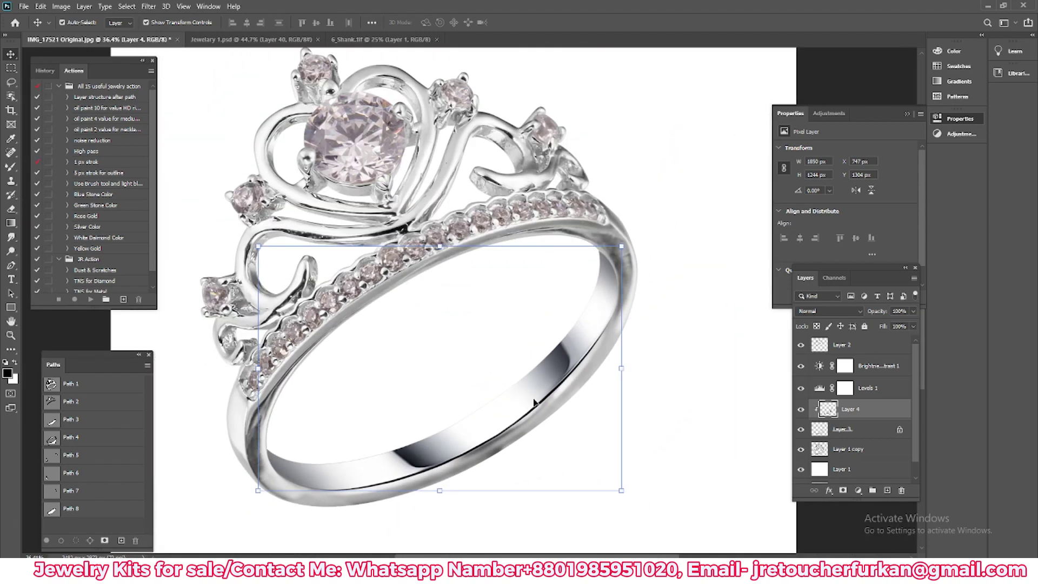
pyautogui.scroll(-2, 572, 386)
pyautogui.scroll(3, 571, 389)
pyautogui.scroll(-2, 565, 437)
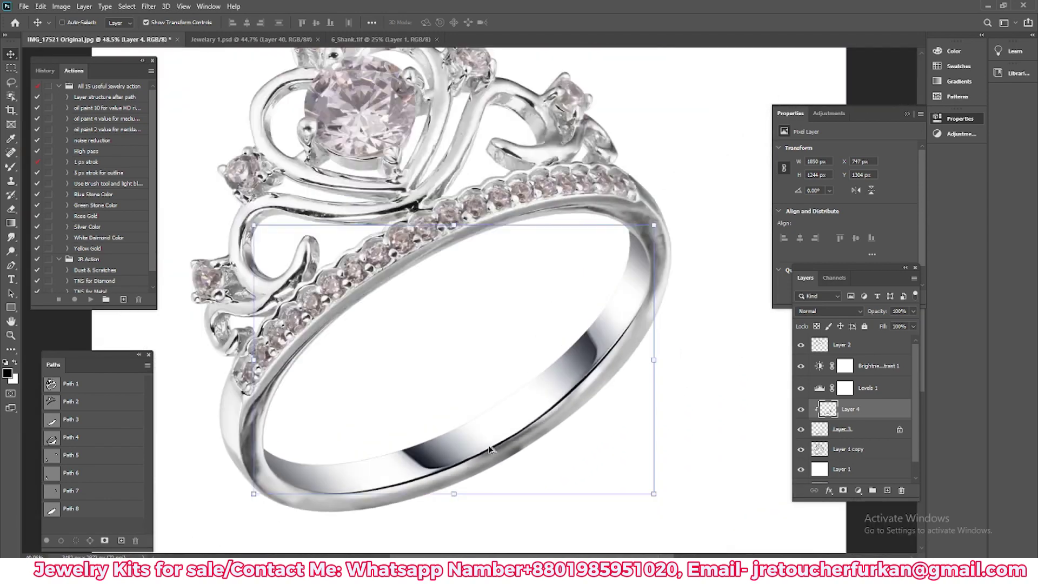
pyautogui.scroll(-1, 564, 443)
pyautogui.hotkey('ctrl', 'e')
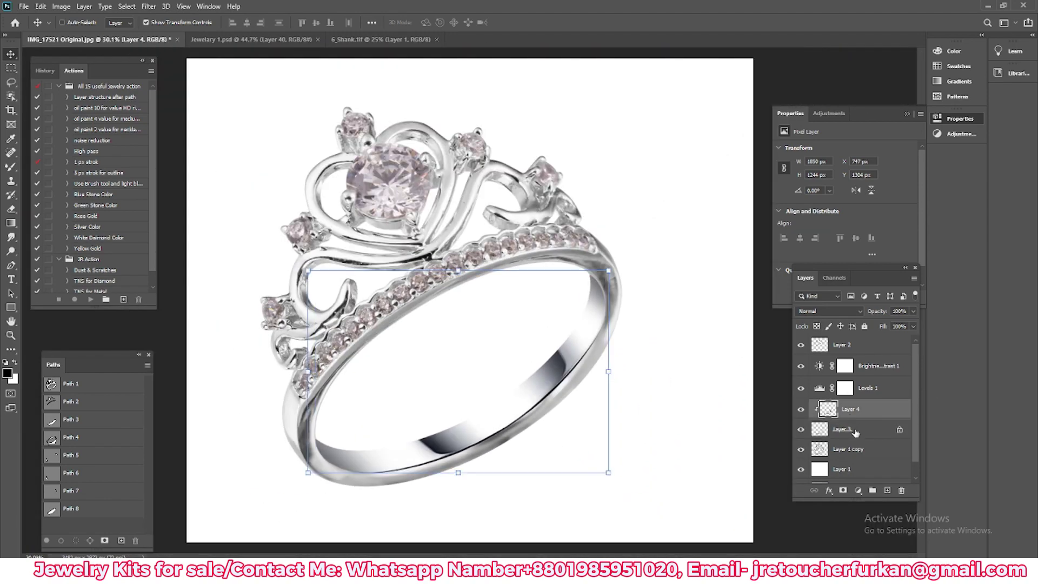
pyautogui.scroll(-1, 811, 413)
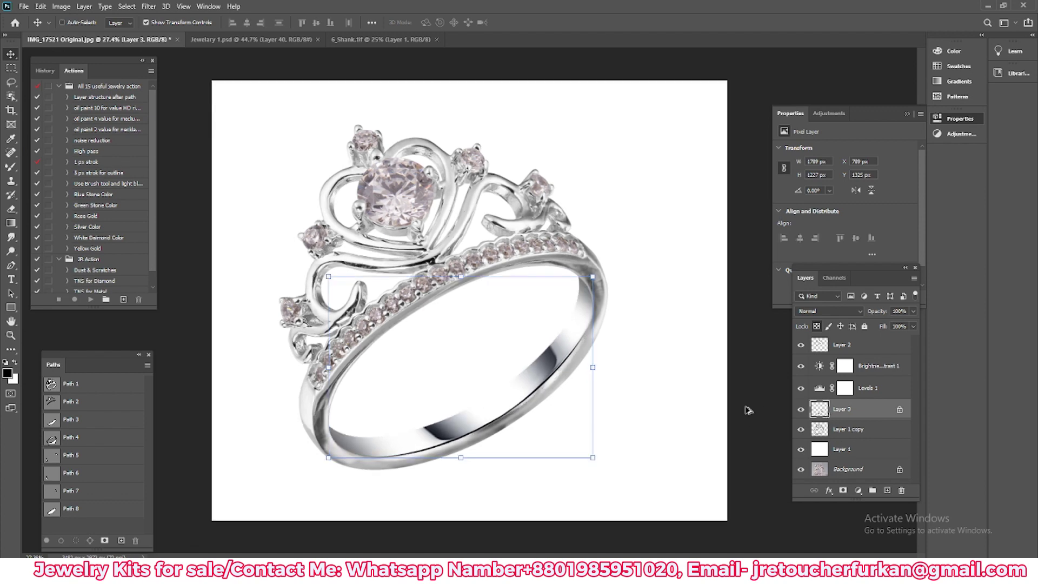
# - Copy the feathered Path 4 area of Layer 1 copy onto a new Layer 4
pyautogui.click(849, 429)
pyautogui.keyDown('ctrl'); pyautogui.click(78, 436); pyautogui.keyUp('ctrl')
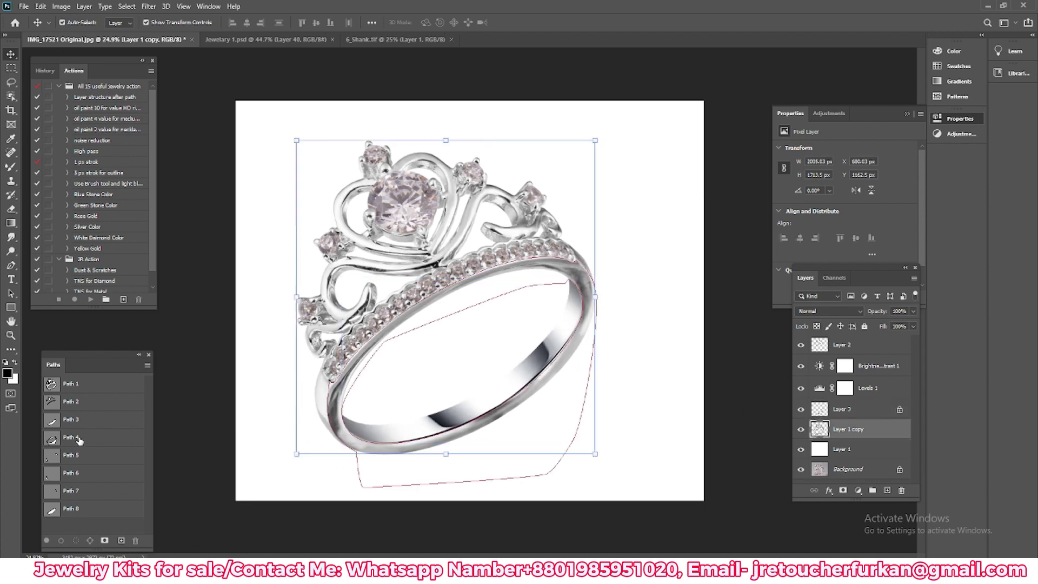
pyautogui.hotkey('shift', 'F6')
pyautogui.press('Return')
pyautogui.hotkey('ctrl', 'j')
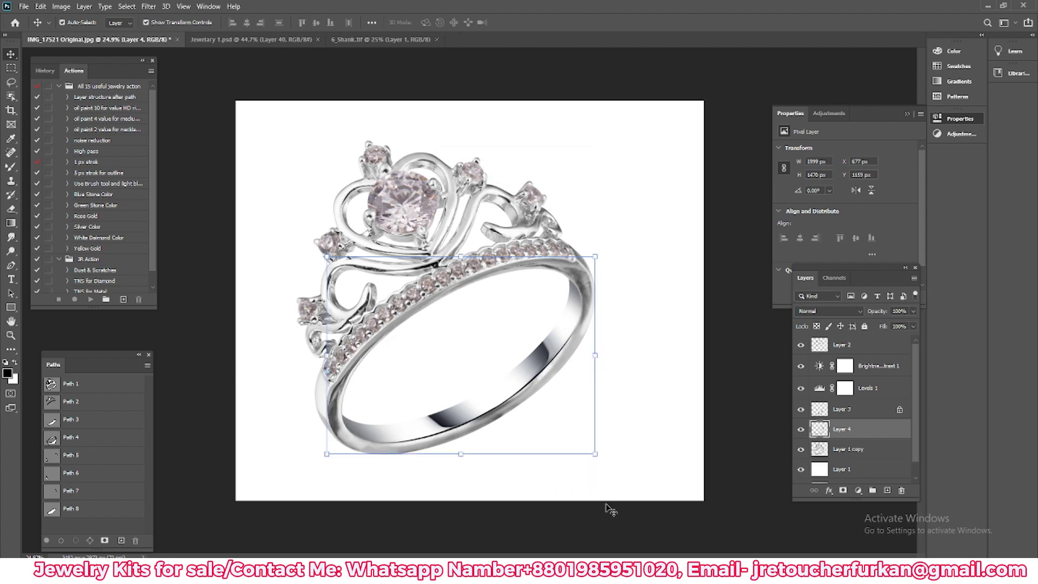
pyautogui.scroll(1, 591, 357)
pyautogui.scroll(5, 591, 357)
# - Select Layer 1 and sample a light grey from the ring band with the Eyedropper
pyautogui.keyDown('ctrl'); pyautogui.click(476, 251); pyautogui.keyUp('ctrl')
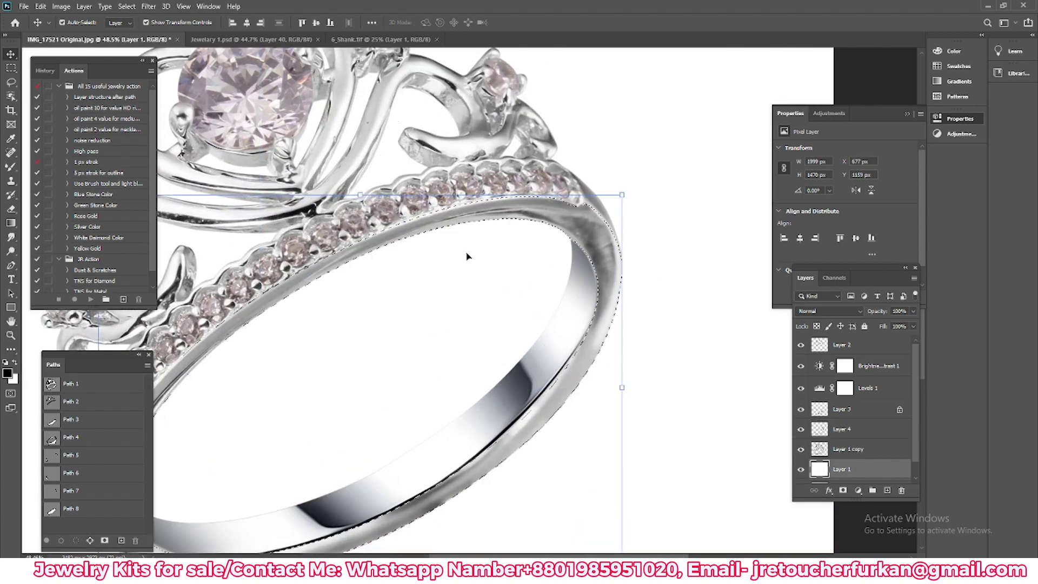
pyautogui.scroll(-4, 454, 270)
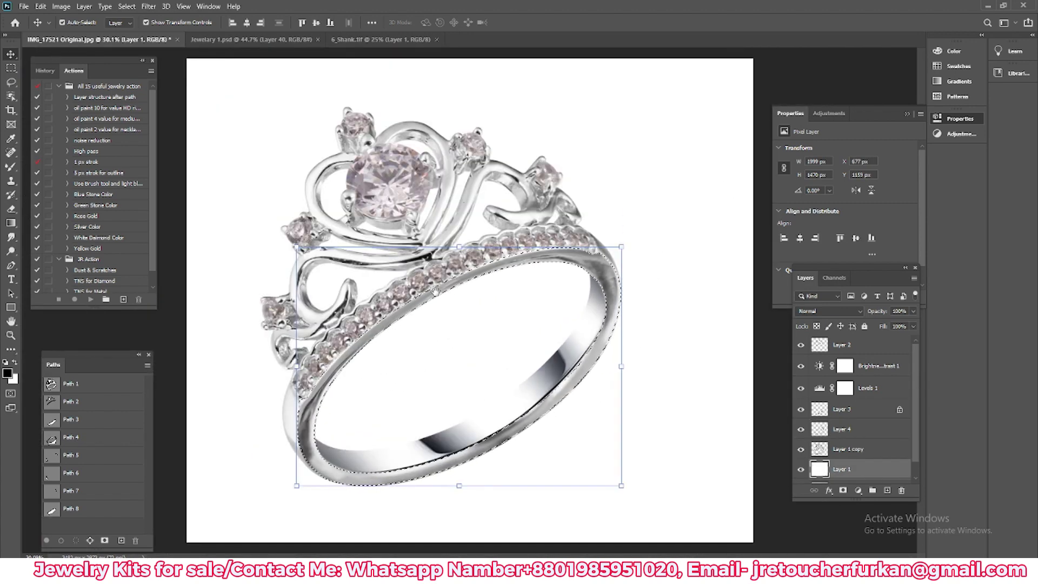
pyautogui.scroll(3, 441, 307)
pyautogui.scroll(-3, 442, 308)
pyautogui.scroll(-3, 460, 257)
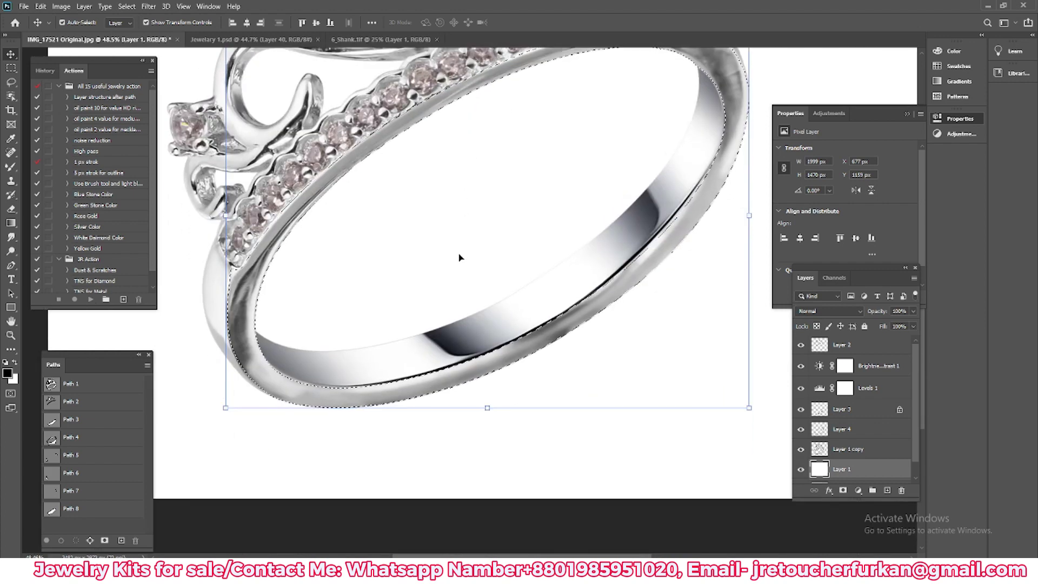
pyautogui.press('i')
pyautogui.click(319, 386)
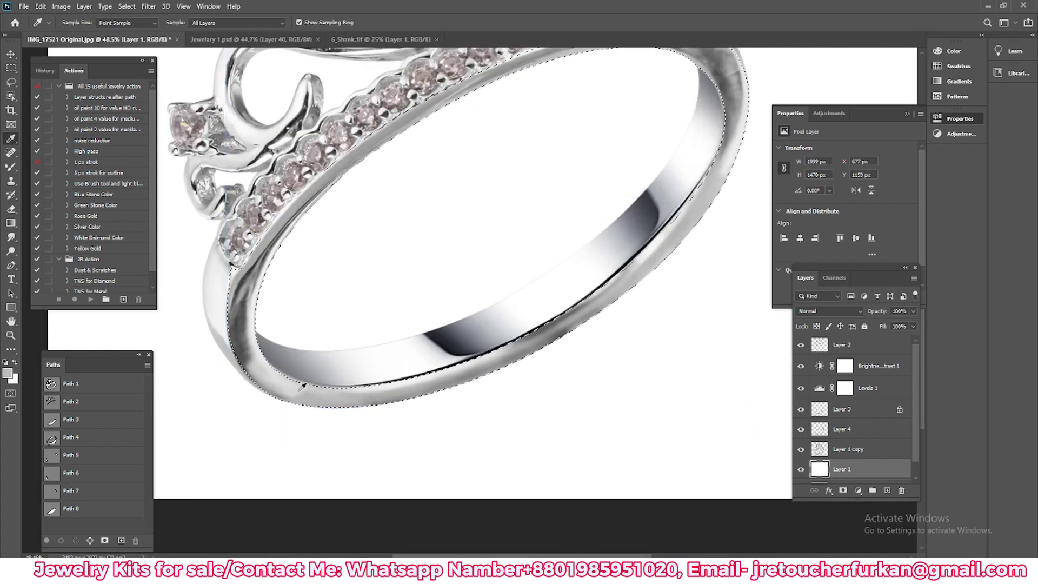
# - Sample more band tones and switch from the Mixer Brush to the plain Brush tool
pyautogui.click(295, 389)
pyautogui.click(645, 238)
pyautogui.press('b')
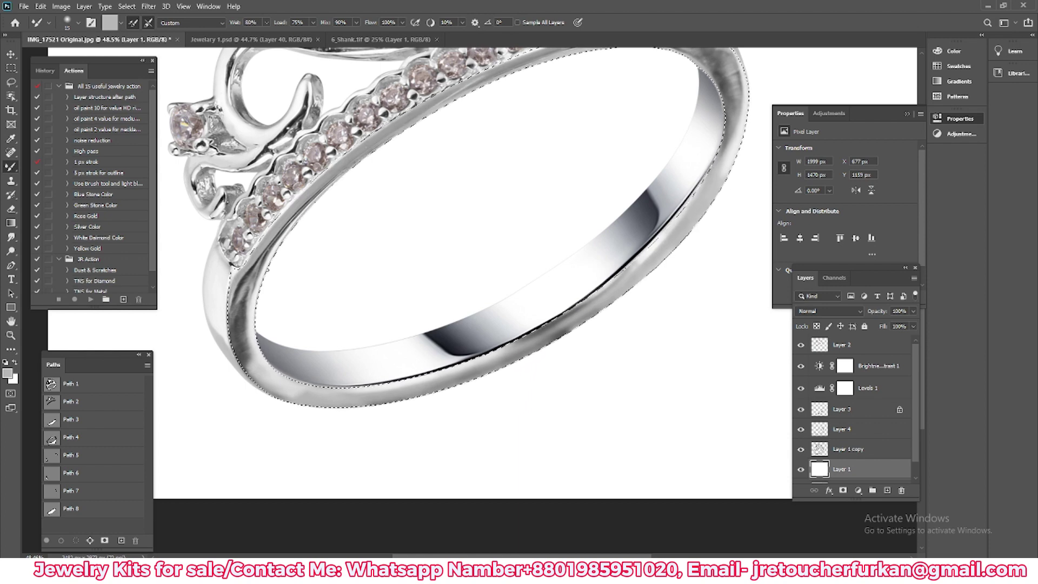
pyautogui.rightClick(11, 166)
pyautogui.click(54, 164)
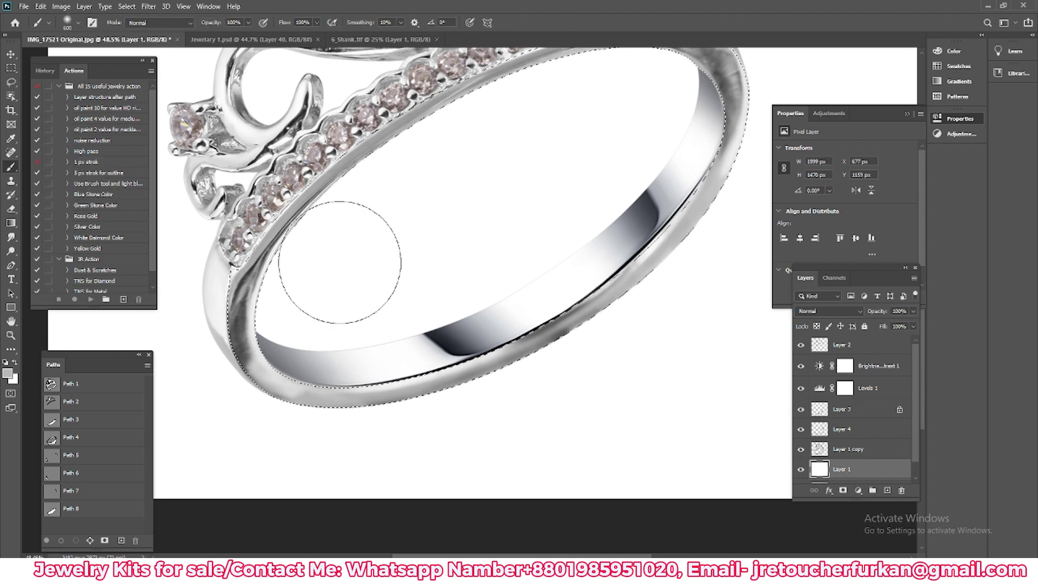
# - Lock Layer 4's transparent pixels and paint white along the ring band
pyautogui.click(830, 432)
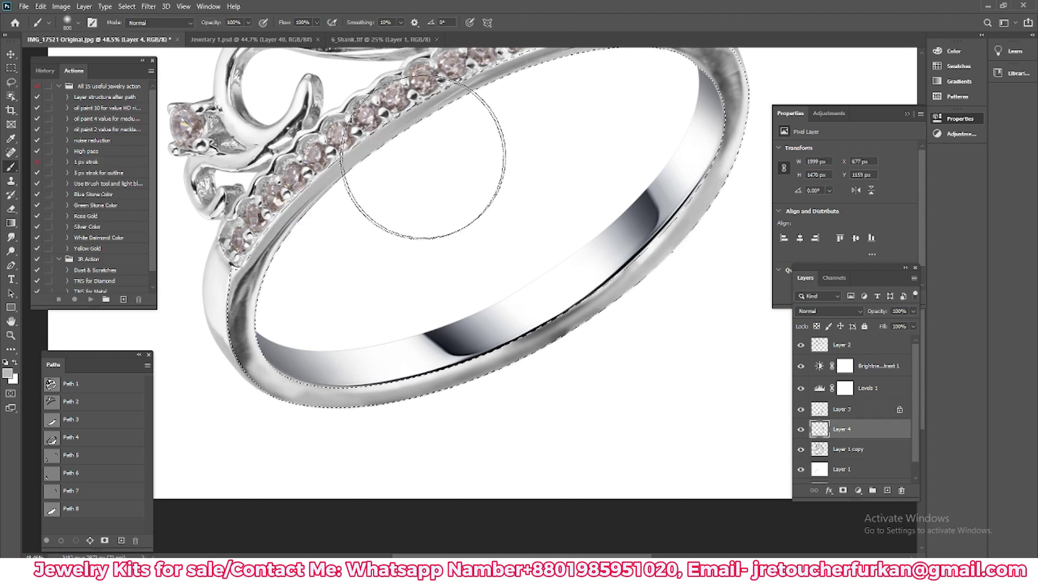
pyautogui.click(816, 326)
pyautogui.scroll(2, 417, 209)
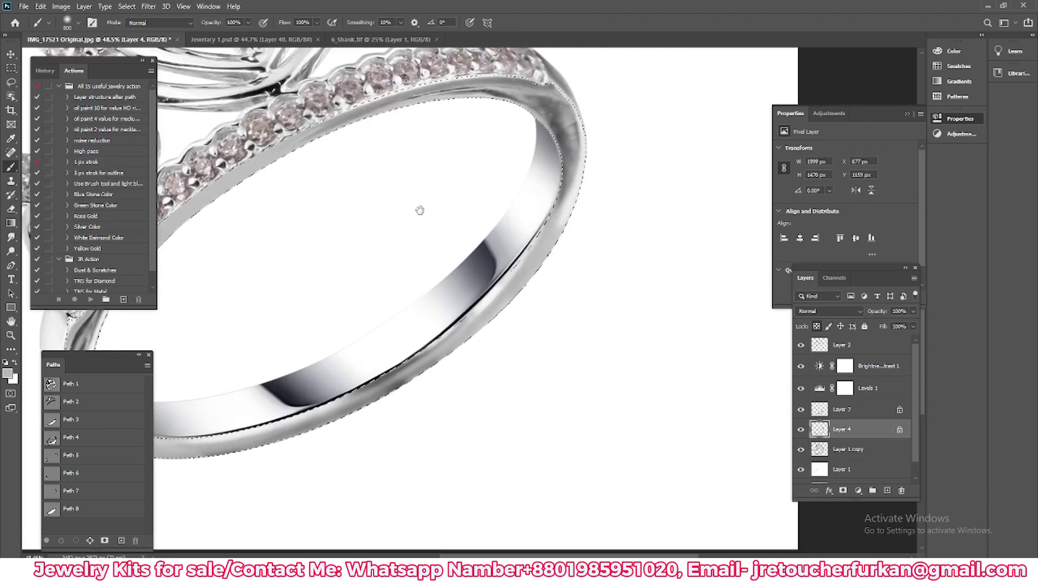
pyautogui.moveTo(619, 239); pyautogui.dragTo(231, 326)
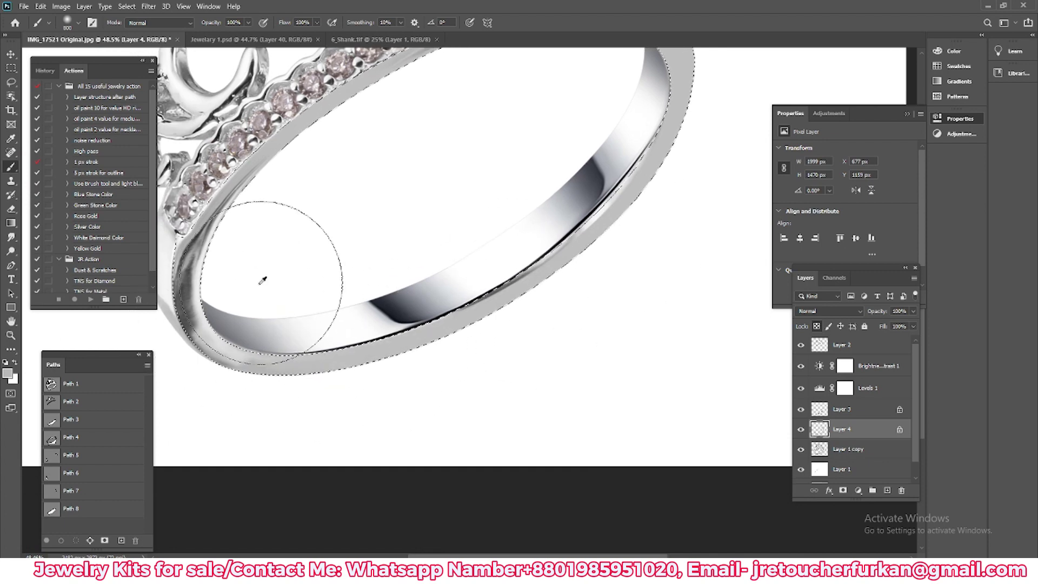
pyautogui.keyDown('alt'); pyautogui.click(207, 341); pyautogui.keyUp('alt')
pyautogui.scroll(-2, 228, 287)
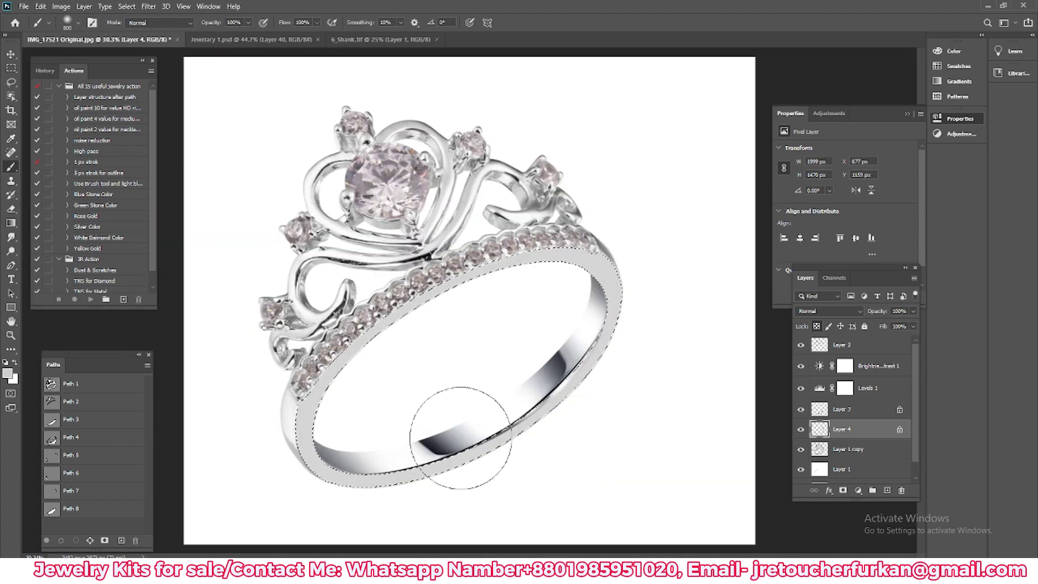
pyautogui.scroll(1, 549, 389)
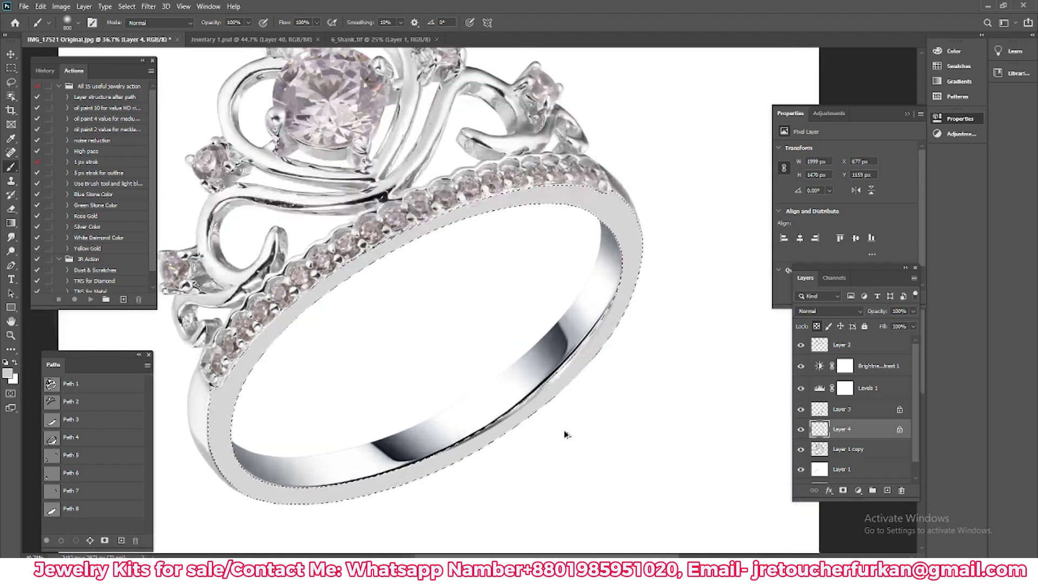
pyautogui.scroll(2, 565, 433)
pyautogui.scroll(-2, 403, 368)
# - Move Layer 4 so it sits directly below Layer 2 in the layer stack
pyautogui.scroll(-1, 403, 368)
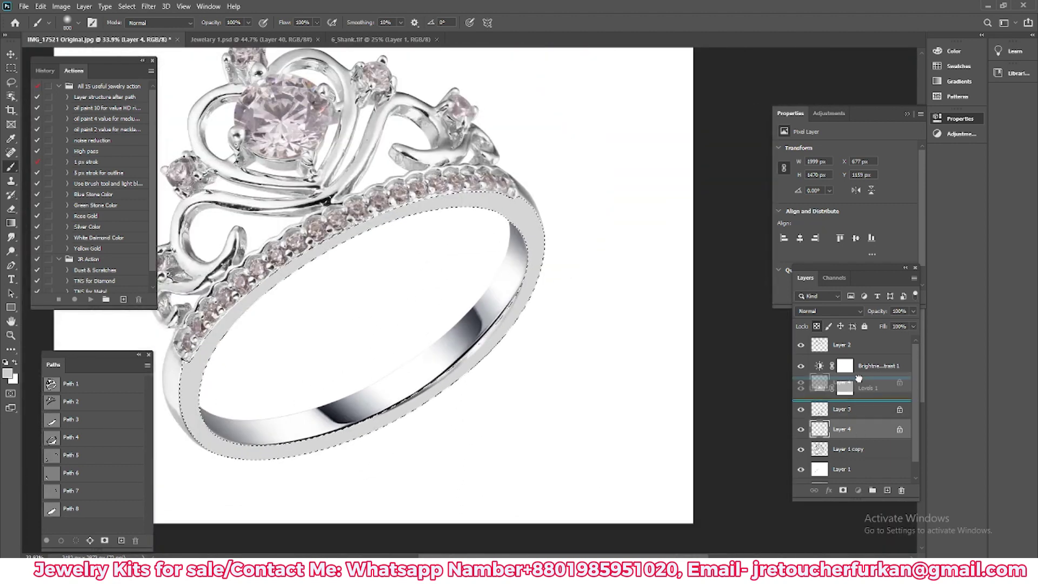
pyautogui.hotkey('ctrl', 'shift', ']')
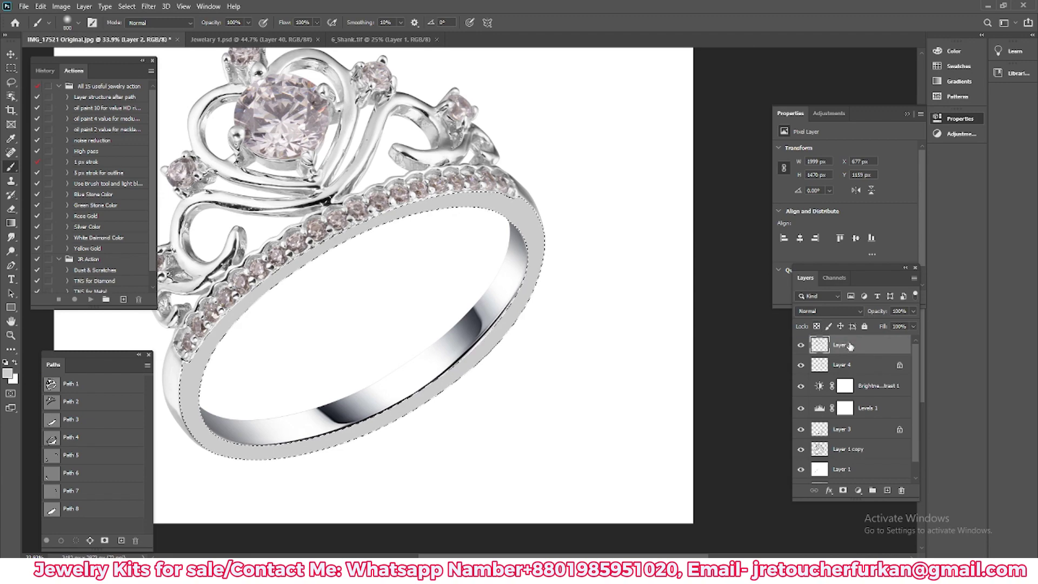
pyautogui.moveTo(847, 345); pyautogui.dragTo(819, 368)
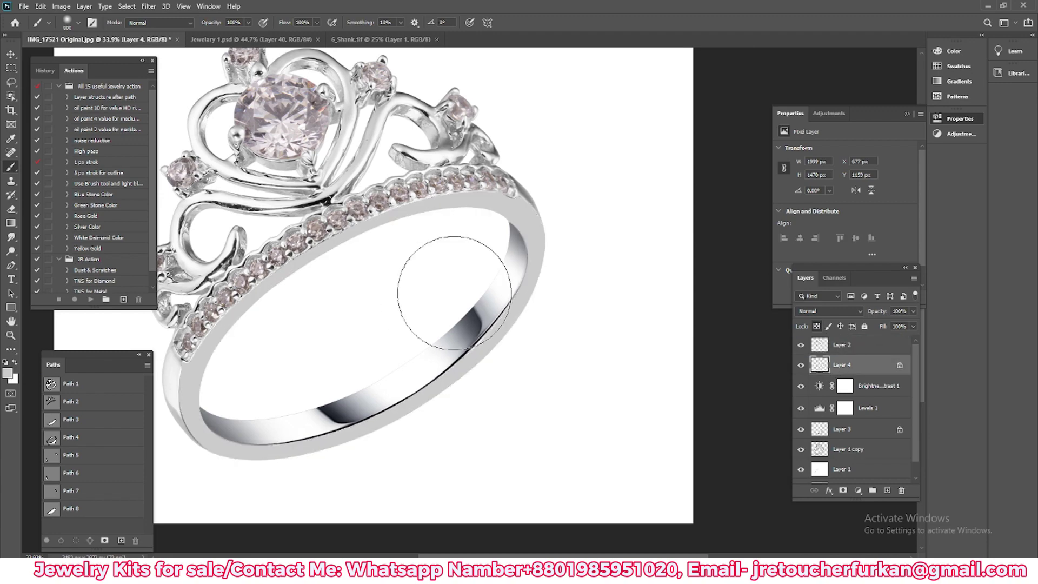
pyautogui.scroll(1, 440, 266)
pyautogui.scroll(1, 498, 335)
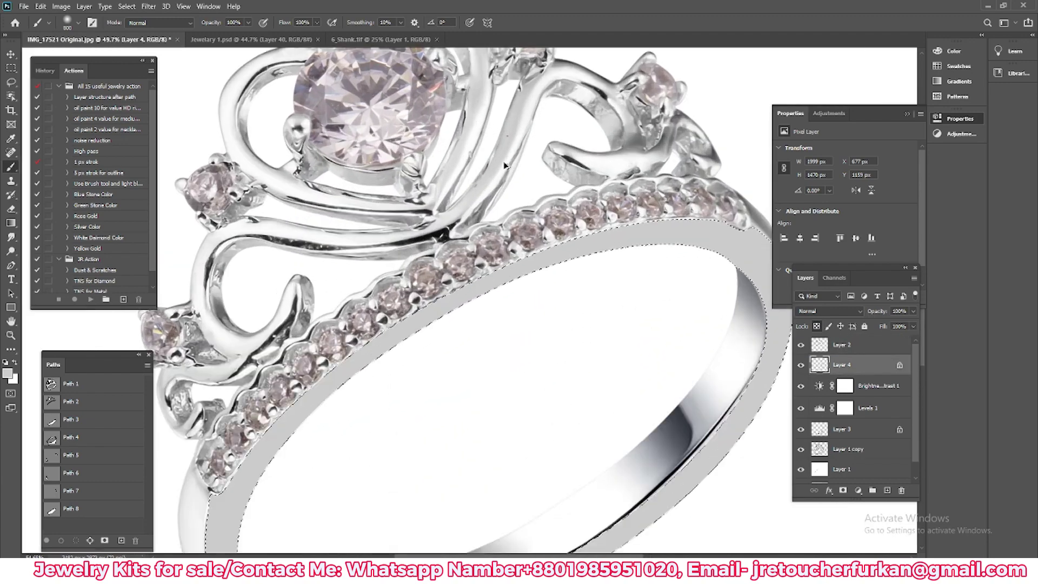
pyautogui.scroll(5, 481, 146)
# - Sample a colour, return to the brush at 400 px, and begin saving
pyautogui.press('i')
pyautogui.scroll(-4, 380, 186)
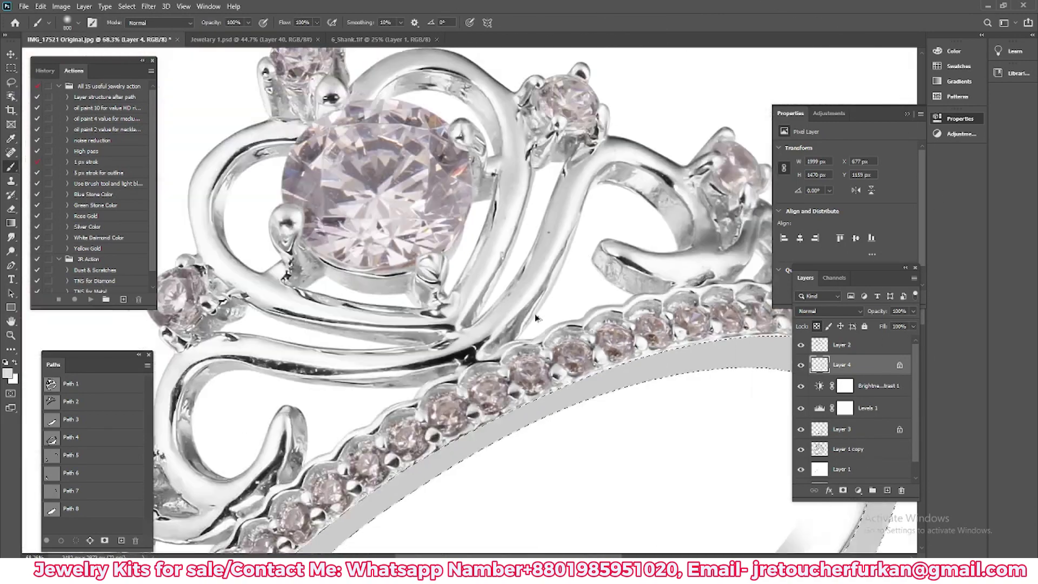
pyautogui.scroll(-2, 533, 348)
pyautogui.press('b')
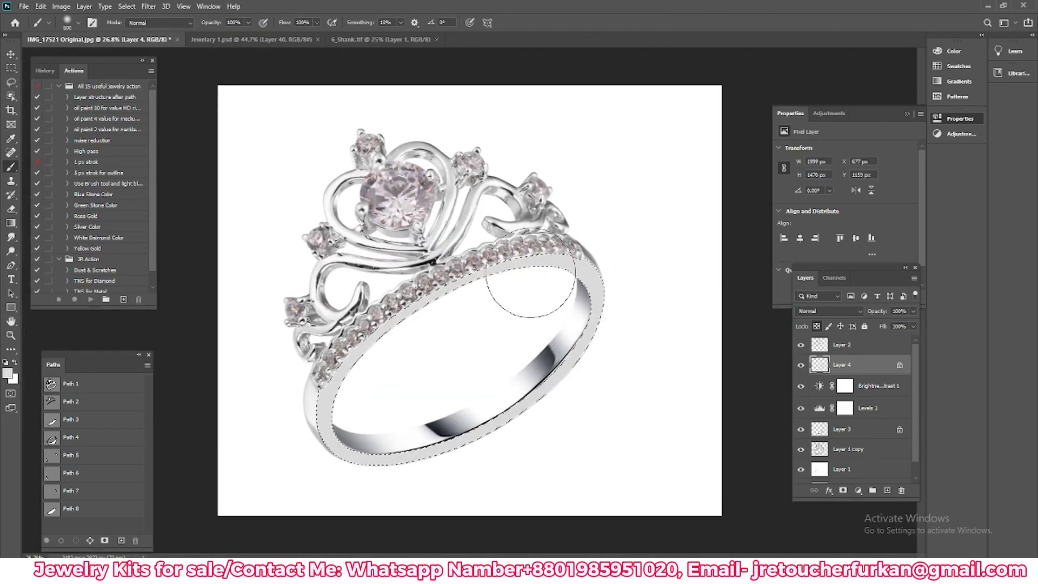
pyautogui.scroll(3, 622, 233)
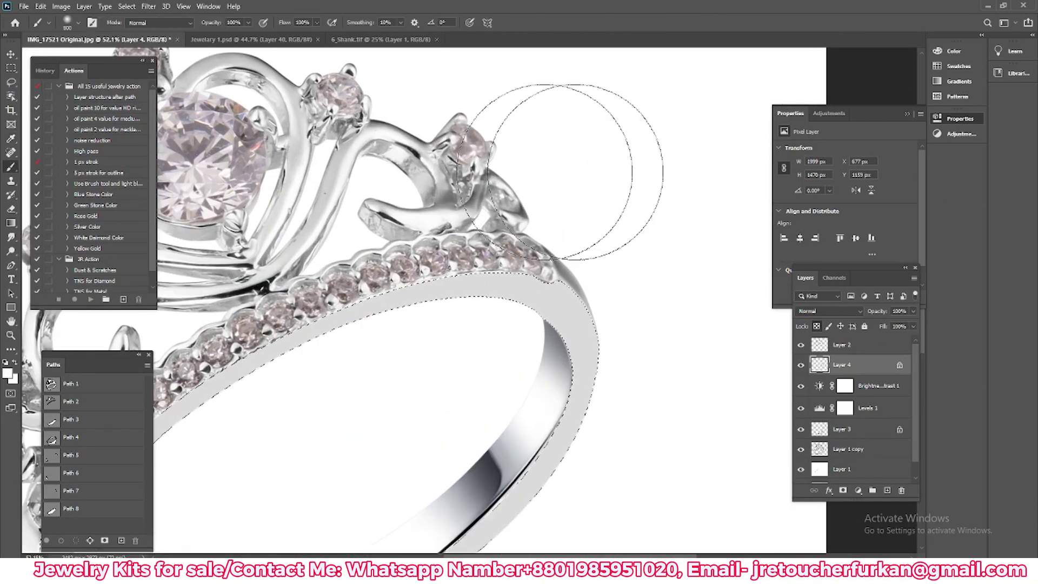
pyautogui.press('[')
pyautogui.press('[')
pyautogui.press('[')
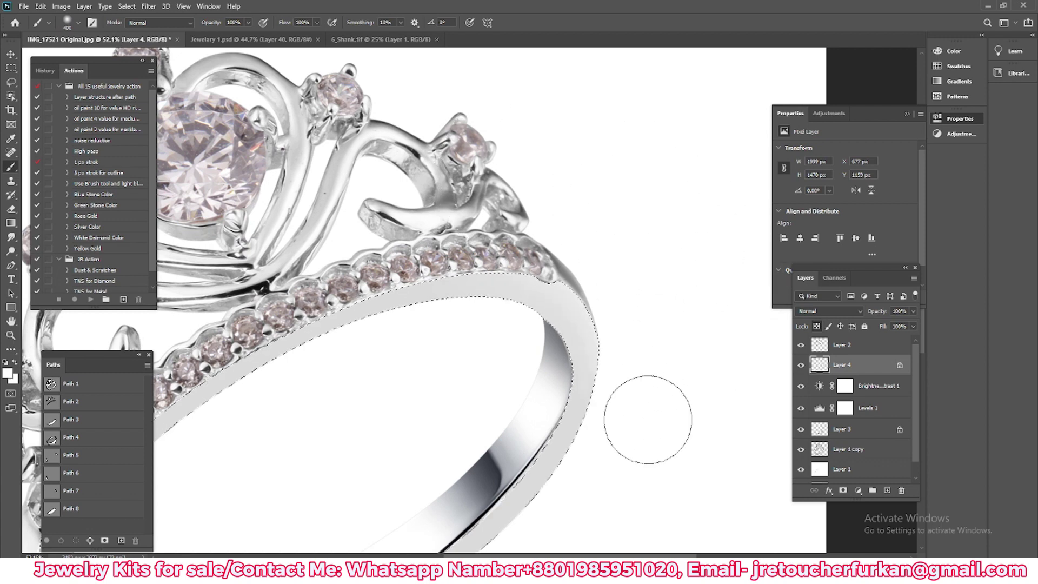
pyautogui.hscroll(-5, 358, 200)
pyautogui.scroll(-3, 358, 201)
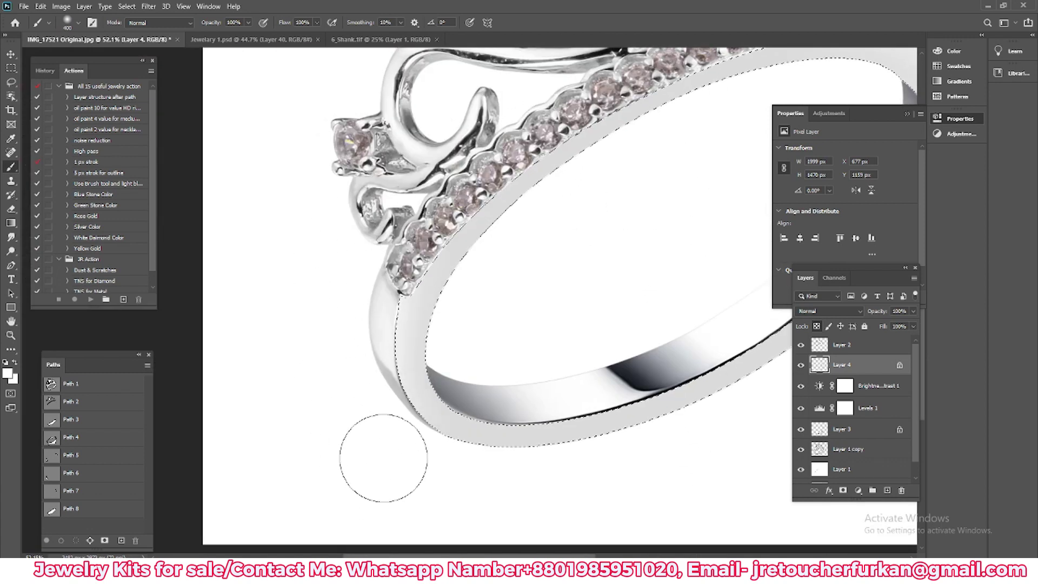
pyautogui.hscroll(5, 448, 492)
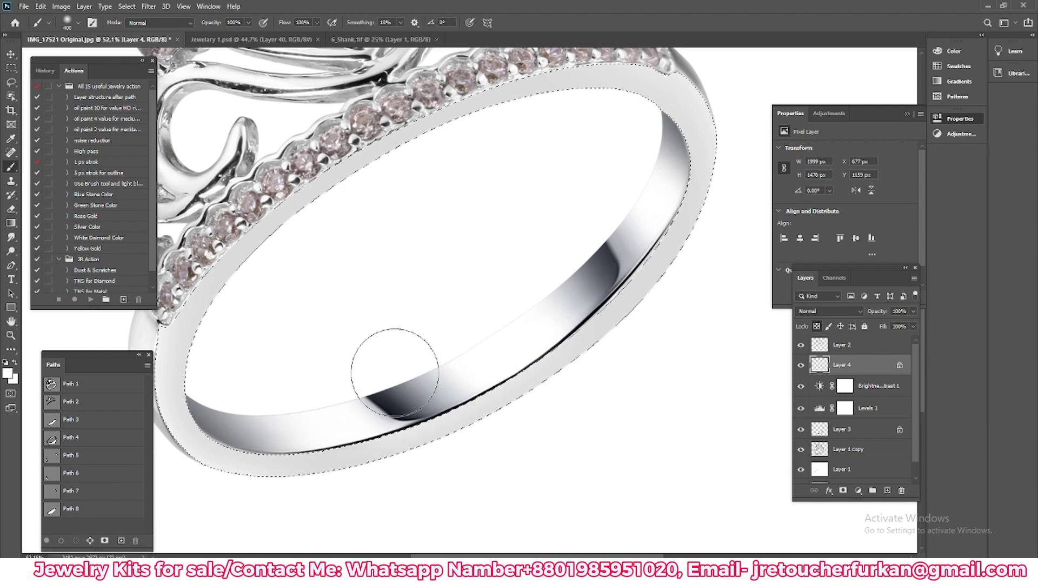
pyautogui.hotkey('ctrl', '0')
# - Save the ring document to the computer as IMG_17521 Original.psd
pyautogui.hotkey('ctrl', 'shift', 's')
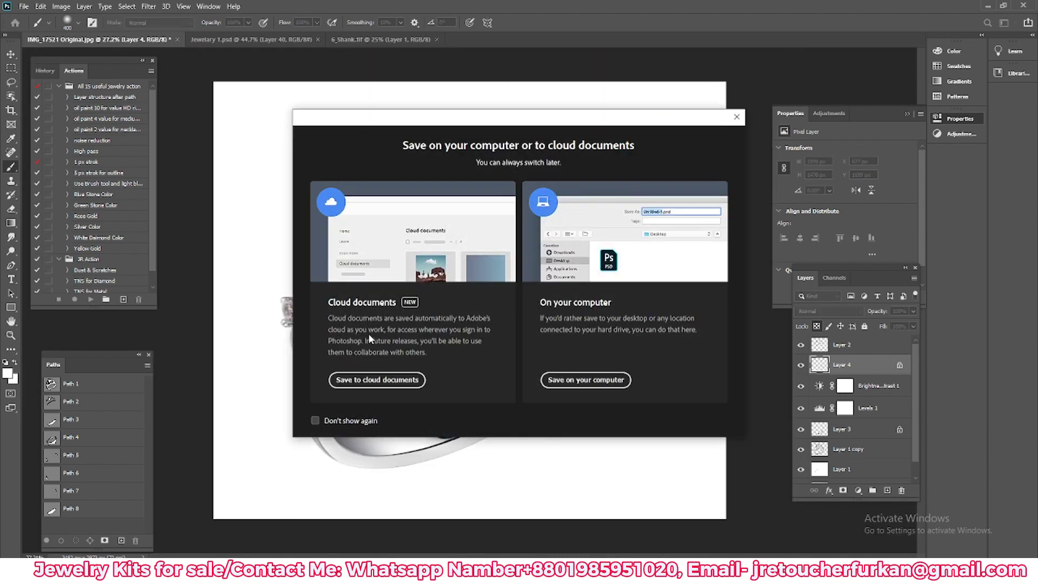
pyautogui.click(586, 381)
pyautogui.press('Return')
# - Make Layer 1 copy the active layer
pyautogui.scroll(3, 578, 317)
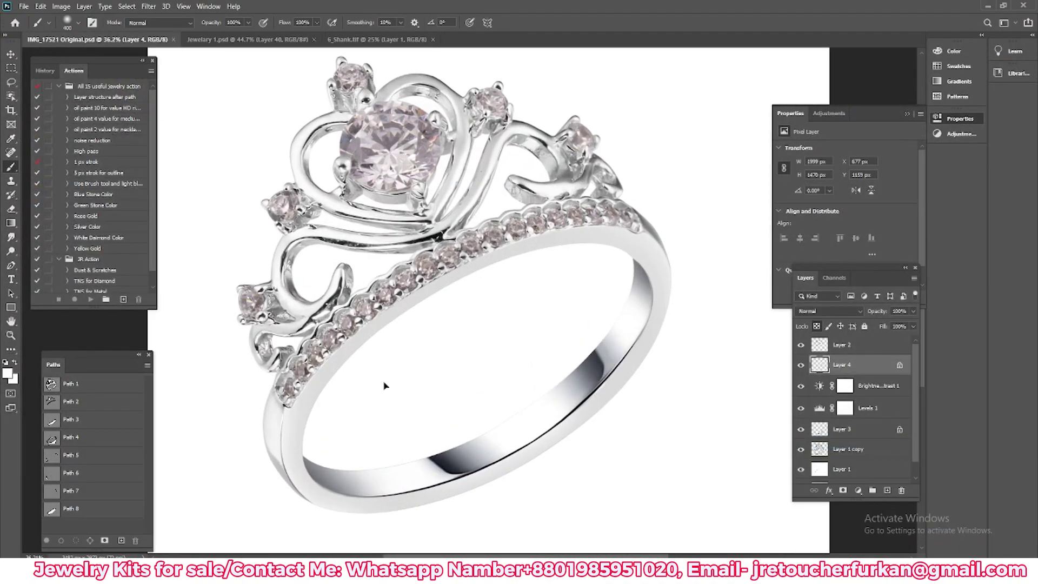
pyautogui.scroll(3, 578, 318)
pyautogui.scroll(-3, 684, 406)
pyautogui.scroll(2, 690, 352)
pyautogui.scroll(-4, 690, 352)
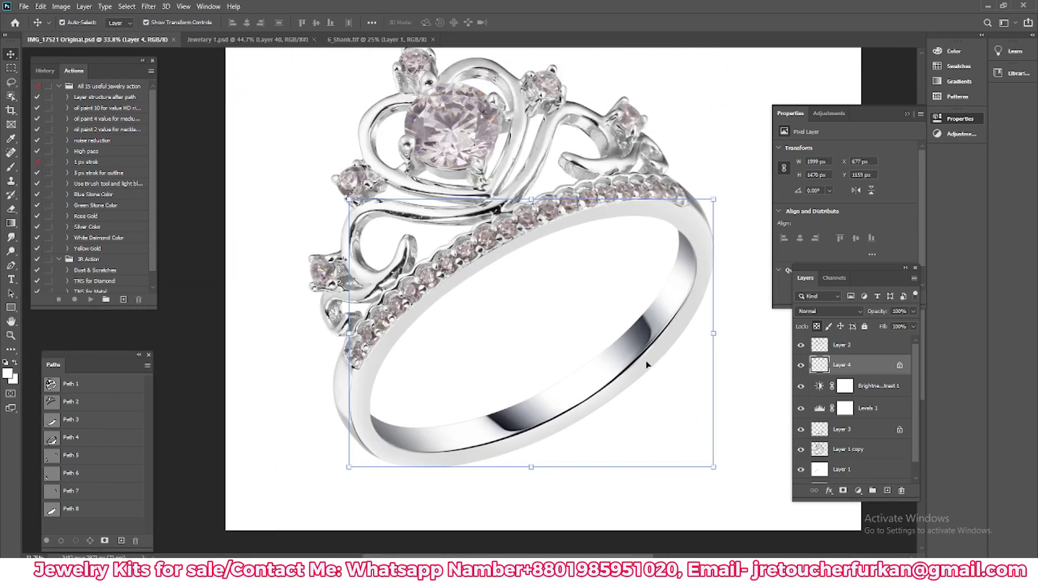
pyautogui.scroll(-1, 482, 377)
pyautogui.scroll(2, 510, 391)
pyautogui.scroll(-4, 510, 391)
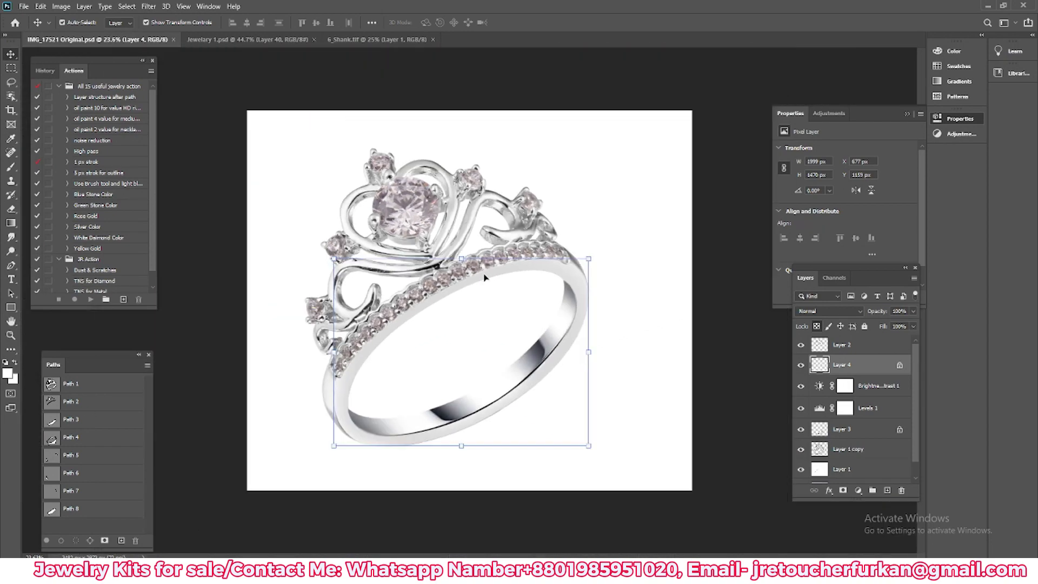
pyautogui.click(837, 449)
# - Copy Layer 1 copy's feathered outline to a new layer, then undo it
pyautogui.keyDown('ctrl'); pyautogui.click(70, 454); pyautogui.keyUp('ctrl')
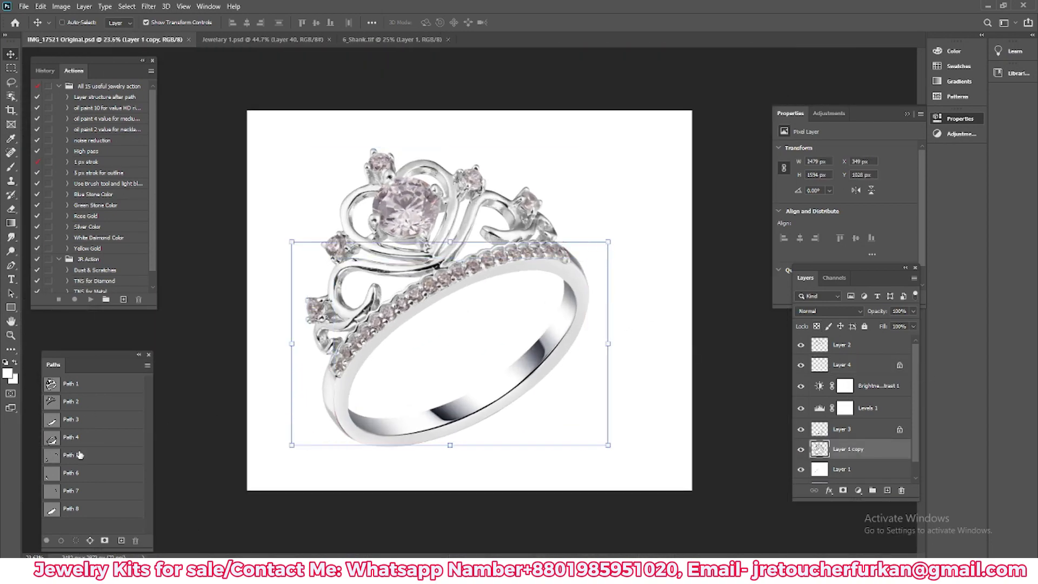
pyautogui.hotkey('shift', 'F6')
pyautogui.press('Return')
pyautogui.hotkey('ctrl', 'j')
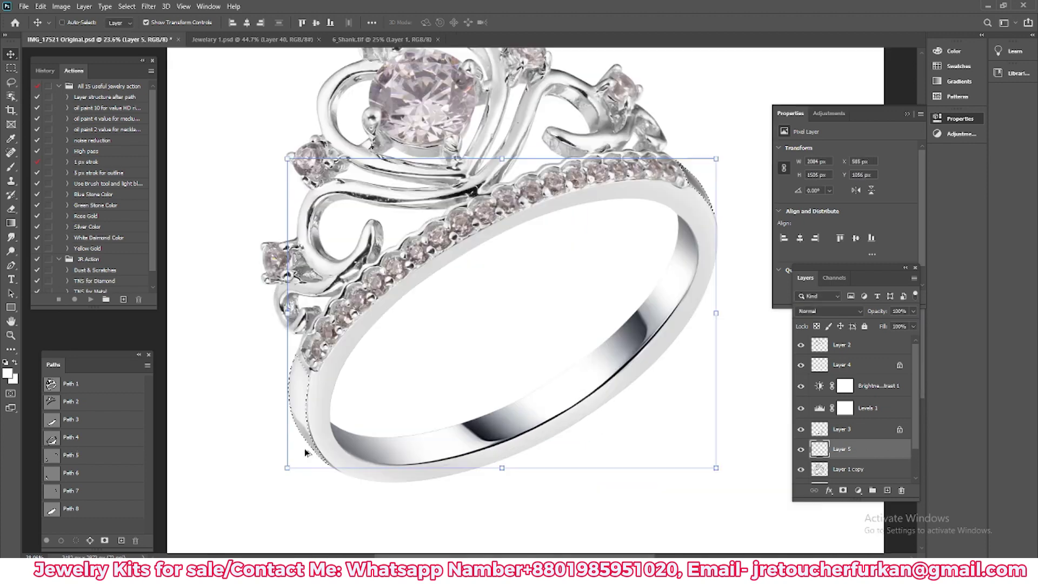
pyautogui.scroll(3, 324, 384)
pyautogui.scroll(2, 325, 384)
pyautogui.press('d')
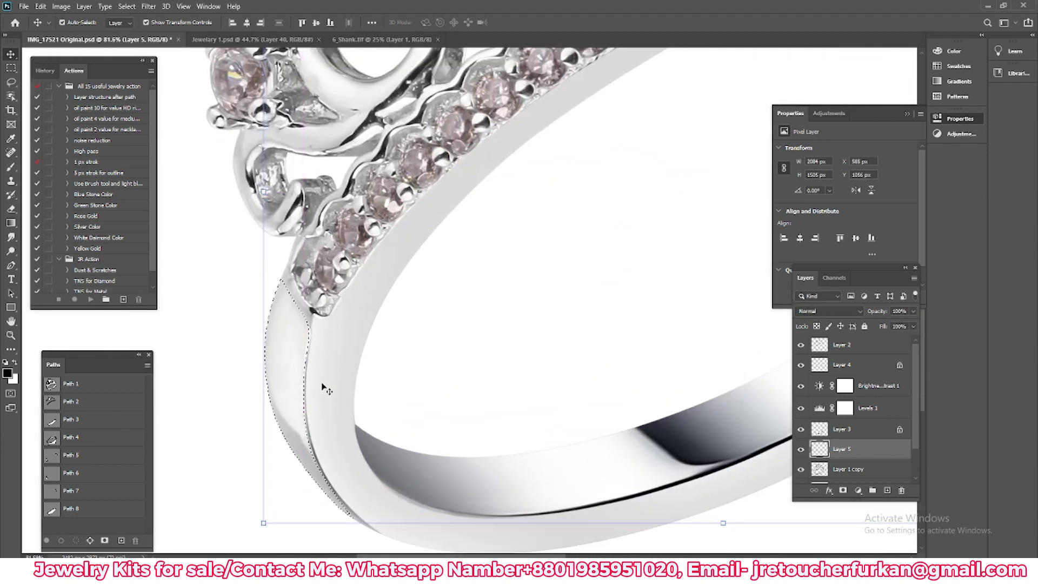
pyautogui.hotkey('ctrl', 'z')
# - Show Path 5 and zoom in on the ring's lower-left shank edge
pyautogui.press('z')
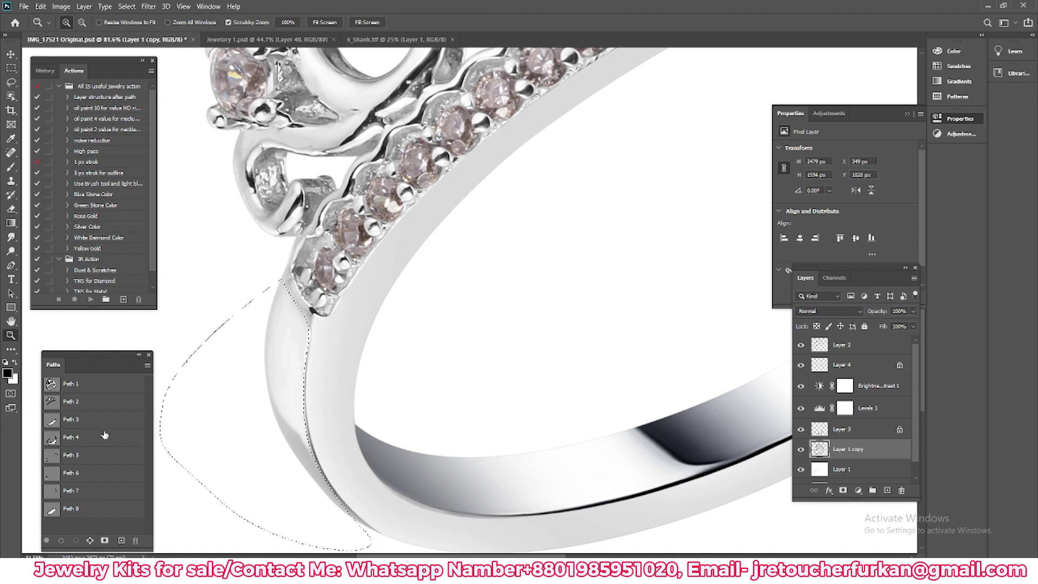
pyautogui.moveTo(475, 397); pyautogui.dragTo(416, 407)
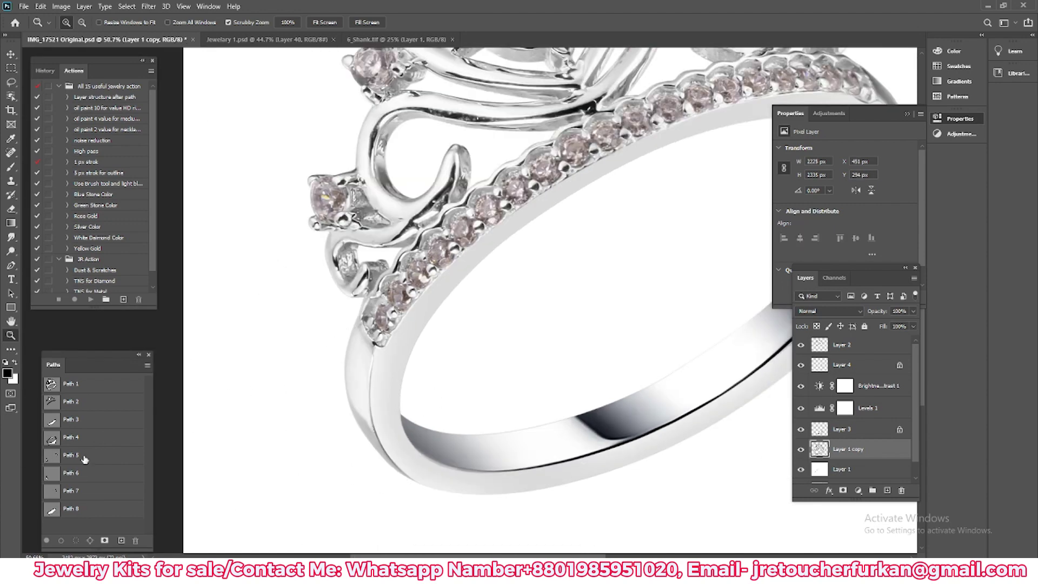
pyautogui.click(84, 459)
pyautogui.click(408, 395)
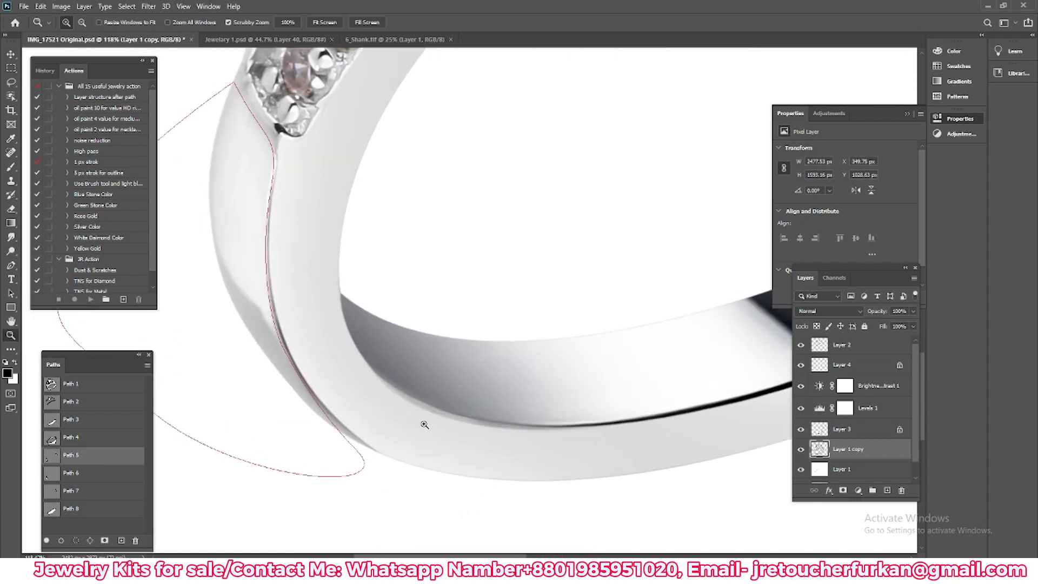
pyautogui.scroll(1, 428, 423)
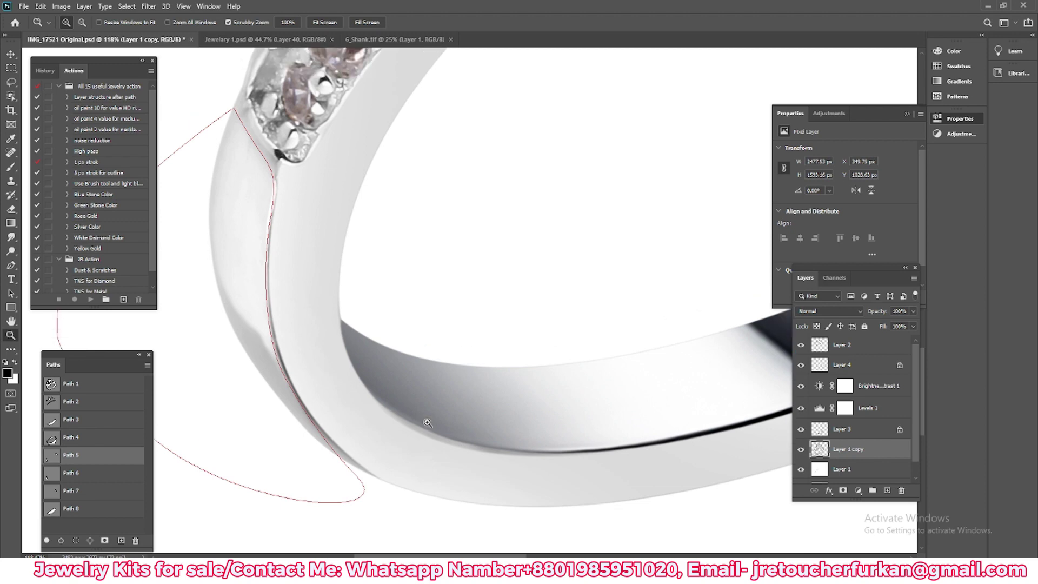
# - Rework Path 5's lower anchor points along the shank edge
pyautogui.press('p')
pyautogui.keyDown('ctrl'); pyautogui.click(308, 454); pyautogui.keyUp('ctrl')
pyautogui.press('Delete')
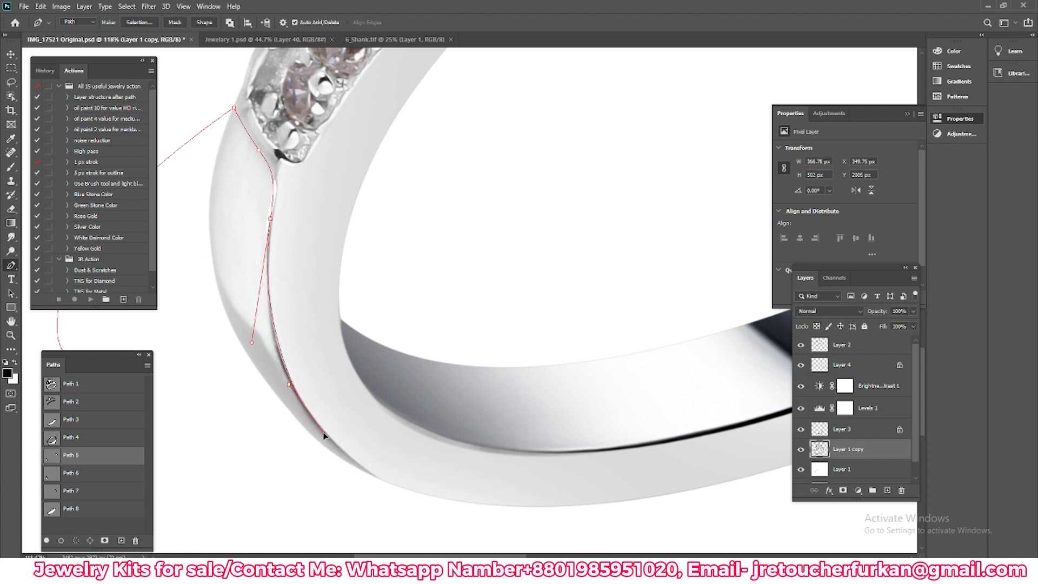
pyautogui.moveTo(312, 423); pyautogui.dragTo(272, 336)
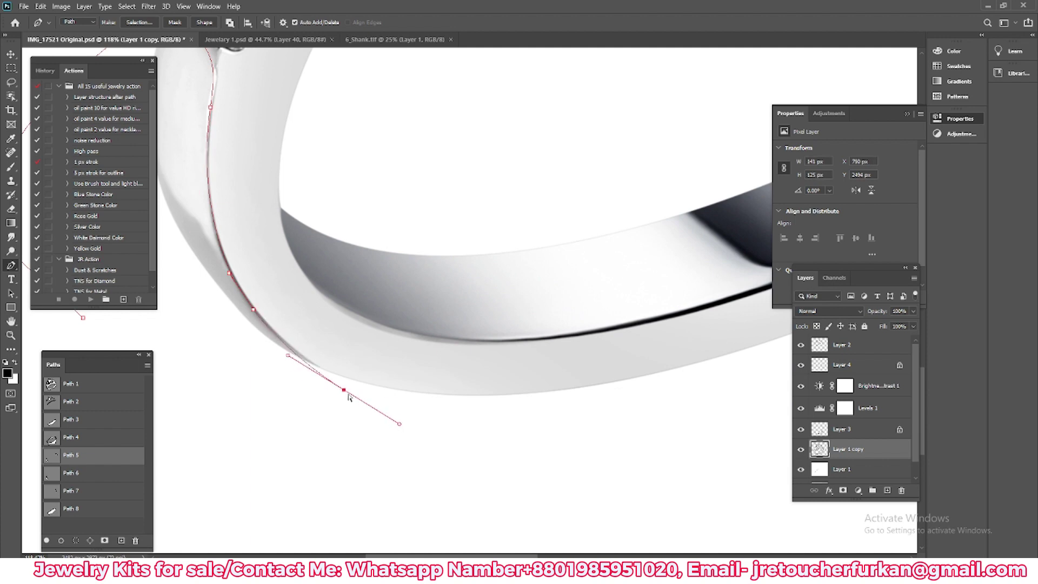
pyautogui.scroll(-5, 349, 392)
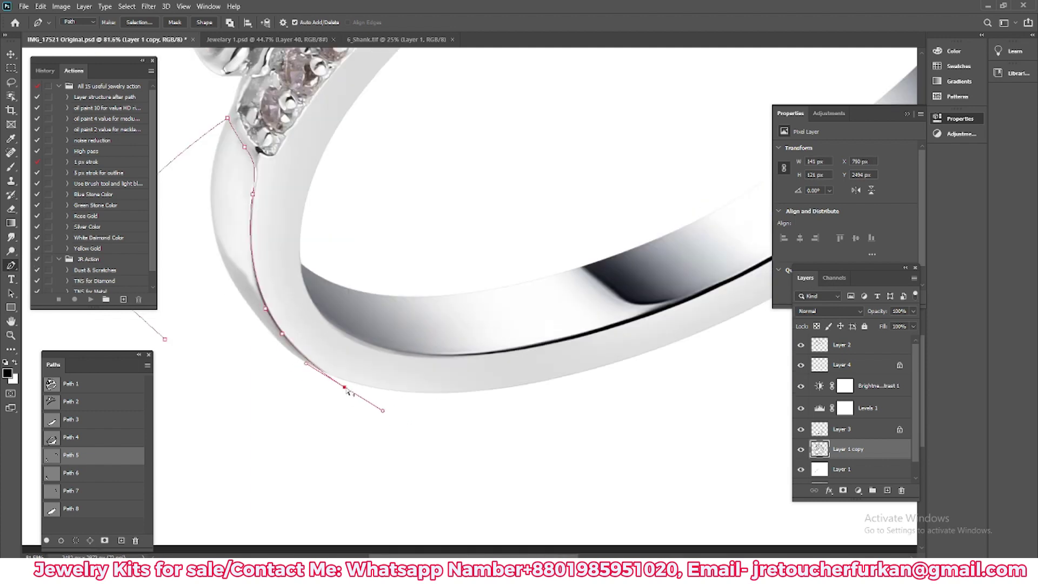
pyautogui.scroll(2, 347, 433)
pyautogui.scroll(-2, 229, 397)
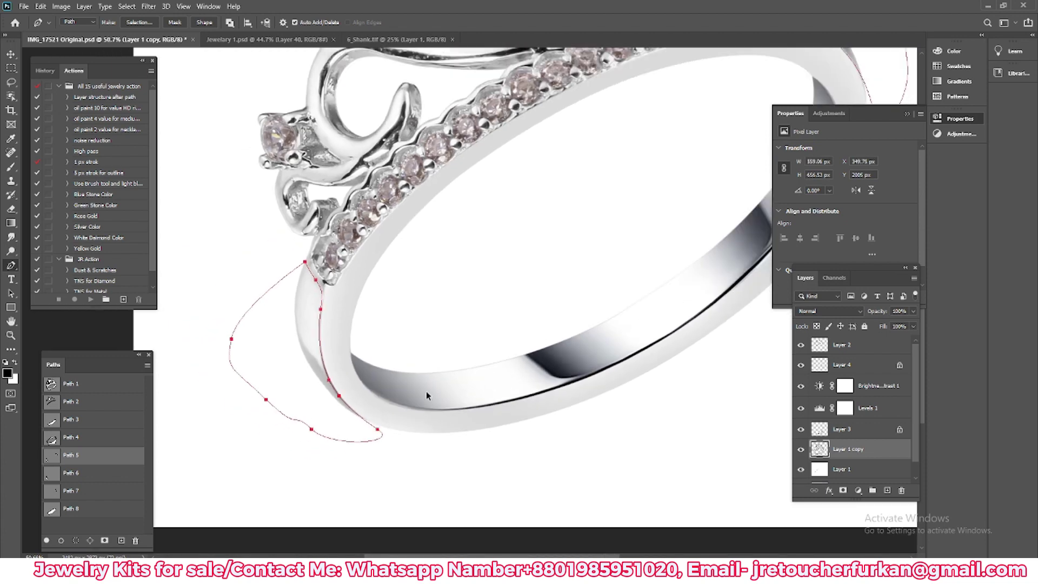
pyautogui.scroll(-2, 426, 391)
pyautogui.scroll(4, 475, 394)
pyautogui.scroll(2, 430, 317)
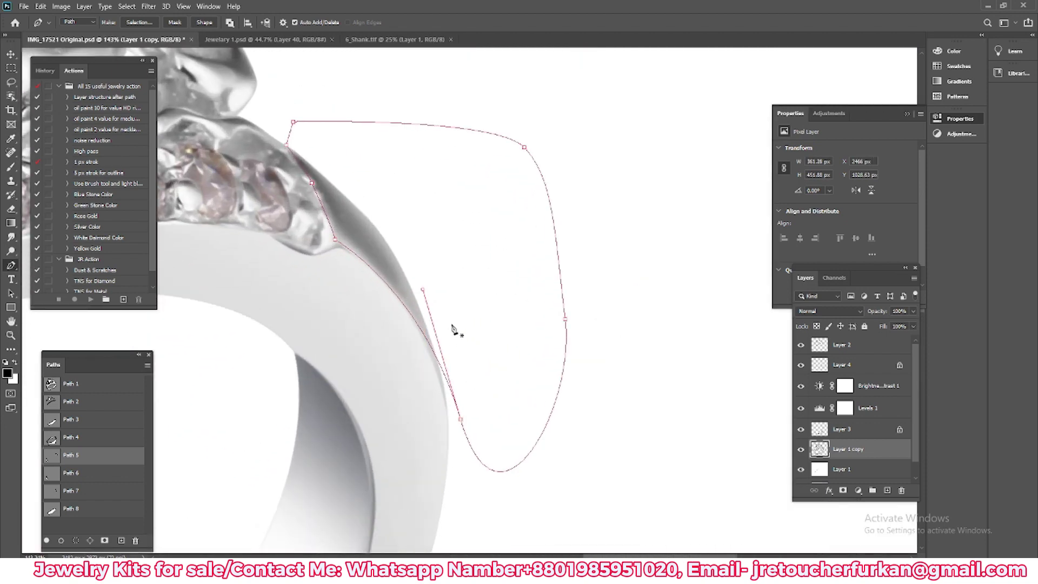
pyautogui.scroll(3, 371, 274)
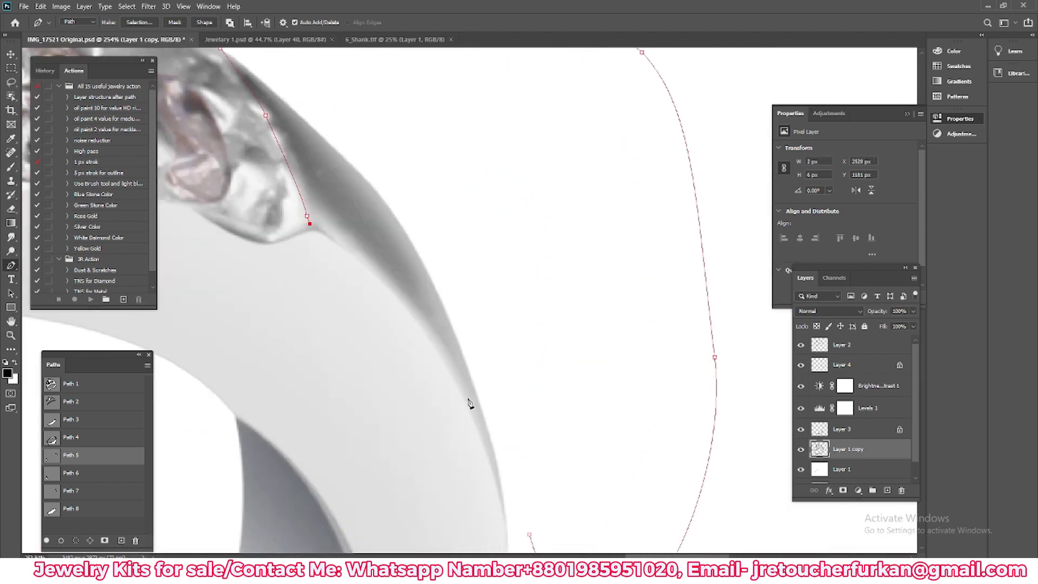
# - Curve the path along the band edge and copy its selection to new Layer 5
pyautogui.moveTo(489, 492)
pyautogui.mouseDown()
pyautogui.moveTo(511, 525)
pyautogui.moveTo(474, 267)
pyautogui.mouseUp()
pyautogui.scroll(-1, 457, 157)
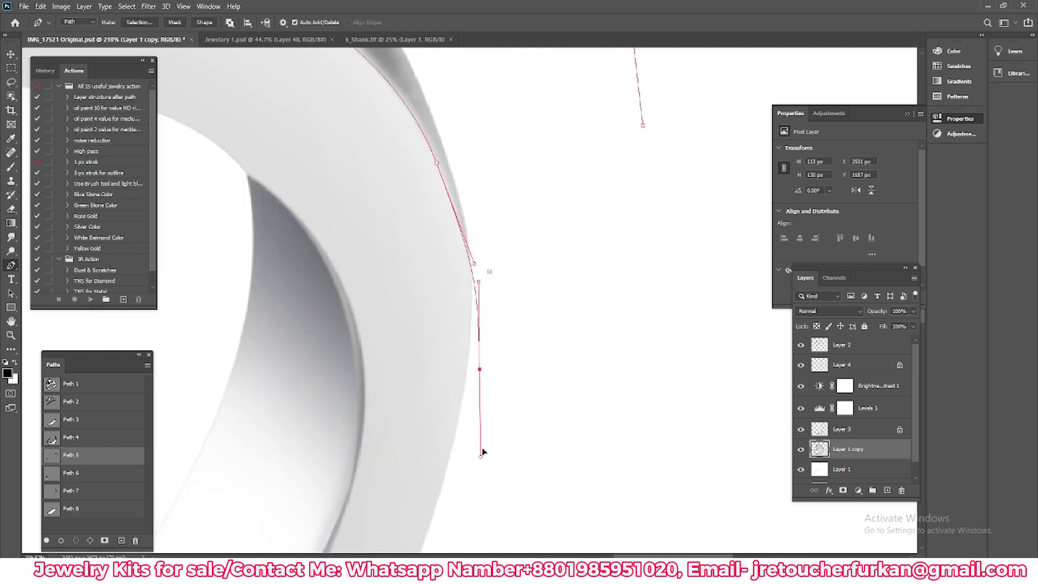
pyautogui.scroll(-2, 496, 344)
pyautogui.scroll(-5, 581, 231)
pyautogui.hotkey('ctrl', 'Return')
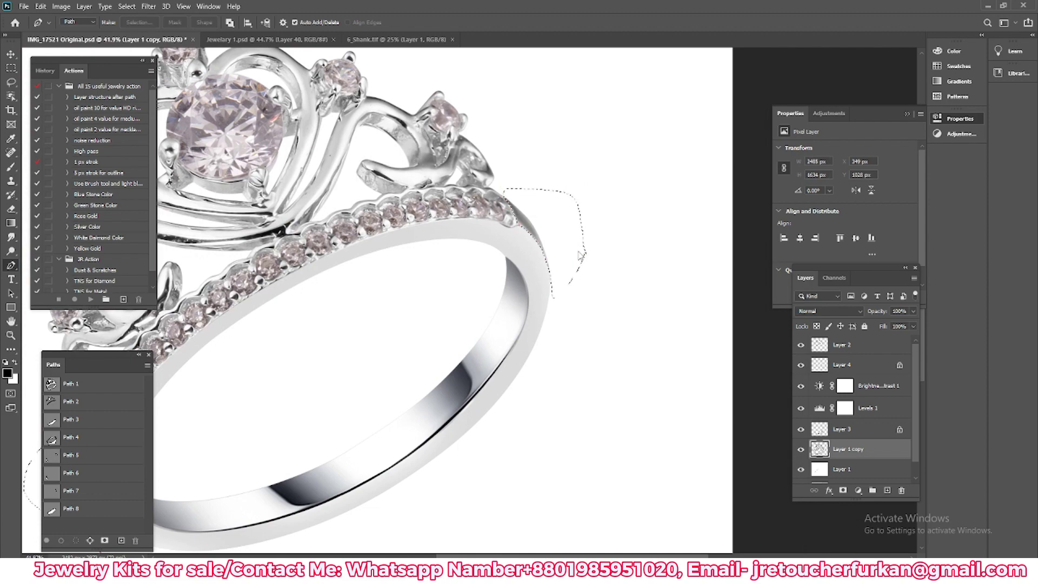
pyautogui.hotkey('ctrl', 'j')
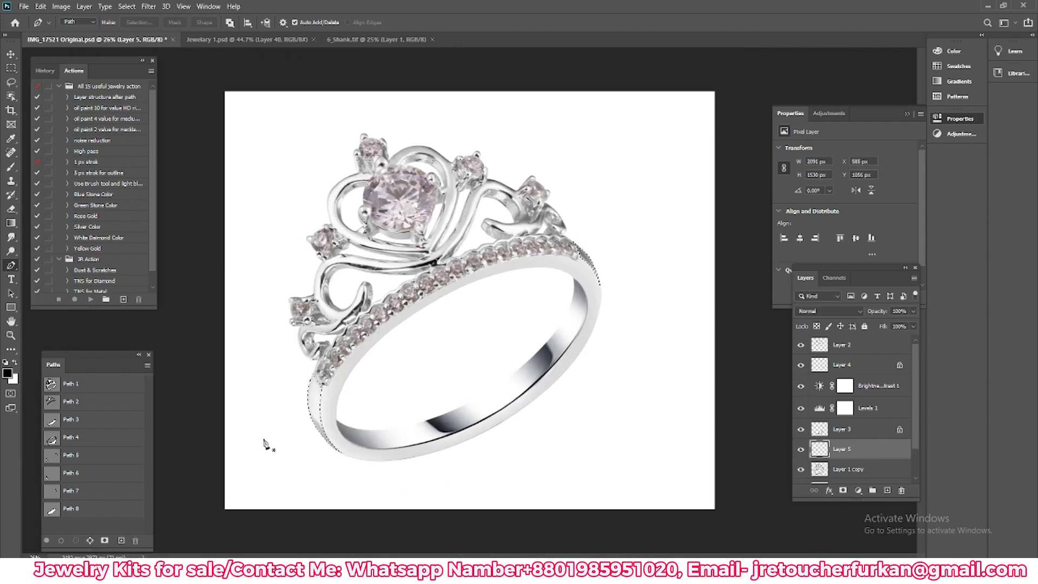
# - Open 4_Glare Parts.tif from the Jewelry Kits Shank folder
pyautogui.scroll(3, 301, 411)
pyautogui.scroll(-2, 425, 421)
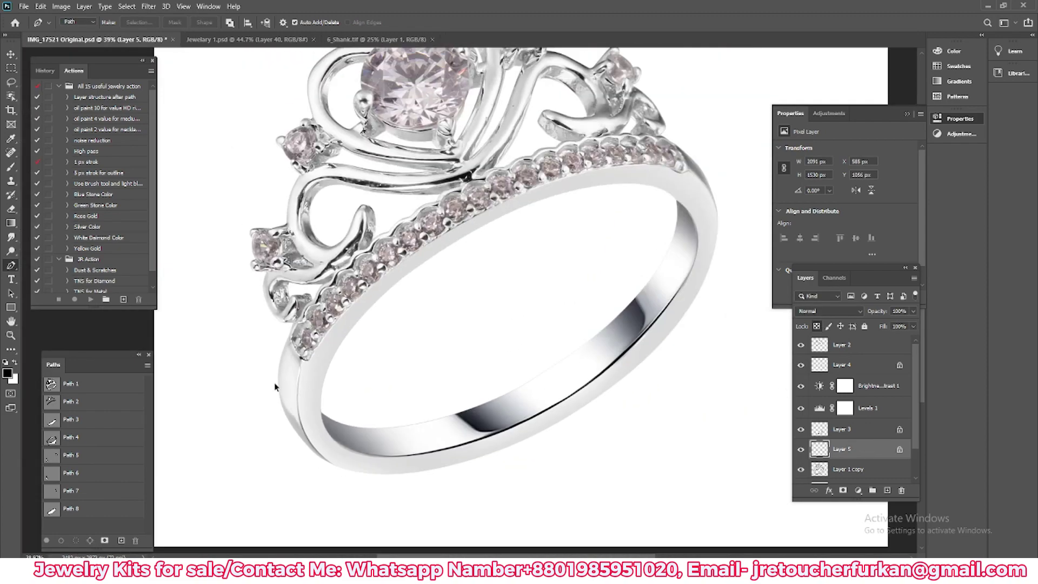
pyautogui.scroll(-1, 501, 301)
pyautogui.scroll(-1, 447, 302)
pyautogui.press('v')
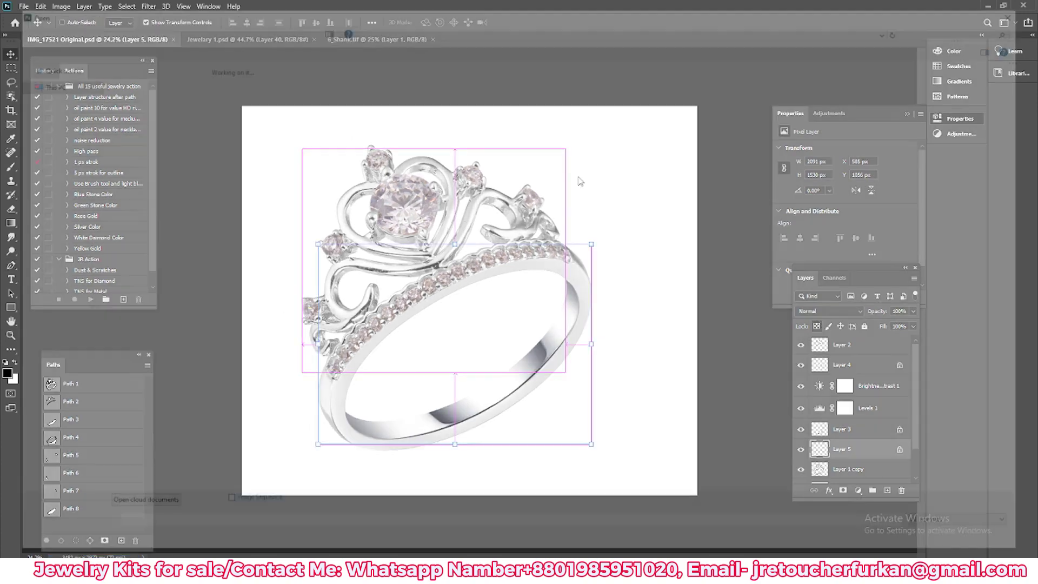
pyautogui.hotkey('ctrl', 'o')
pyautogui.click(57, 144)
pyautogui.click(42, 158)
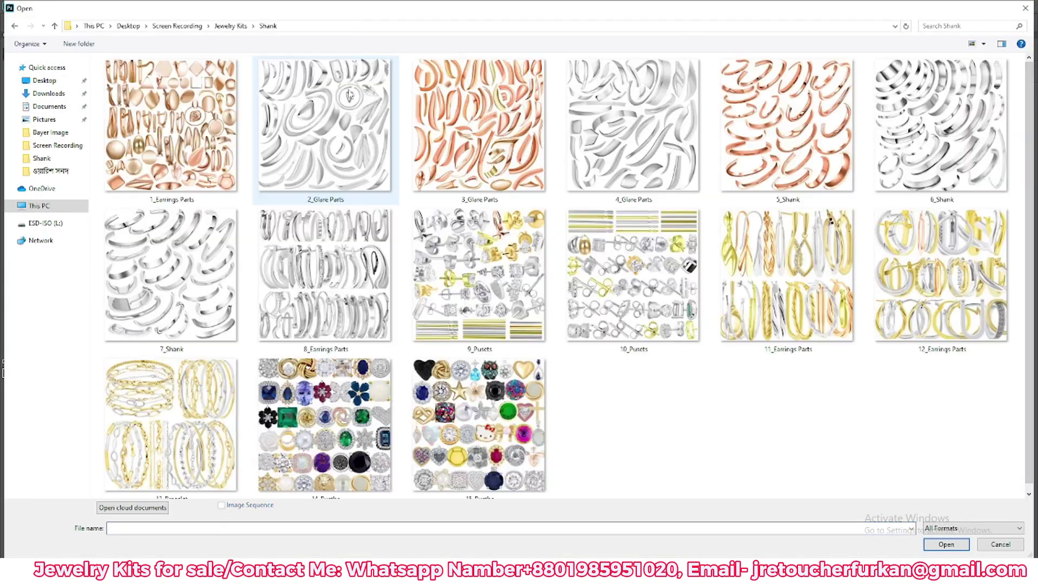
pyautogui.doubleClick(664, 153)
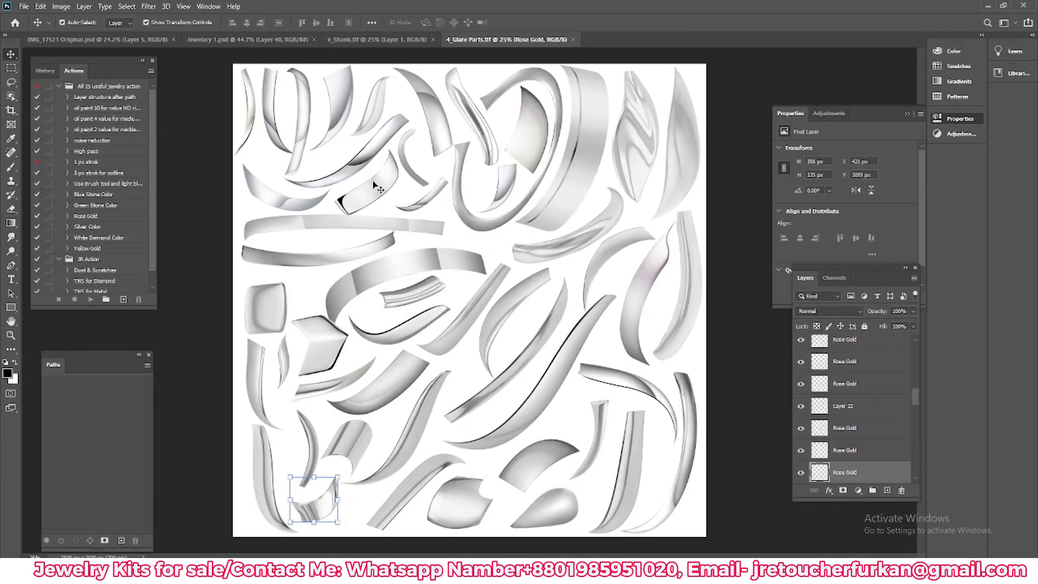
# - Drag a silver shank piece from the sheet into the ring document as Layer 6
pyautogui.scroll(2, 386, 144)
pyautogui.click(538, 191)
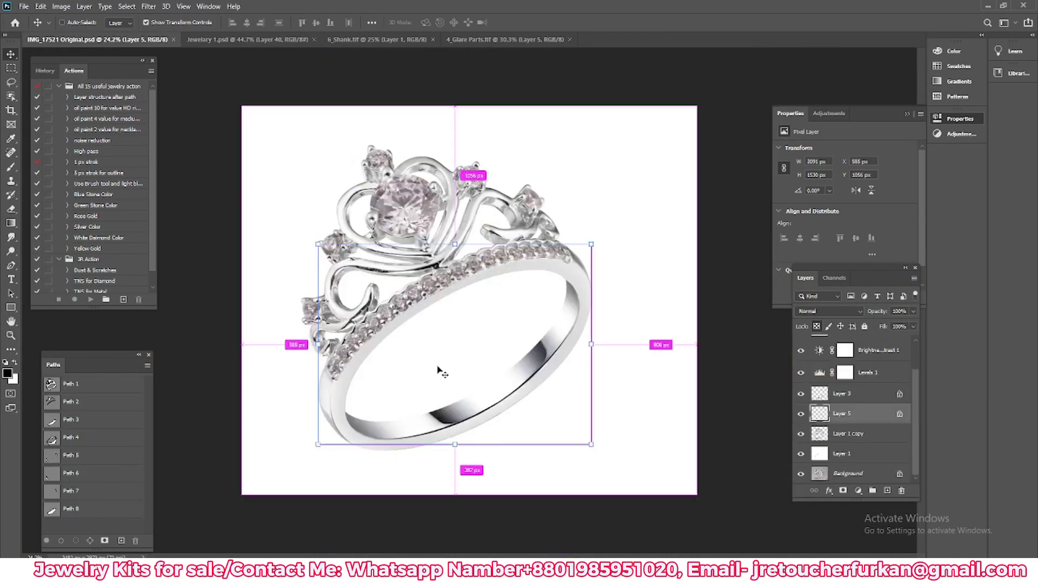
pyautogui.moveTo(157, 56); pyautogui.dragTo(441, 364)
# - Flip the shank piece horizontally, then move, rotate and enlarge it onto the left shank
pyautogui.scroll(3, 321, 269)
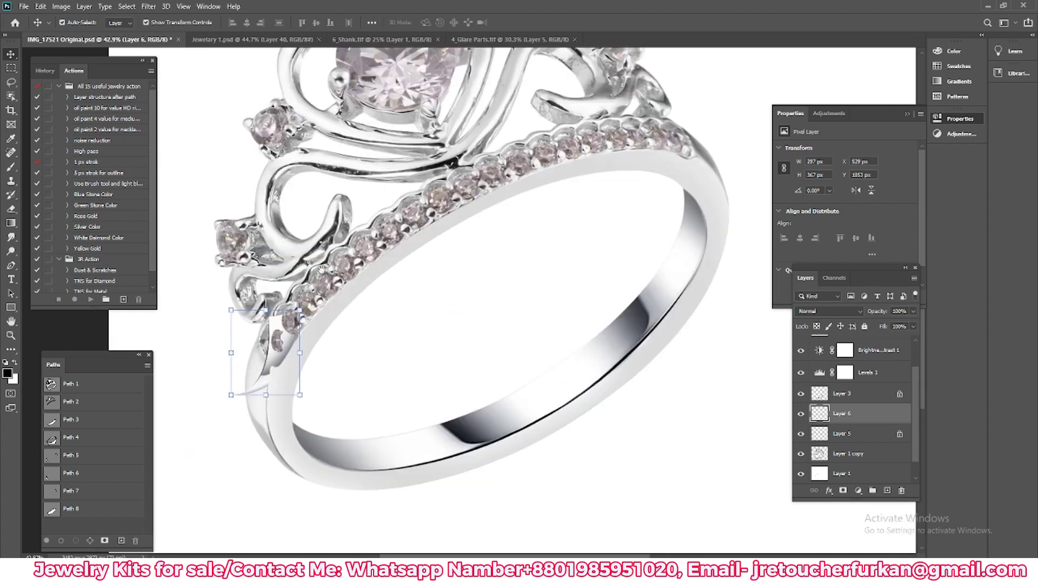
pyautogui.rightClick(320, 268)
pyautogui.press('Escape')
pyautogui.hotkey('ctrl', 't')
pyautogui.rightClick(316, 254)
pyautogui.click(367, 439)
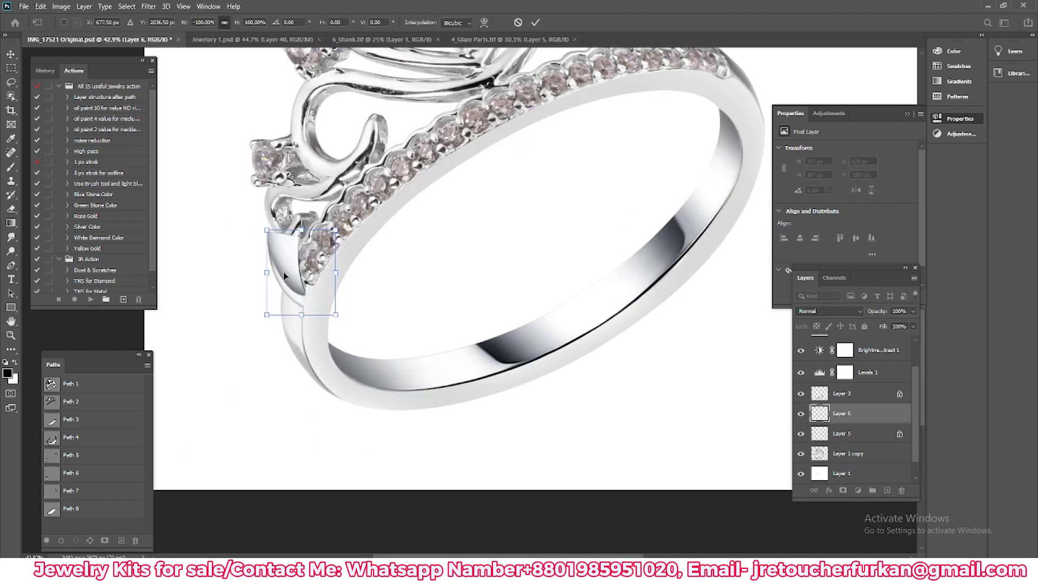
pyautogui.moveTo(285, 276); pyautogui.dragTo(286, 324)
pyautogui.moveTo(348, 338)
pyautogui.mouseDown()
pyautogui.moveTo(360, 287)
pyautogui.moveTo(304, 280)
pyautogui.mouseUp()
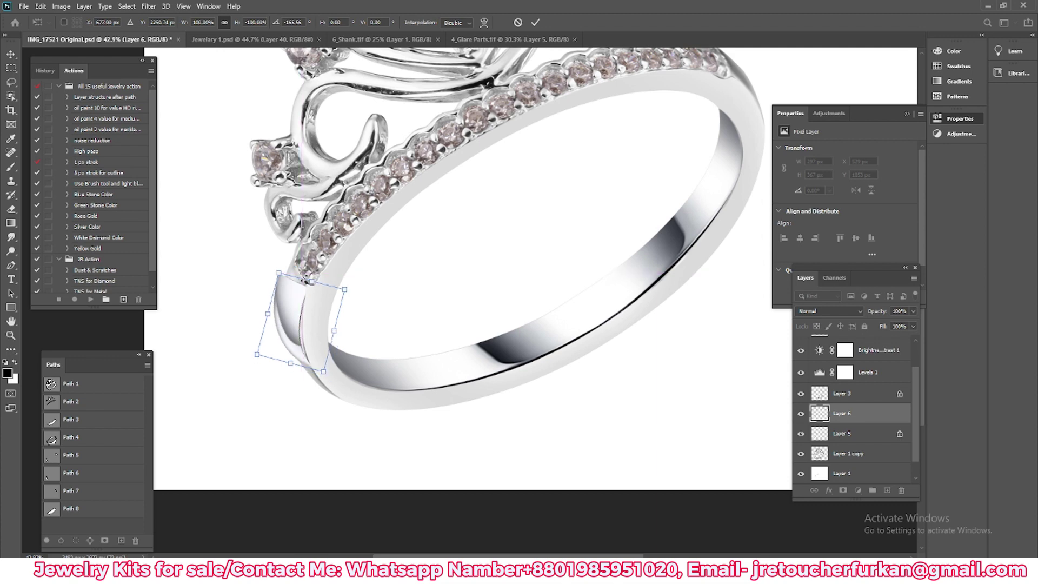
pyautogui.press('Return')
pyautogui.moveTo(319, 373); pyautogui.dragTo(332, 400)
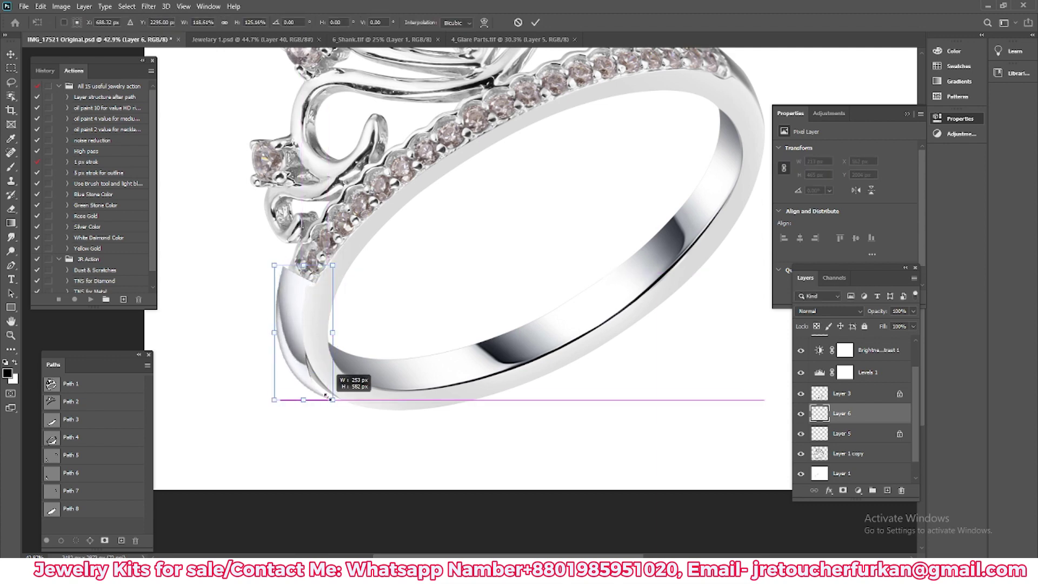
# - Clip the piece to the rebuilt shank layer and rotate, scale and skew it to match
pyautogui.rightClick(843, 413)
pyautogui.click(884, 312)
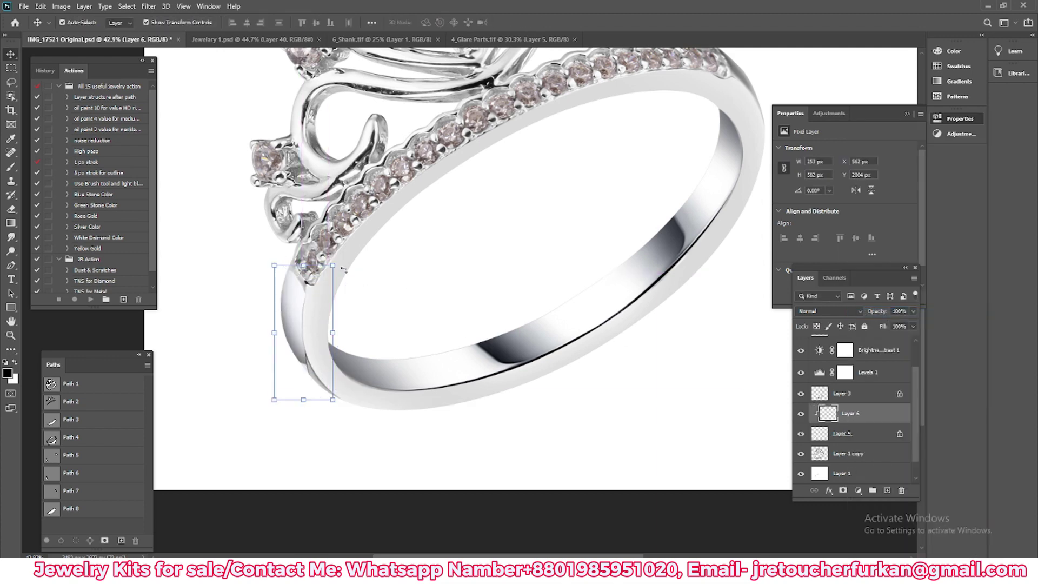
pyautogui.hotkey('ctrl', 't')
pyautogui.moveTo(295, 264); pyautogui.dragTo(314, 245)
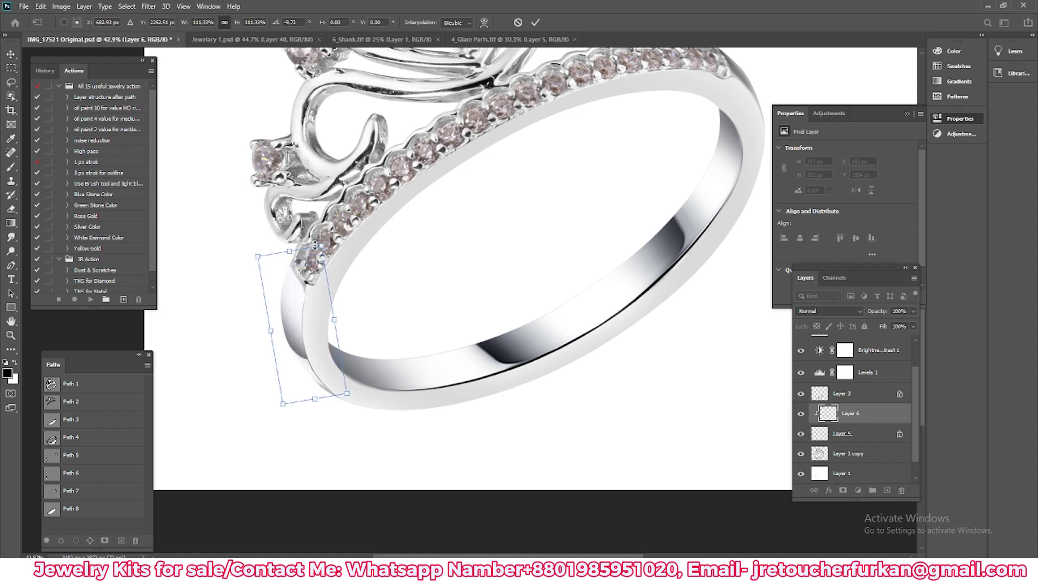
pyautogui.moveTo(347, 294); pyautogui.dragTo(348, 296)
pyautogui.moveTo(346, 401)
pyautogui.mouseDown()
pyautogui.moveTo(360, 412)
pyautogui.moveTo(319, 412)
pyautogui.moveTo(373, 420)
pyautogui.moveTo(343, 417)
pyautogui.mouseUp()
pyautogui.press('Return')
# - Load a selection of the ring's left outer edge area
pyautogui.scroll(3, 349, 393)
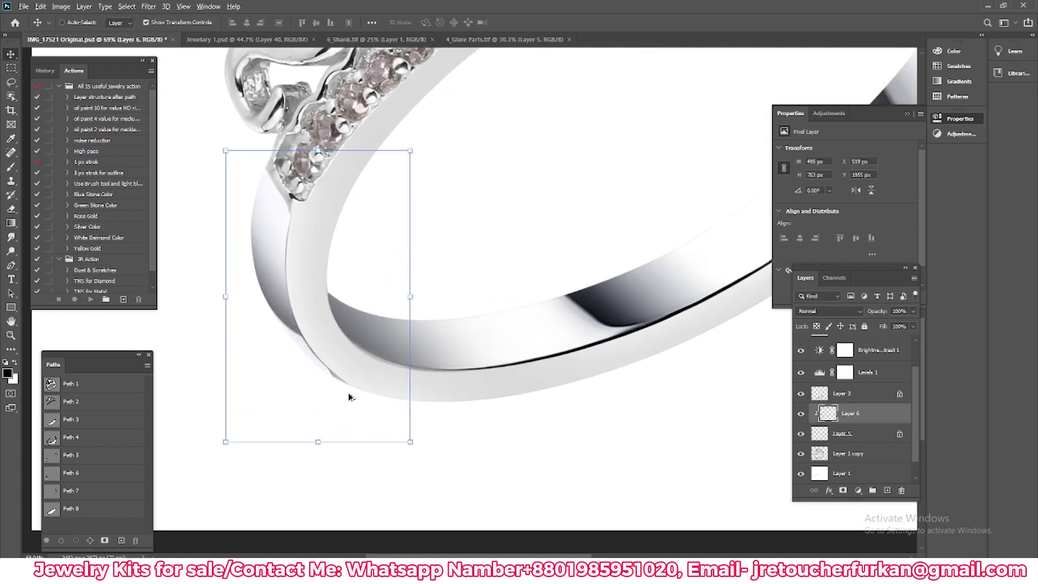
pyautogui.scroll(1, 348, 397)
pyautogui.scroll(-1, 310, 374)
pyautogui.scroll(-1, 310, 375)
pyautogui.scroll(2, 324, 373)
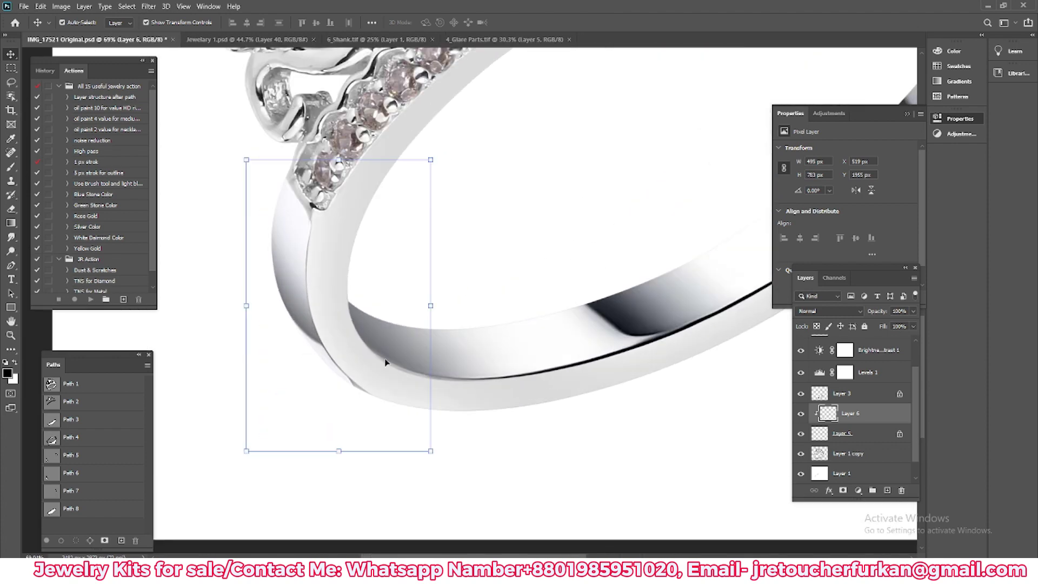
pyautogui.keyDown('ctrl'); pyautogui.click(824, 434); pyautogui.keyUp('ctrl')
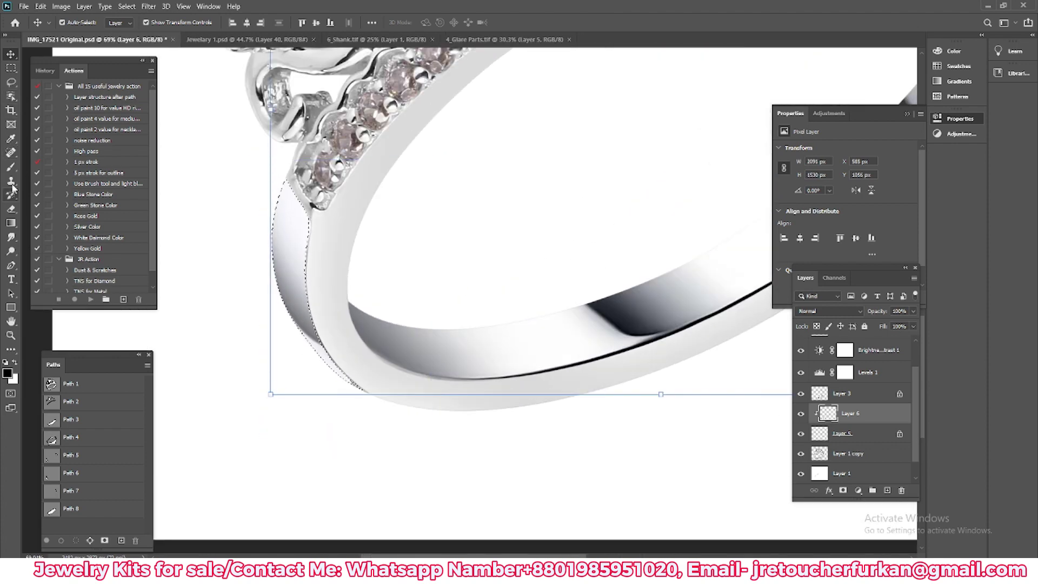
# - Blend the selected left shank edge with the Mixer Brush at sizes 90 and 60, then deselect
pyautogui.rightClick(11, 166)
pyautogui.click(60, 200)
pyautogui.scroll(5, 281, 285)
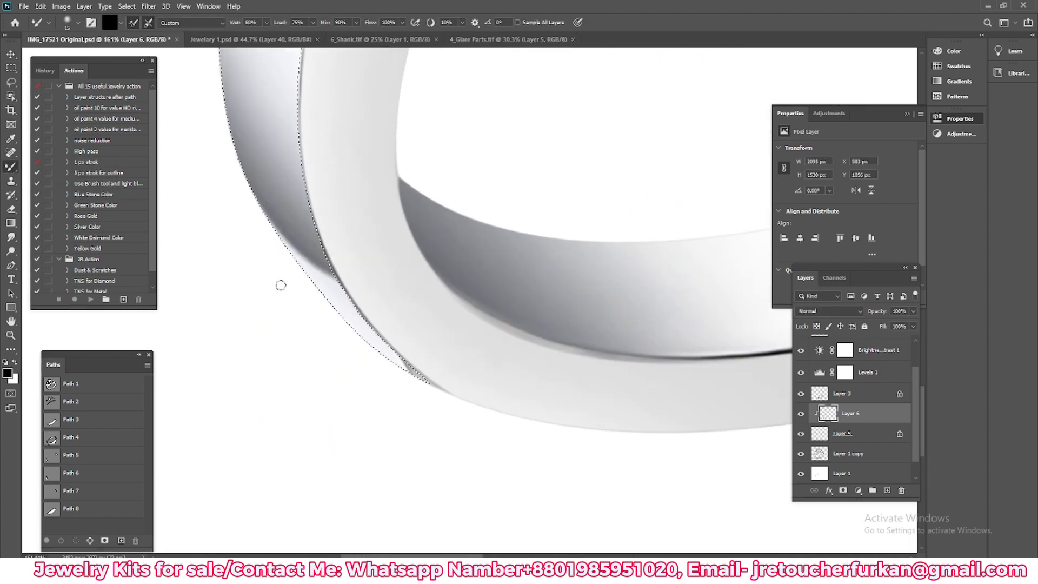
pyautogui.press(']')
pyautogui.press(']')
pyautogui.press(']')
pyautogui.moveTo(262, 203); pyautogui.dragTo(463, 396)
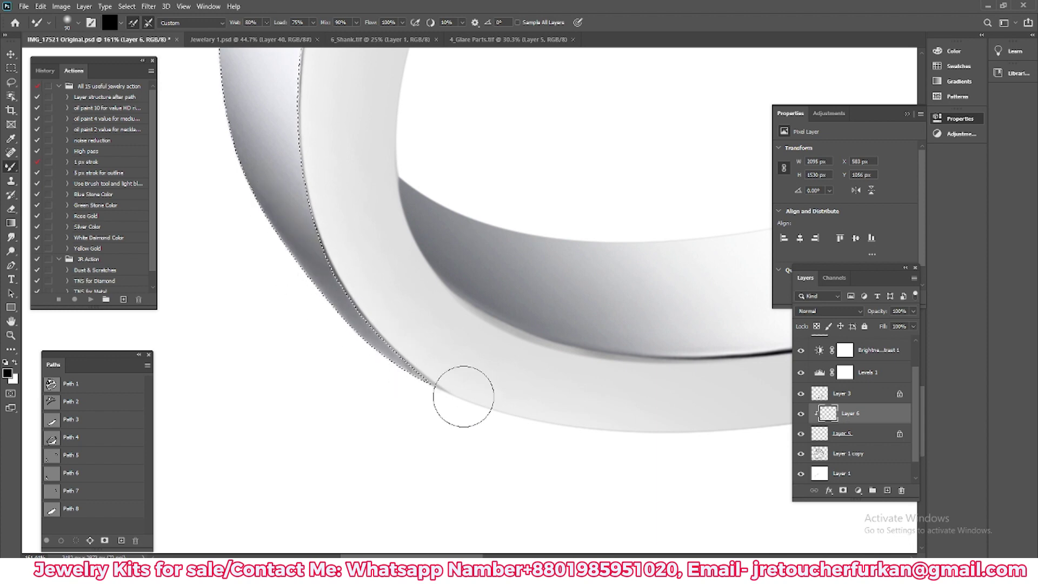
pyautogui.press('[')
pyautogui.press('[')
pyautogui.press('[')
pyautogui.moveTo(348, 301)
pyautogui.mouseDown()
pyautogui.moveTo(357, 316)
pyautogui.moveTo(338, 319)
pyautogui.moveTo(408, 352)
pyautogui.moveTo(329, 317)
pyautogui.moveTo(402, 385)
pyautogui.mouseUp()
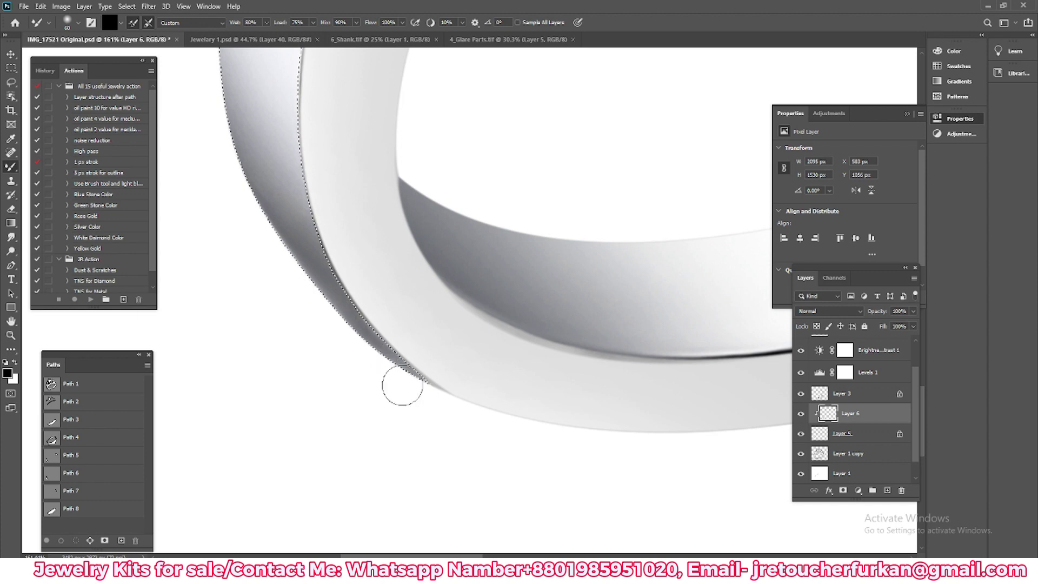
pyautogui.hotkey('ctrl', 'd')
pyautogui.press('v')
pyautogui.scroll(-3, 440, 357)
pyautogui.scroll(-2, 259, 261)
# - Duplicate the piece onto the right shank, flip it vertically and rotate it to fit
pyautogui.scroll(-1, 544, 233)
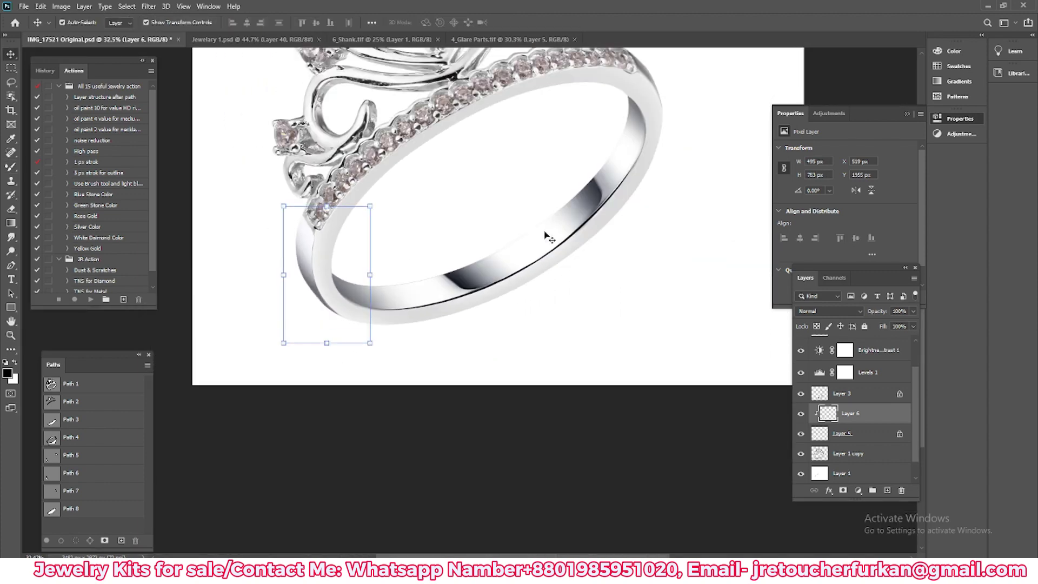
pyautogui.scroll(2, 544, 233)
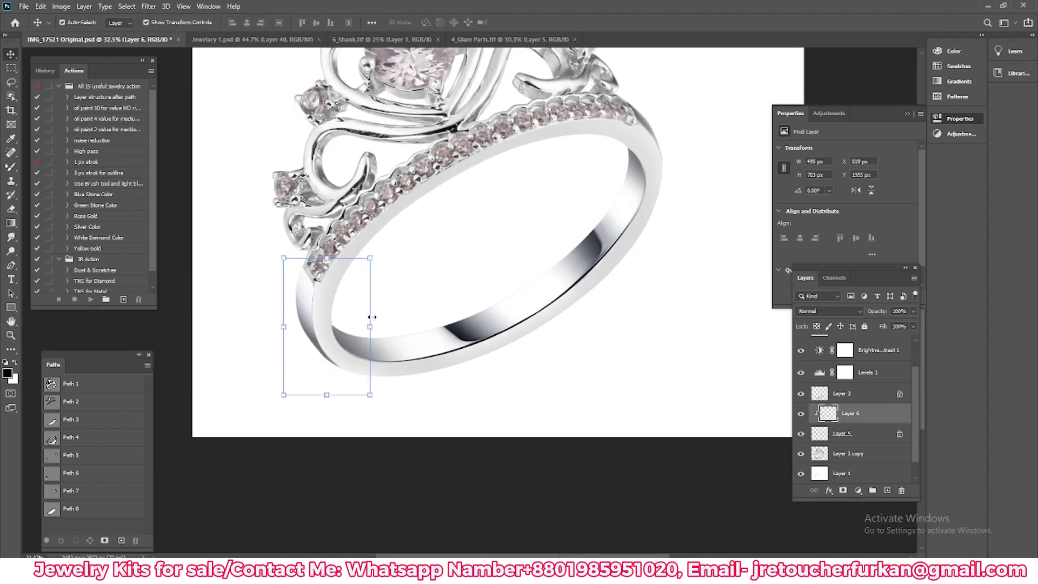
pyautogui.moveTo(309, 304); pyautogui.dragTo(608, 180)
pyautogui.rightClick(605, 171)
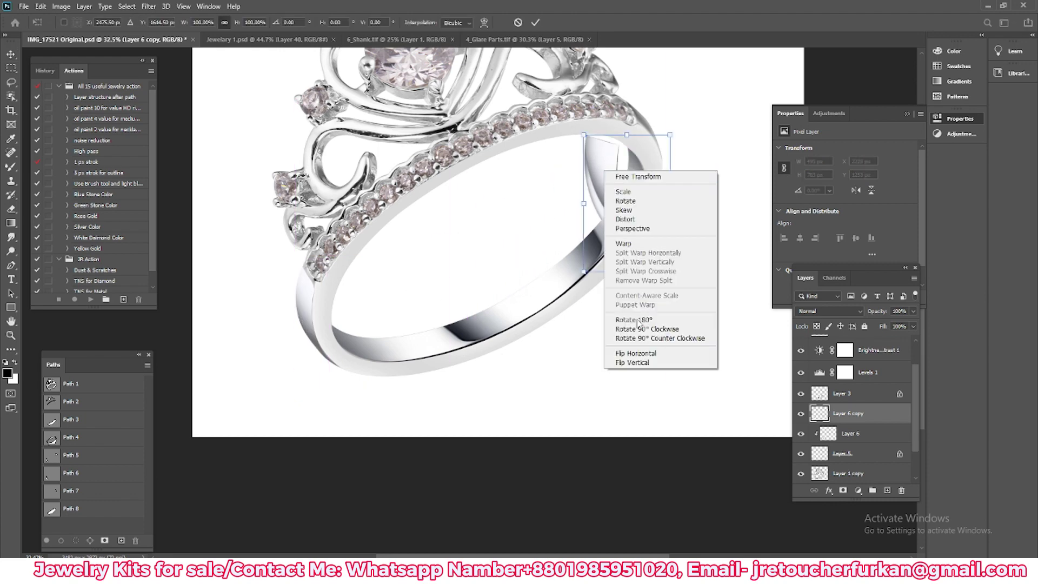
pyautogui.click(632, 362)
pyautogui.moveTo(674, 130); pyautogui.dragTo(637, 124)
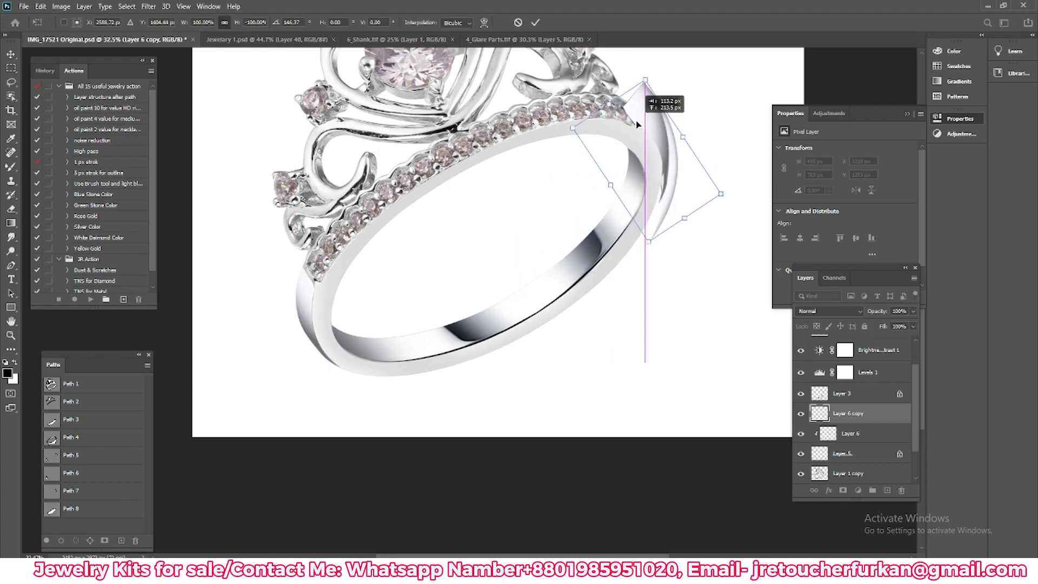
pyautogui.press('Return')
# - Place Layer 6 copy beneath Layer 6, then shrink and position it on the band
pyautogui.moveTo(848, 420); pyautogui.dragTo(850, 441)
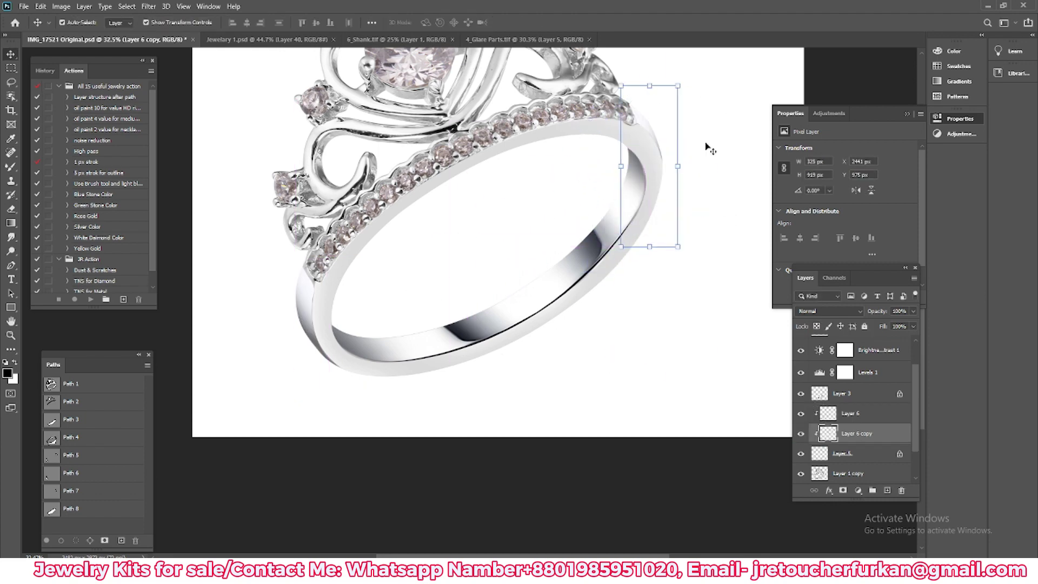
pyautogui.scroll(3, 703, 146)
pyautogui.moveTo(653, 67)
pyautogui.mouseDown()
pyautogui.moveTo(586, 250)
pyautogui.moveTo(590, 128)
pyautogui.moveTo(657, 204)
pyautogui.mouseUp()
pyautogui.press('Return')
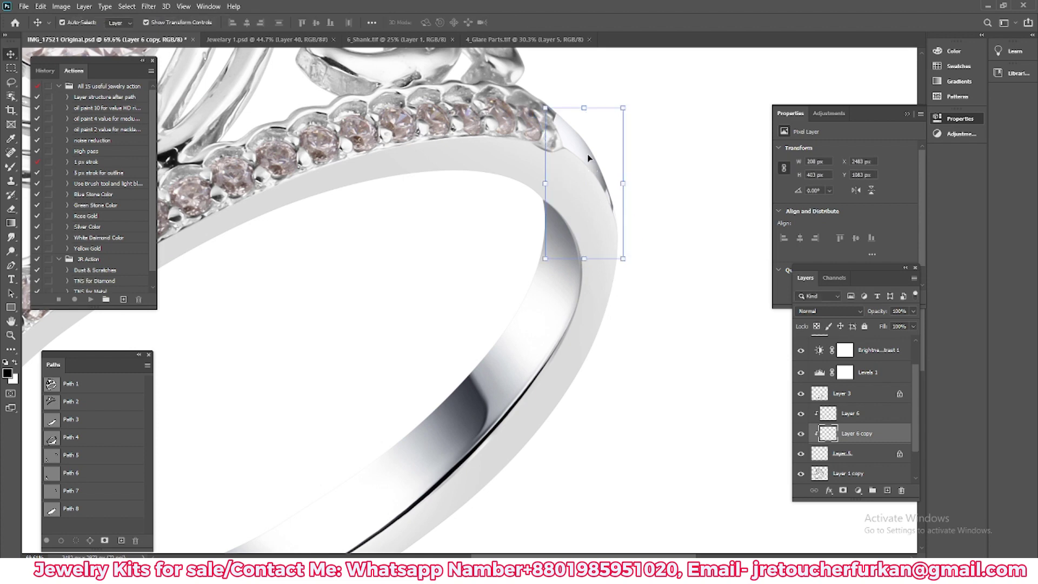
pyautogui.moveTo(575, 144); pyautogui.dragTo(583, 157)
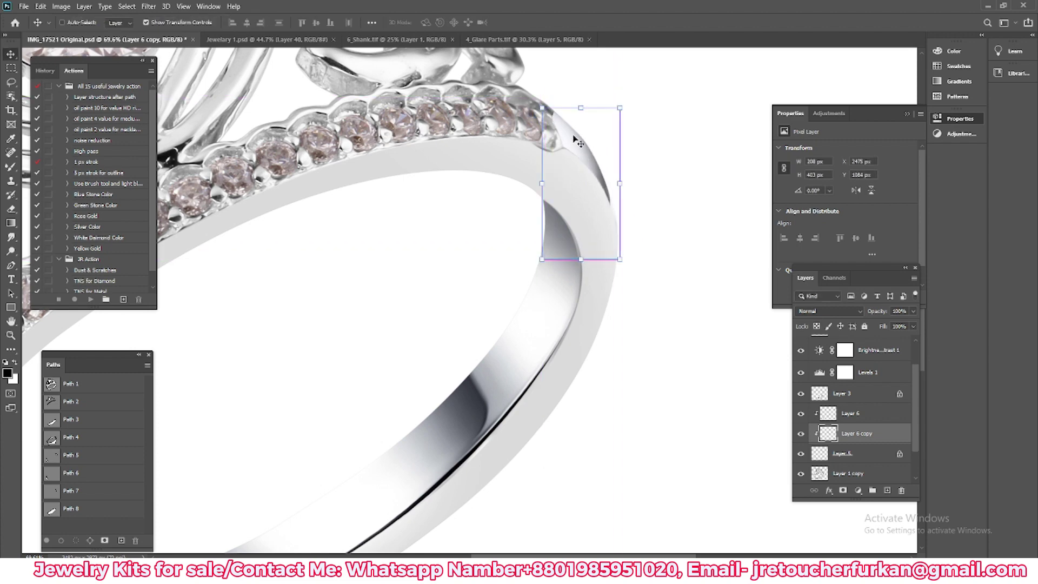
# - Warp the copy's corners and right edge to follow the band's curve
pyautogui.rightClick(545, 111)
pyautogui.click(578, 210)
pyautogui.moveTo(542, 108); pyautogui.dragTo(518, 88)
pyautogui.moveTo(620, 259); pyautogui.dragTo(637, 323)
pyautogui.moveTo(626, 213); pyautogui.dragTo(659, 242)
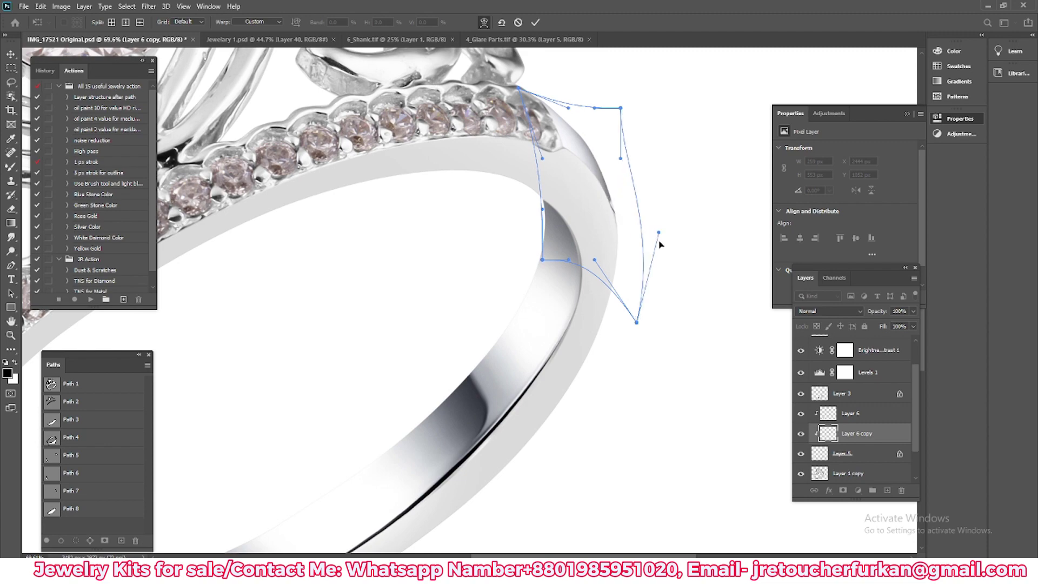
pyautogui.press('Return')
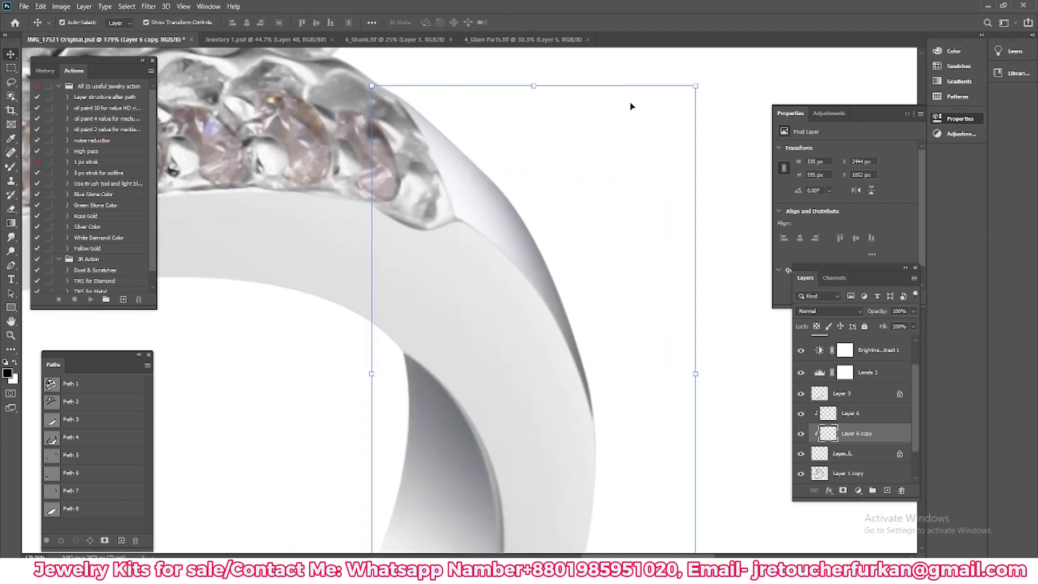
pyautogui.scroll(-3, 581, 99)
pyautogui.scroll(-2, 258, 328)
pyautogui.scroll(4, 378, 325)
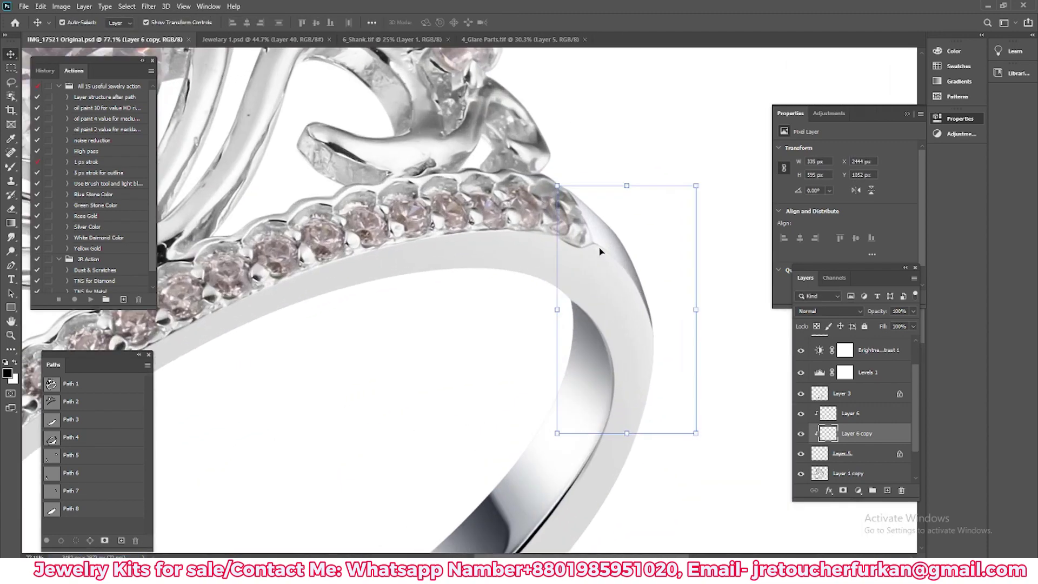
pyautogui.scroll(-3, 506, 371)
pyautogui.scroll(3, 373, 323)
pyautogui.scroll(-3, 373, 323)
pyautogui.scroll(3, 633, 384)
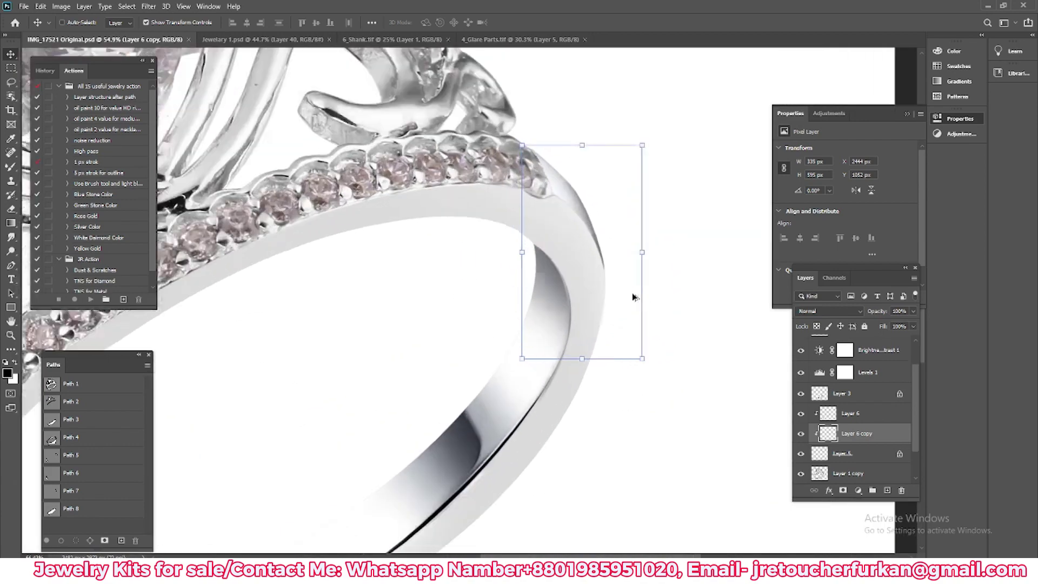
pyautogui.scroll(2, 631, 293)
pyautogui.scroll(-3, 600, 235)
# - Undo the recent shank layer changes and keep a single duplicate of Layer 1 (Layer 1 copy)
pyautogui.click(851, 393)
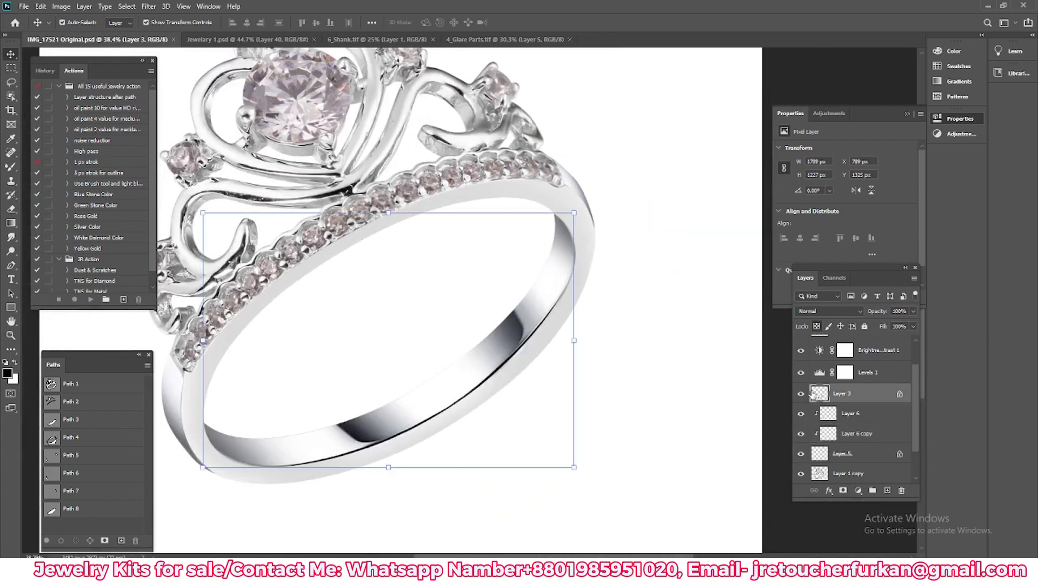
pyautogui.hotkey('ctrl', 'z')
pyautogui.hotkey('ctrl', 'z')
pyautogui.hotkey('ctrl', 'z')
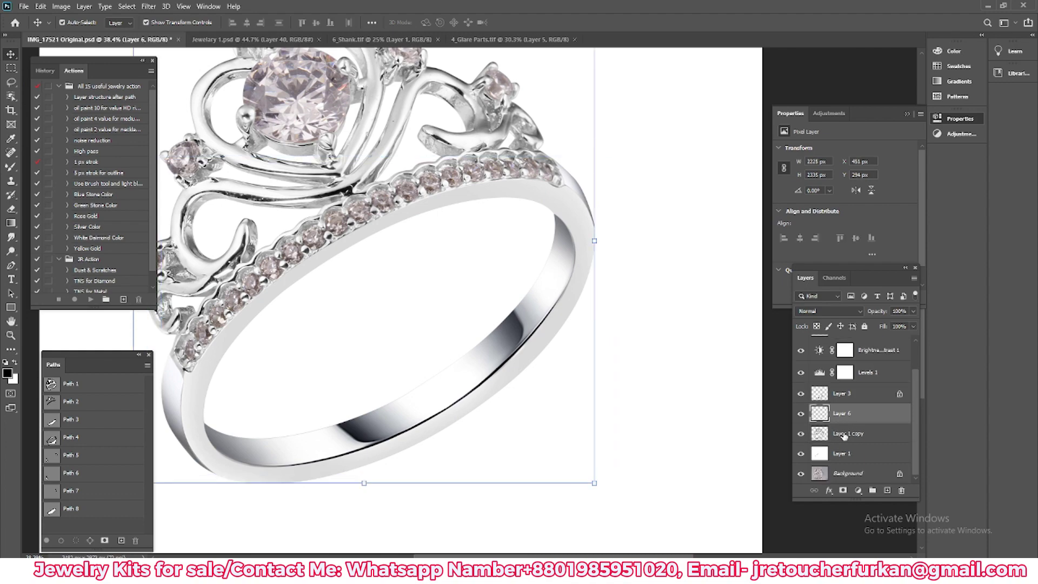
pyautogui.hotkey('ctrl', 'z')
pyautogui.scroll(2, 407, 362)
pyautogui.scroll(4, 302, 297)
pyautogui.hotkey('ctrl', 'j')
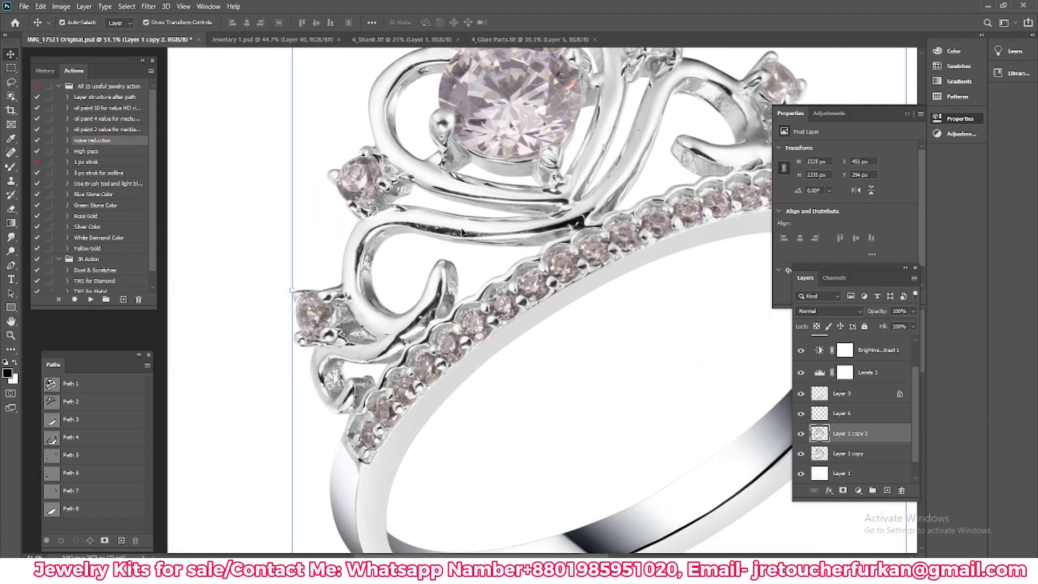
pyautogui.scroll(1, 462, 231)
pyautogui.scroll(-3, 503, 476)
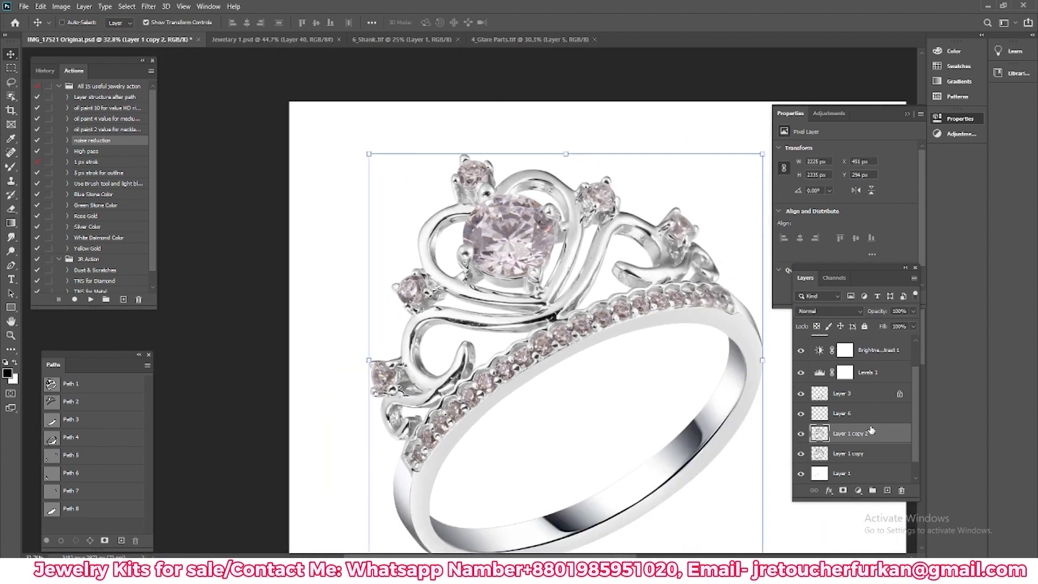
pyautogui.press('Delete')
pyautogui.scroll(4, 416, 433)
# - Mixer-brush the curled wire's inner, left and lower edges and the upper band surface smooth
pyautogui.press('b')
pyautogui.scroll(3, 295, 365)
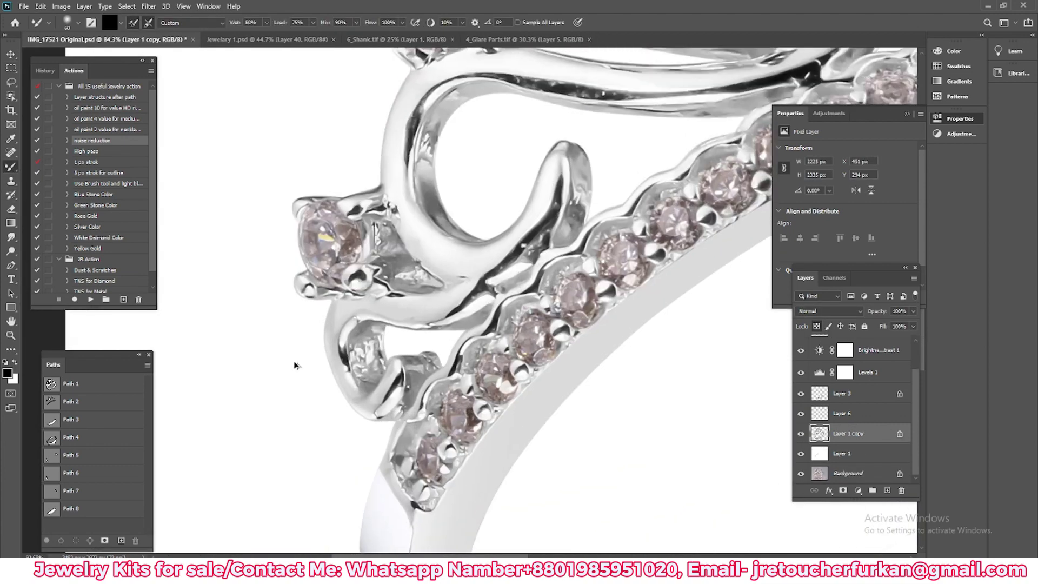
pyautogui.scroll(2, 294, 366)
pyautogui.scroll(2, 352, 324)
pyautogui.moveTo(360, 171); pyautogui.dragTo(347, 218)
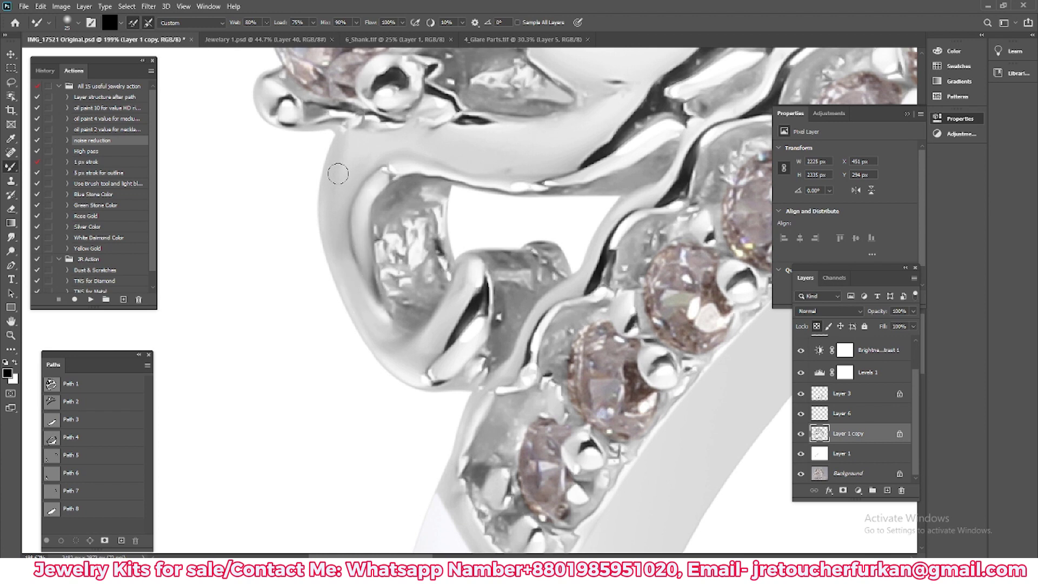
pyautogui.moveTo(340, 187); pyautogui.dragTo(344, 250)
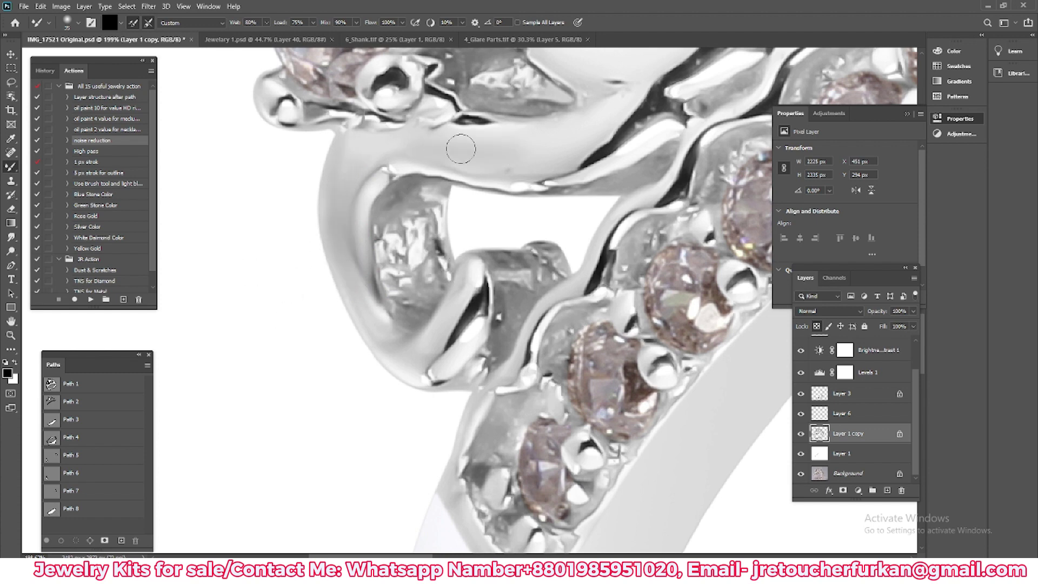
pyautogui.moveTo(461, 148); pyautogui.dragTo(513, 154)
pyautogui.moveTo(373, 151); pyautogui.dragTo(341, 171)
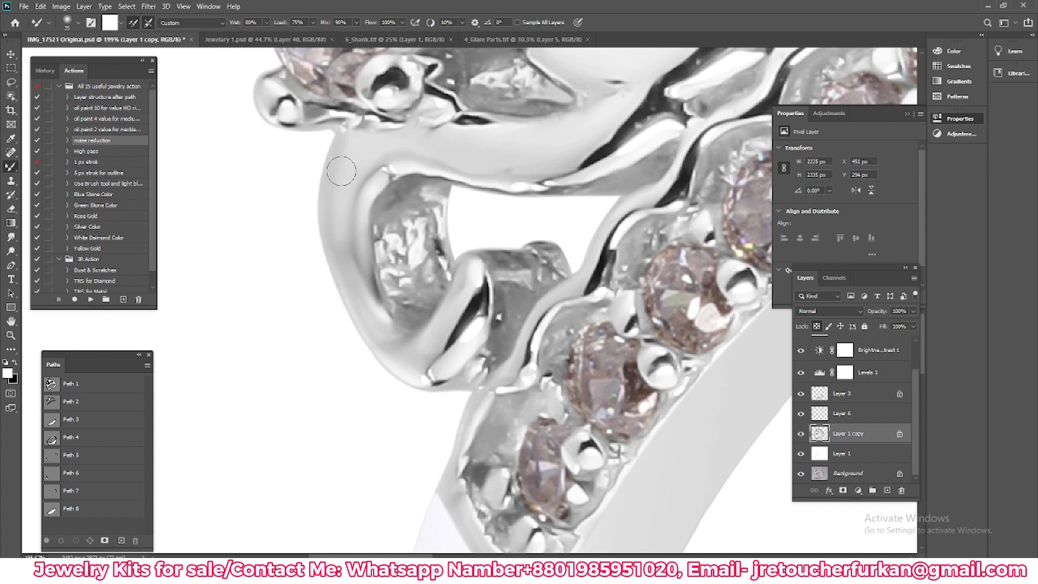
pyautogui.moveTo(336, 241); pyautogui.dragTo(376, 325)
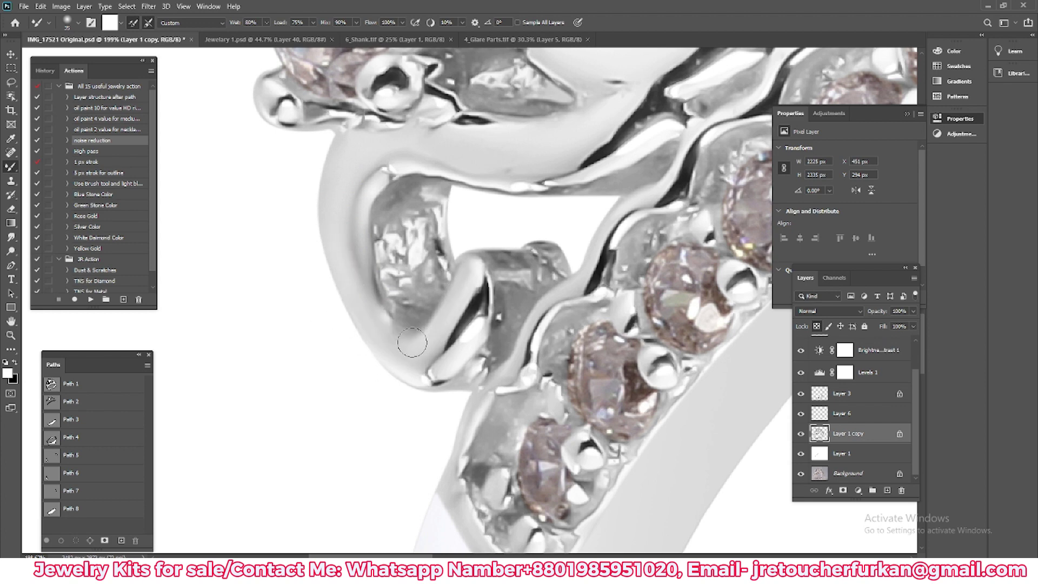
# - Brighten the dark reflection along the band's inner edge at the top of the crown
pyautogui.scroll(4, 386, 323)
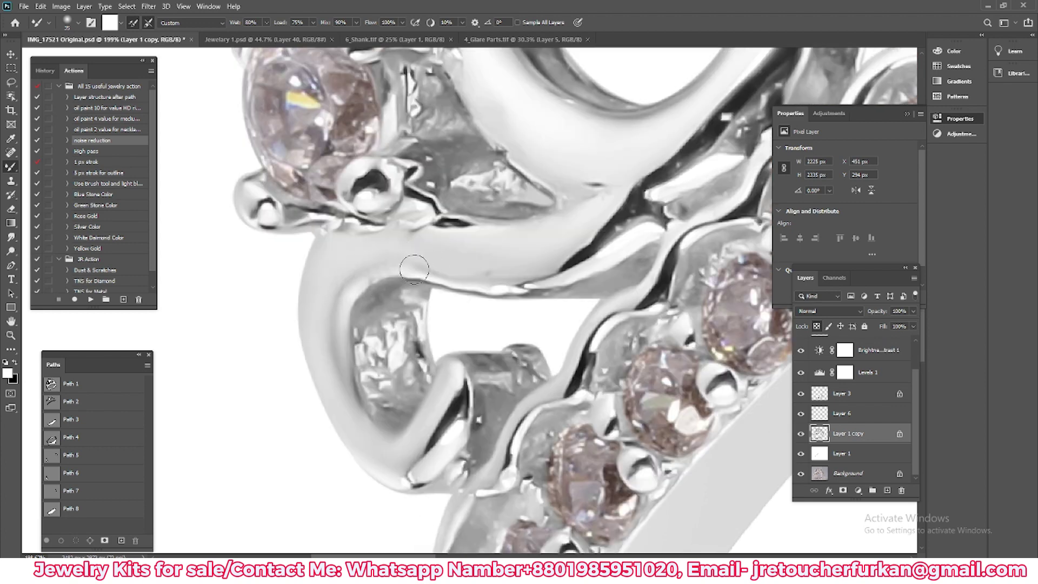
pyautogui.moveTo(485, 270); pyautogui.dragTo(399, 341)
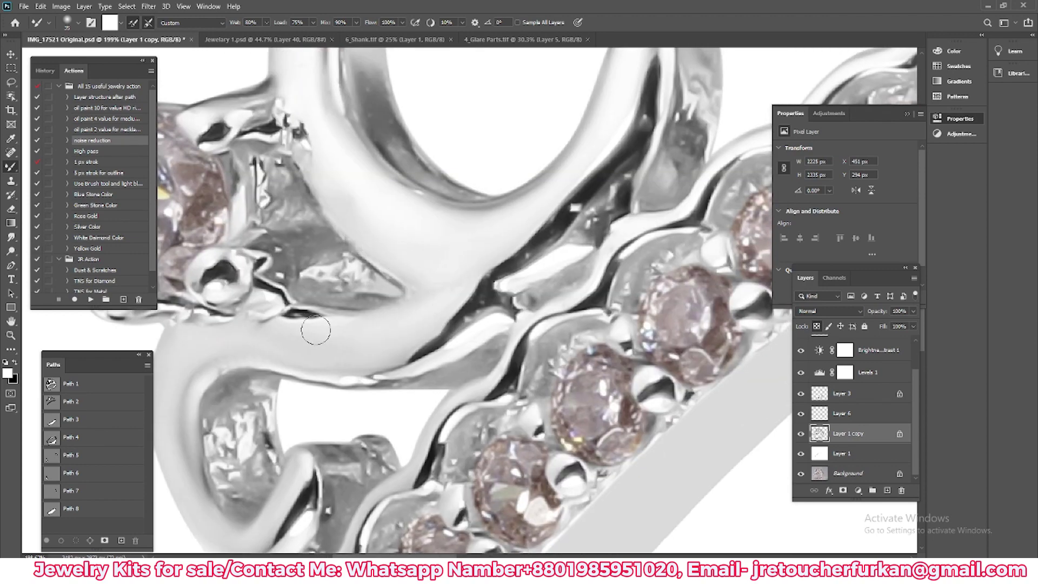
pyautogui.scroll(4, 284, 226)
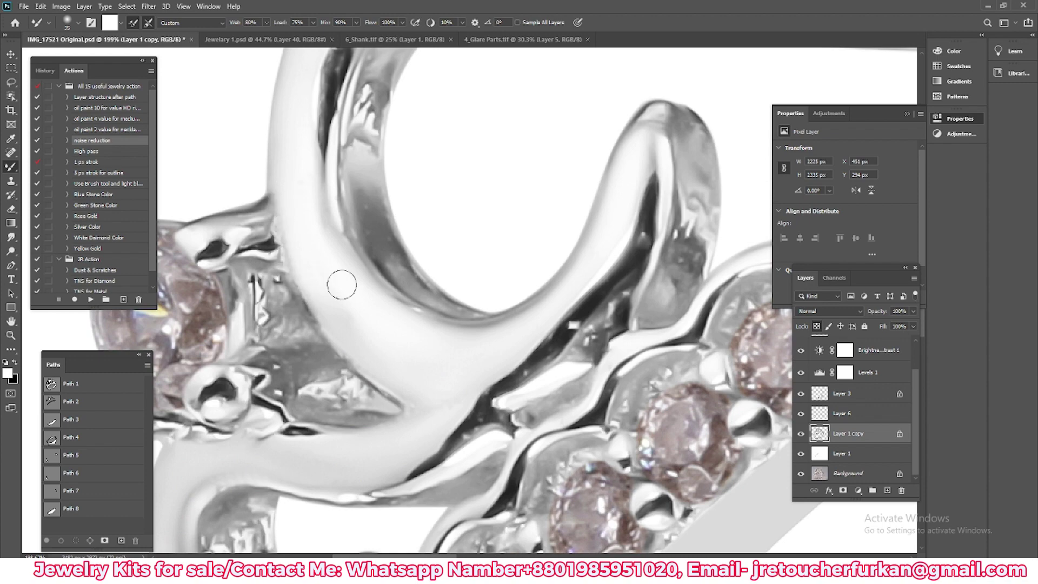
pyautogui.scroll(3, 342, 284)
pyautogui.scroll(2, 303, 287)
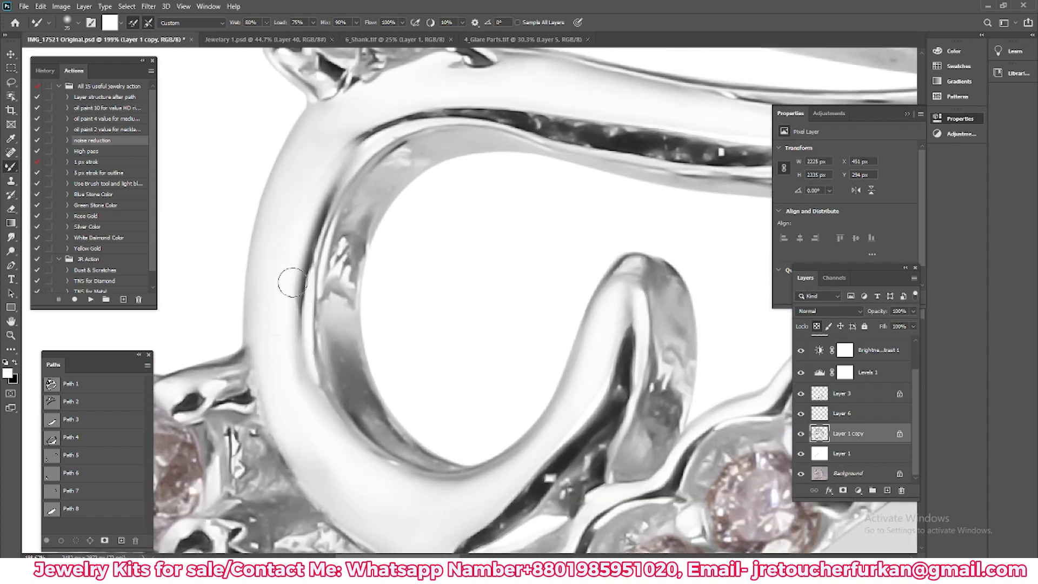
pyautogui.scroll(2, 286, 314)
pyautogui.scroll(2, 302, 422)
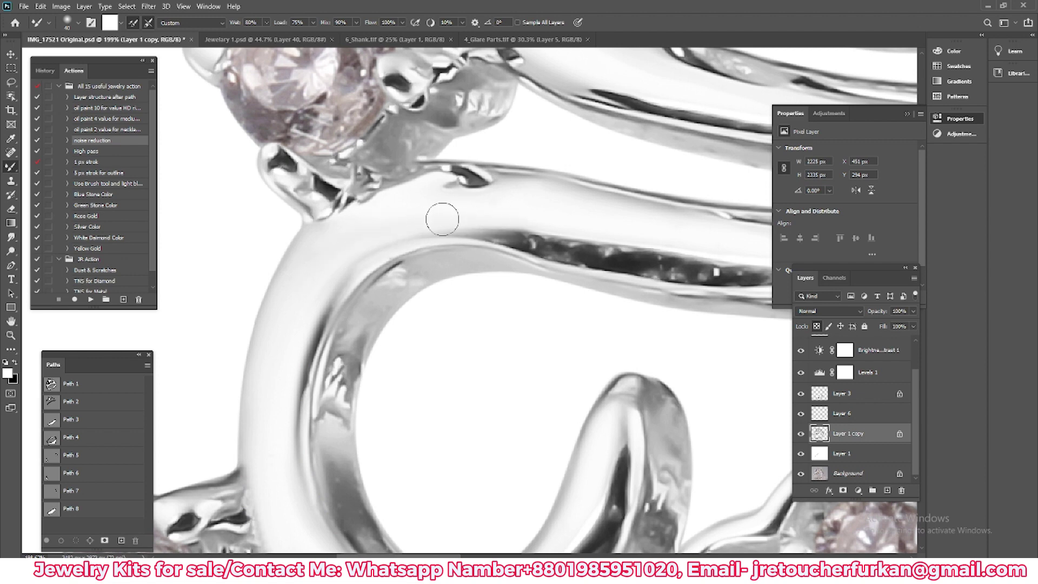
pyautogui.moveTo(382, 237); pyautogui.dragTo(556, 246)
pyautogui.hscroll(3, 297, 313)
pyautogui.scroll(2, 258, 285)
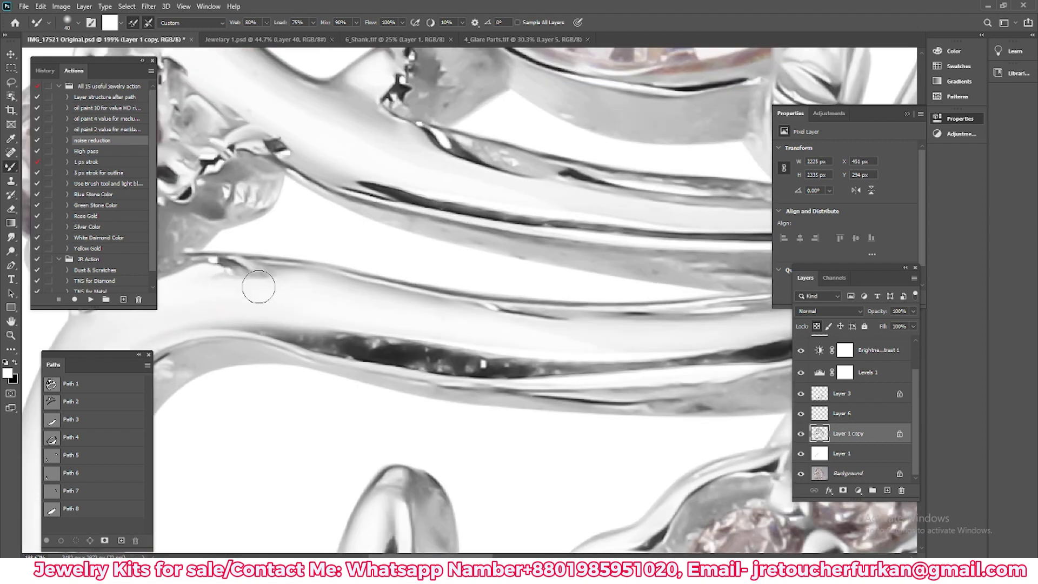
pyautogui.scroll(1, 324, 281)
# - Lighten the grey line along the band's upper edge and the wire edge beside the stone
pyautogui.moveTo(323, 281); pyautogui.dragTo(346, 271)
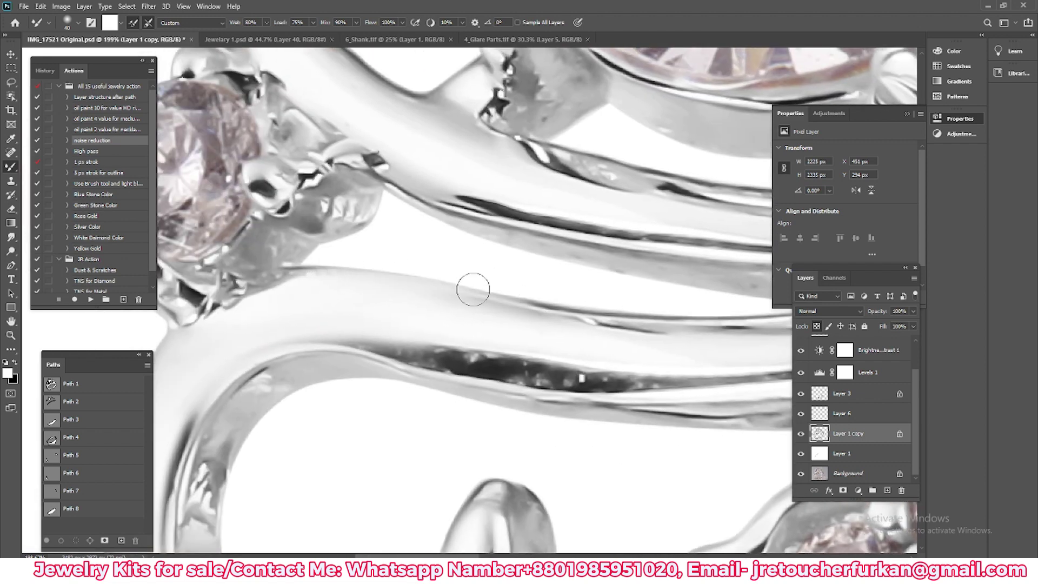
pyautogui.scroll(-2, 361, 276)
pyautogui.hscroll(3, 378, 270)
pyautogui.moveTo(419, 259); pyautogui.dragTo(571, 295)
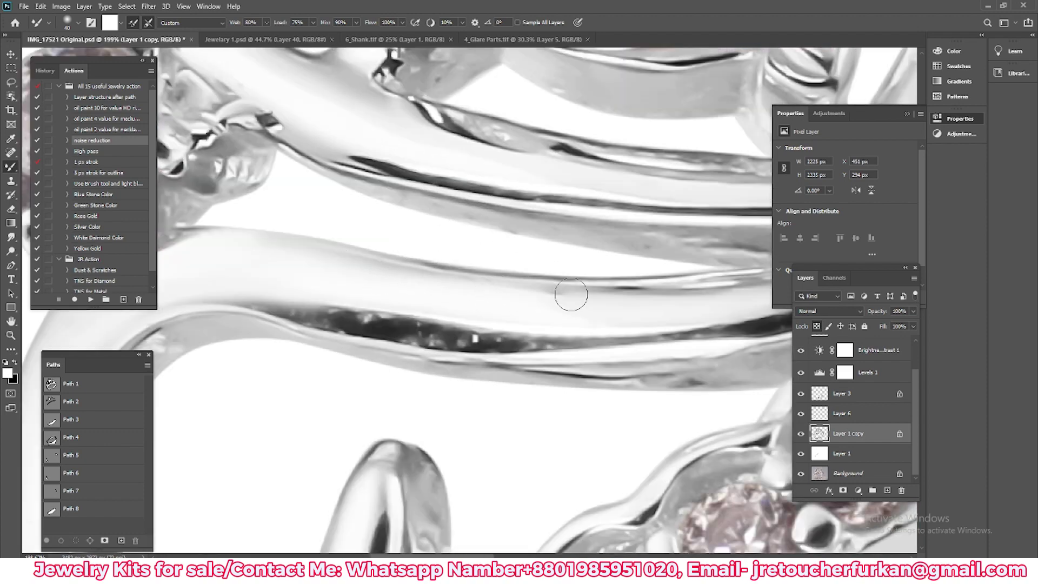
pyautogui.scroll(-2, 486, 282)
pyautogui.moveTo(441, 270); pyautogui.dragTo(627, 255)
pyautogui.scroll(-1, 627, 255)
pyautogui.scroll(3, 511, 287)
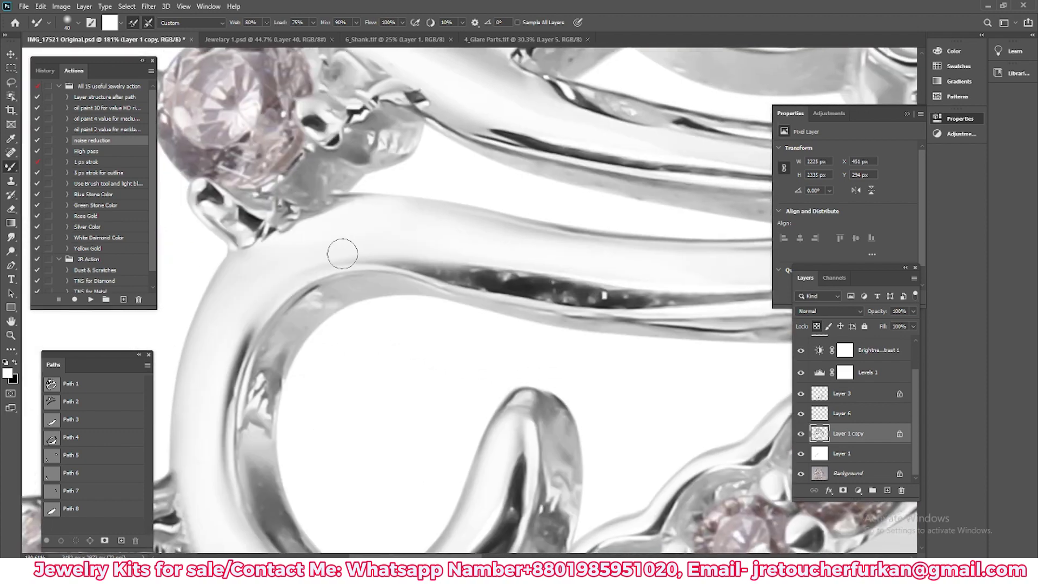
pyautogui.moveTo(341, 248)
pyautogui.mouseDown()
pyautogui.moveTo(587, 285)
pyautogui.moveTo(432, 281)
pyautogui.moveTo(609, 297)
pyautogui.mouseUp()
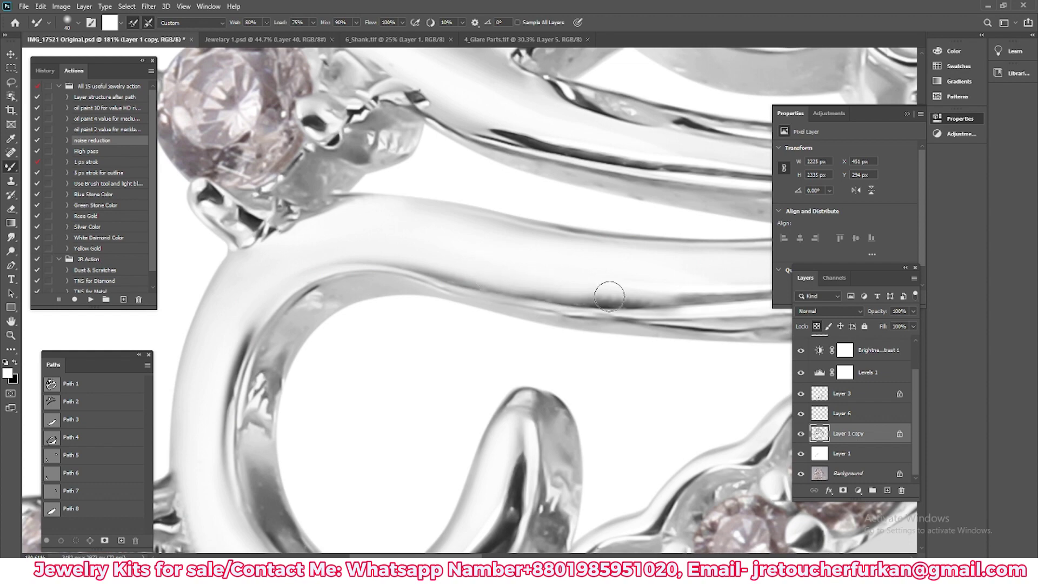
# - Lighten the band edge above the stone row, the junction and the curled wire's inner edge
pyautogui.scroll(-3, 575, 301)
pyautogui.moveTo(379, 294); pyautogui.dragTo(628, 265)
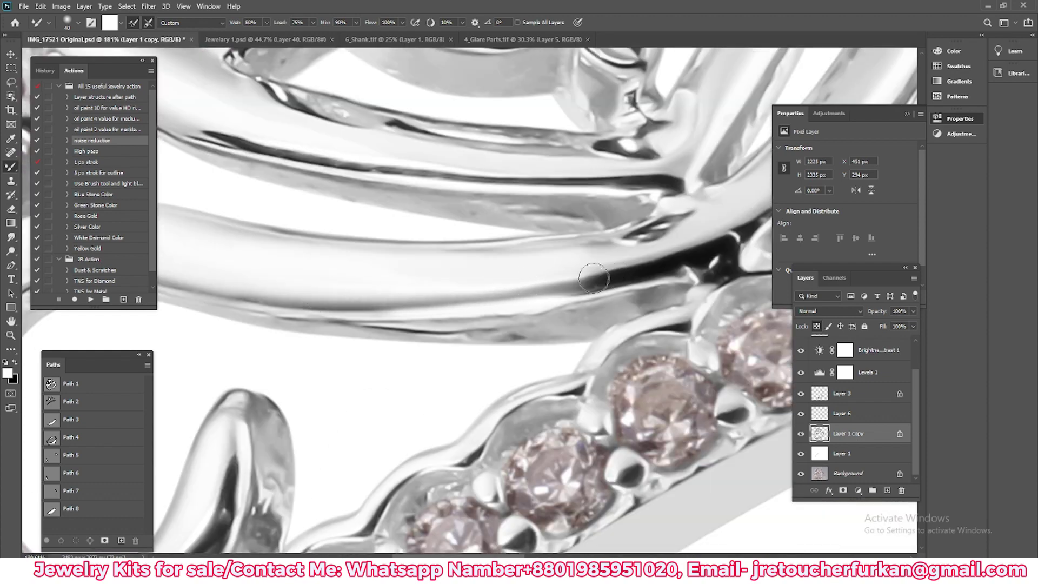
pyautogui.moveTo(546, 292); pyautogui.dragTo(659, 252)
pyautogui.scroll(-2, 598, 302)
pyautogui.scroll(1, 599, 302)
pyautogui.scroll(1, 651, 222)
pyautogui.scroll(1, 463, 239)
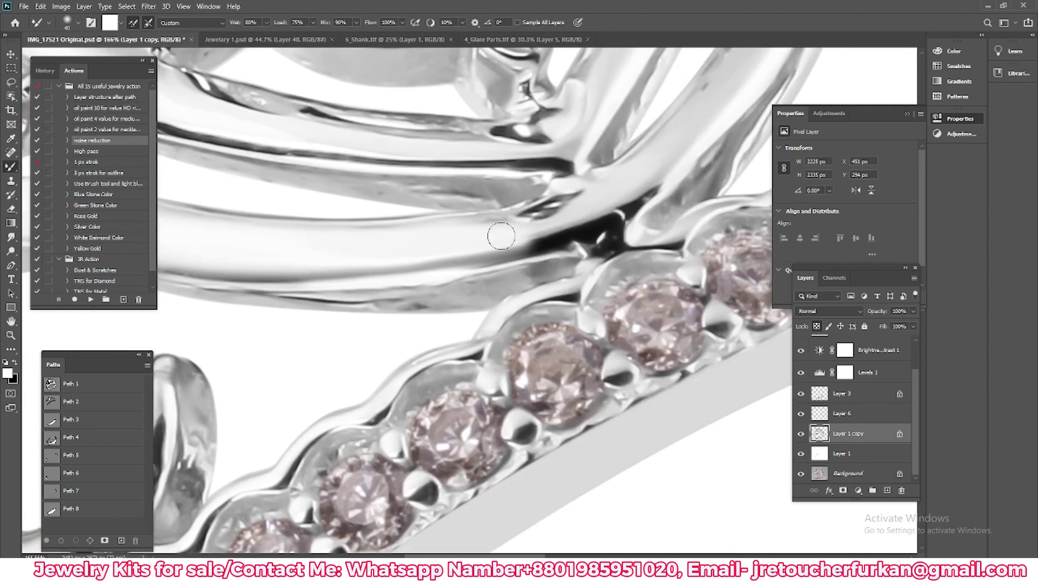
pyautogui.moveTo(501, 235)
pyautogui.mouseDown()
pyautogui.moveTo(615, 219)
pyautogui.moveTo(406, 297)
pyautogui.moveTo(441, 225)
pyautogui.mouseUp()
pyautogui.scroll(1, 419, 295)
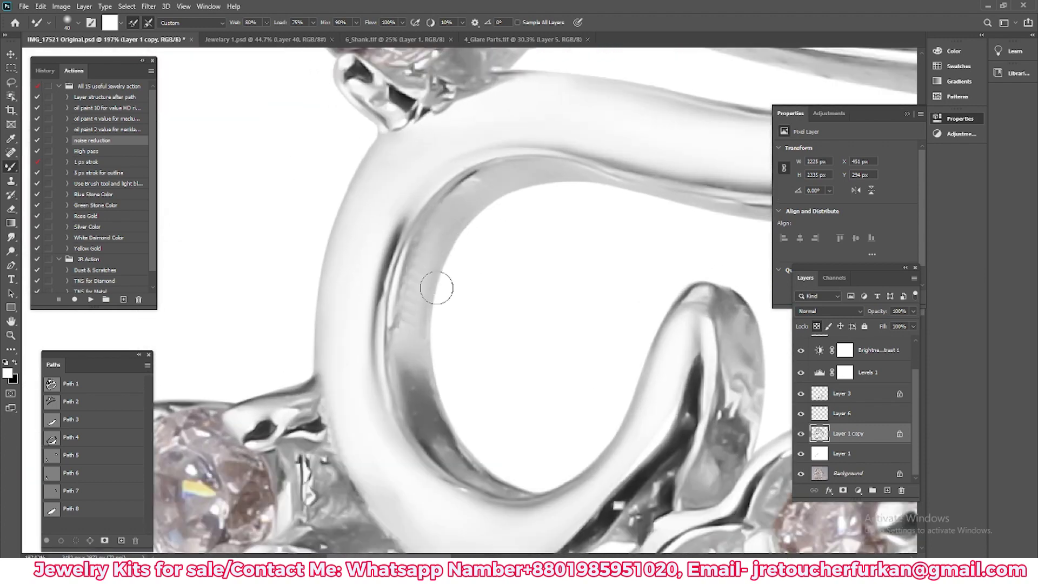
pyautogui.scroll(-2, 430, 235)
pyautogui.scroll(-1, 427, 270)
pyautogui.moveTo(425, 292); pyautogui.dragTo(443, 352)
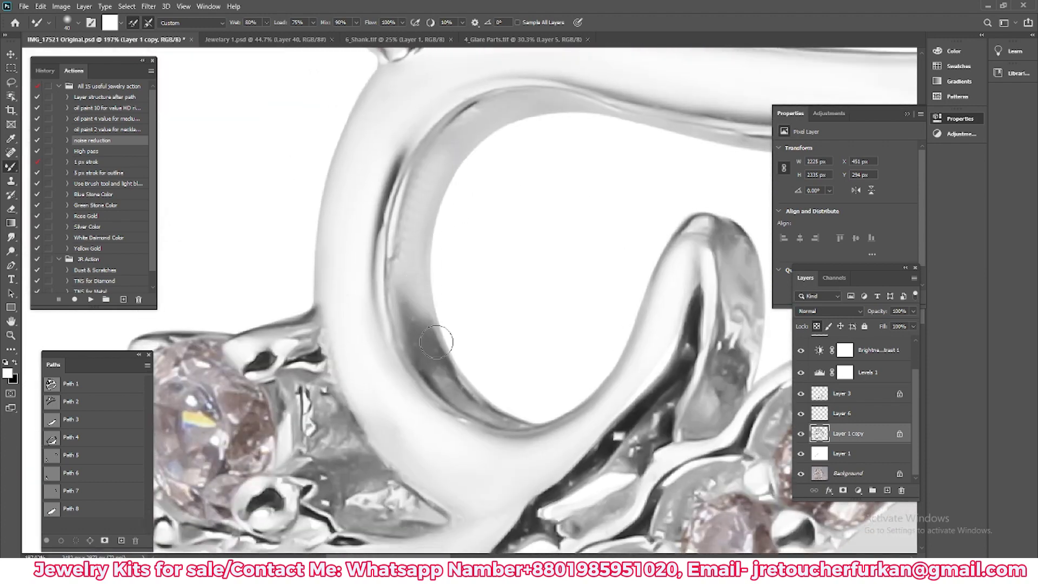
pyautogui.moveTo(400, 290)
pyautogui.mouseDown()
pyautogui.moveTo(408, 322)
pyautogui.moveTo(500, 408)
pyautogui.mouseUp()
# - Smooth and brighten the curled prong's inner surface and right edge
pyautogui.scroll(-5, 458, 154)
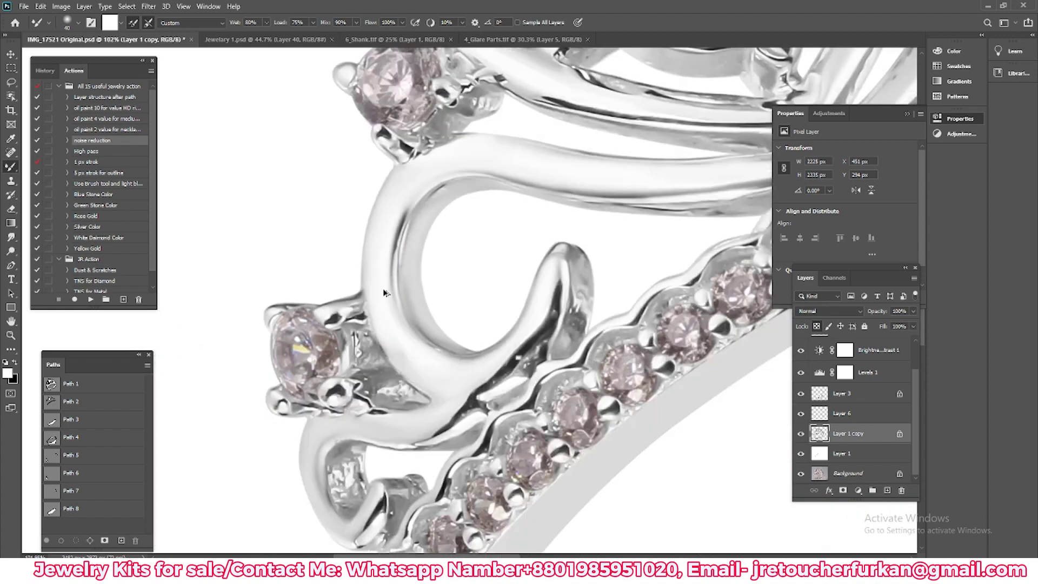
pyautogui.scroll(1, 481, 194)
pyautogui.scroll(3, 498, 226)
pyautogui.moveTo(507, 249); pyautogui.dragTo(500, 355)
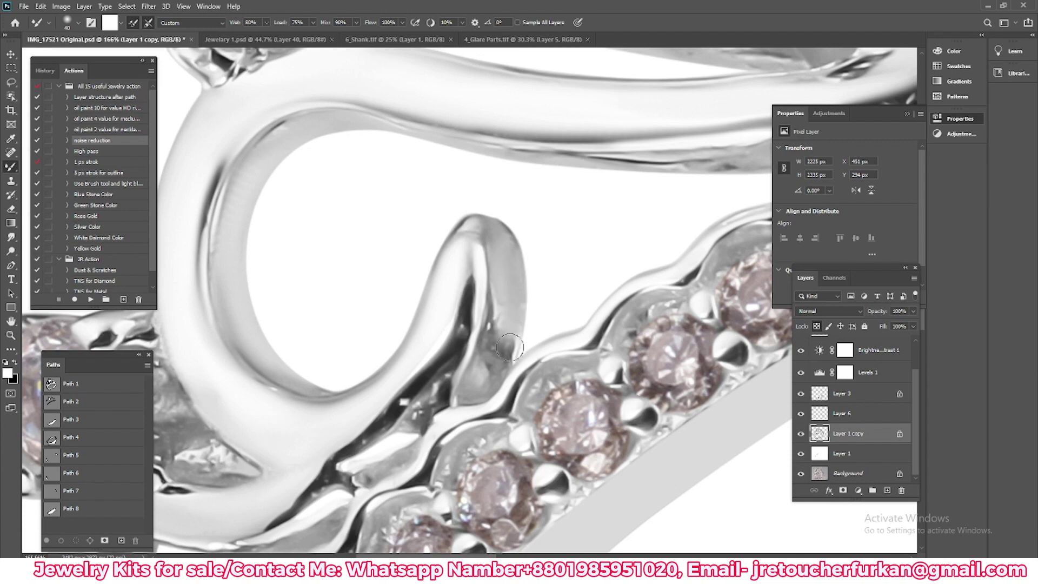
pyautogui.moveTo(519, 259); pyautogui.dragTo(507, 326)
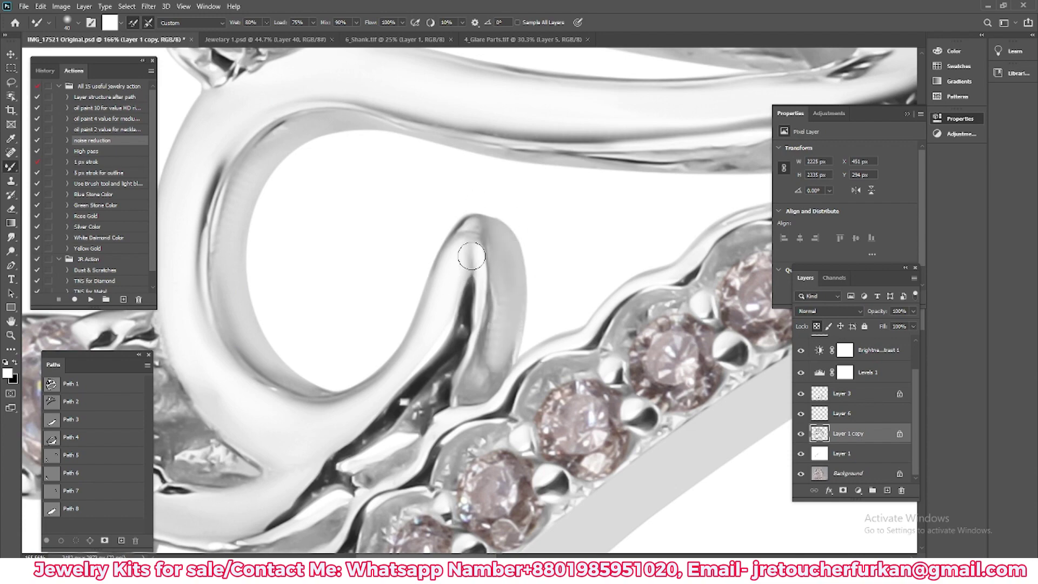
pyautogui.scroll(-2, 468, 266)
pyautogui.scroll(-2, 467, 267)
pyautogui.scroll(3, 595, 265)
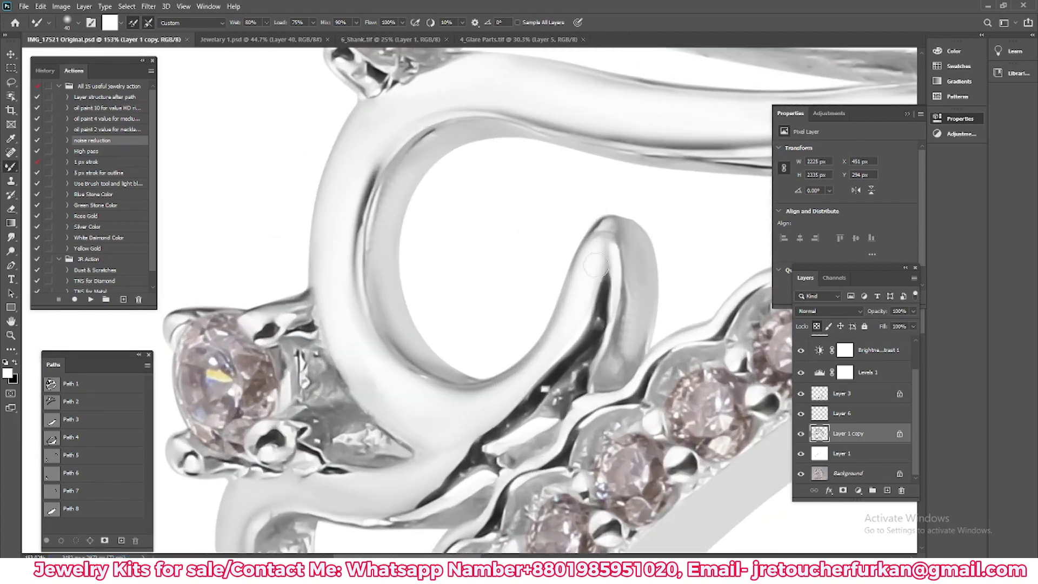
pyautogui.moveTo(598, 274)
pyautogui.mouseDown()
pyautogui.moveTo(615, 297)
pyautogui.moveTo(608, 306)
pyautogui.moveTo(546, 258)
pyautogui.moveTo(440, 408)
pyautogui.mouseUp()
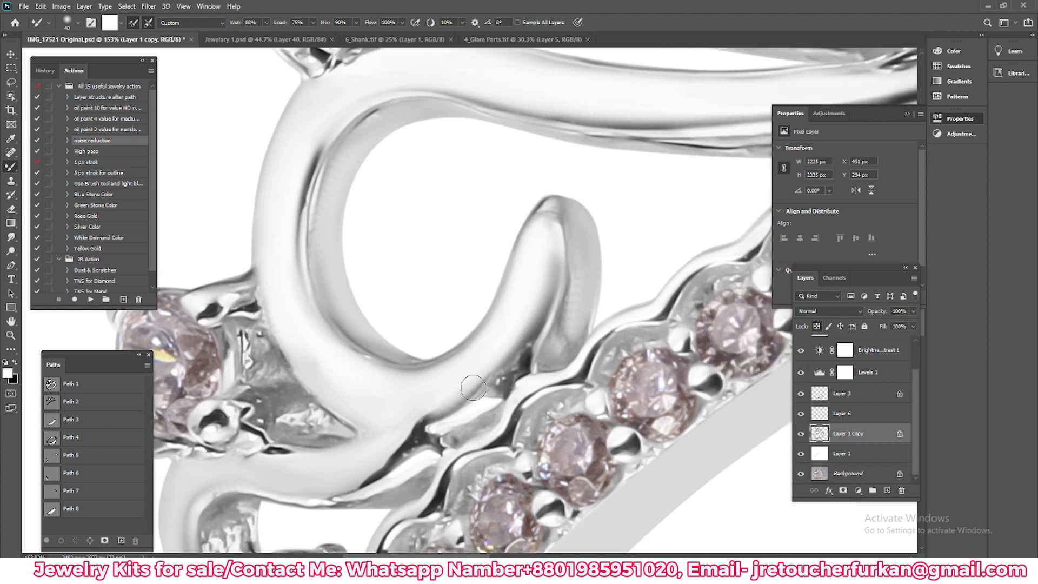
# - Smooth the curved band running down from the prong, including its lower edge
pyautogui.scroll(2, 395, 439)
pyautogui.moveTo(579, 232); pyautogui.dragTo(404, 346)
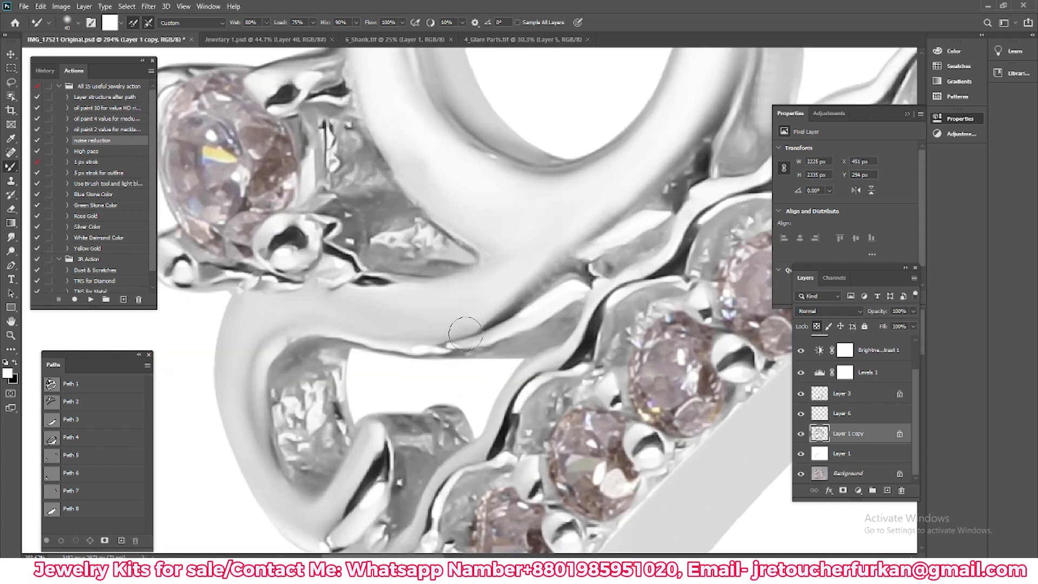
pyautogui.moveTo(476, 339); pyautogui.dragTo(533, 360)
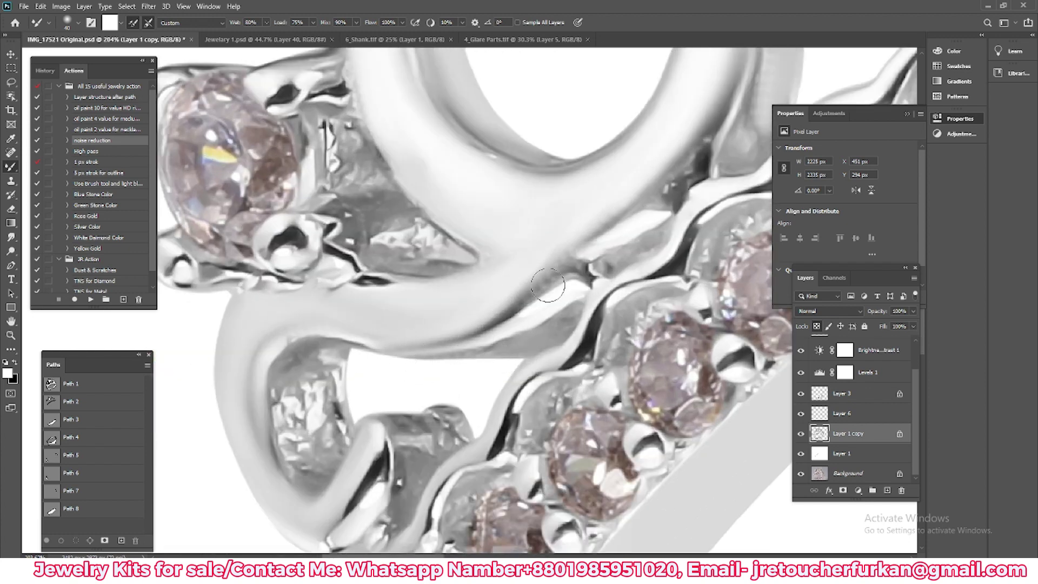
pyautogui.moveTo(528, 290); pyautogui.dragTo(405, 348)
pyautogui.moveTo(502, 351); pyautogui.dragTo(652, 274)
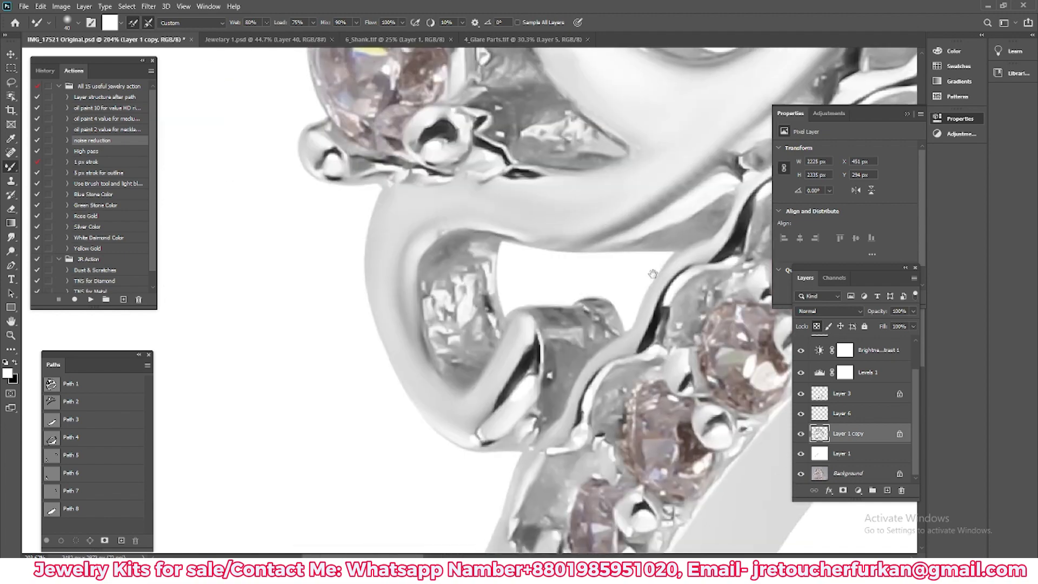
# - Smooth the inner metal band near the upper gem and wires
pyautogui.scroll(-5, 530, 243)
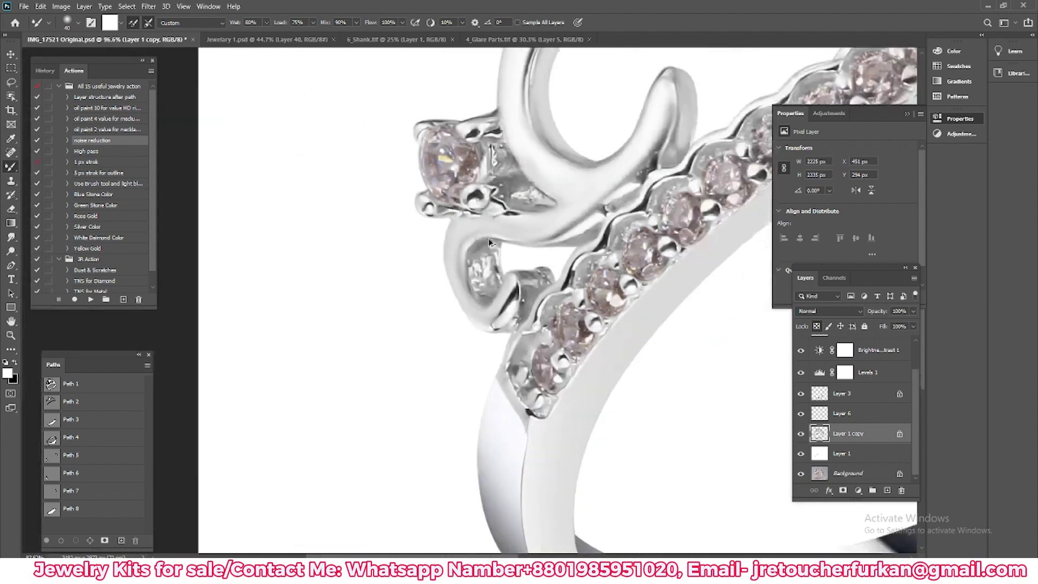
pyautogui.scroll(2, 488, 238)
pyautogui.scroll(2, 506, 278)
pyautogui.scroll(1, 513, 322)
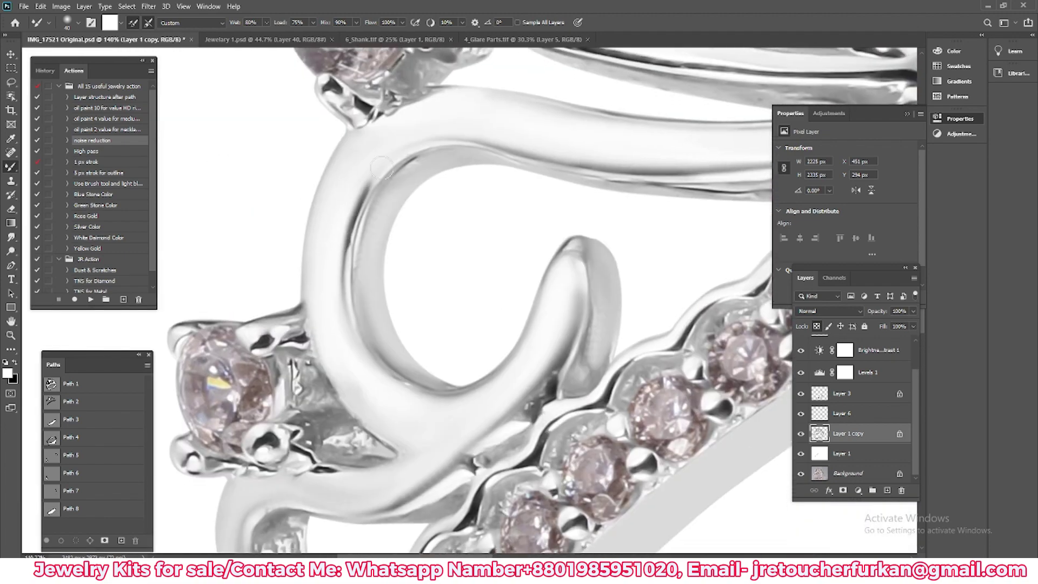
pyautogui.scroll(2, 311, 299)
pyautogui.moveTo(481, 213); pyautogui.dragTo(389, 304)
pyautogui.scroll(1, 389, 303)
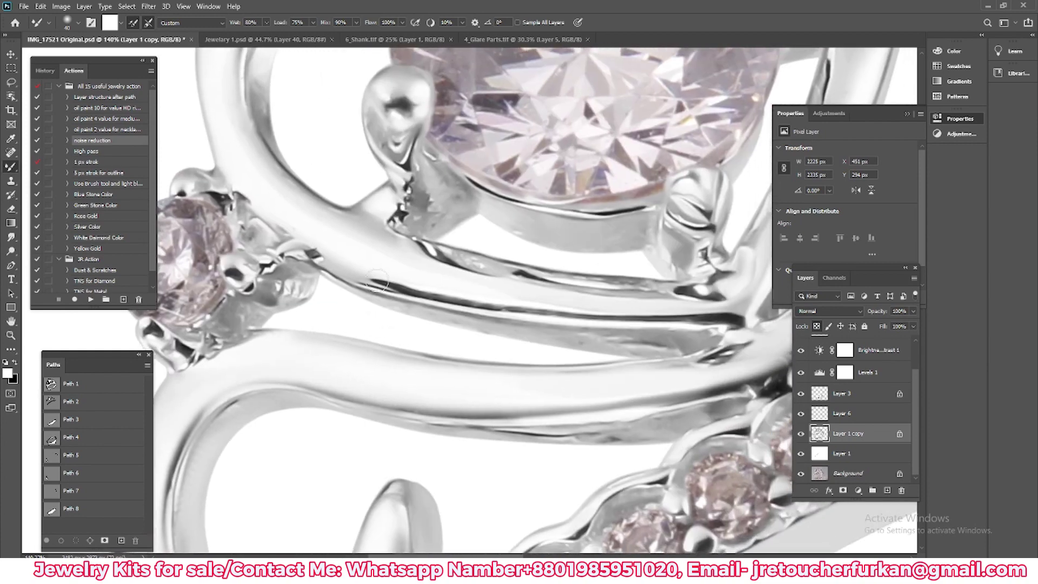
pyautogui.scroll(1, 373, 281)
pyautogui.moveTo(665, 325)
pyautogui.mouseDown()
pyautogui.moveTo(371, 259)
pyautogui.moveTo(426, 172)
pyautogui.moveTo(384, 213)
pyautogui.moveTo(475, 215)
pyautogui.moveTo(373, 303)
pyautogui.moveTo(417, 221)
pyautogui.moveTo(503, 214)
pyautogui.mouseUp()
pyautogui.scroll(1, 432, 216)
pyautogui.scroll(1, 423, 219)
pyautogui.scroll(-2, 503, 214)
pyautogui.moveTo(406, 167)
pyautogui.mouseDown()
pyautogui.moveTo(331, 303)
pyautogui.moveTo(371, 424)
pyautogui.mouseUp()
# - Brighten the band beside the centre stone
pyautogui.scroll(1, 422, 360)
pyautogui.scroll(-4, 422, 359)
pyautogui.hscroll(3, 416, 333)
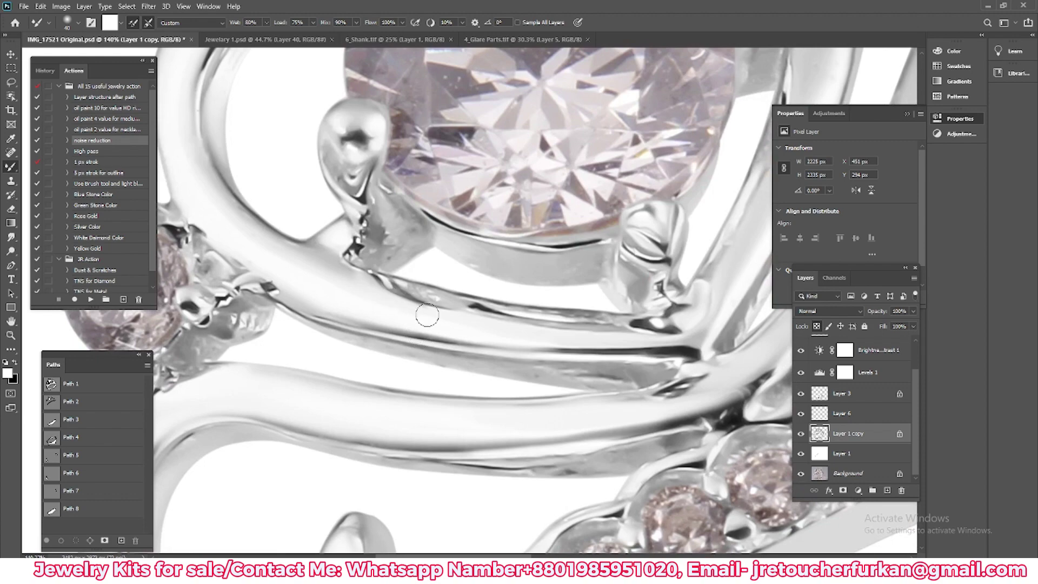
pyautogui.moveTo(471, 303); pyautogui.dragTo(592, 316)
# - Toggle the retouch layer off and on to compare before and after, then save the document
pyautogui.scroll(-5, 447, 300)
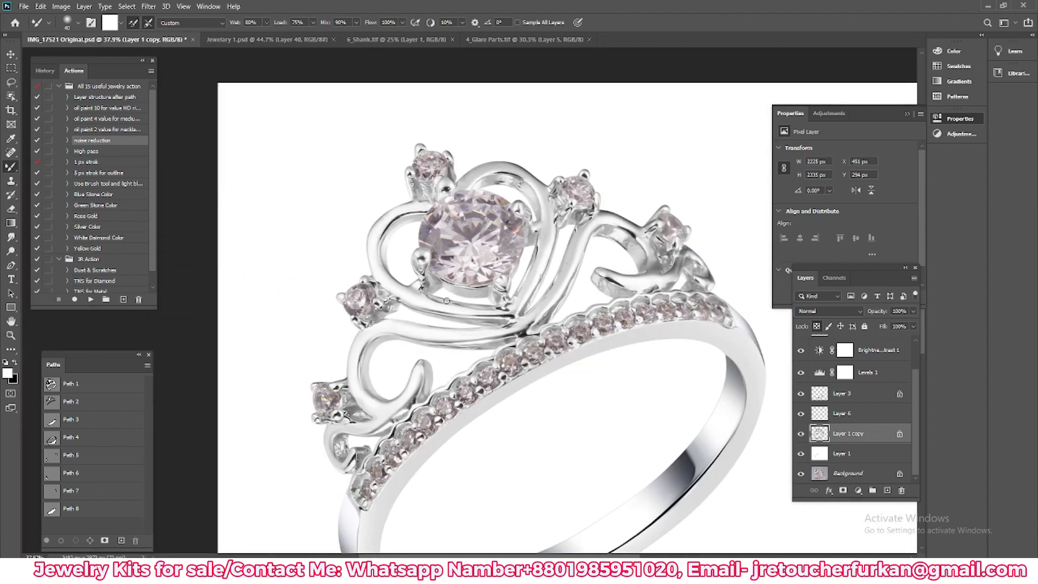
pyautogui.click(801, 434)
pyautogui.click(802, 434)
pyautogui.scroll(-2, 453, 332)
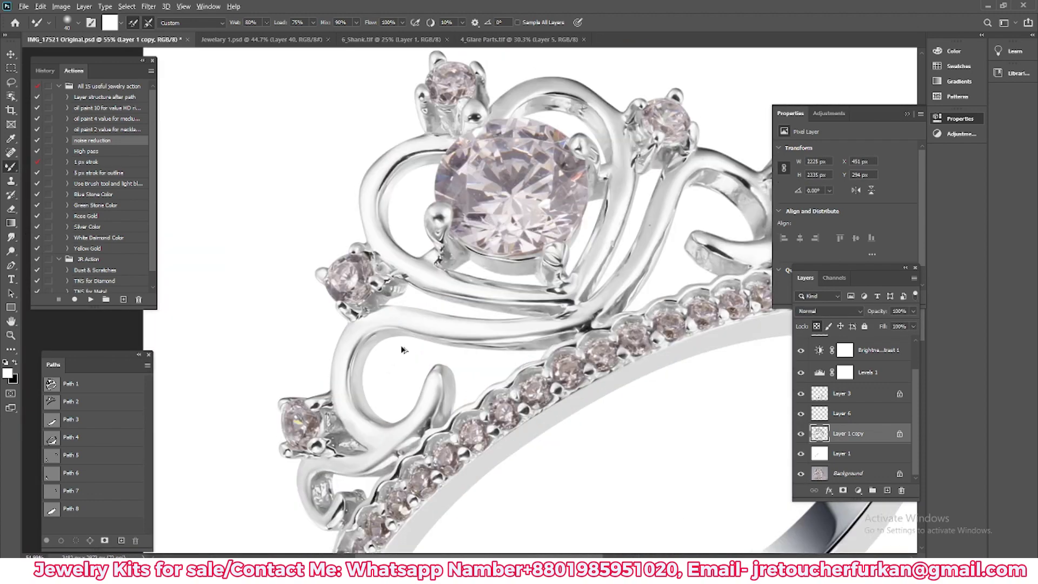
pyautogui.hotkey('ctrl', 's')
# - Zoom in on the band and centre stone and set the brush size to 50
pyautogui.scroll(2, 324, 157)
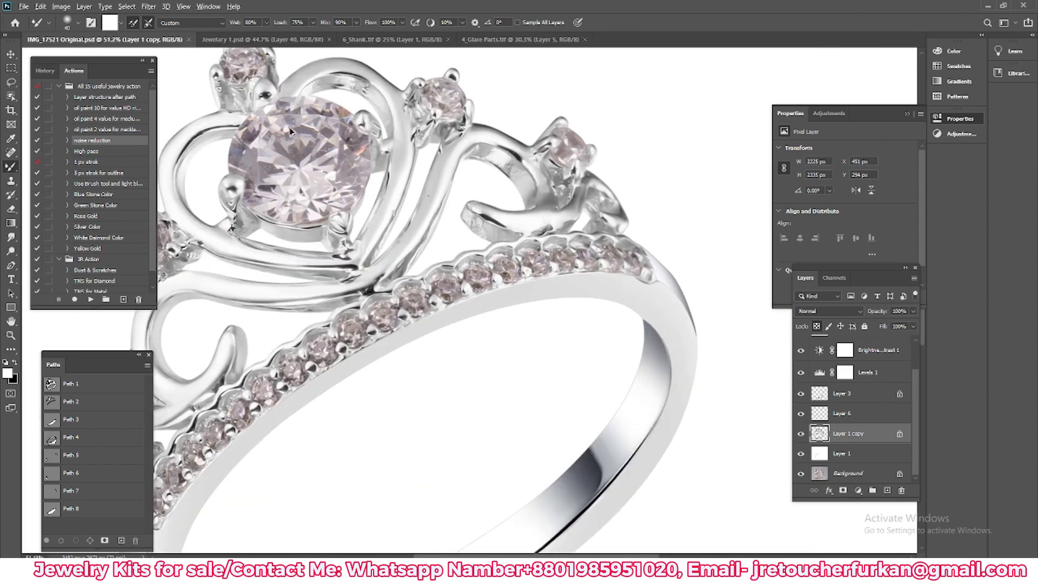
pyautogui.scroll(2, 324, 157)
pyautogui.scroll(3, 335, 160)
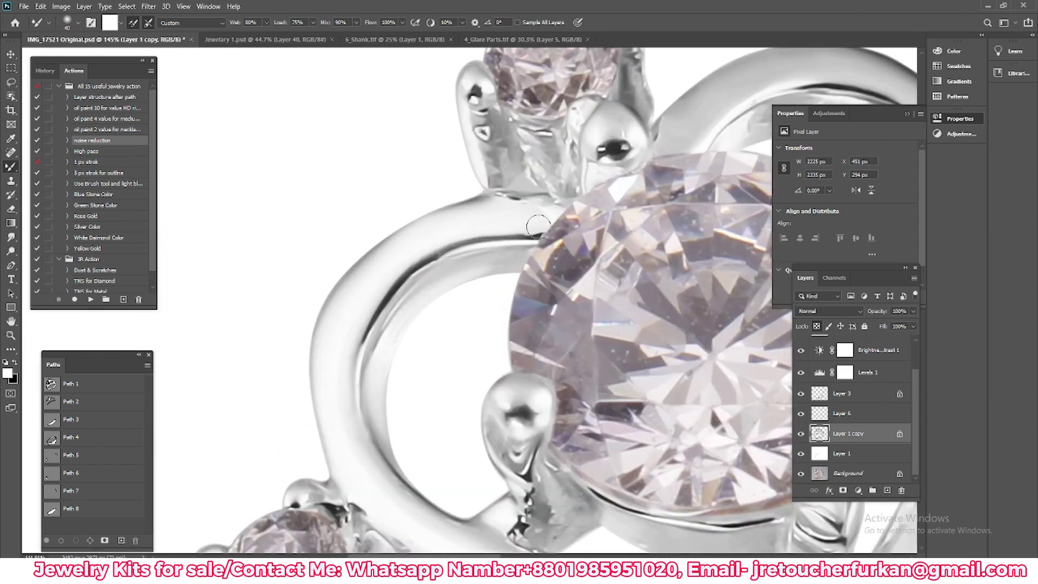
pyautogui.scroll(1, 538, 226)
pyautogui.scroll(1, 538, 243)
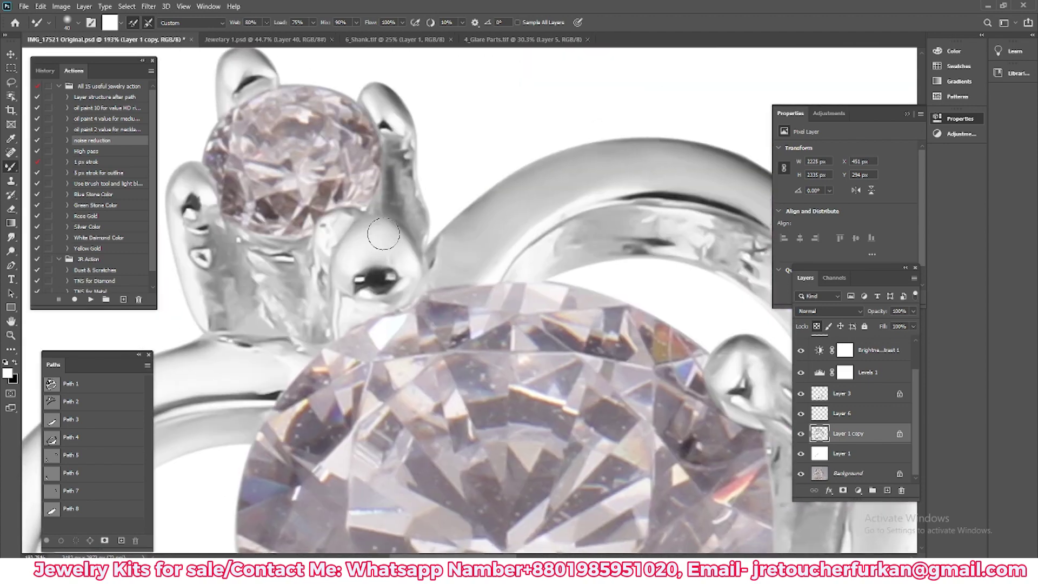
pyautogui.moveTo(582, 239); pyautogui.dragTo(296, 277)
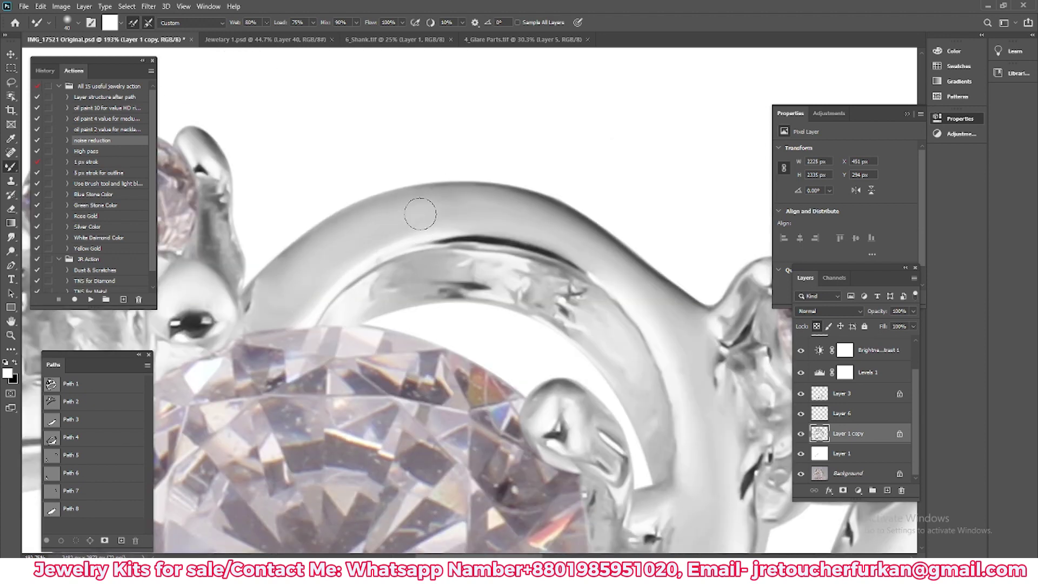
pyautogui.scroll(-1, 433, 215)
pyautogui.press(']')
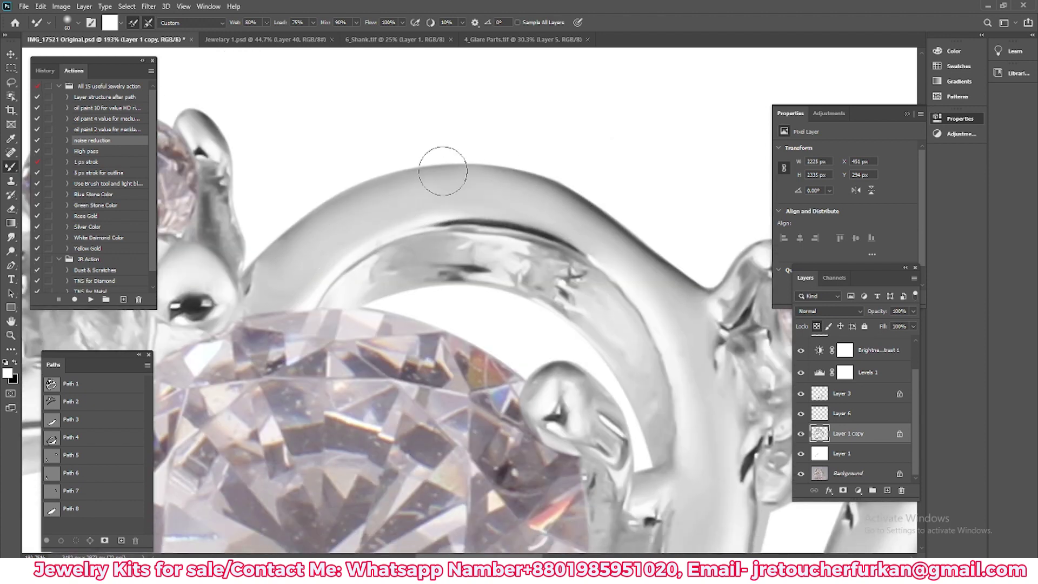
pyautogui.press(']')
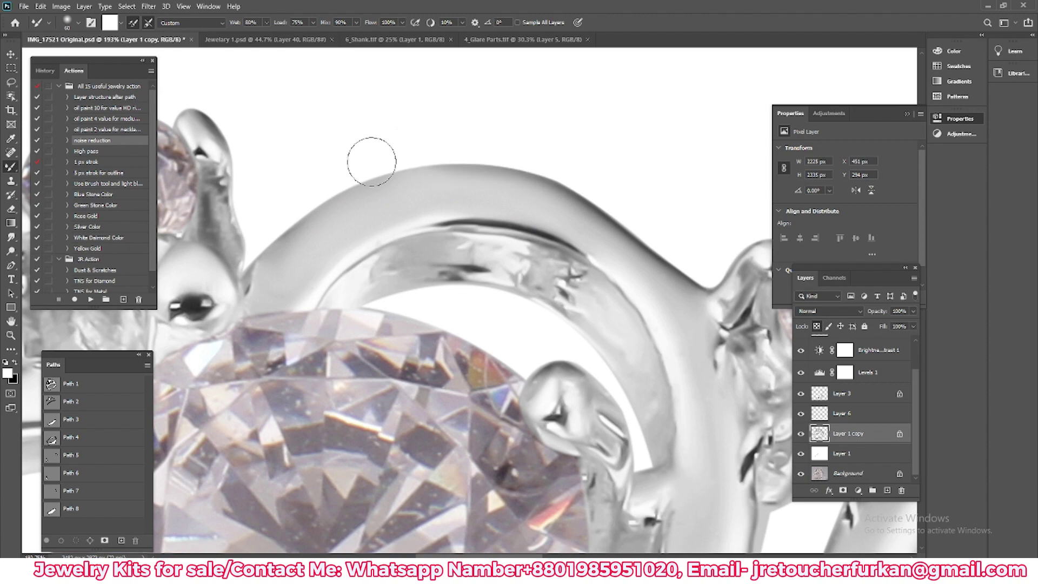
pyautogui.press('[')
# - Smooth the dark streaks on the middle band below the diamond
pyautogui.moveTo(689, 287); pyautogui.dragTo(561, 172)
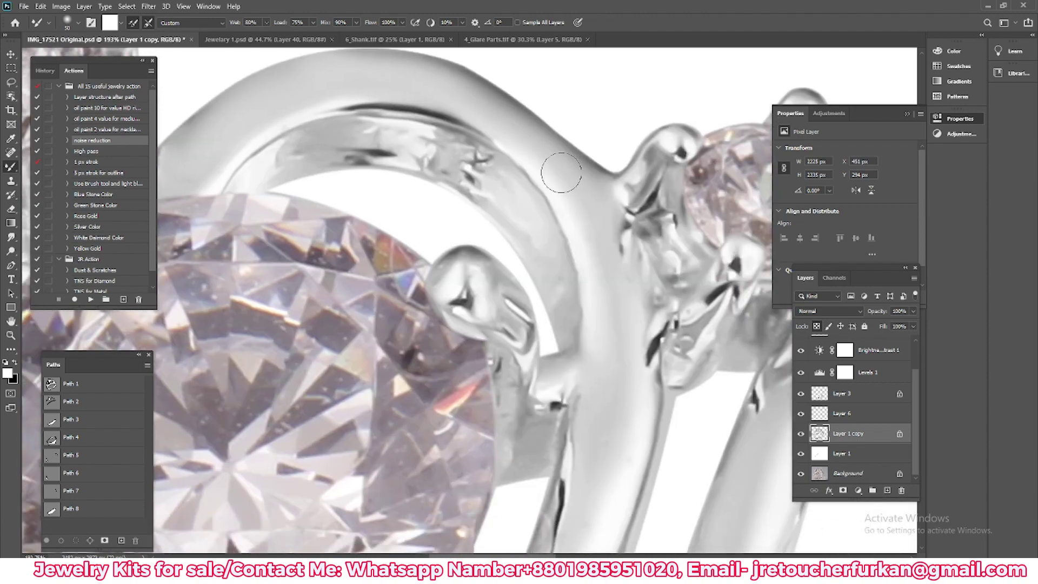
pyautogui.scroll(-3, 598, 259)
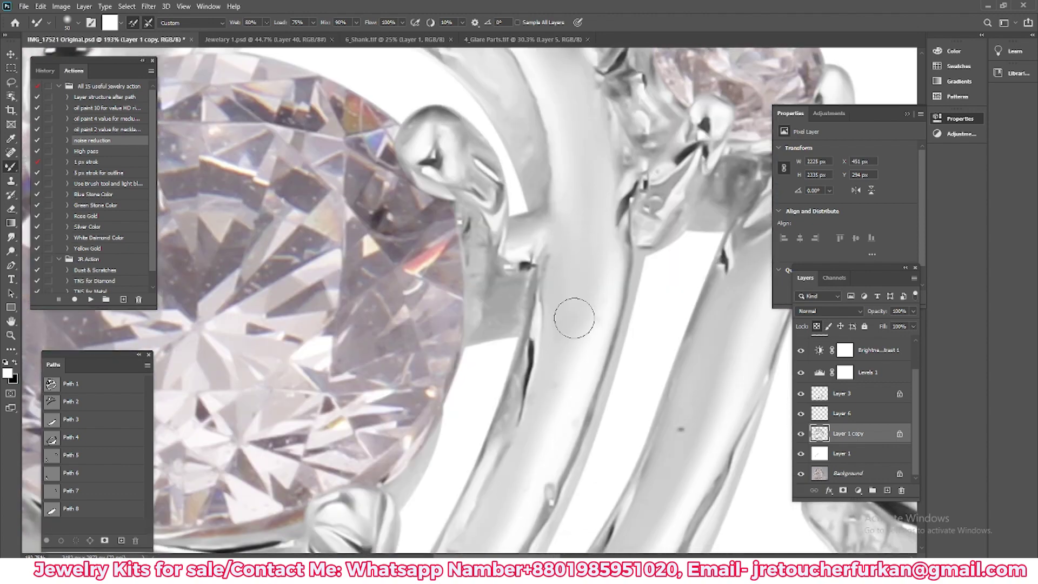
pyautogui.scroll(-2, 579, 248)
pyautogui.scroll(-2, 574, 234)
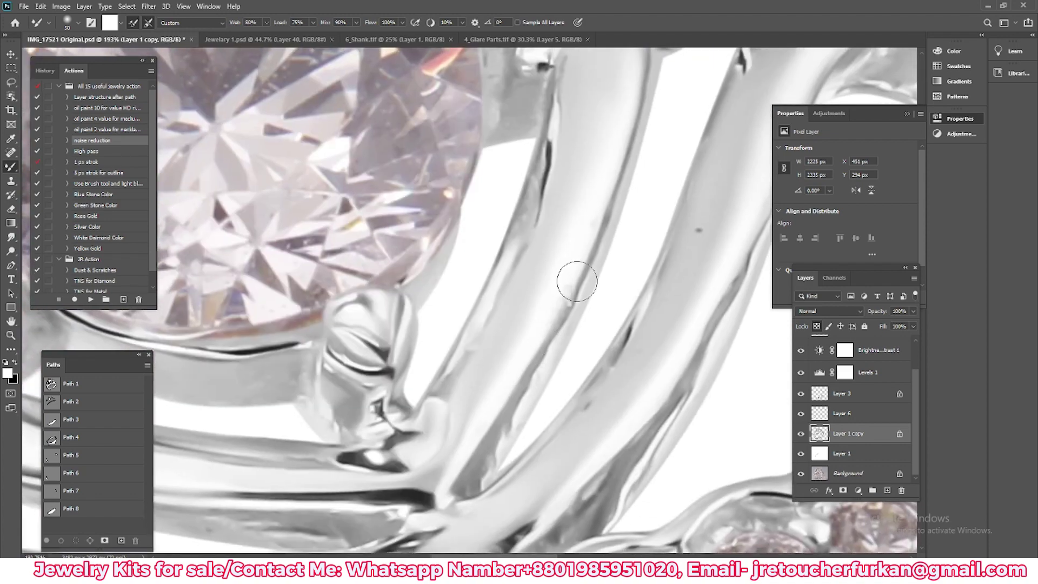
pyautogui.moveTo(619, 157); pyautogui.dragTo(493, 332)
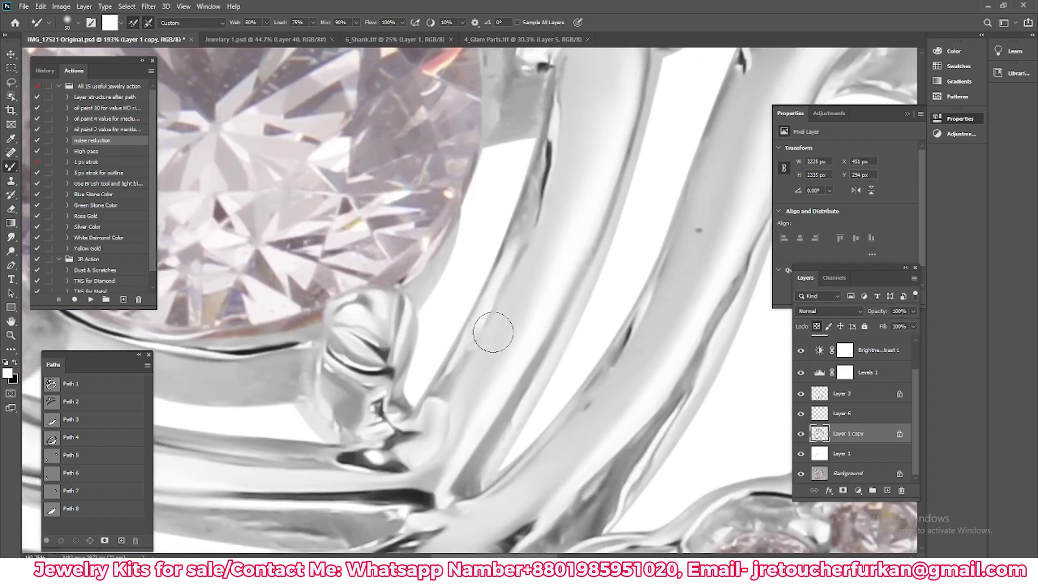
pyautogui.scroll(-2, 494, 321)
# - Zoom in and smooth and brighten the first stretch of the metal band
pyautogui.scroll(-3, 512, 208)
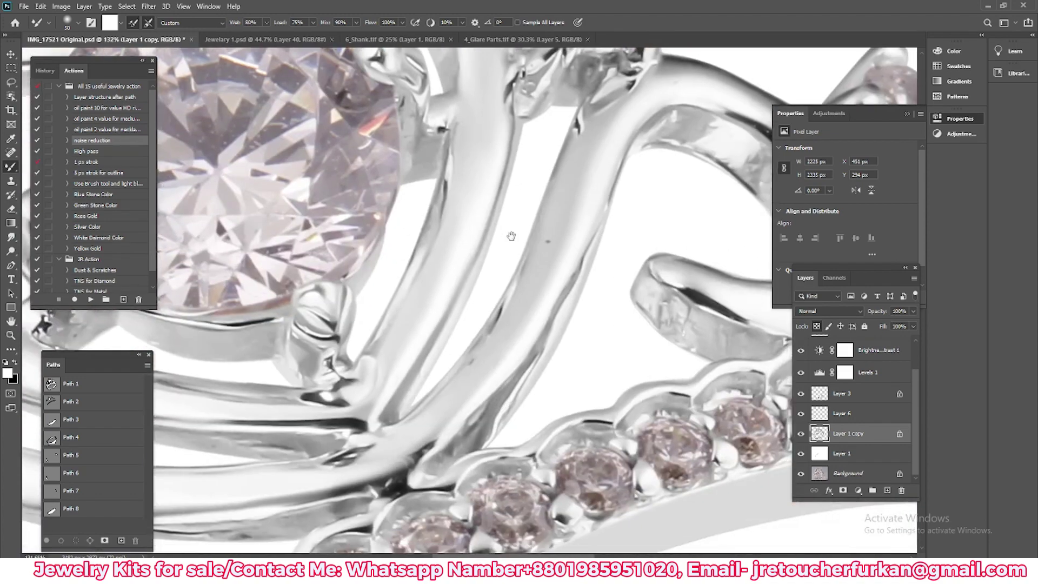
pyautogui.scroll(-1, 514, 232)
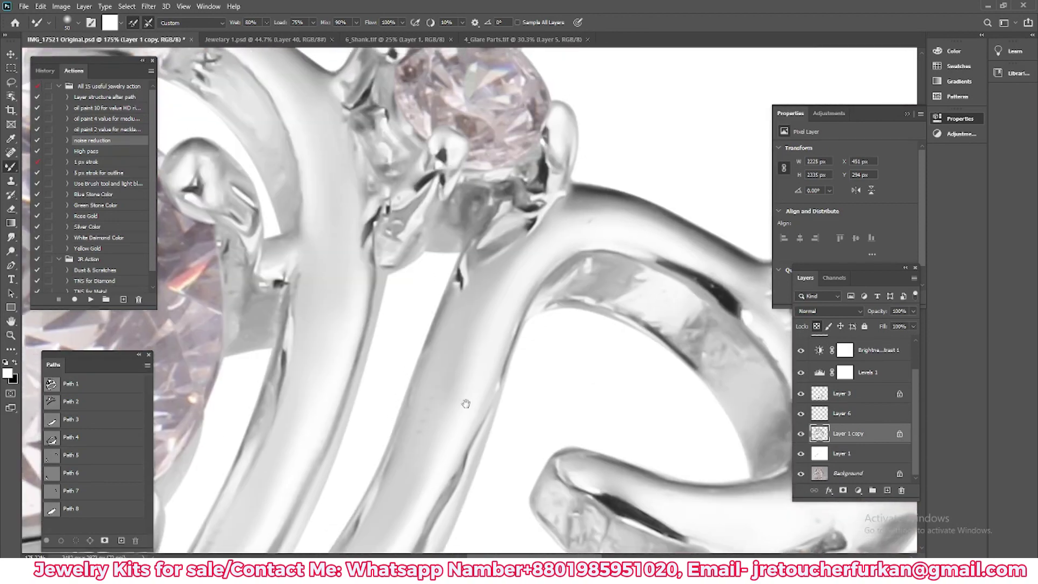
pyautogui.scroll(-2, 464, 401)
pyautogui.scroll(2, 606, 211)
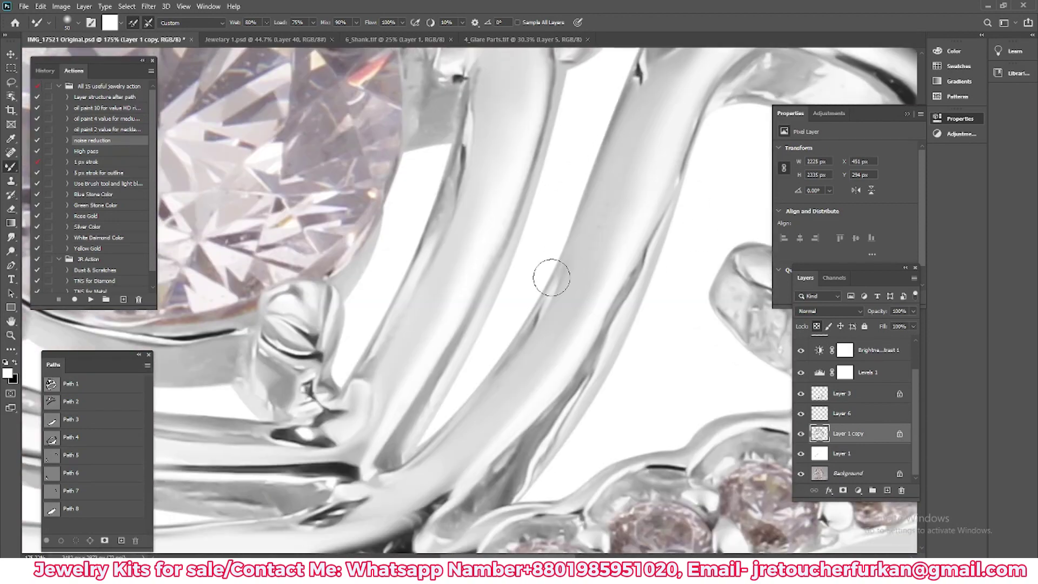
pyautogui.scroll(-2, 512, 355)
pyautogui.scroll(2, 552, 244)
pyautogui.scroll(2, 431, 384)
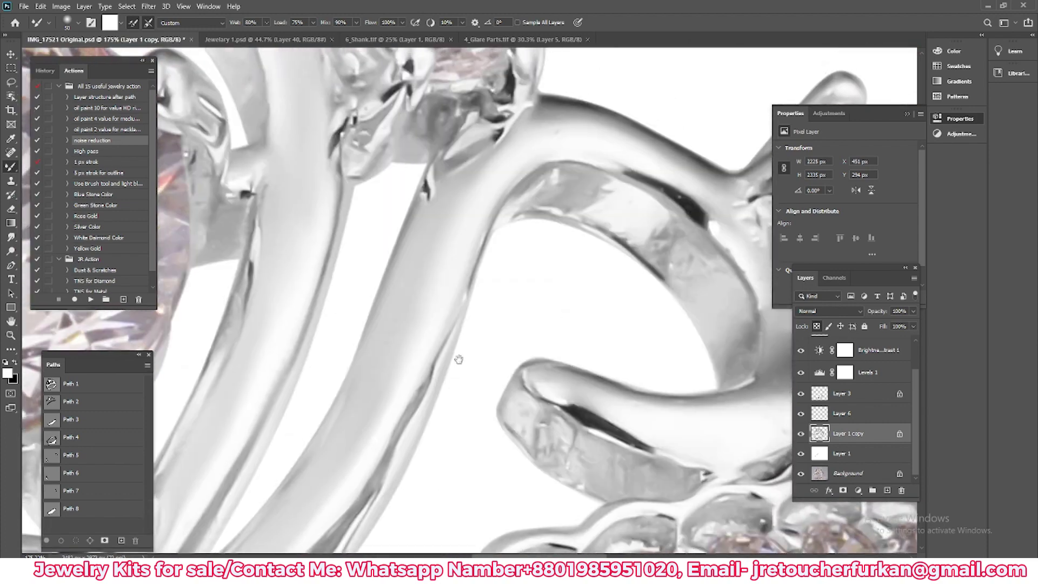
pyautogui.scroll(-1, 456, 361)
pyautogui.scroll(-2, 452, 342)
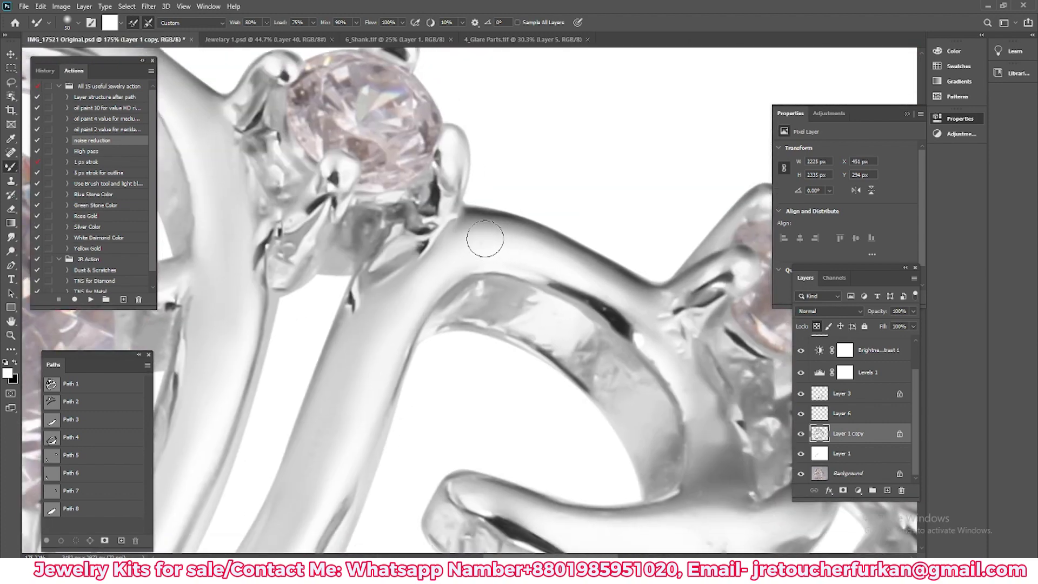
pyautogui.scroll(2, 569, 262)
pyautogui.scroll(-3, 452, 261)
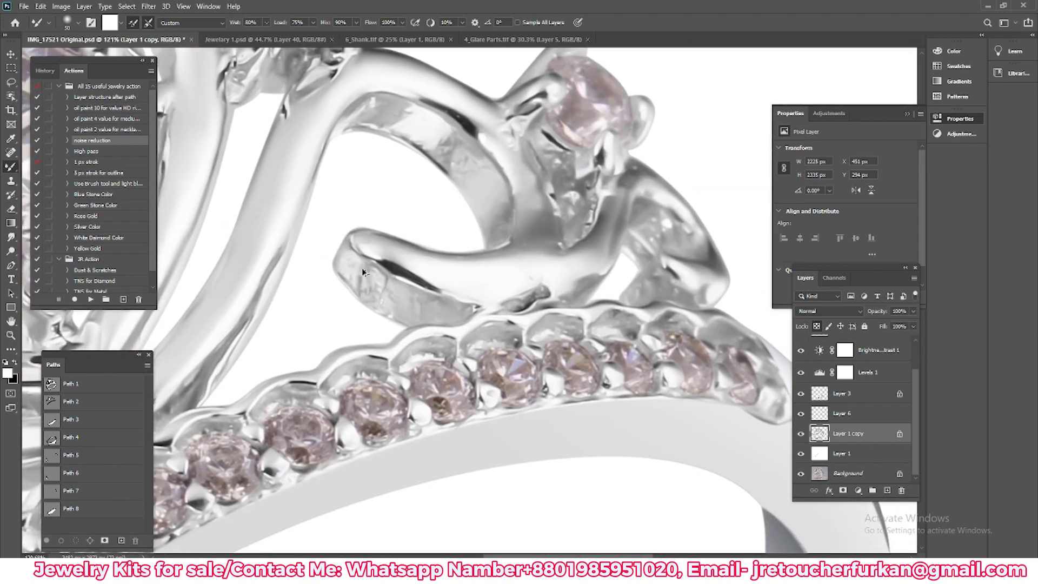
pyautogui.moveTo(452, 261); pyautogui.dragTo(353, 226)
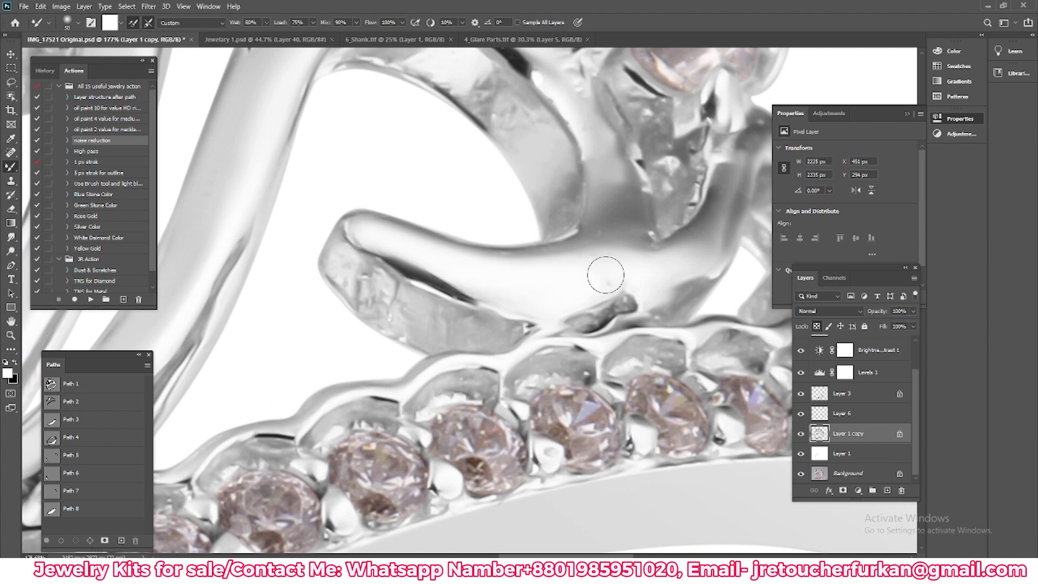
# - Paint out the dark crease along the band and brighten its surface up to the right
pyautogui.scroll(-1, 607, 273)
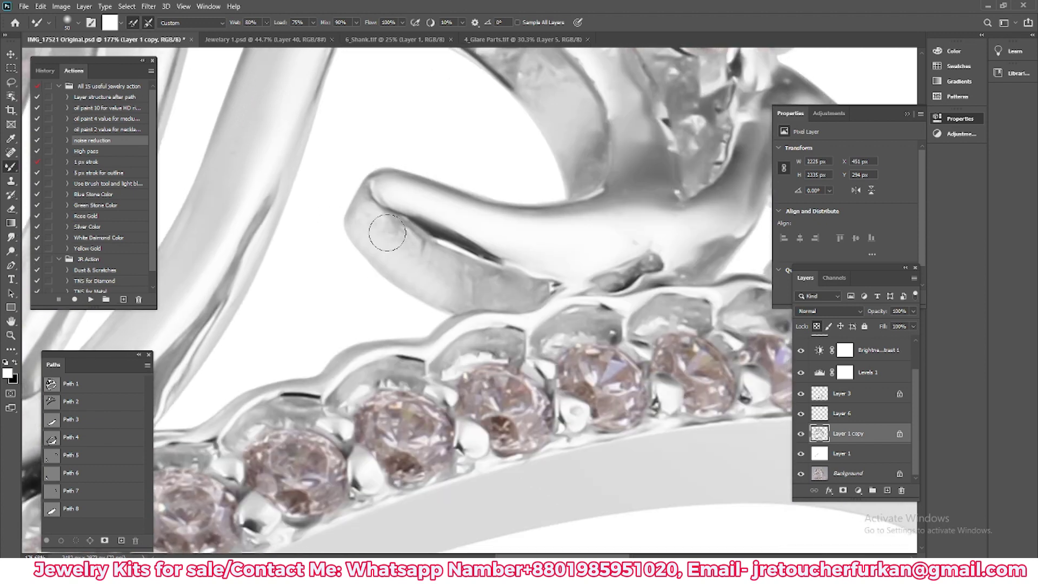
pyautogui.scroll(2, 476, 259)
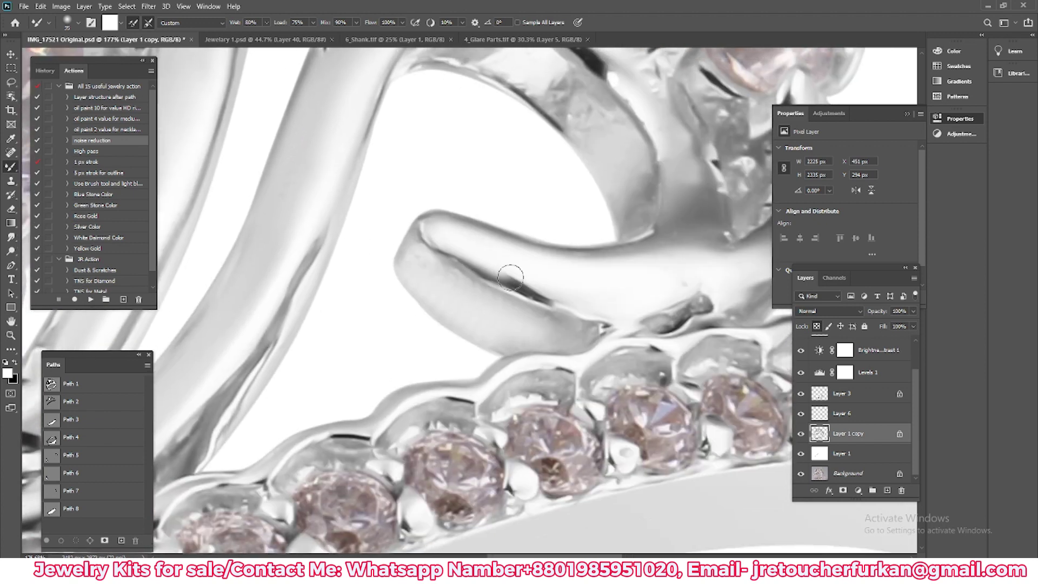
pyautogui.moveTo(510, 277); pyautogui.dragTo(565, 305)
pyautogui.moveTo(438, 232); pyautogui.dragTo(552, 298)
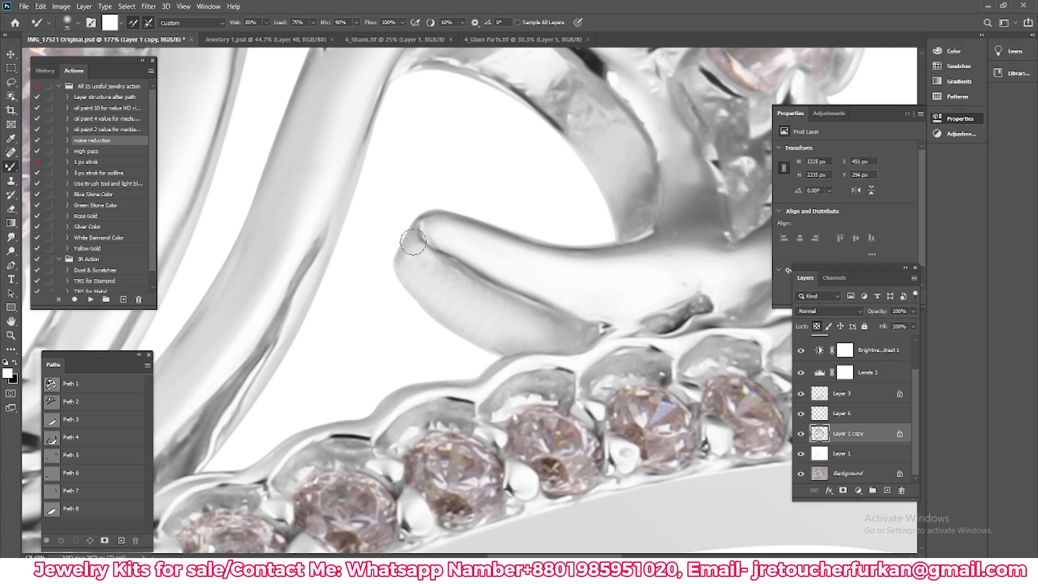
pyautogui.moveTo(437, 299); pyautogui.dragTo(474, 292)
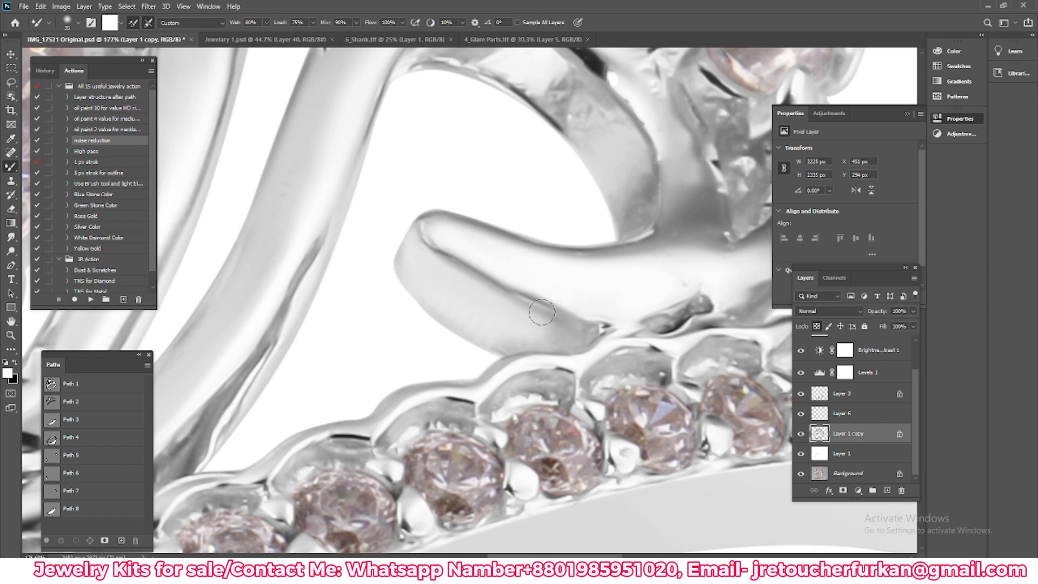
pyautogui.moveTo(542, 312); pyautogui.dragTo(672, 250)
# - Brighten and smooth the band next to the prong and at a further spot
pyautogui.moveTo(566, 288); pyautogui.dragTo(365, 384)
pyautogui.moveTo(463, 208)
pyautogui.mouseDown()
pyautogui.moveTo(476, 344)
pyautogui.moveTo(464, 295)
pyautogui.moveTo(477, 272)
pyautogui.moveTo(507, 352)
pyautogui.moveTo(581, 317)
pyautogui.moveTo(622, 254)
pyautogui.moveTo(688, 232)
pyautogui.moveTo(454, 175)
pyautogui.mouseUp()
pyautogui.moveTo(530, 217)
pyautogui.mouseDown()
pyautogui.moveTo(583, 319)
pyautogui.moveTo(527, 259)
pyautogui.mouseUp()
pyautogui.moveTo(346, 268); pyautogui.dragTo(301, 186)
pyautogui.scroll(-3, 301, 186)
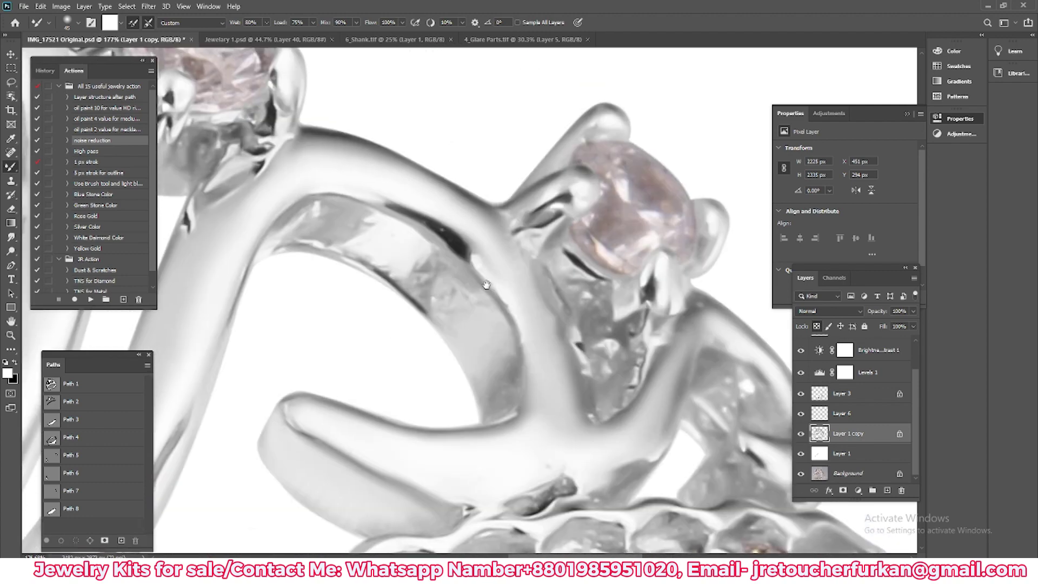
pyautogui.moveTo(389, 249); pyautogui.dragTo(440, 290)
# - Smooth the dark crease and rough patch on the upper crown wire
pyautogui.scroll(-2, 430, 305)
pyautogui.scroll(-5, 429, 304)
pyautogui.scroll(5, 378, 292)
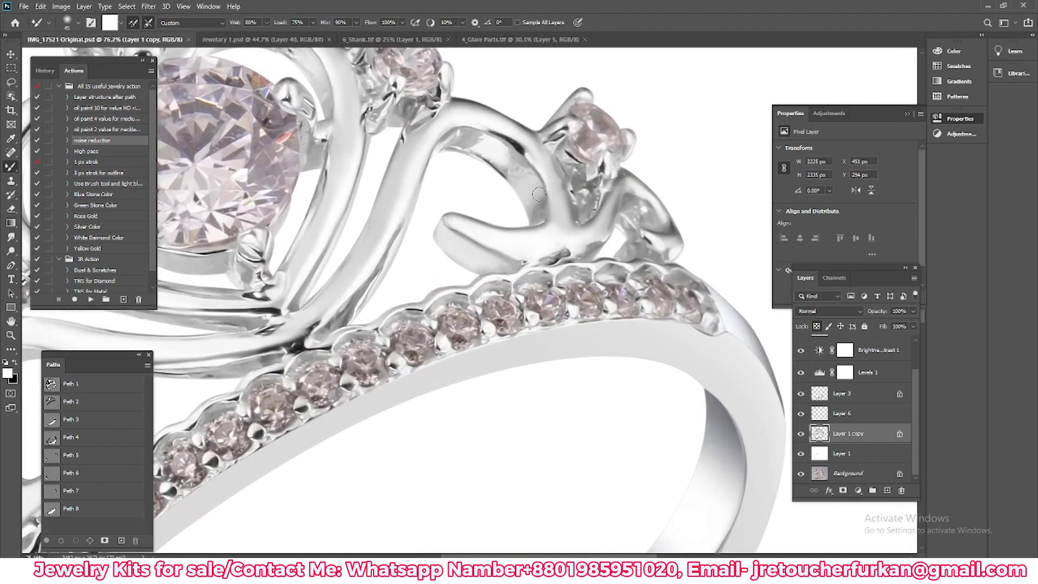
pyautogui.scroll(-5, 351, 287)
pyautogui.scroll(5, 333, 286)
pyautogui.scroll(-5, 333, 286)
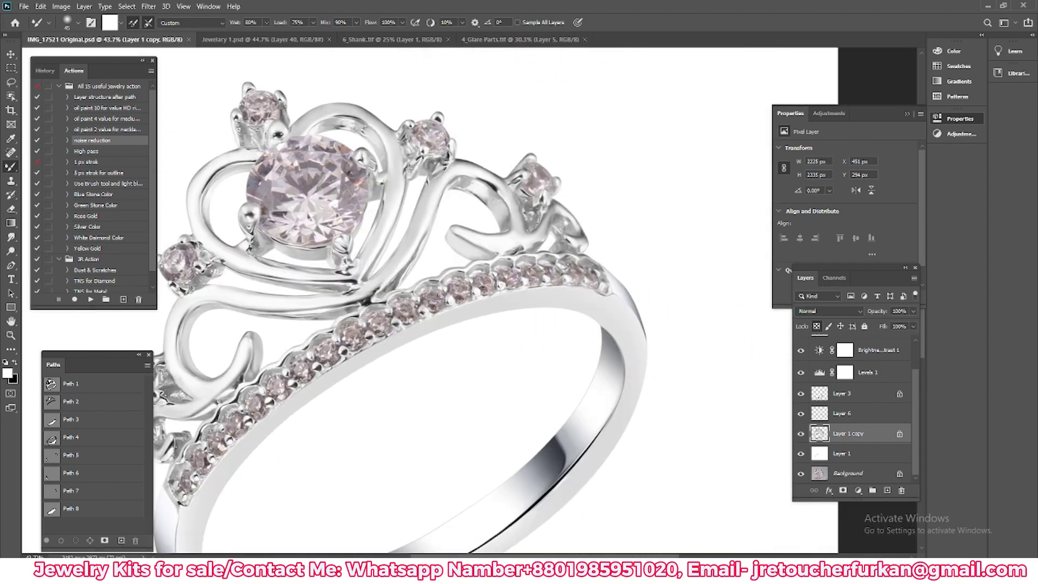
pyautogui.scroll(6, 507, 177)
pyautogui.moveTo(461, 266); pyautogui.dragTo(492, 335)
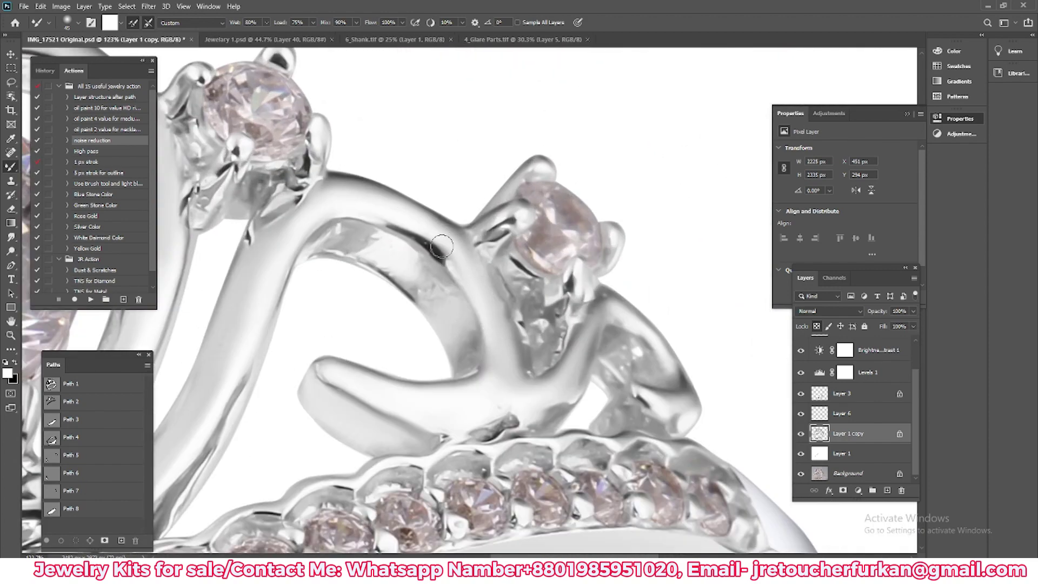
pyautogui.moveTo(442, 247); pyautogui.dragTo(453, 259)
pyautogui.moveTo(427, 223); pyautogui.dragTo(414, 222)
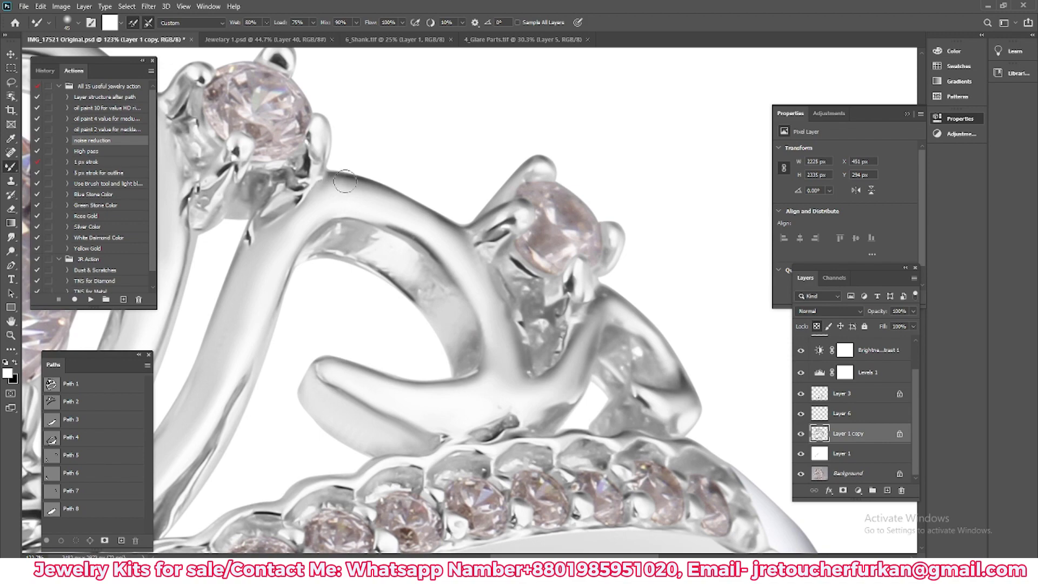
pyautogui.scroll(-3, 504, 295)
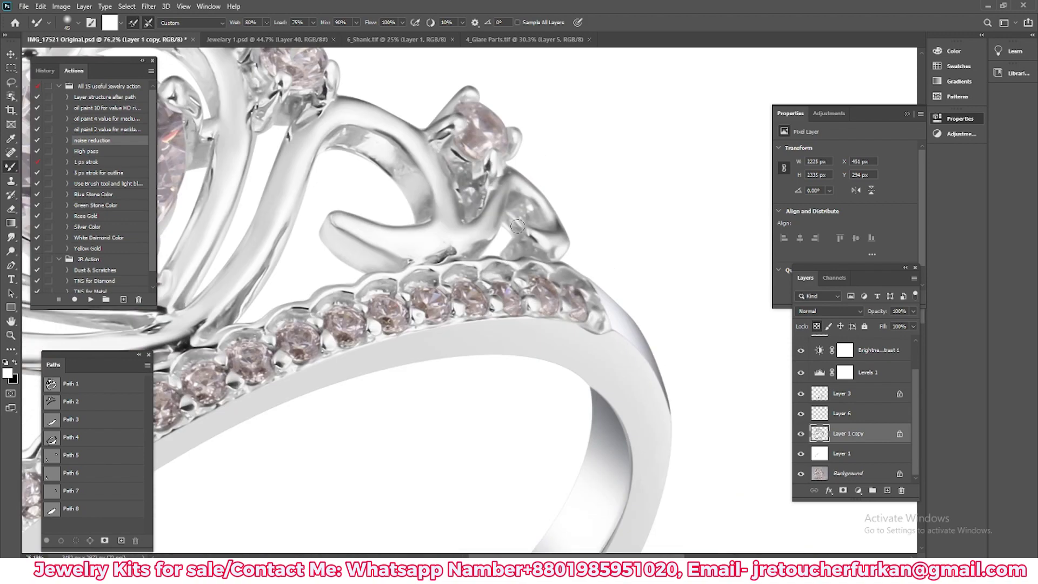
pyautogui.scroll(-2, 603, 148)
pyautogui.scroll(5, 602, 148)
pyautogui.press('o')
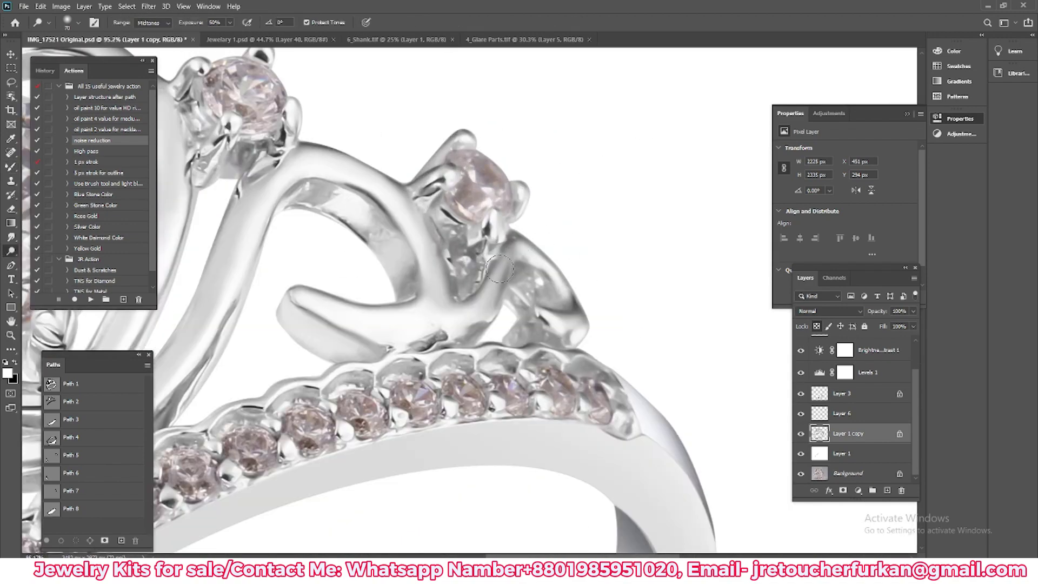
pyautogui.scroll(-2, 411, 172)
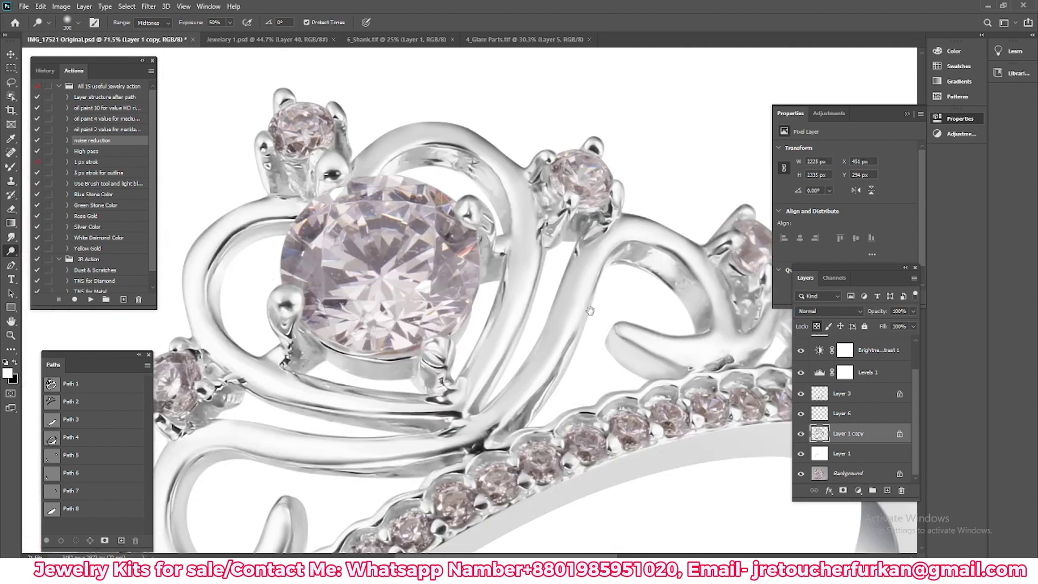
pyautogui.press(']')
pyautogui.press(']')
pyautogui.scroll(-3, 411, 172)
pyautogui.scroll(2, 402, 291)
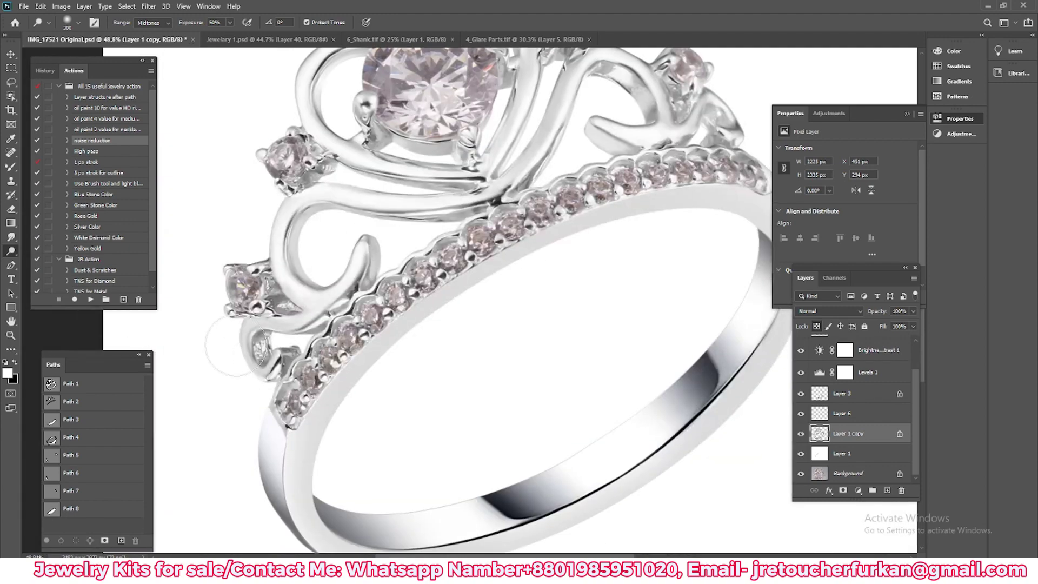
pyautogui.scroll(-2, 402, 291)
pyautogui.scroll(2, 537, 220)
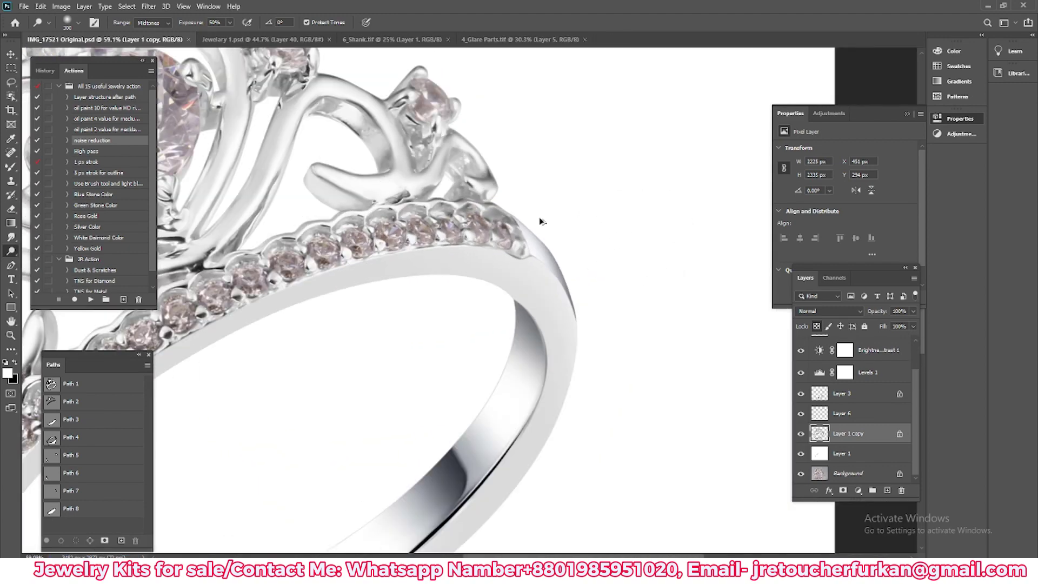
pyautogui.scroll(2, 316, 212)
pyautogui.press('p')
# - Start a new empty path and place a curved anchor along the scroll wire's inner edge
pyautogui.scroll(2, 498, 188)
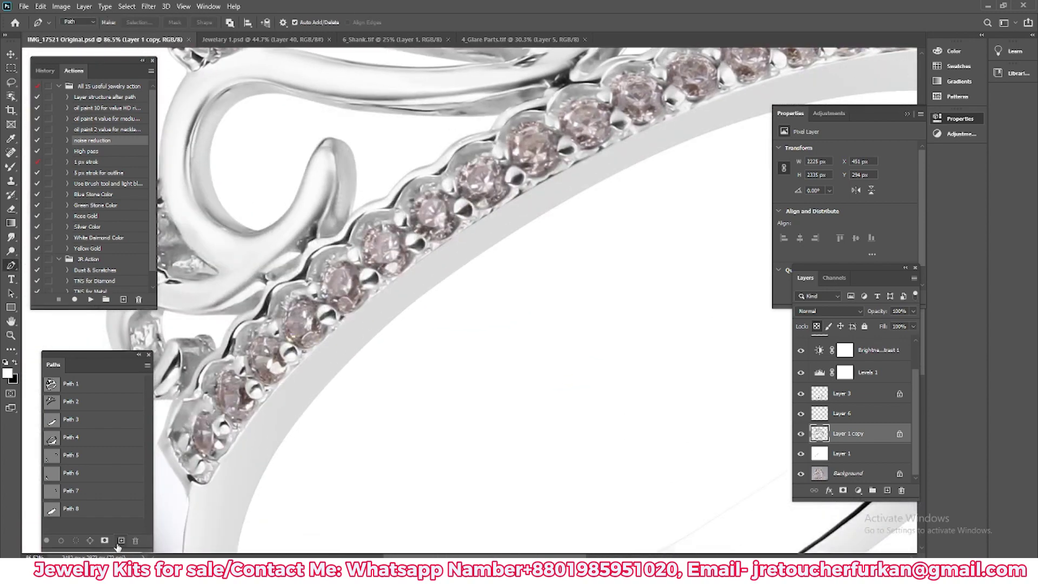
pyautogui.click(498, 188)
pyautogui.scroll(2, 499, 188)
pyautogui.scroll(3, 348, 279)
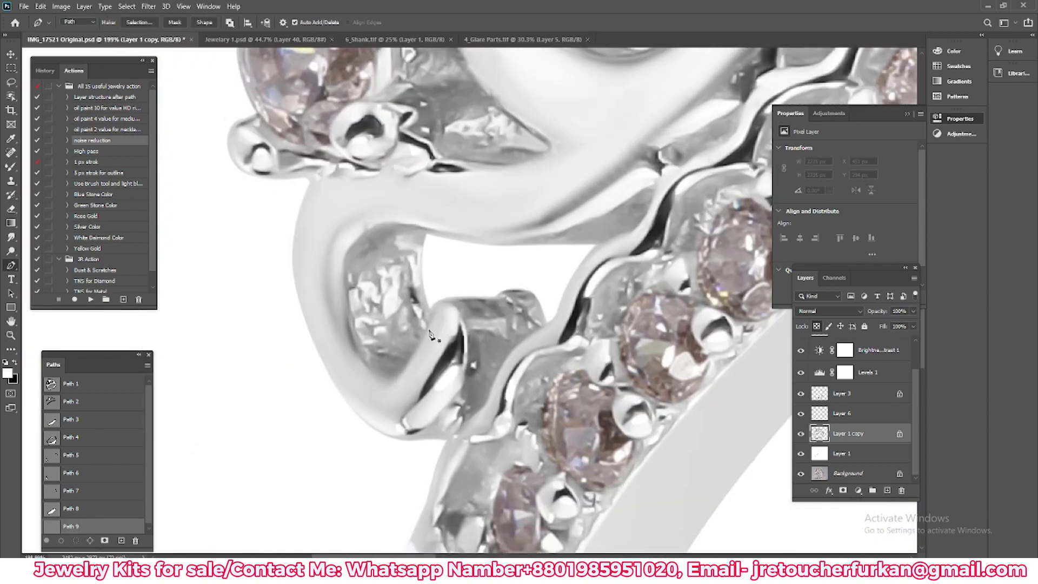
pyautogui.hscroll(-4, 431, 322)
pyautogui.moveTo(513, 338); pyautogui.dragTo(535, 319)
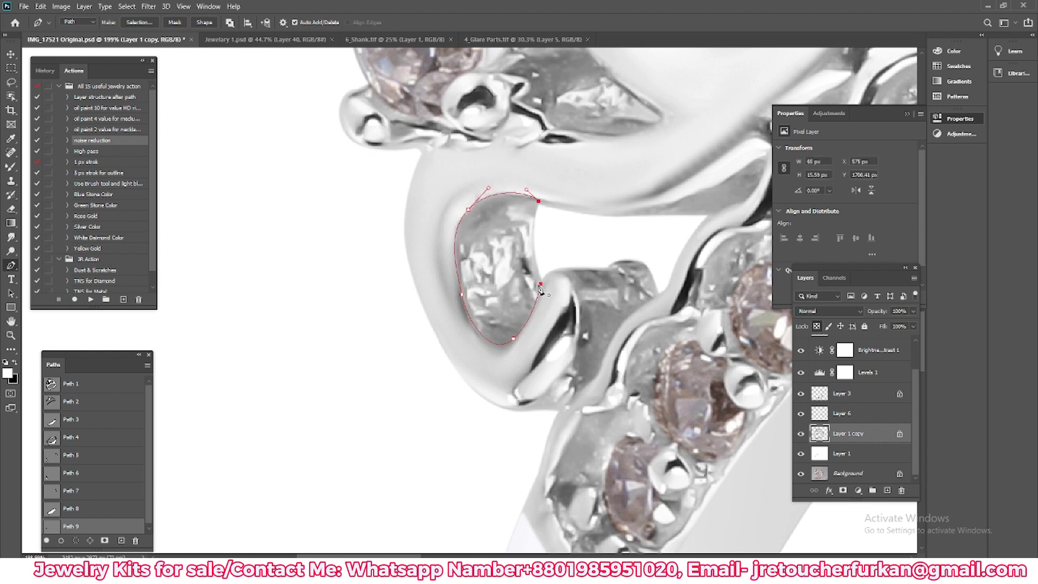
# - Close the inner-wire outline at its first anchor and load it as a selection
pyautogui.scroll(-5, 527, 305)
pyautogui.scroll(3, 487, 281)
pyautogui.scroll(2, 414, 271)
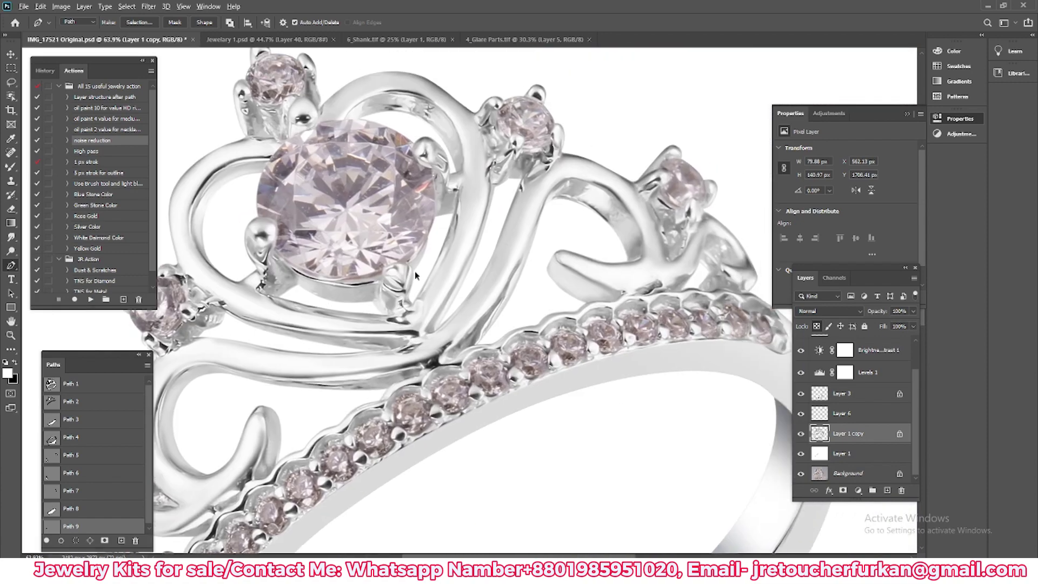
pyautogui.hscroll(3, 431, 244)
pyautogui.scroll(3, 433, 246)
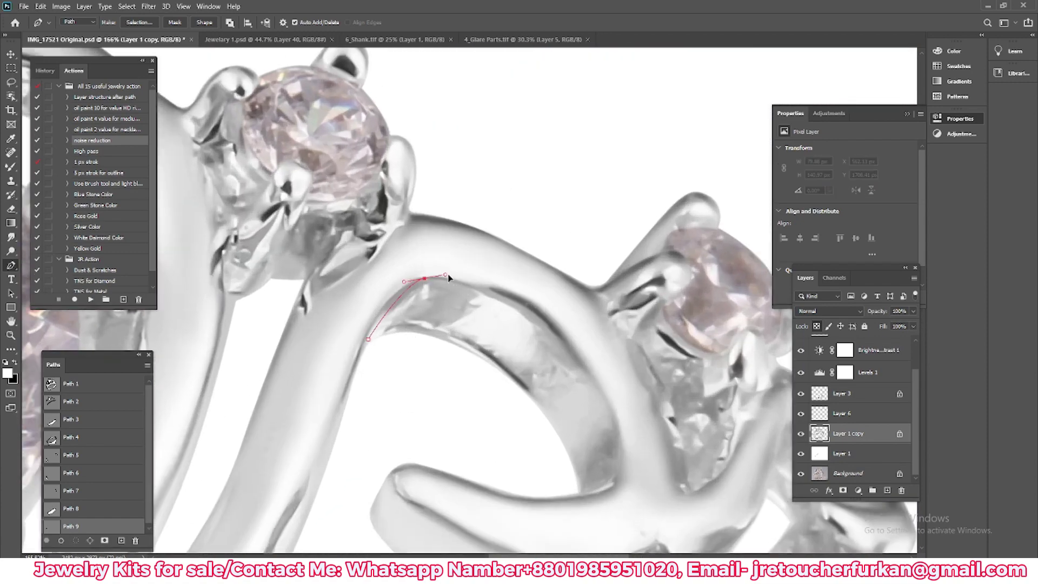
pyautogui.scroll(-3, 624, 445)
pyautogui.hscroll(2, 594, 389)
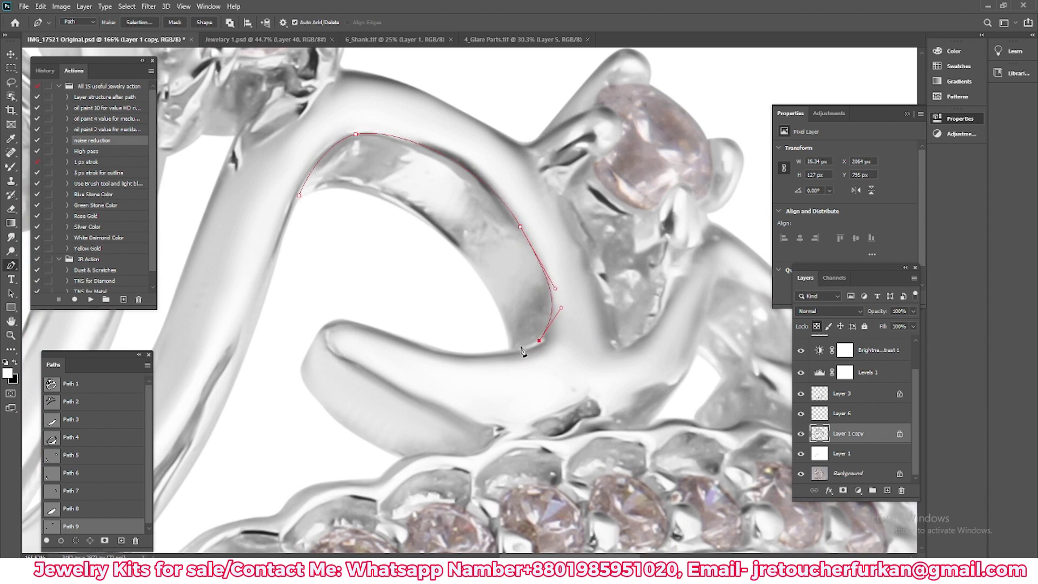
pyautogui.click(300, 196)
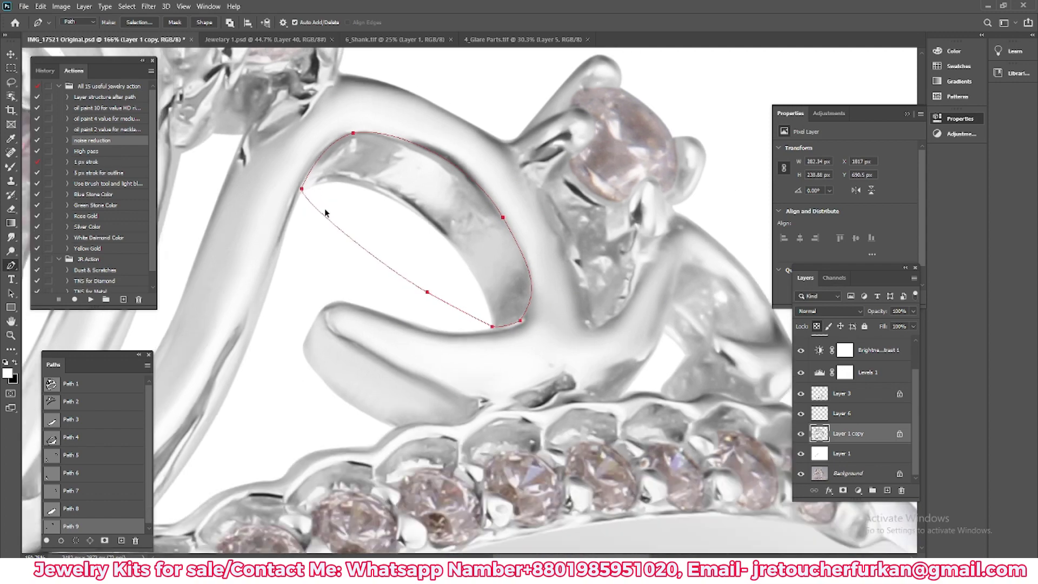
pyautogui.scroll(-5, 665, 173)
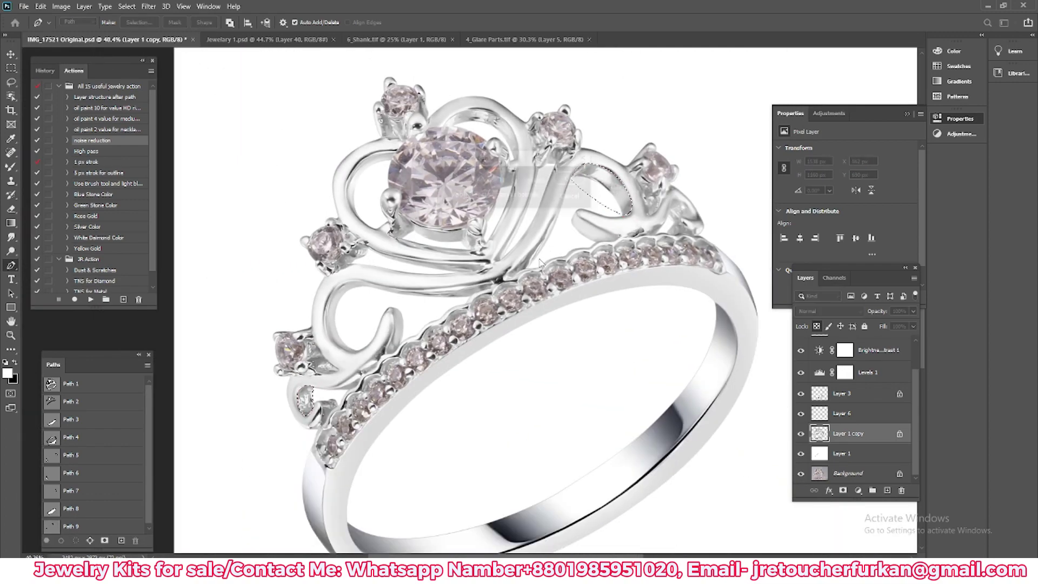
# - Add a new empty layer, sample grey from the ring, and switch to the plain Brush
pyautogui.hotkey('ctrl', 'j')
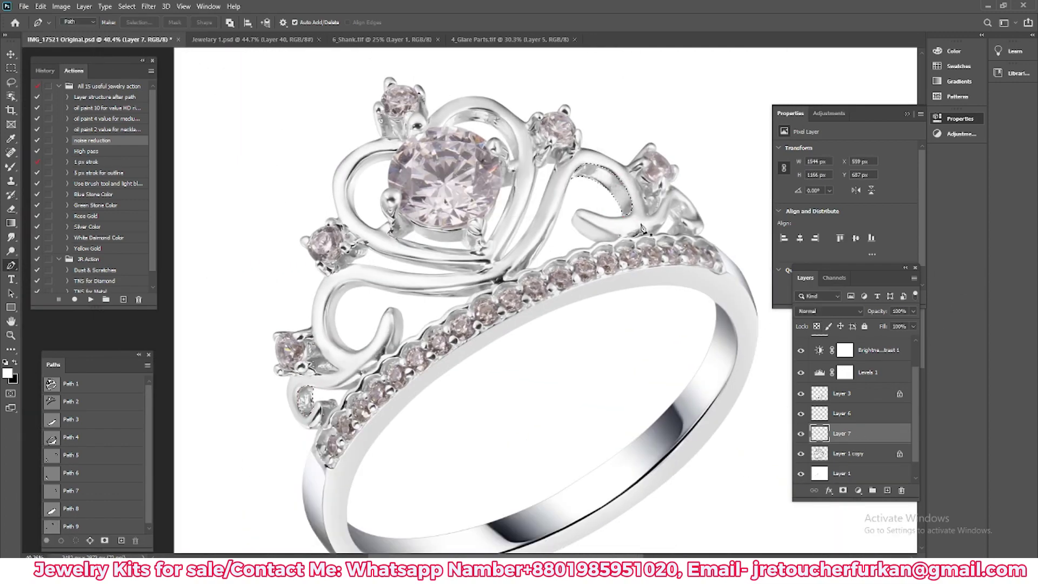
pyautogui.scroll(2, 643, 228)
pyautogui.press('i')
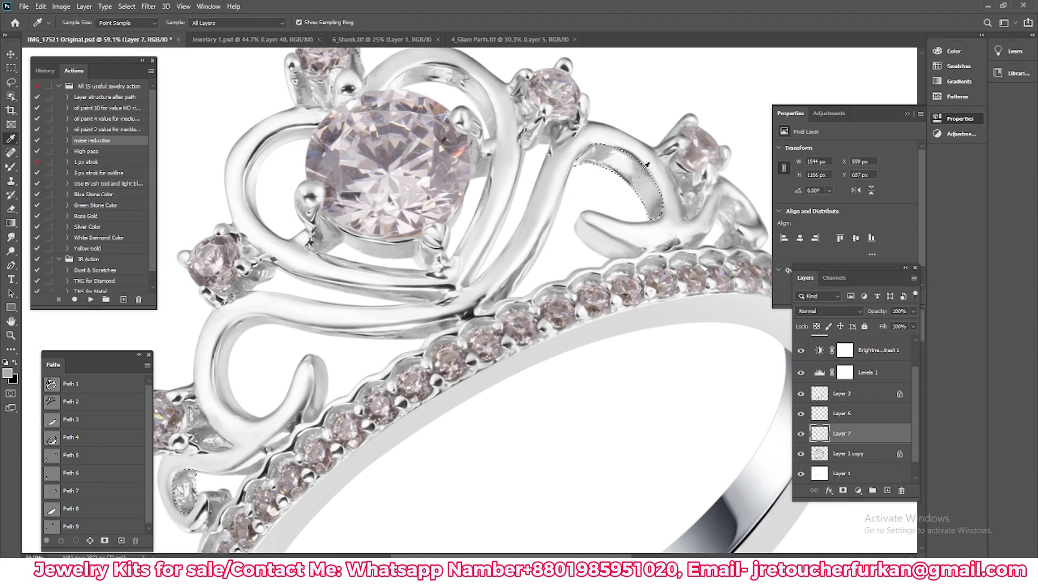
pyautogui.press('b')
pyautogui.rightClick(10, 167)
pyautogui.click(54, 165)
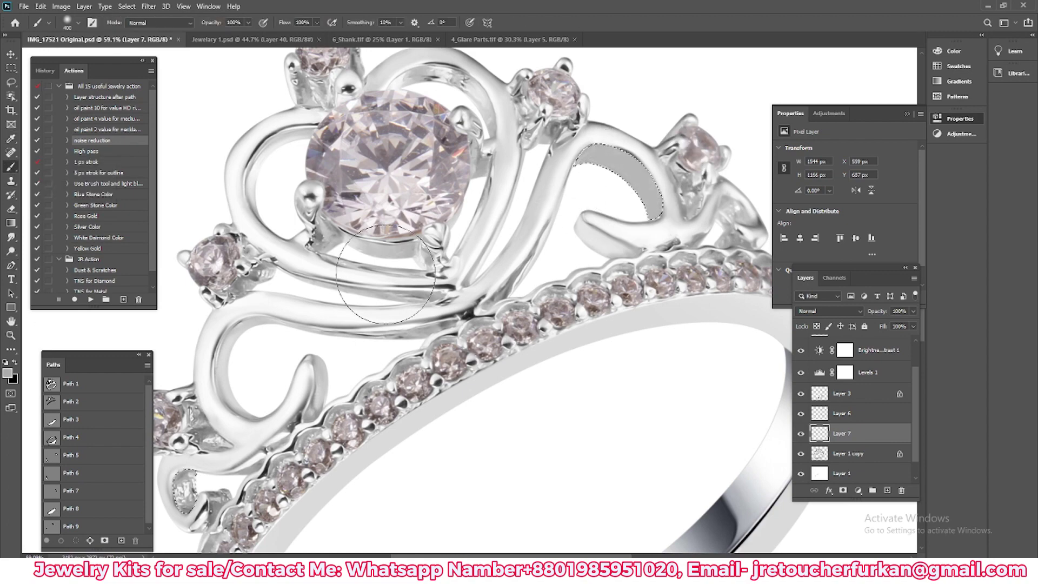
# - Shrink the brush to 200 then 90 and fill the selected wire gaps with grey
pyautogui.scroll(-1, 632, 178)
pyautogui.scroll(3, 632, 178)
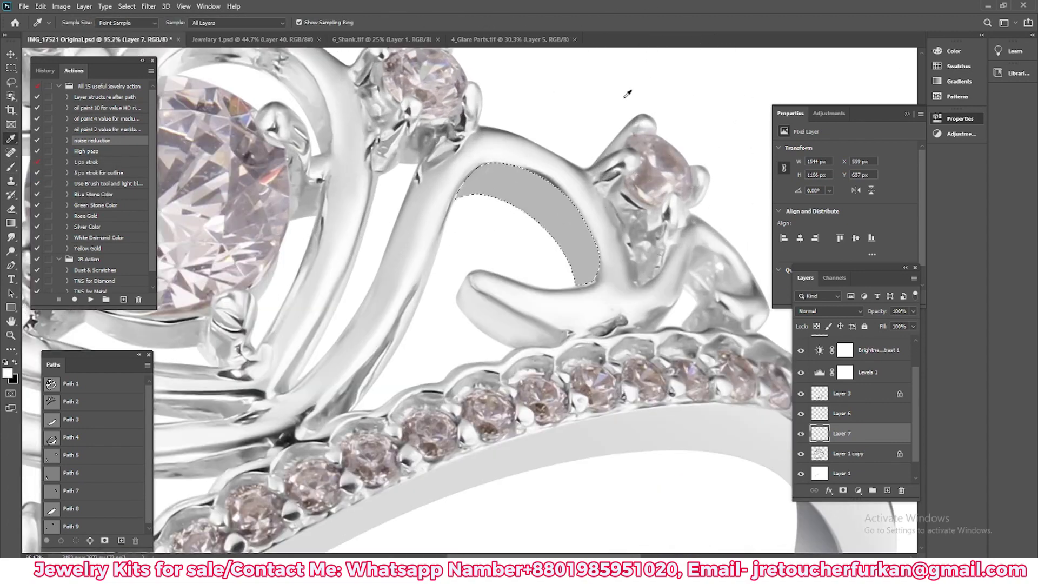
pyautogui.press('[')
pyautogui.press('[')
pyautogui.scroll(-3, 524, 264)
pyautogui.scroll(4, 382, 267)
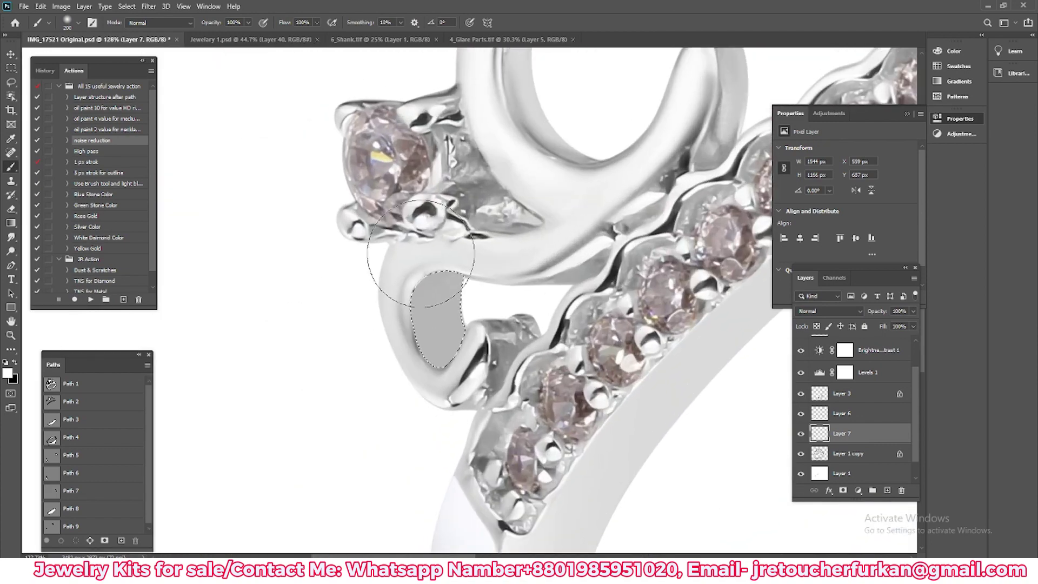
pyautogui.press('[')
pyautogui.press('[')
pyautogui.press('[')
pyautogui.scroll(-5, 291, 256)
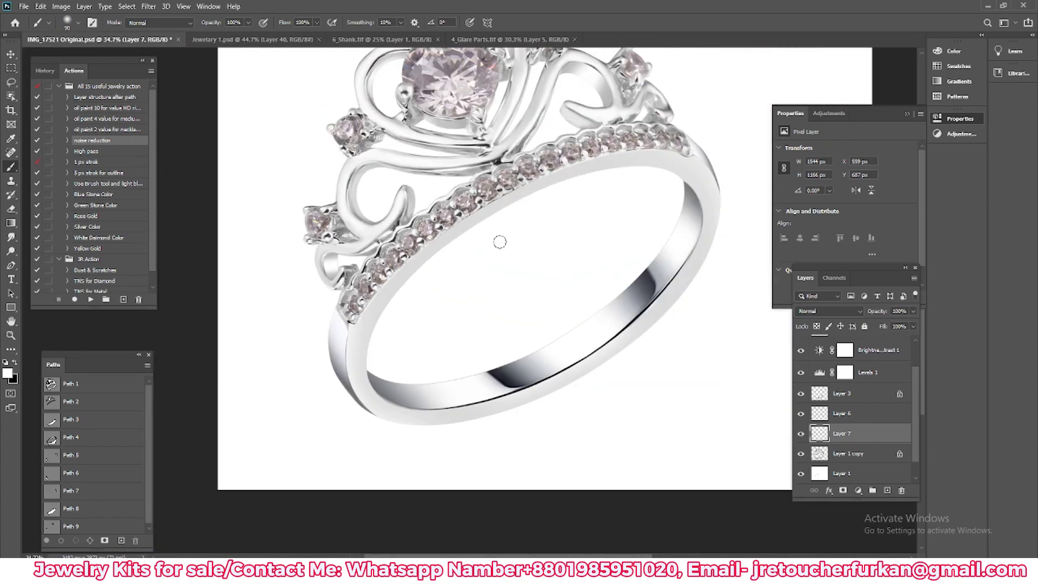
pyautogui.press('v')
pyautogui.scroll(2, 559, 207)
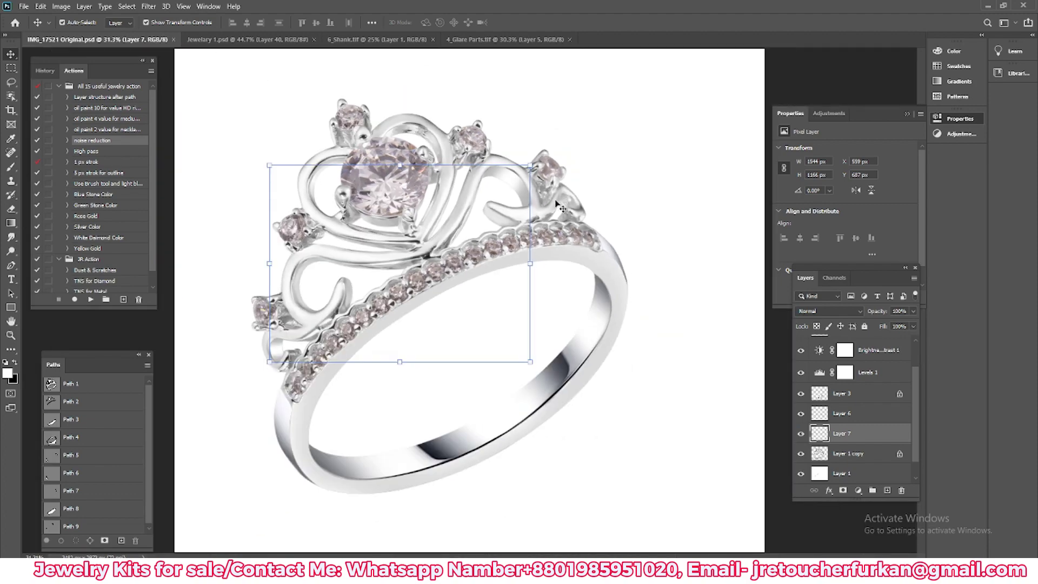
pyautogui.scroll(2, 466, 251)
pyautogui.scroll(1, 465, 251)
pyautogui.scroll(-2, 469, 255)
pyautogui.scroll(-1, 469, 254)
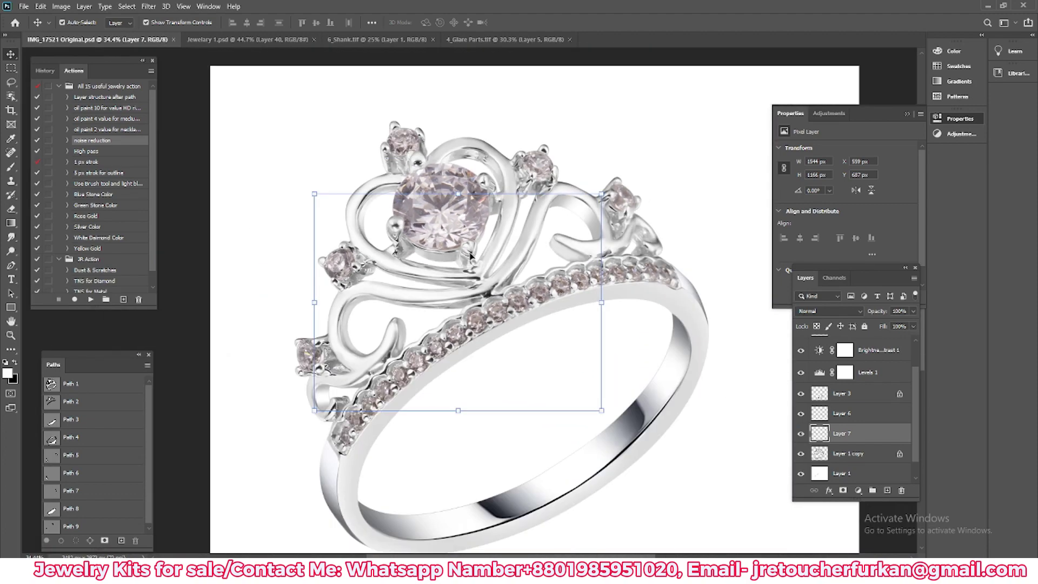
pyautogui.scroll(1, 547, 242)
# - Smooth and brighten the scroll hook metal with the Mixer Brush on Layer 1 copy
pyautogui.click(11, 168)
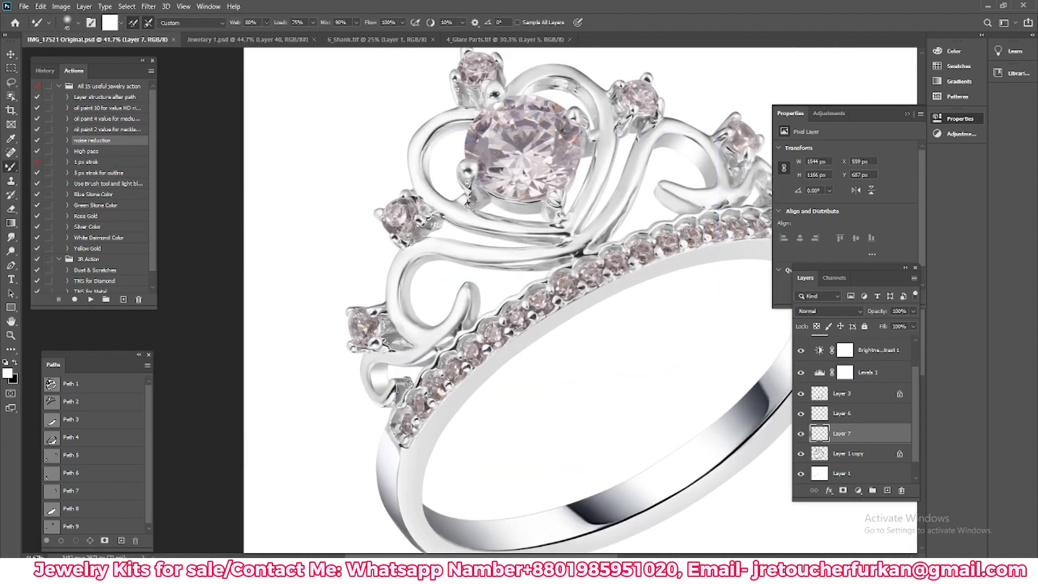
pyautogui.scroll(3, 459, 254)
pyautogui.scroll(2, 457, 246)
pyautogui.scroll(2, 452, 238)
pyautogui.moveTo(453, 238); pyautogui.dragTo(453, 284)
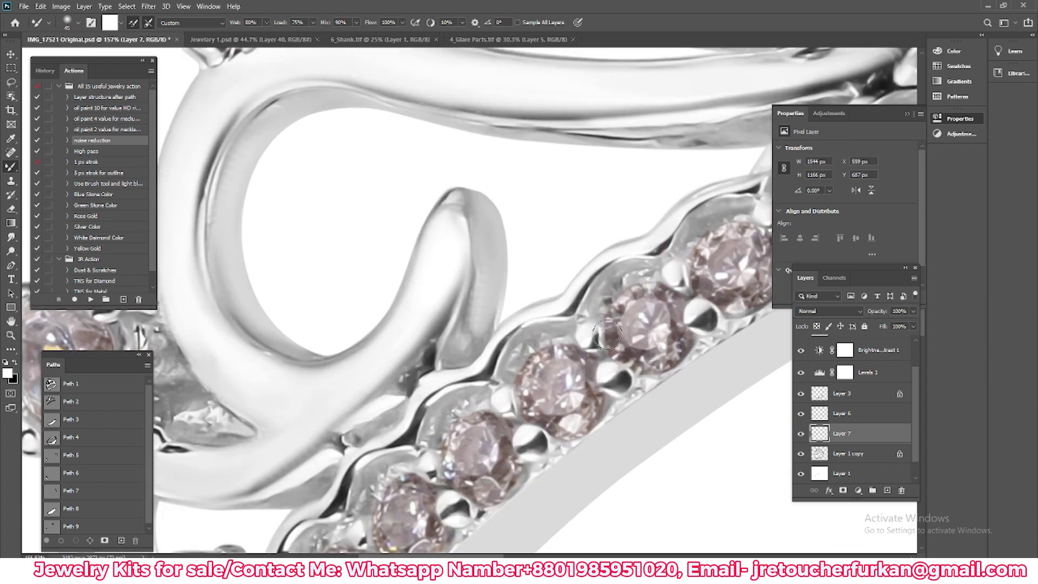
pyautogui.click(821, 449)
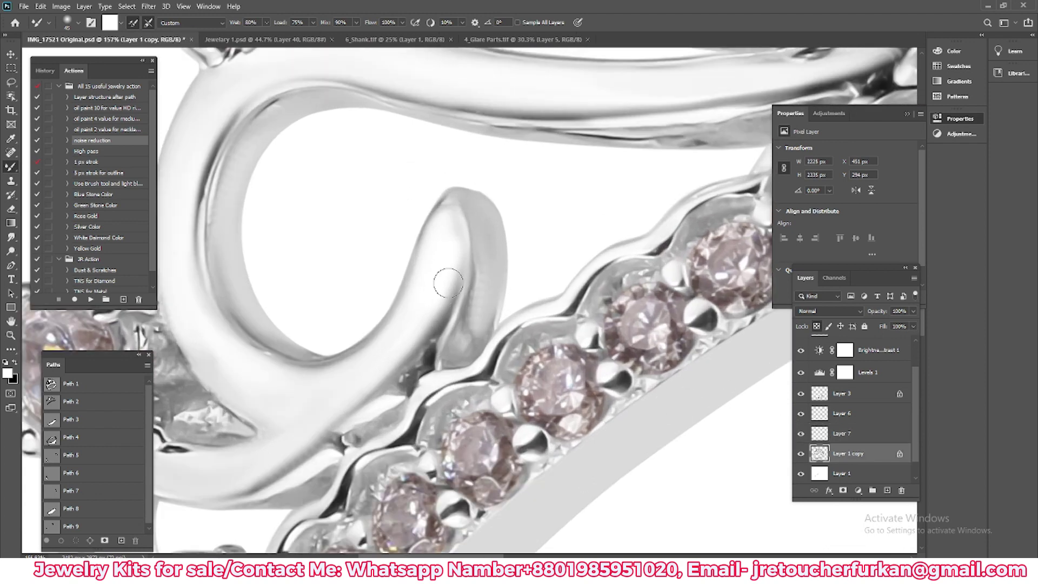
# - Smooth out the dark crease on the upper band near the left-side stones
pyautogui.moveTo(383, 361)
pyautogui.mouseDown()
pyautogui.moveTo(434, 299)
pyautogui.moveTo(561, 216)
pyautogui.mouseUp()
pyautogui.scroll(-3, 385, 271)
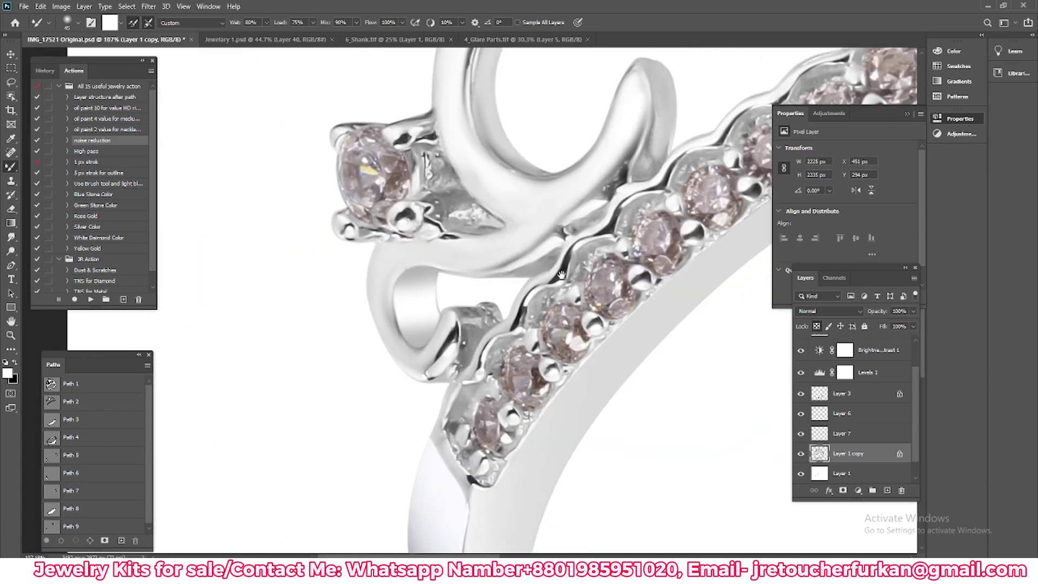
pyautogui.scroll(2, 380, 269)
pyautogui.scroll(2, 398, 178)
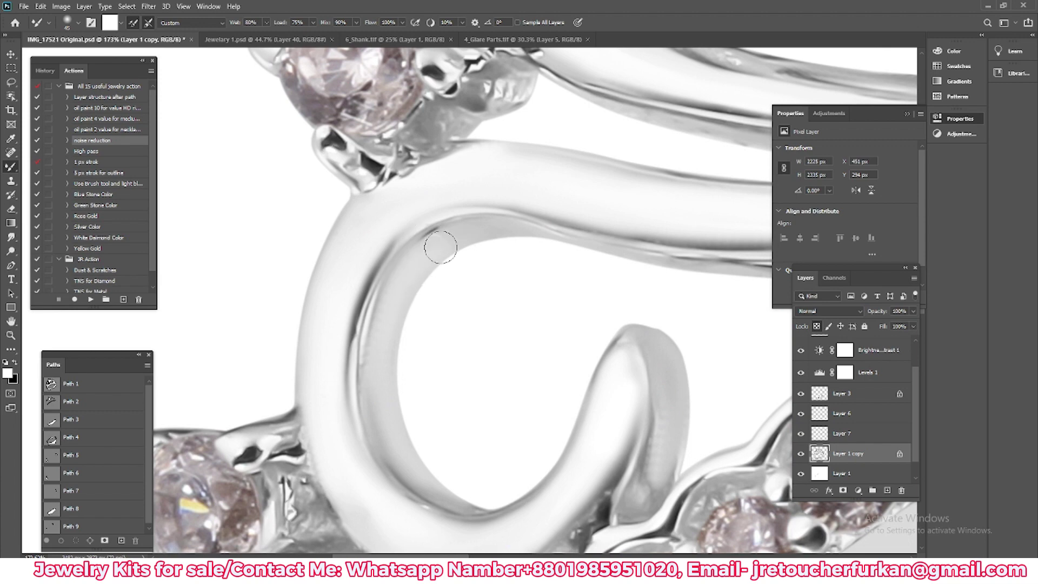
pyautogui.scroll(-3, 387, 303)
pyautogui.scroll(1, 392, 297)
pyautogui.scroll(1, 346, 221)
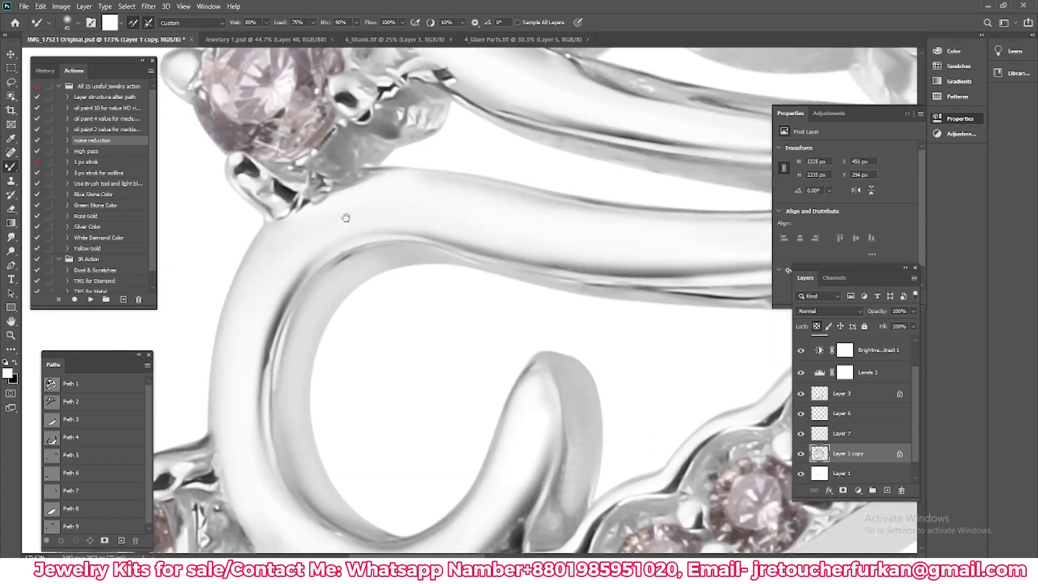
pyautogui.scroll(1, 276, 181)
pyautogui.hscroll(3, 605, 227)
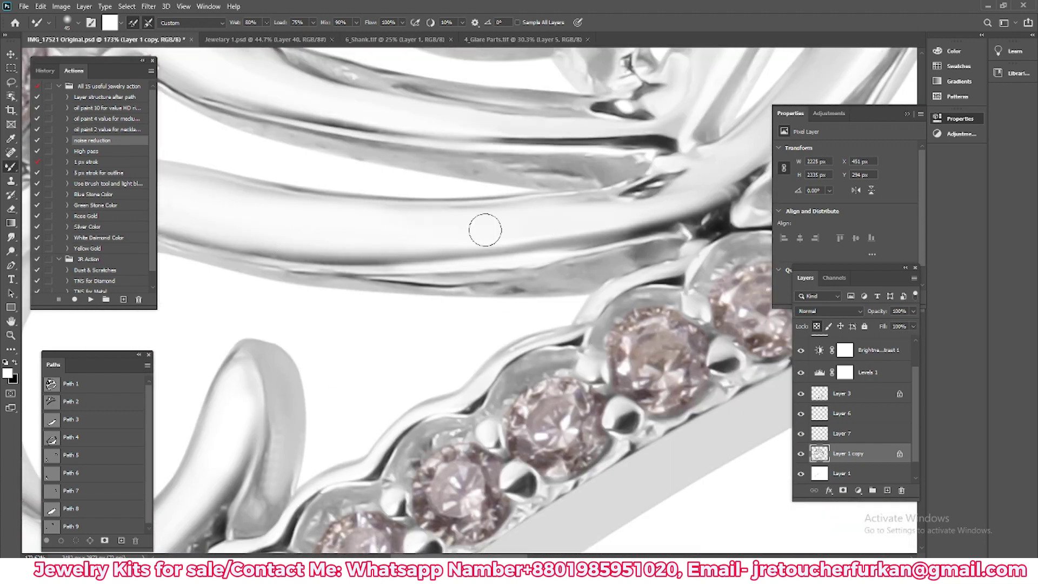
pyautogui.moveTo(640, 195); pyautogui.dragTo(619, 208)
# - Lighten the creases along the middle band and smooth the band's upper edge
pyautogui.scroll(3, 500, 282)
pyautogui.scroll(-3, 529, 251)
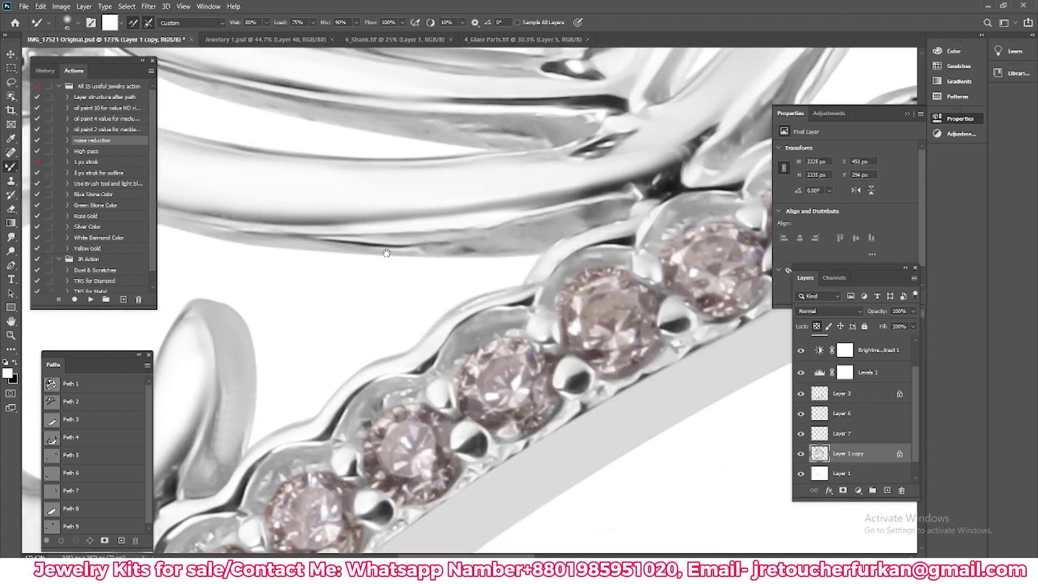
pyautogui.scroll(-2, 371, 262)
pyautogui.scroll(2, 379, 277)
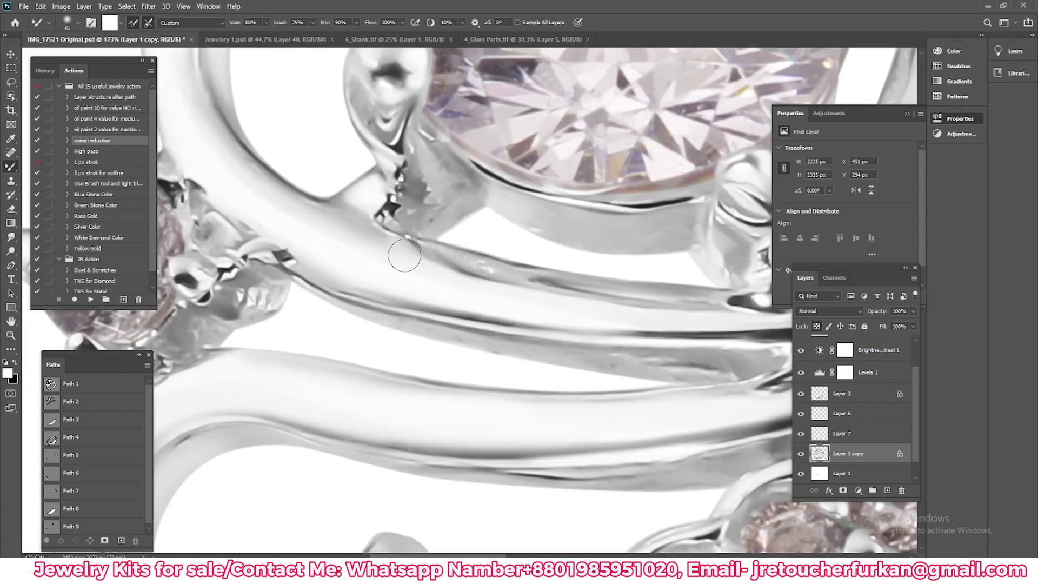
pyautogui.moveTo(404, 255); pyautogui.dragTo(687, 306)
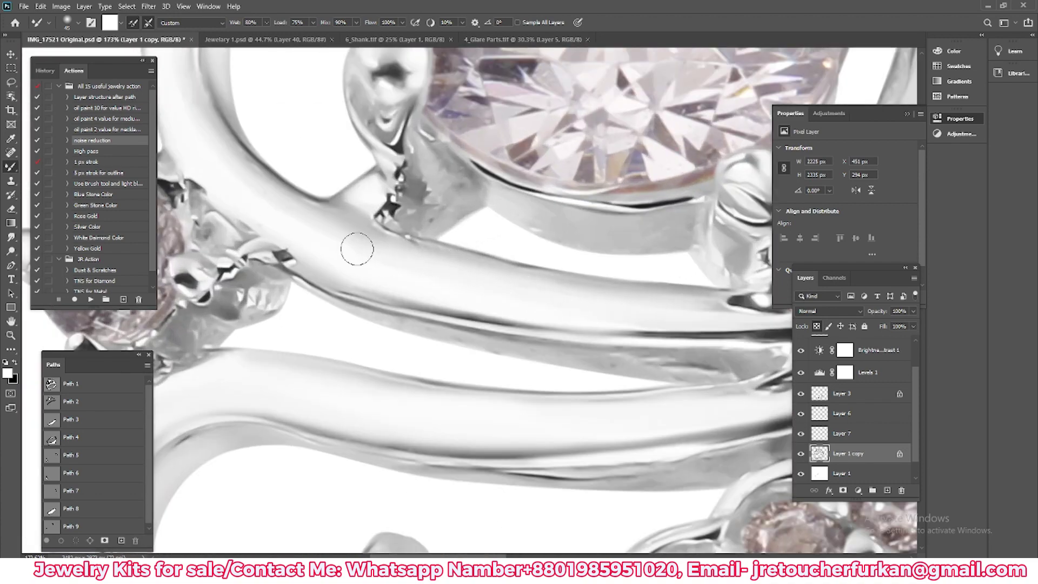
pyautogui.scroll(-2, 472, 217)
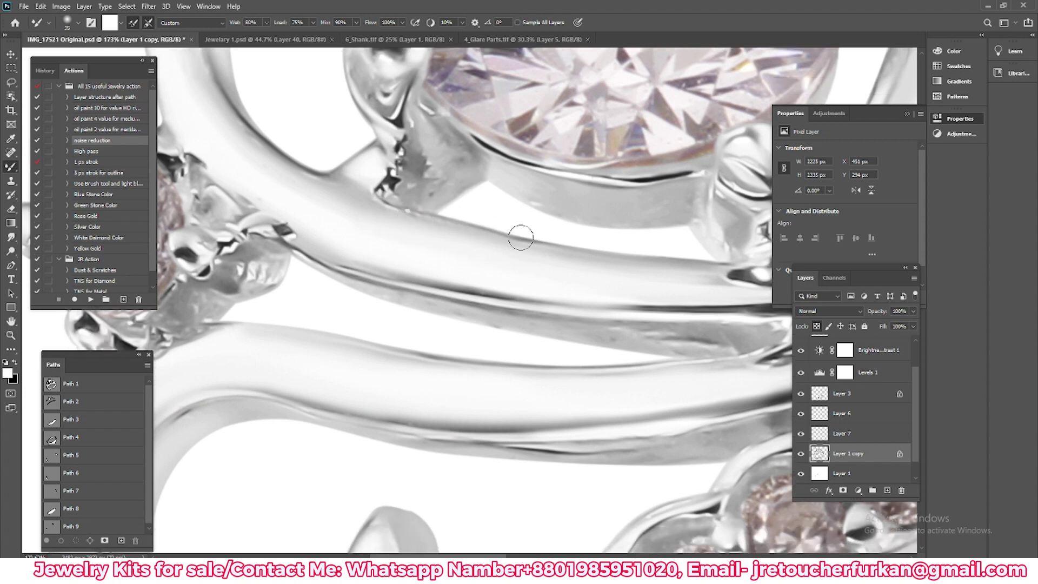
pyautogui.moveTo(521, 238); pyautogui.dragTo(440, 224)
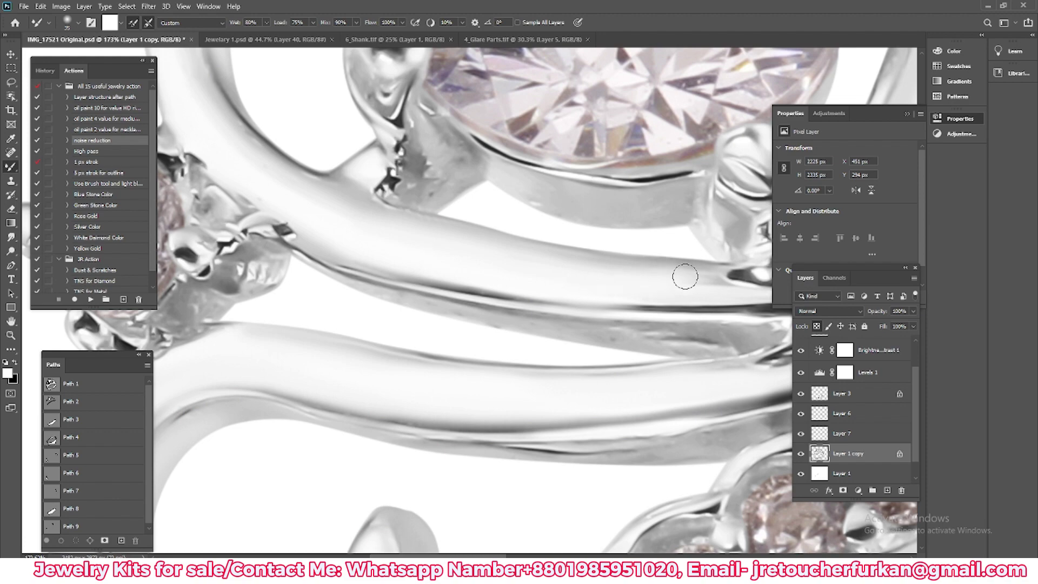
pyautogui.scroll(-1, 685, 277)
pyautogui.scroll(2, 614, 289)
# - Smooth and brighten the band's upper curve beside the stone and top beads
pyautogui.moveTo(412, 289); pyautogui.dragTo(423, 309)
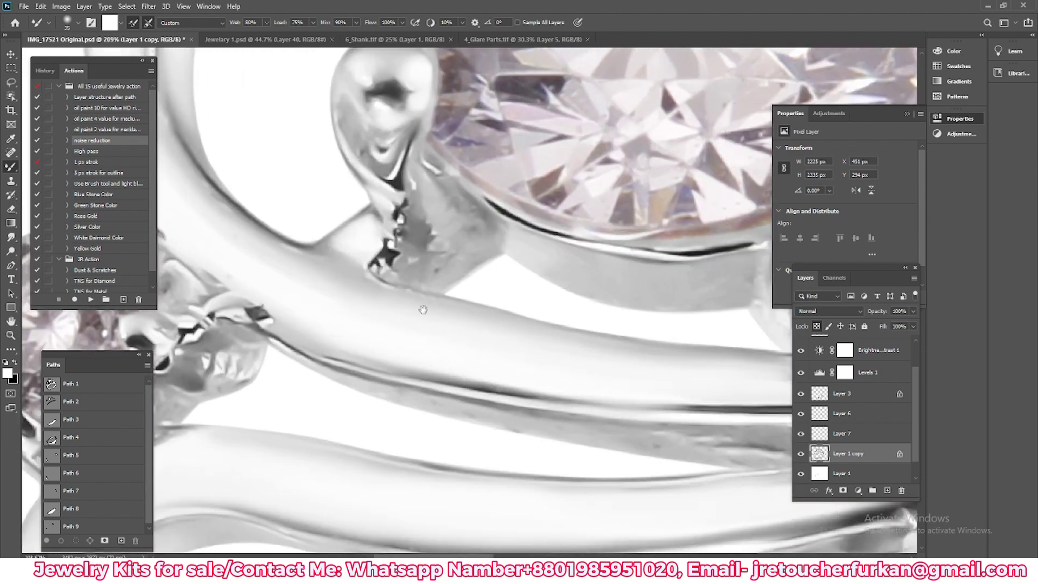
pyautogui.moveTo(650, 300); pyautogui.dragTo(440, 300)
pyautogui.scroll(-2, 581, 331)
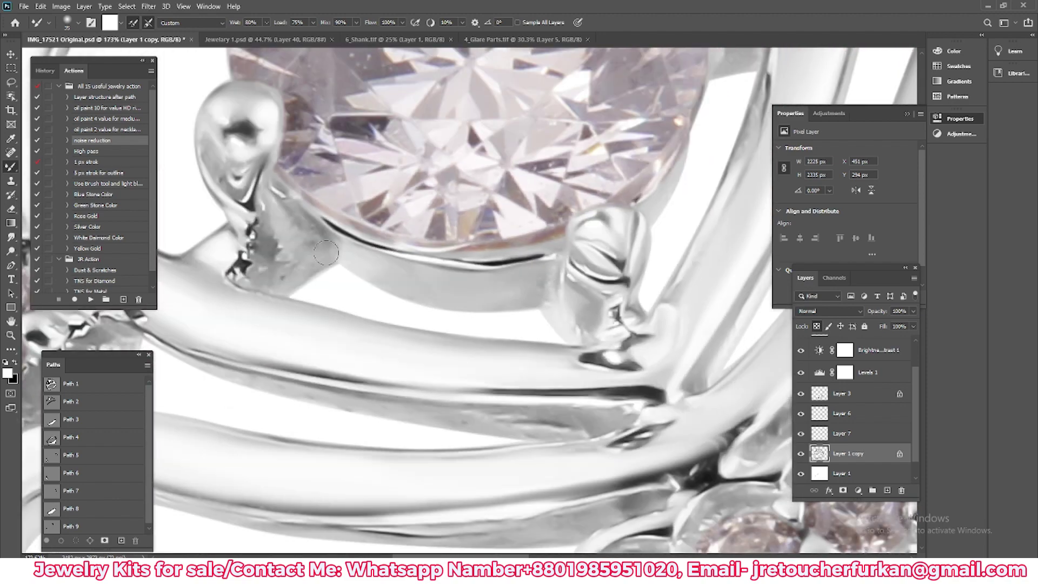
pyautogui.scroll(3, 215, 234)
pyautogui.moveTo(294, 375); pyautogui.dragTo(286, 241)
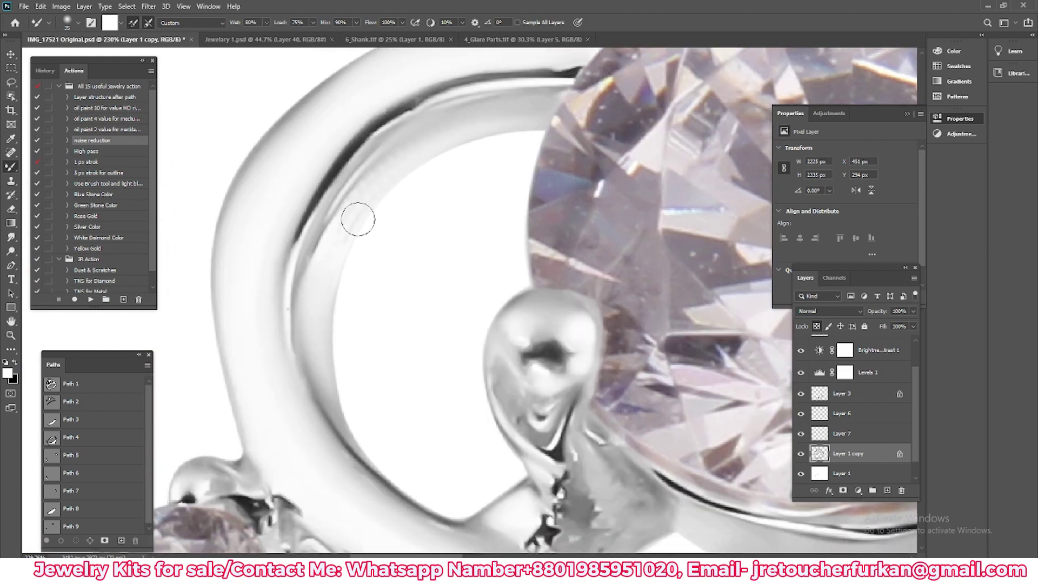
pyautogui.moveTo(427, 145)
pyautogui.mouseDown()
pyautogui.moveTo(335, 231)
pyautogui.moveTo(458, 275)
pyautogui.mouseUp()
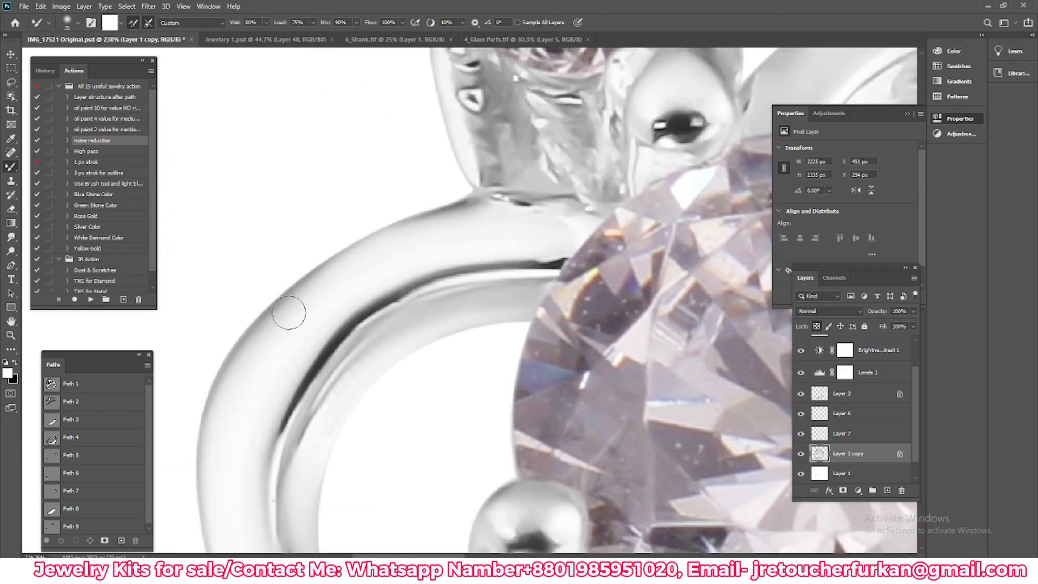
pyautogui.moveTo(397, 227); pyautogui.dragTo(289, 306)
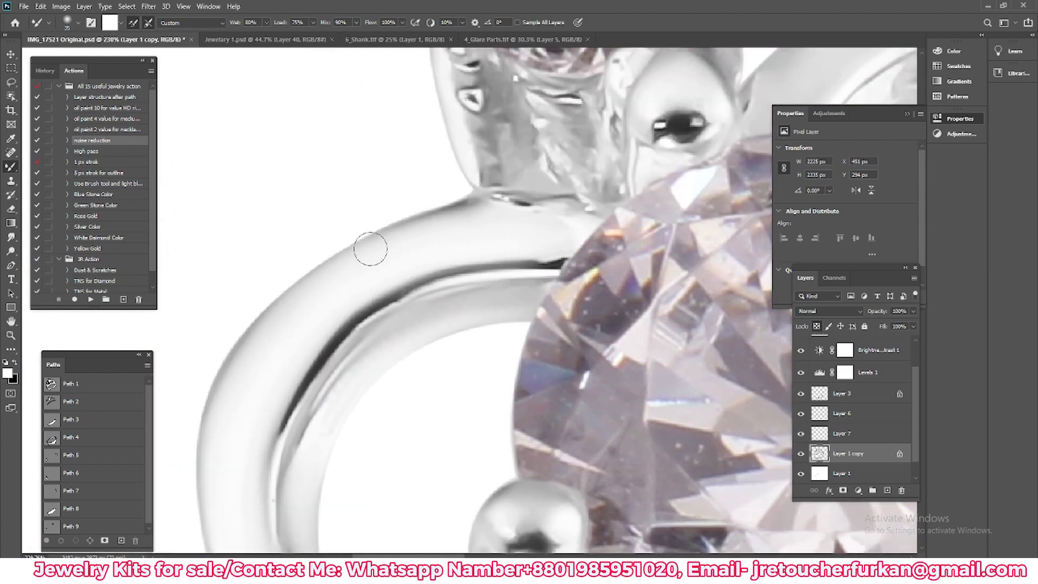
pyautogui.scroll(3, 436, 250)
pyautogui.scroll(-2, 514, 200)
pyautogui.scroll(1, 514, 200)
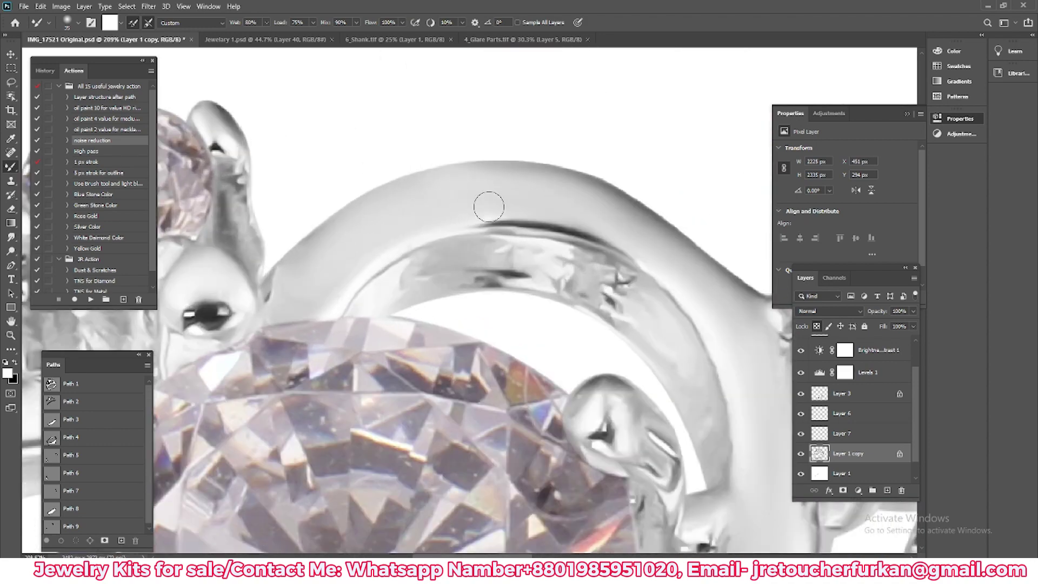
# - Smooth the rough, shard-like texture inside the band's inner arc
pyautogui.moveTo(653, 316)
pyautogui.mouseDown()
pyautogui.moveTo(537, 272)
pyautogui.moveTo(584, 278)
pyautogui.moveTo(486, 264)
pyautogui.moveTo(539, 270)
pyautogui.moveTo(528, 267)
pyautogui.moveTo(406, 285)
pyautogui.moveTo(441, 269)
pyautogui.mouseUp()
pyautogui.moveTo(511, 286)
pyautogui.mouseDown()
pyautogui.moveTo(531, 261)
pyautogui.moveTo(633, 315)
pyautogui.moveTo(526, 279)
pyautogui.mouseUp()
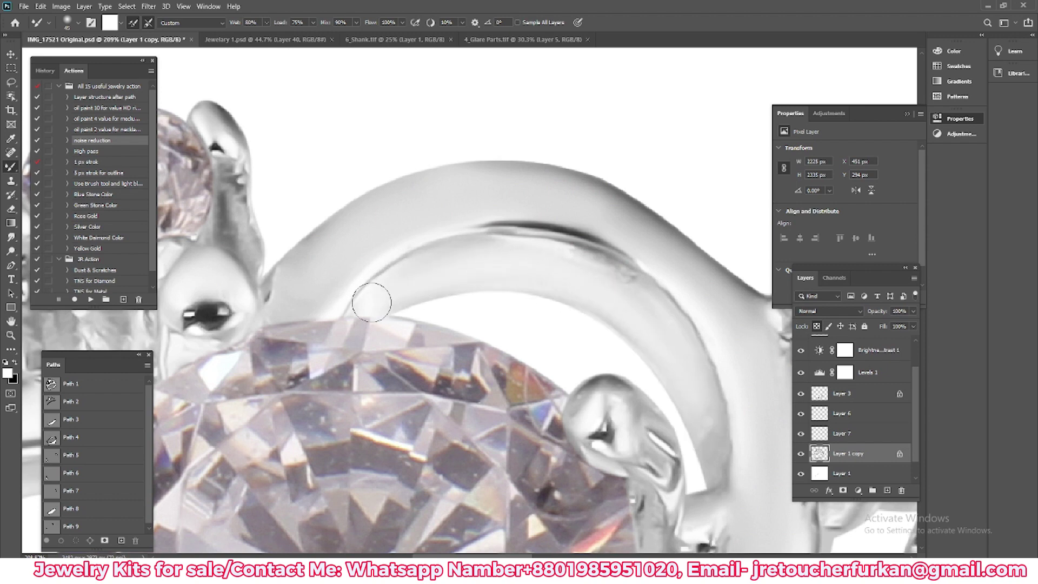
pyautogui.moveTo(590, 274); pyautogui.dragTo(661, 342)
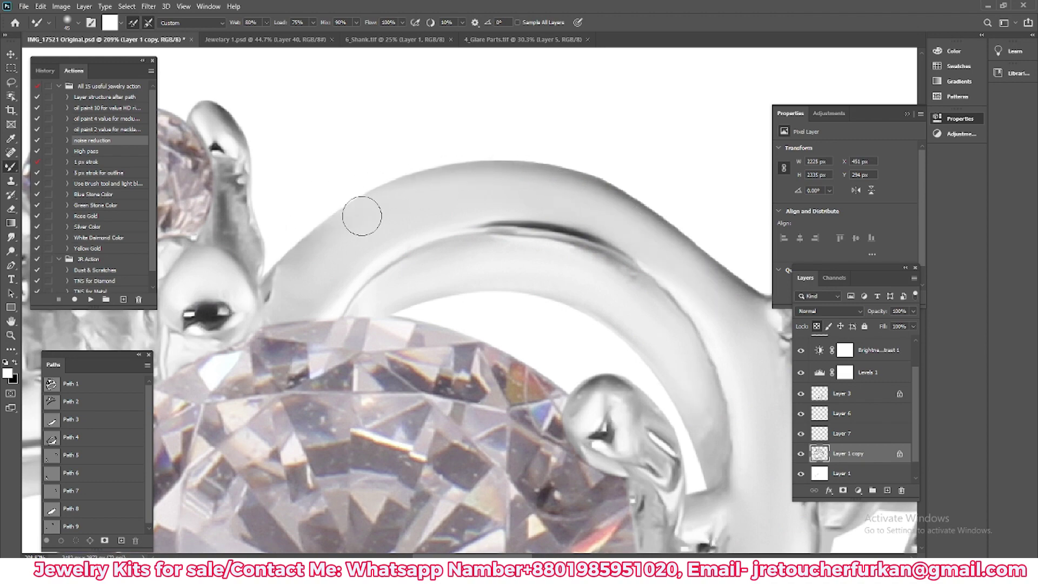
pyautogui.keyDown('alt'); pyautogui.scroll(-5, 394, 339); pyautogui.keyUp('alt')
pyautogui.keyDown('alt'); pyautogui.scroll(4, 394, 339); pyautogui.keyUp('alt')
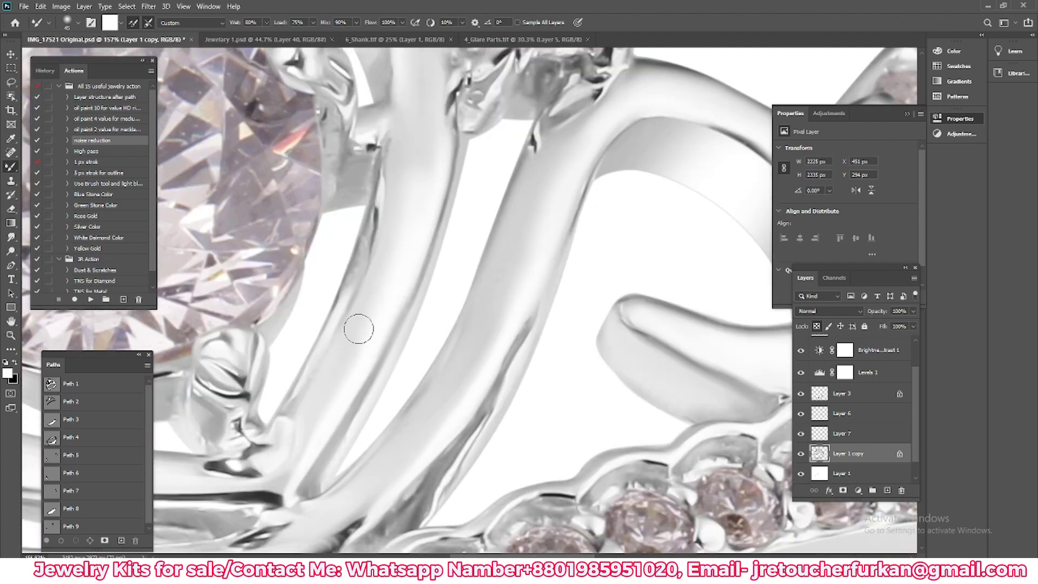
# - Compare against the original photo by toggling the Background alone, then restore all layers
pyautogui.moveTo(359, 329); pyautogui.dragTo(387, 221)
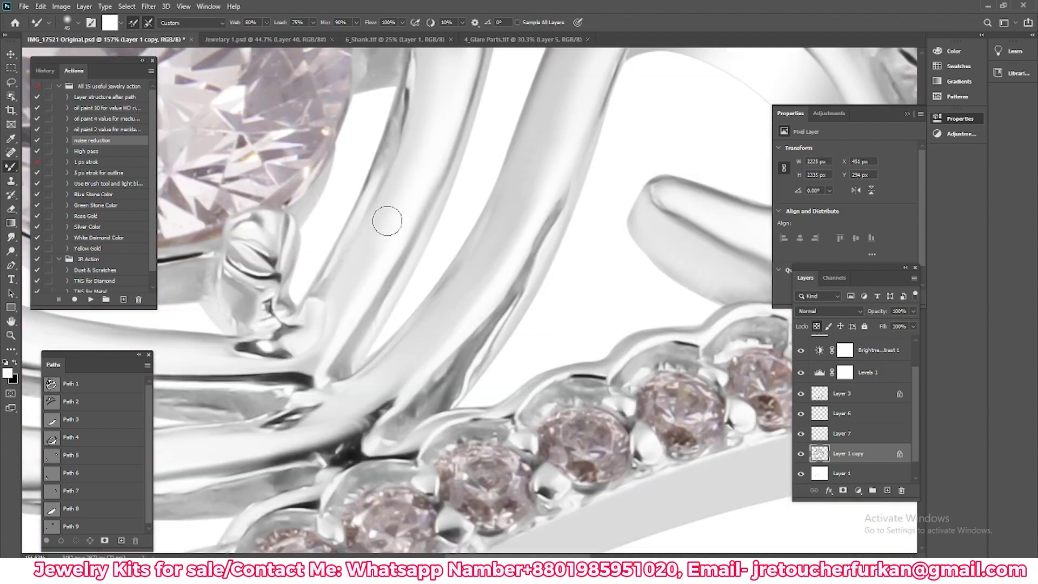
pyautogui.keyDown('alt'); pyautogui.scroll(-8, 465, 227); pyautogui.keyUp('alt')
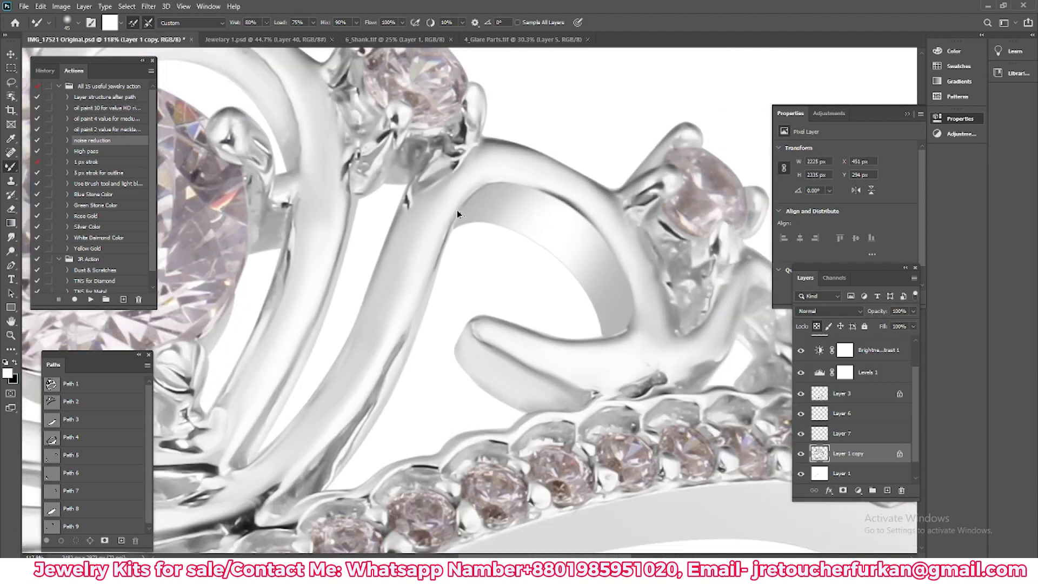
pyautogui.scroll(-1, 865, 448)
pyautogui.keyDown('alt'); pyautogui.click(801, 473); pyautogui.keyUp('alt')
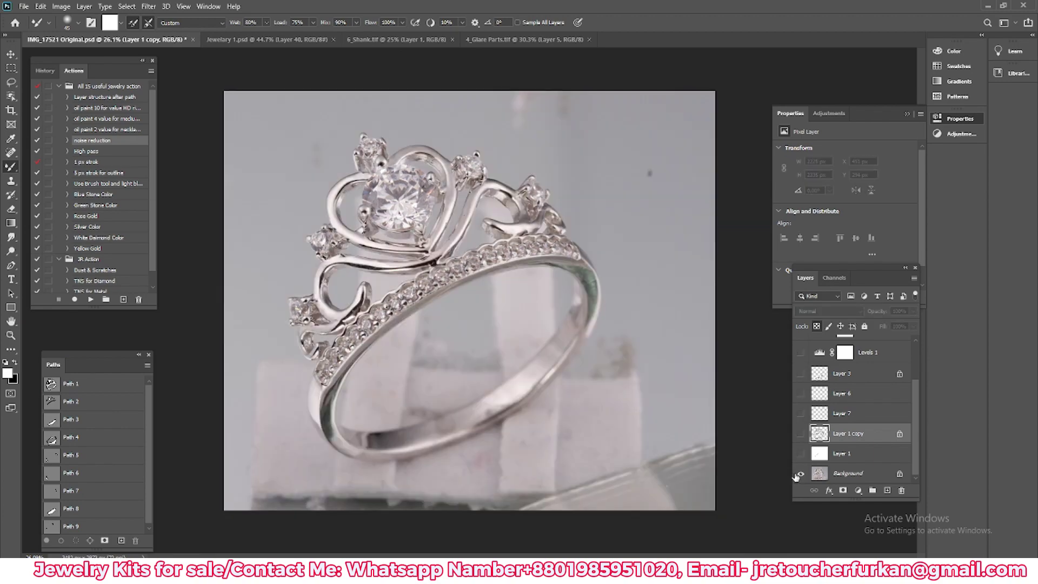
pyautogui.keyDown('alt'); pyautogui.click(800, 474); pyautogui.keyUp('alt')
pyautogui.keyDown('alt'); pyautogui.scroll(3, 475, 242); pyautogui.keyUp('alt')
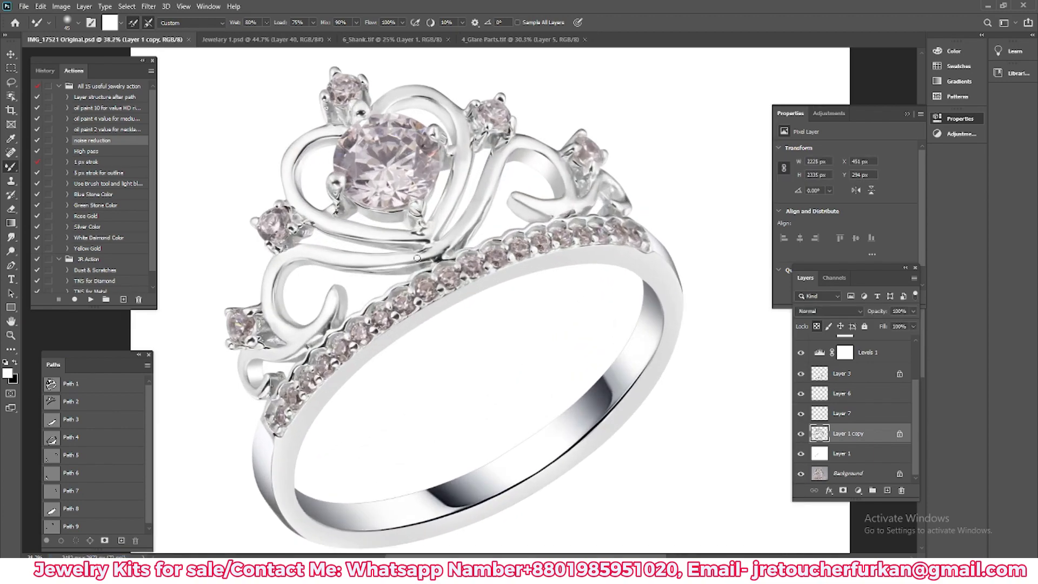
pyautogui.keyDown('alt'); pyautogui.scroll(2, 475, 241); pyautogui.keyUp('alt')
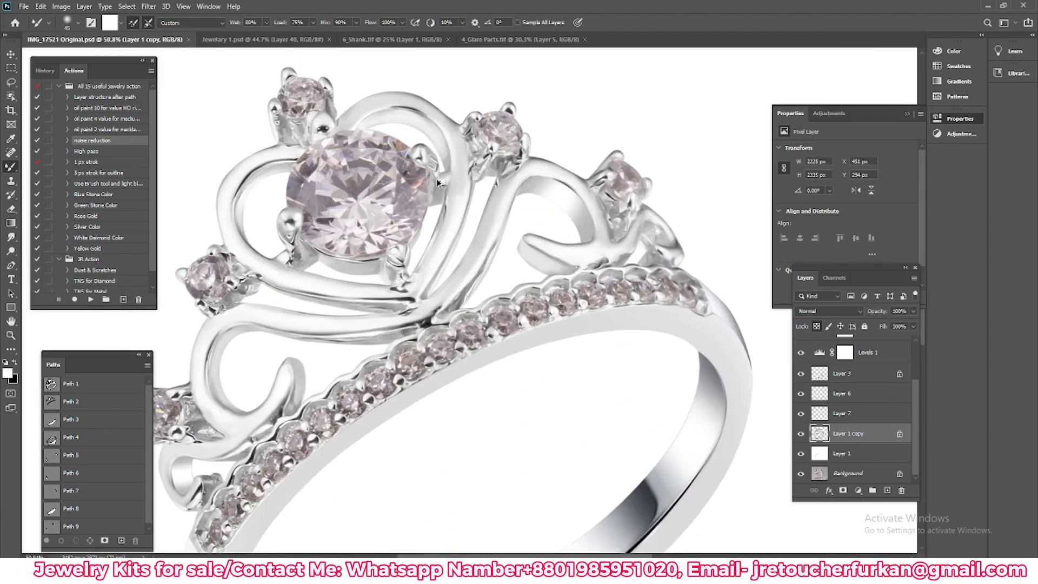
pyautogui.moveTo(251, 288); pyautogui.dragTo(492, 113)
pyautogui.click(11, 237)
pyautogui.keyDown('alt'); pyautogui.scroll(2, 378, 404); pyautogui.keyUp('alt')
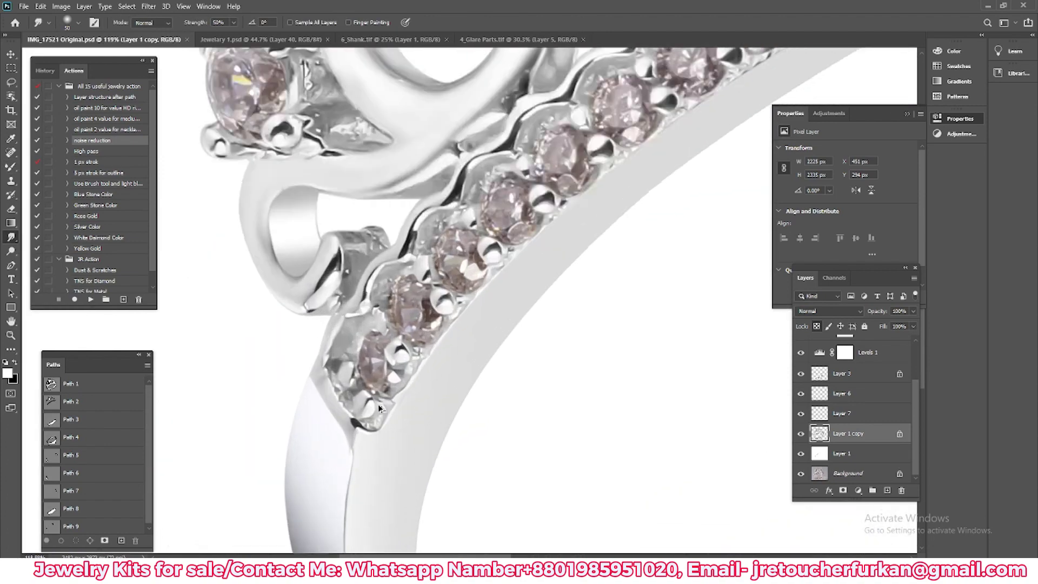
pyautogui.keyDown('alt'); pyautogui.scroll(2, 377, 378); pyautogui.keyUp('alt')
pyautogui.keyDown('alt'); pyautogui.scroll(1, 378, 333); pyautogui.keyUp('alt')
pyautogui.moveTo(368, 295)
pyautogui.mouseDown()
pyautogui.moveTo(413, 419)
pyautogui.moveTo(408, 214)
pyautogui.mouseUp()
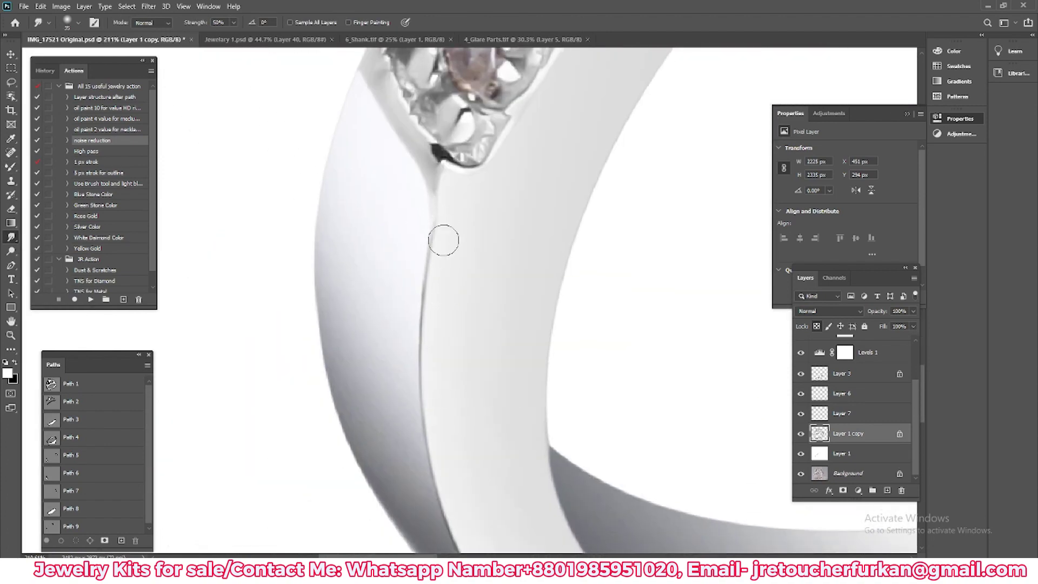
pyautogui.scroll(-3, 441, 216)
pyautogui.scroll(-3, 400, 201)
pyautogui.scroll(-3, 400, 303)
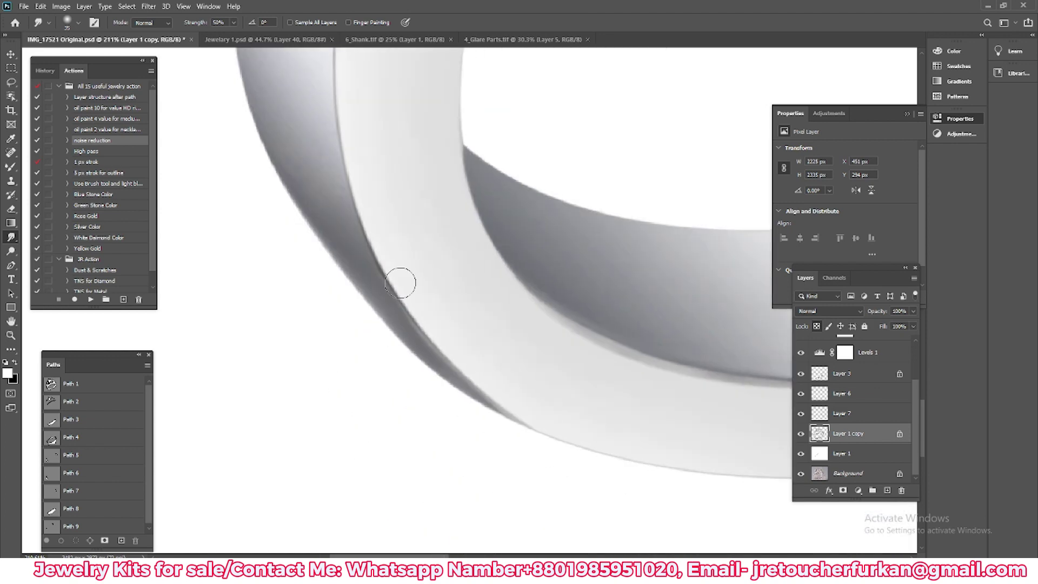
pyautogui.keyDown('alt'); pyautogui.scroll(-3, 528, 438); pyautogui.keyUp('alt')
pyautogui.scroll(2, 432, 259)
pyautogui.keyDown('alt'); pyautogui.scroll(1, 419, 190); pyautogui.keyUp('alt')
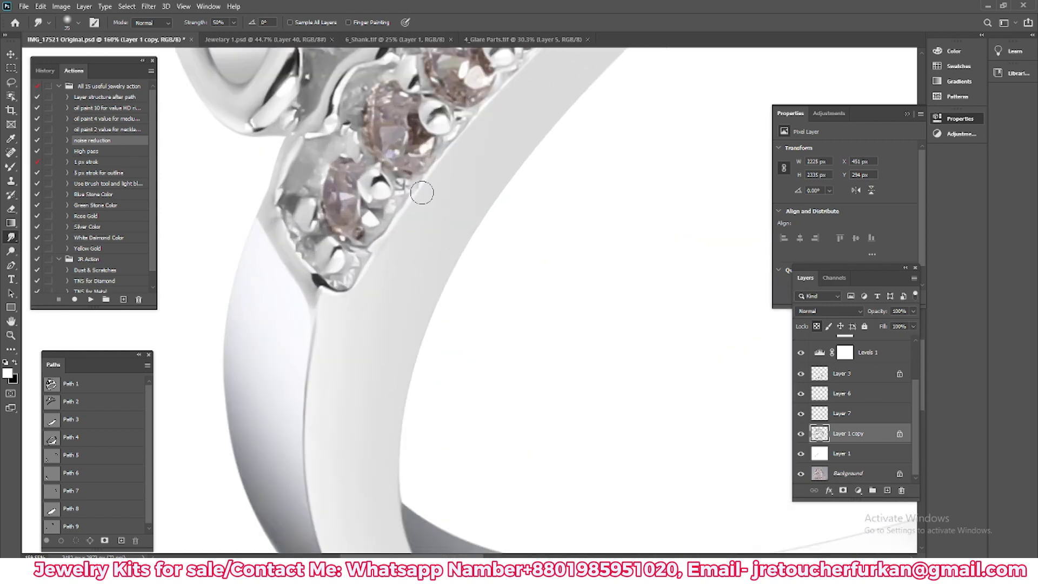
pyautogui.keyDown('alt'); pyautogui.scroll(1, 373, 300); pyautogui.keyUp('alt')
pyautogui.moveTo(373, 299); pyautogui.dragTo(421, 230)
pyautogui.keyDown('alt'); pyautogui.scroll(1, 391, 269); pyautogui.keyUp('alt')
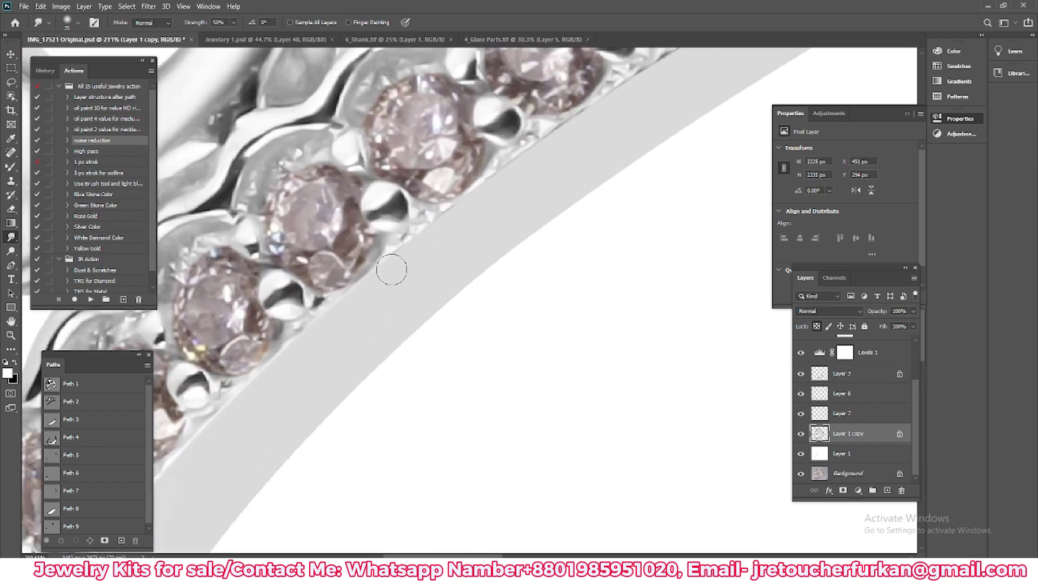
pyautogui.moveTo(494, 197)
pyautogui.mouseDown()
pyautogui.moveTo(431, 287)
pyautogui.moveTo(448, 265)
pyautogui.mouseUp()
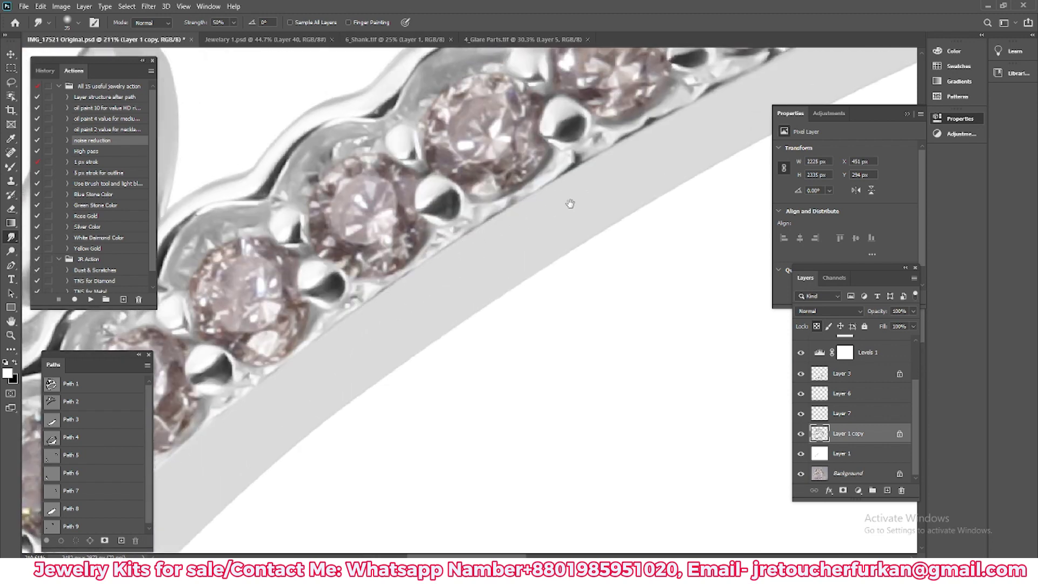
pyautogui.moveTo(570, 203); pyautogui.dragTo(480, 276)
pyautogui.moveTo(582, 221)
pyautogui.mouseDown()
pyautogui.moveTo(459, 331)
pyautogui.moveTo(559, 259)
pyautogui.moveTo(441, 330)
pyautogui.mouseUp()
pyautogui.moveTo(618, 249); pyautogui.dragTo(422, 349)
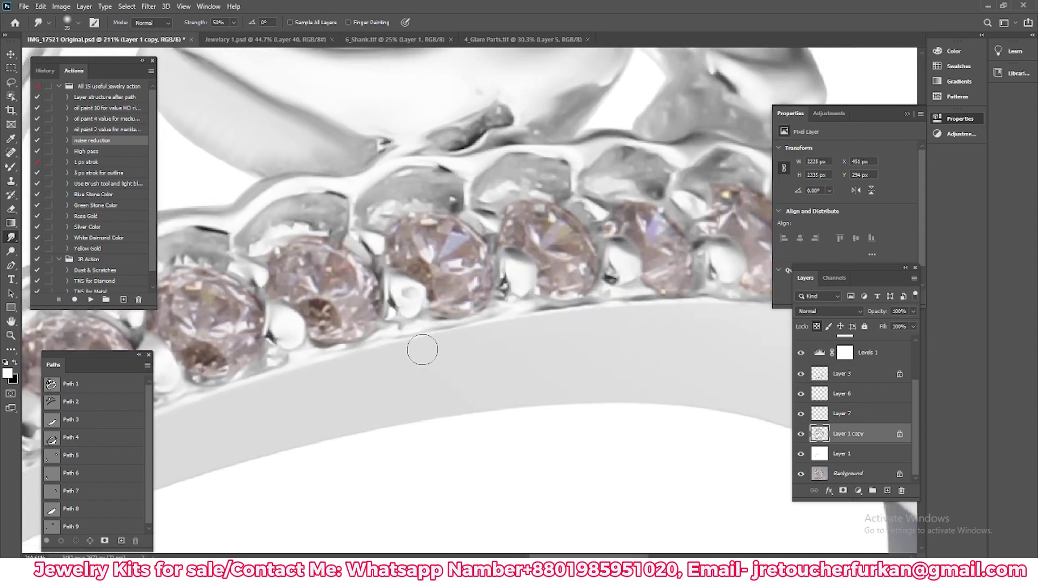
pyautogui.moveTo(627, 317); pyautogui.dragTo(383, 323)
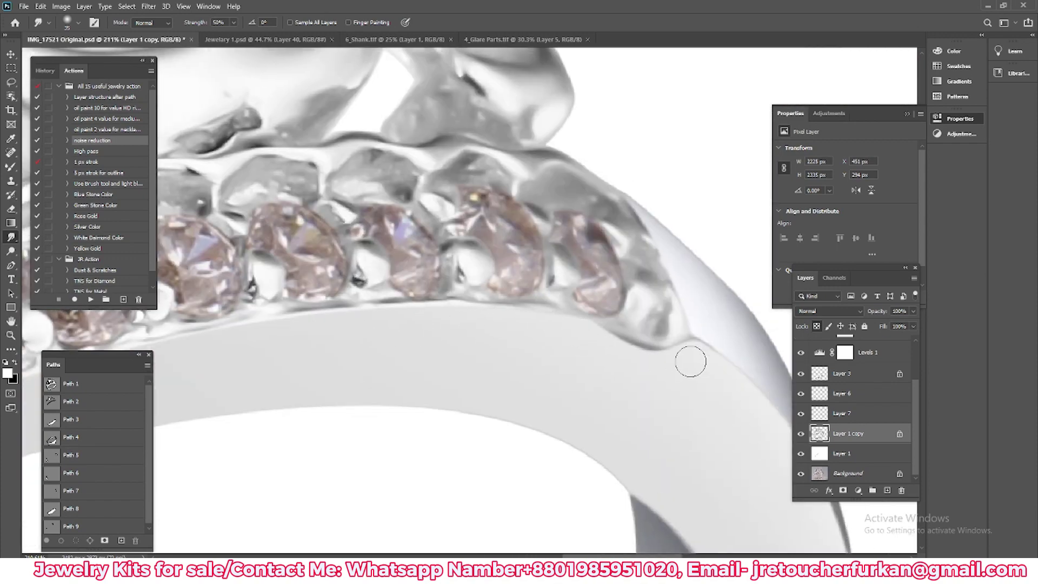
pyautogui.scroll(-1, 691, 361)
pyautogui.scroll(-1, 645, 315)
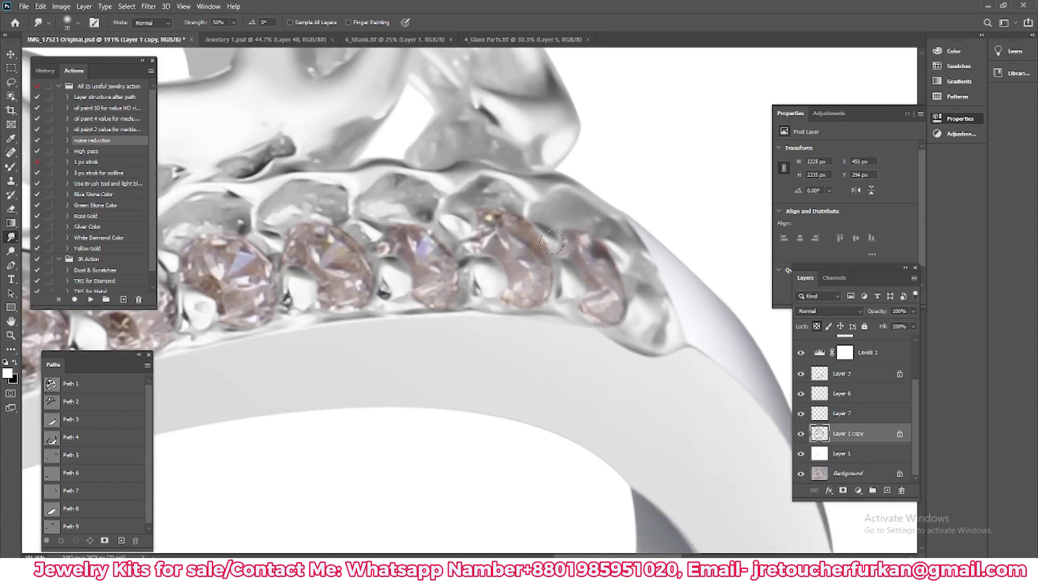
pyautogui.scroll(1, 424, 315)
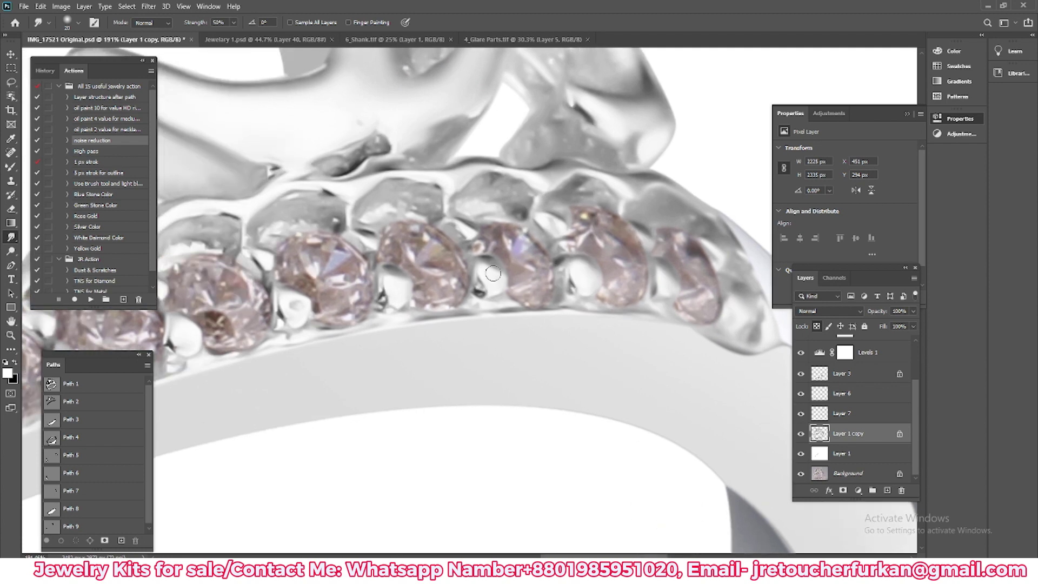
pyautogui.moveTo(467, 229); pyautogui.dragTo(564, 271)
pyautogui.moveTo(518, 216); pyautogui.dragTo(518, 252)
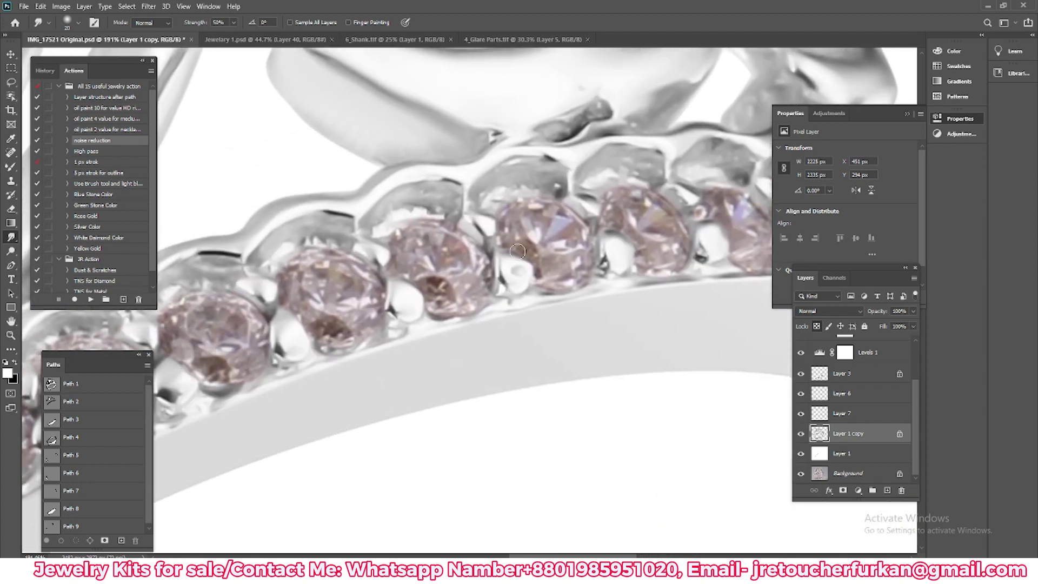
pyautogui.moveTo(484, 216)
pyautogui.mouseDown()
pyautogui.moveTo(473, 295)
pyautogui.moveTo(492, 297)
pyautogui.moveTo(467, 315)
pyautogui.moveTo(501, 294)
pyautogui.mouseUp()
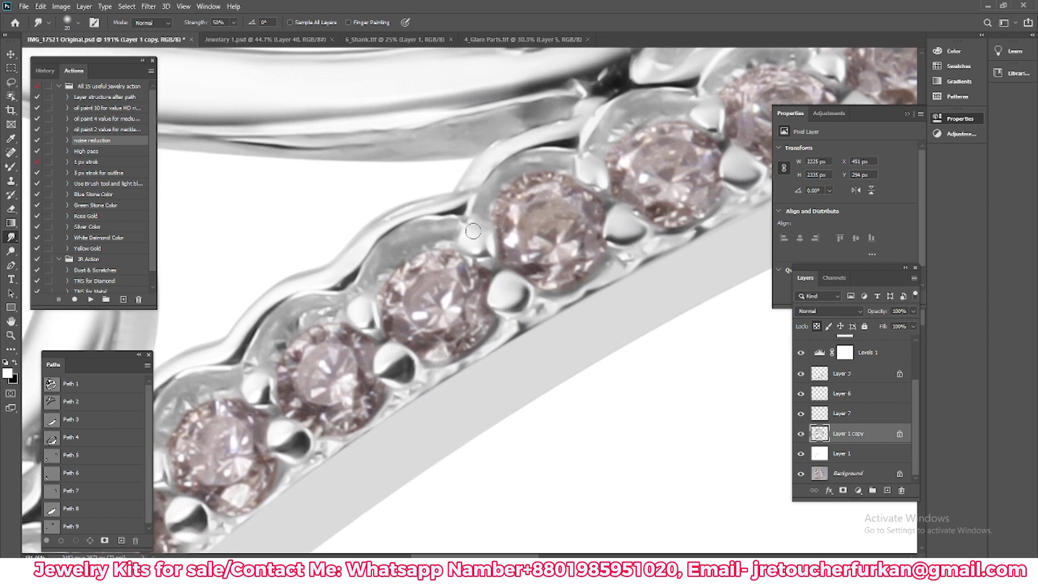
pyautogui.moveTo(474, 231)
pyautogui.mouseDown()
pyautogui.moveTo(503, 263)
pyautogui.moveTo(561, 244)
pyautogui.mouseUp()
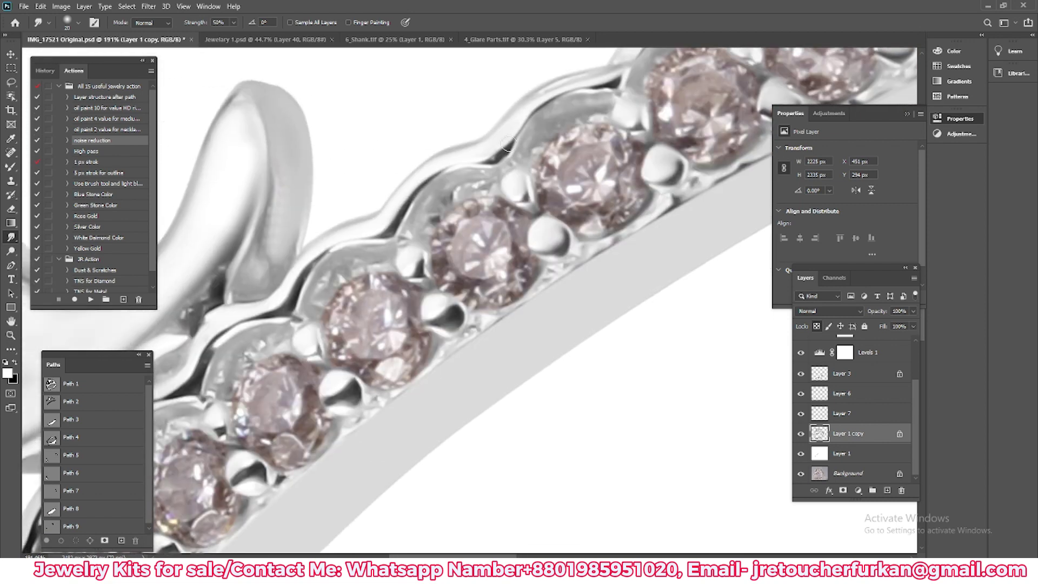
pyautogui.moveTo(436, 265); pyautogui.dragTo(533, 137)
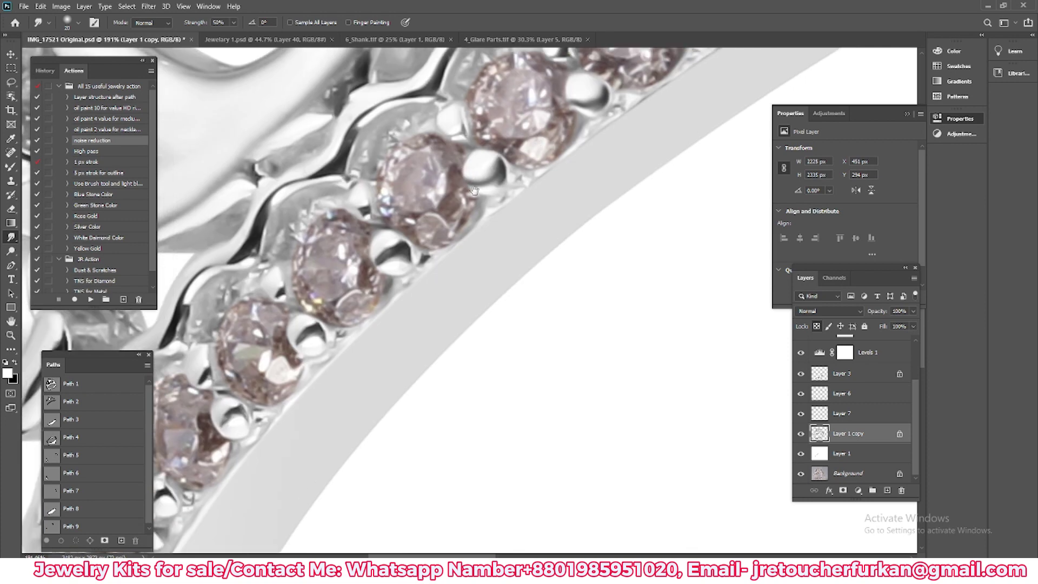
pyautogui.moveTo(383, 249); pyautogui.dragTo(479, 298)
pyautogui.scroll(-3, 468, 306)
pyautogui.scroll(2, 460, 298)
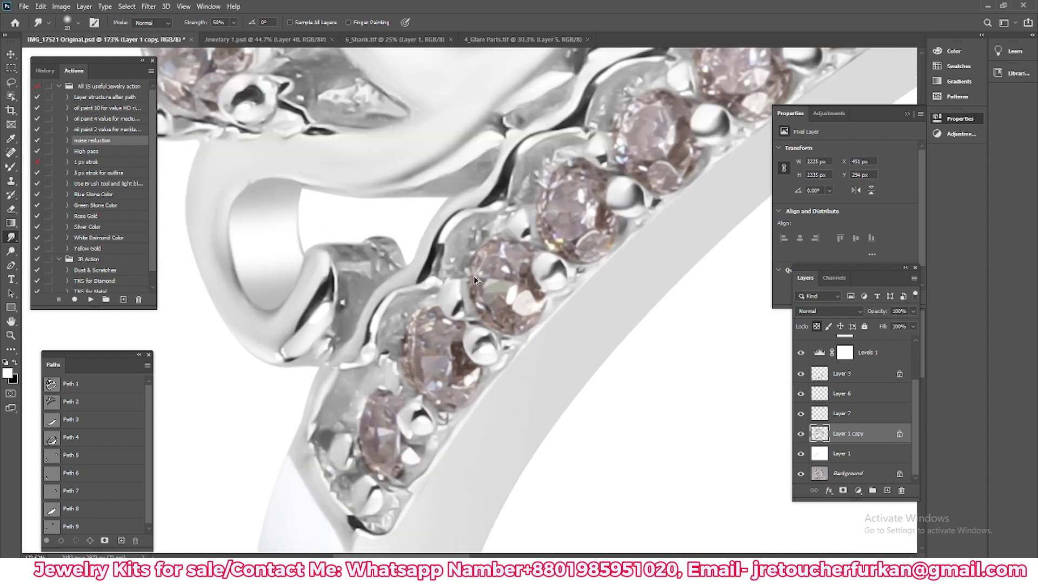
pyautogui.scroll(2, 450, 286)
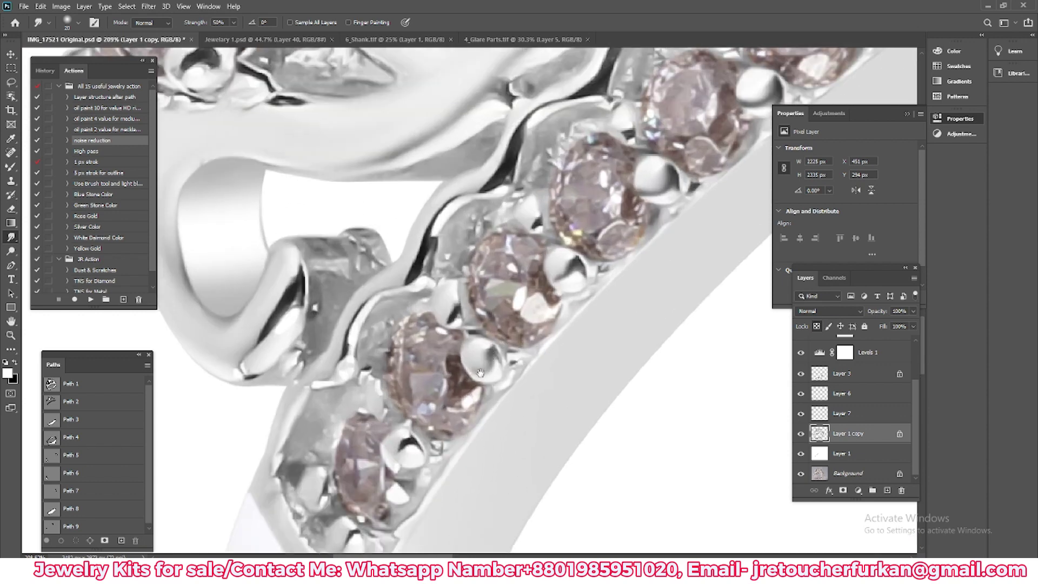
pyautogui.moveTo(480, 373); pyautogui.dragTo(410, 300)
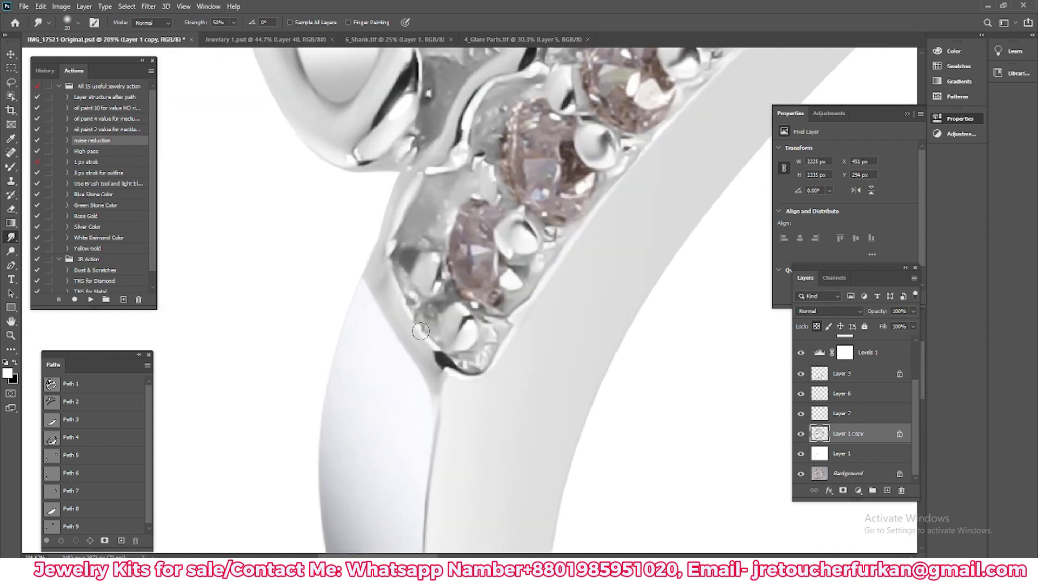
pyautogui.scroll(-3, 486, 347)
pyautogui.scroll(3, 449, 348)
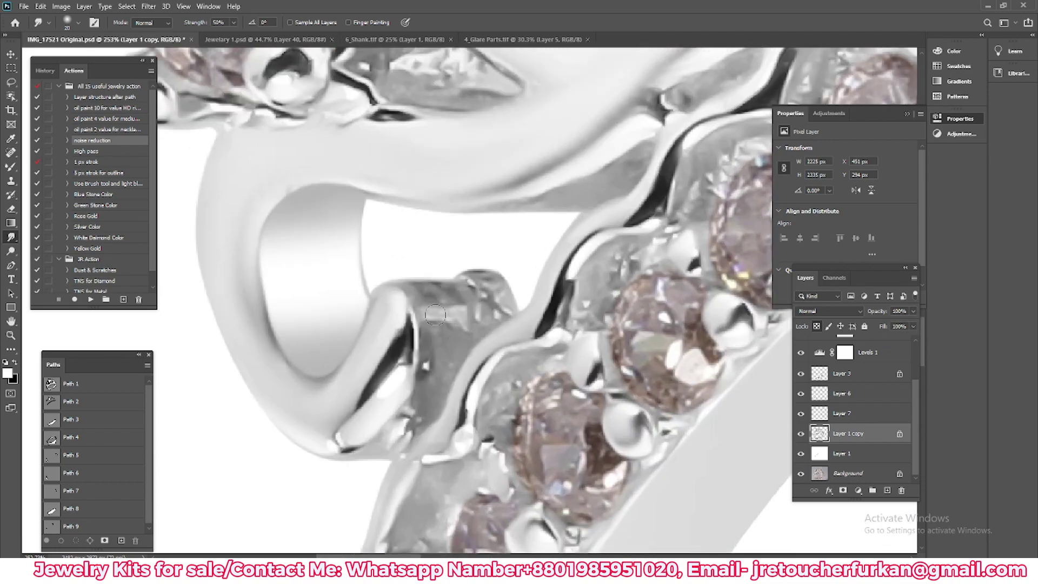
pyautogui.scroll(-3, 411, 349)
# - Zoom in on the centre diamond's prong and blend away the dark spot on its head
pyautogui.scroll(1, 379, 350)
pyautogui.scroll(3, 376, 350)
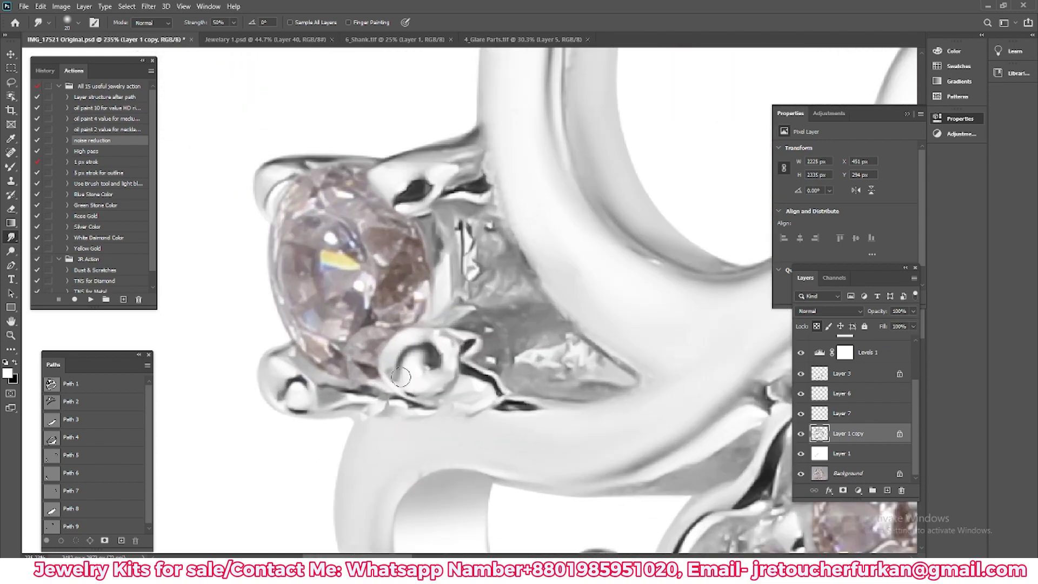
pyautogui.moveTo(411, 340); pyautogui.dragTo(490, 327)
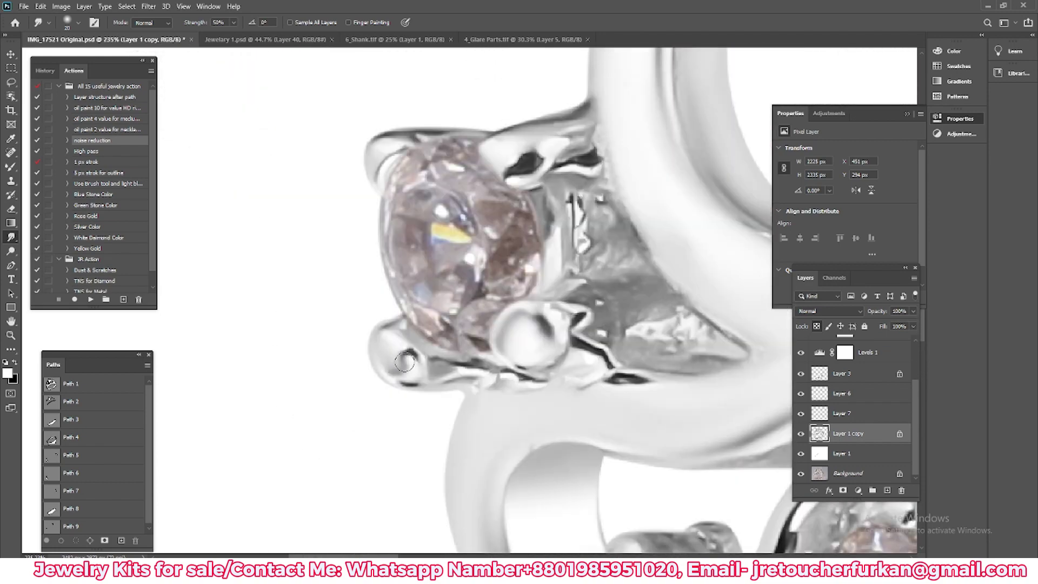
pyautogui.scroll(3, 415, 362)
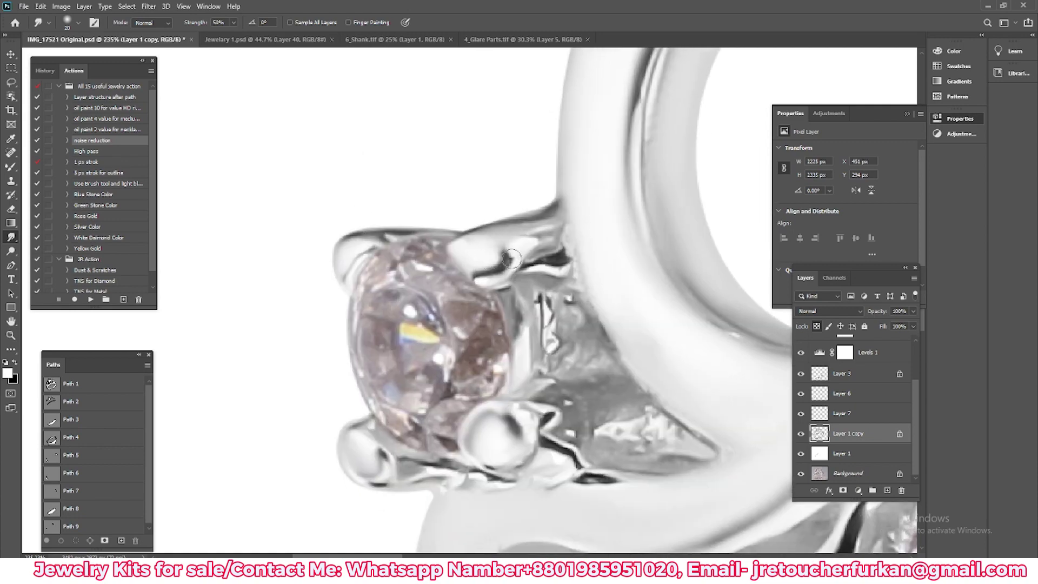
pyautogui.scroll(-5, 511, 258)
pyautogui.scroll(5, 436, 387)
pyautogui.scroll(3, 356, 126)
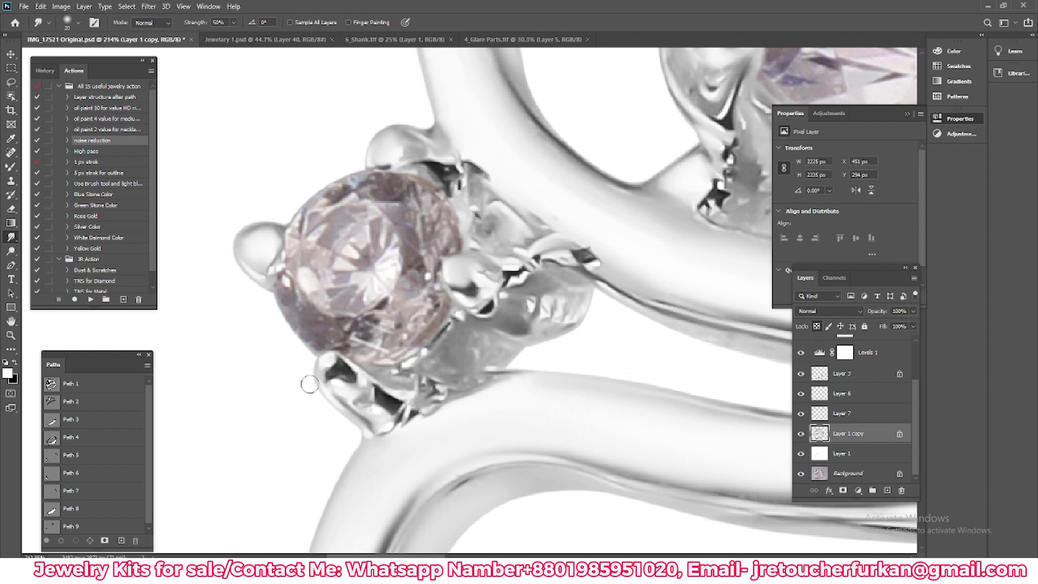
pyautogui.scroll(5, 503, 254)
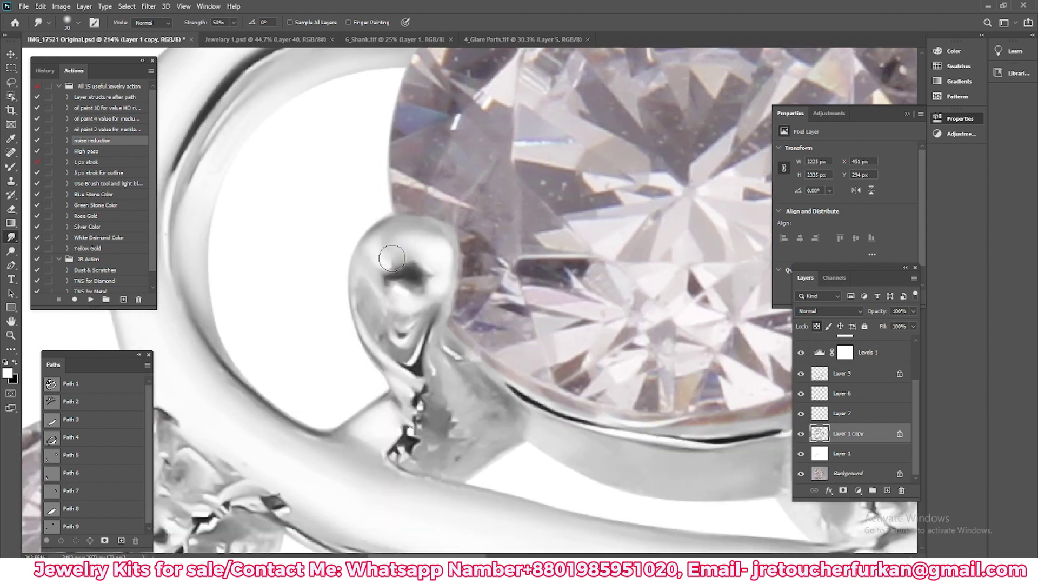
pyautogui.moveTo(392, 258)
pyautogui.mouseDown()
pyautogui.moveTo(399, 241)
pyautogui.moveTo(433, 258)
pyautogui.mouseUp()
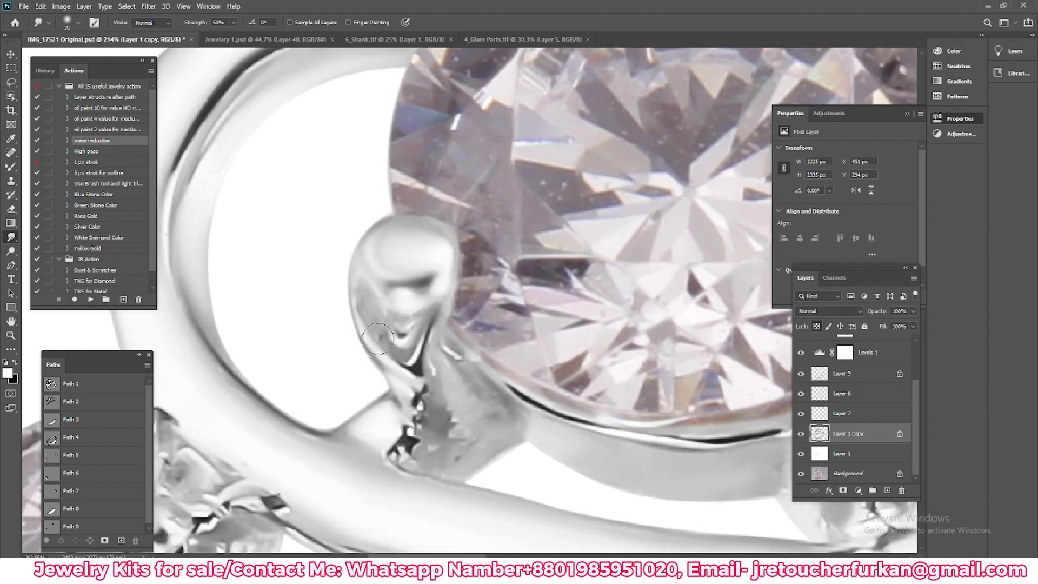
# - Zoom in and out around the centre stone's prongs to inspect the cleaned metal
pyautogui.scroll(-3, 474, 436)
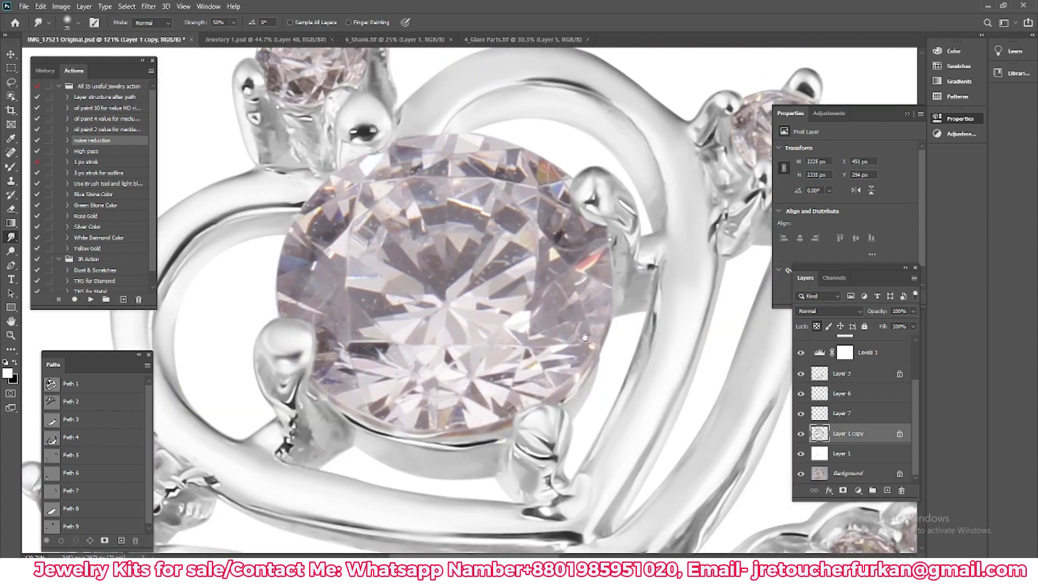
pyautogui.scroll(3, 584, 336)
pyautogui.scroll(2, 308, 238)
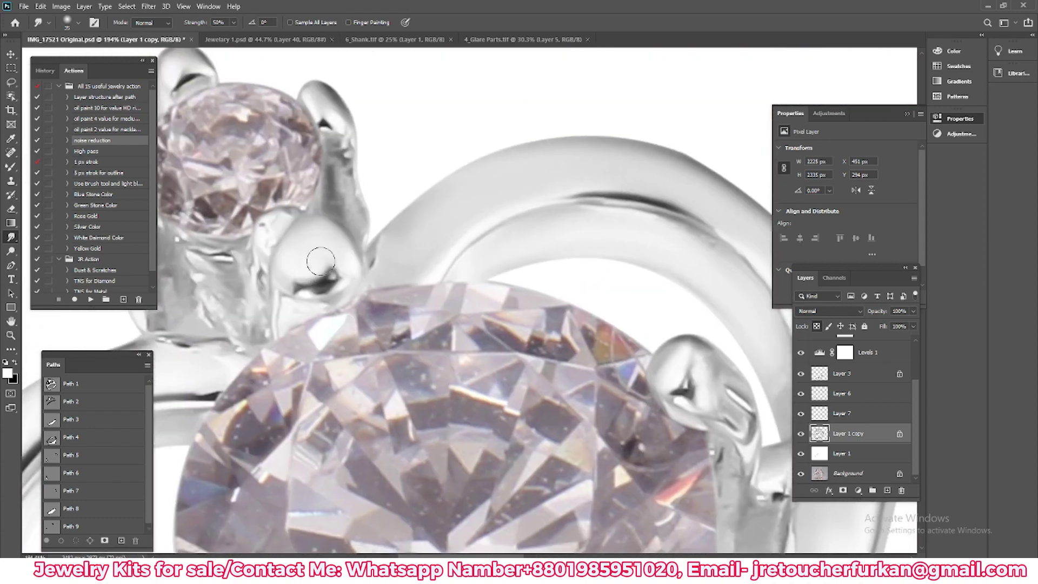
pyautogui.scroll(5, 403, 212)
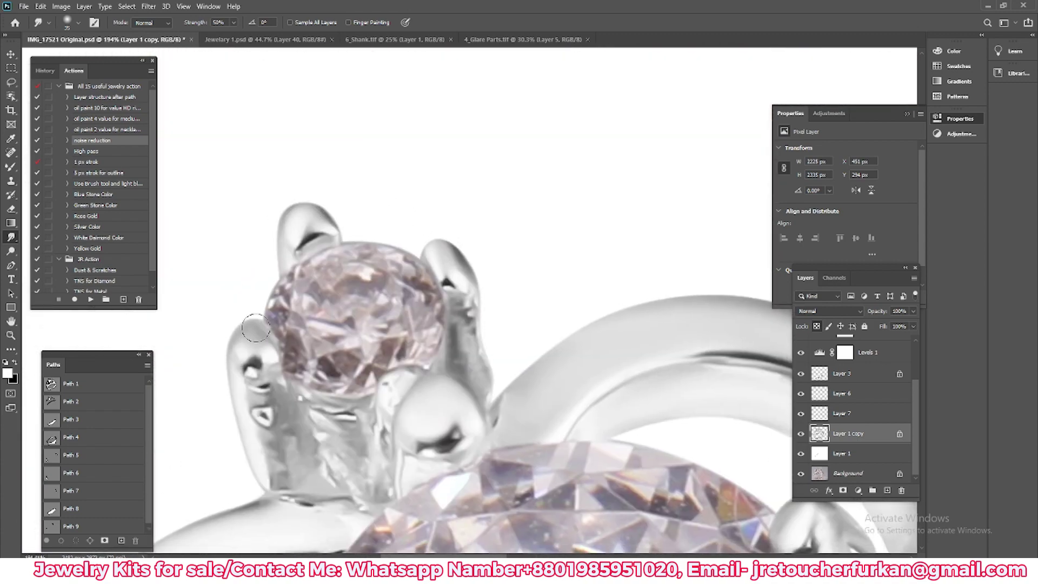
pyautogui.scroll(-4, 540, 319)
pyautogui.scroll(4, 544, 318)
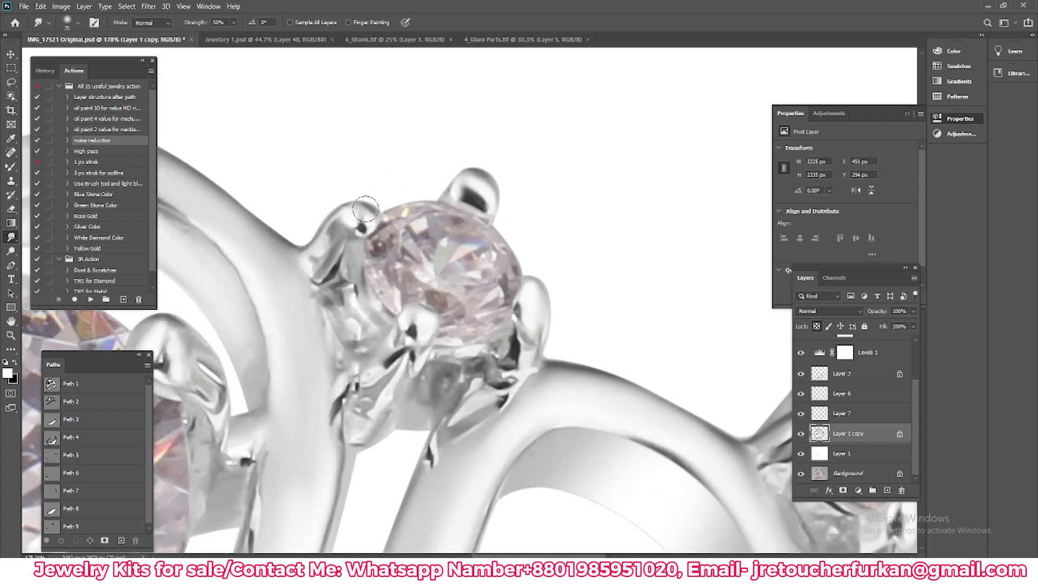
pyautogui.scroll(-4, 395, 376)
pyautogui.scroll(4, 331, 233)
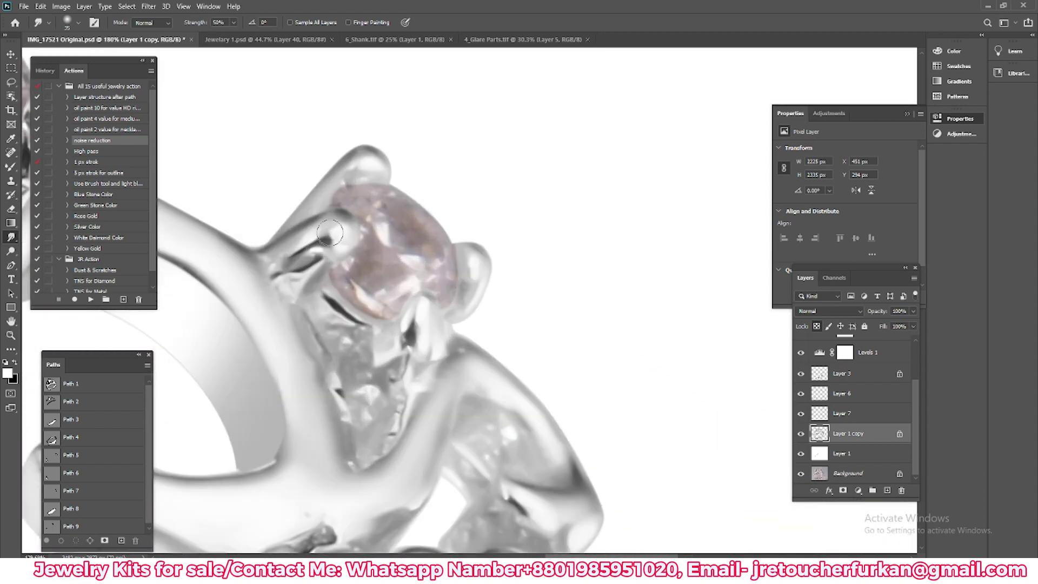
pyautogui.scroll(-2, 460, 287)
pyautogui.scroll(-2, 442, 325)
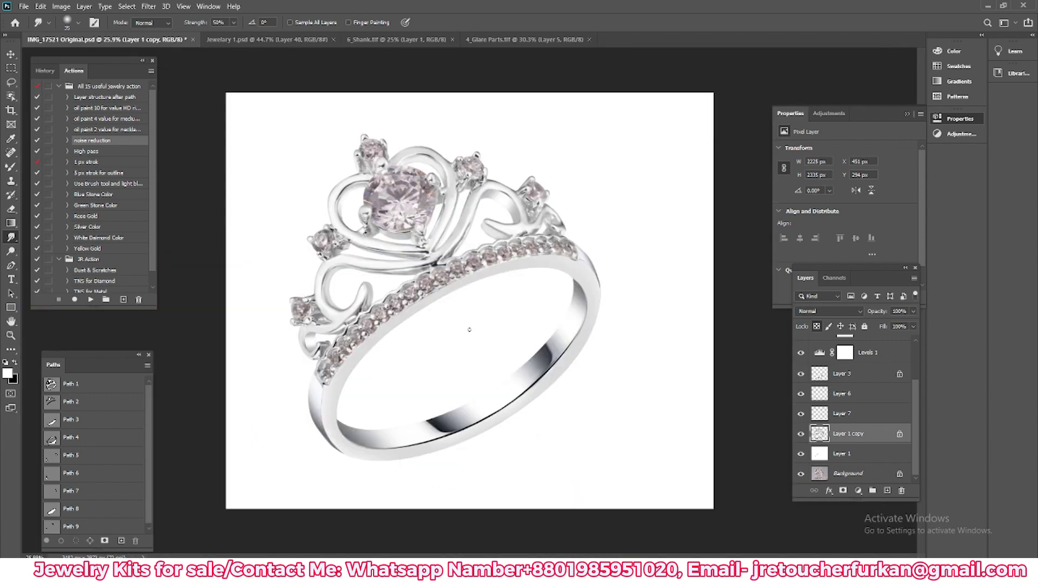
pyautogui.scroll(2, 346, 303)
pyautogui.press('v')
pyautogui.scroll(2, 343, 300)
pyautogui.scroll(-2, 343, 299)
pyautogui.scroll(2, 899, 426)
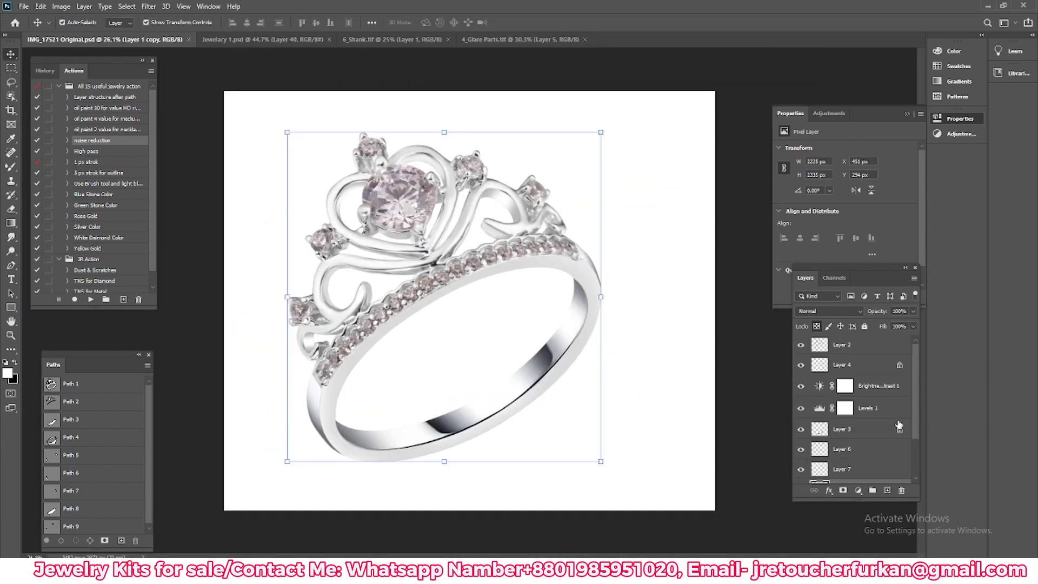
pyautogui.click(840, 347)
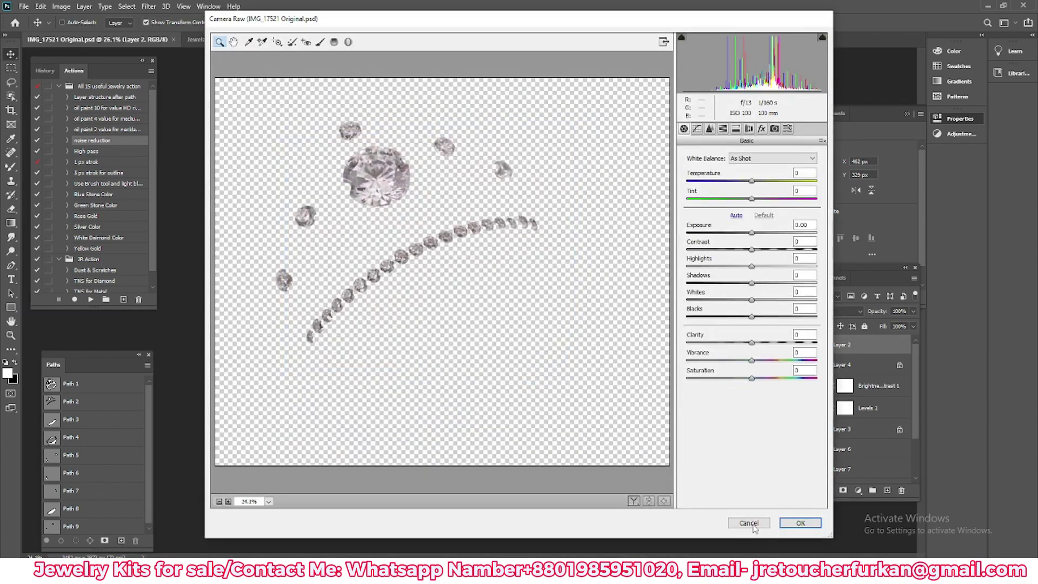
pyautogui.scroll(3, 426, 286)
pyautogui.scroll(-2, 426, 287)
pyautogui.scroll(1, 427, 287)
pyautogui.scroll(-2, 426, 287)
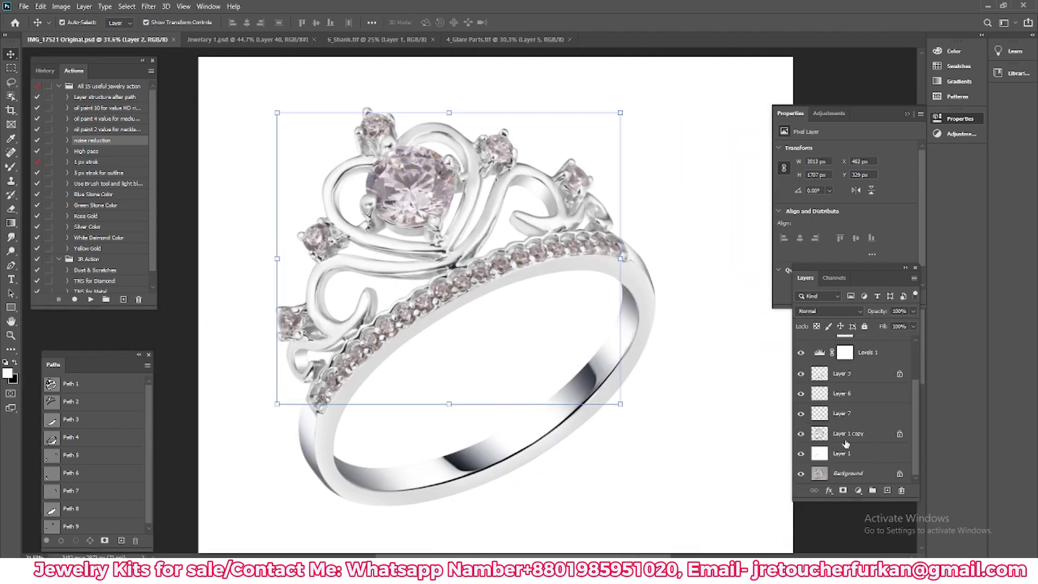
pyautogui.keyDown('ctrl'); pyautogui.click(433, 313); pyautogui.keyUp('ctrl')
pyautogui.scroll(2, 447, 343)
pyautogui.scroll(-1, 488, 361)
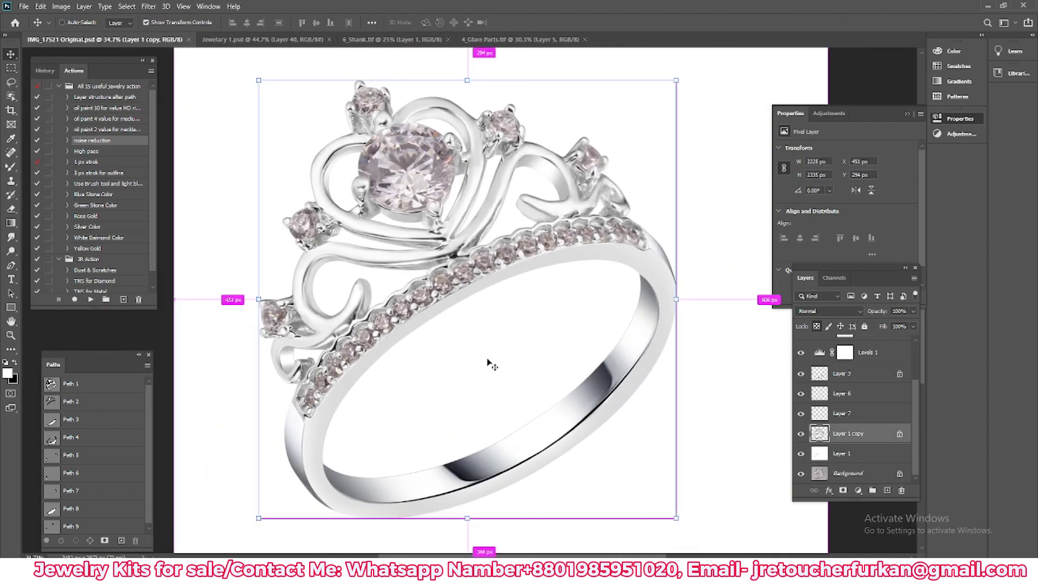
pyautogui.scroll(3, 848, 376)
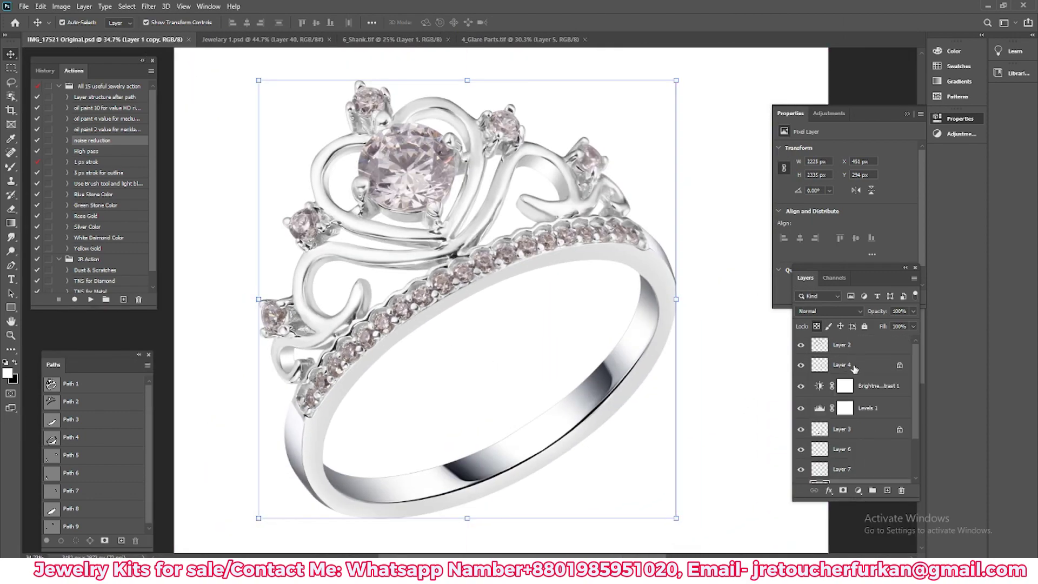
pyautogui.keyDown('ctrl'); pyautogui.click(853, 370); pyautogui.keyUp('ctrl')
pyautogui.scroll(-3, 847, 427)
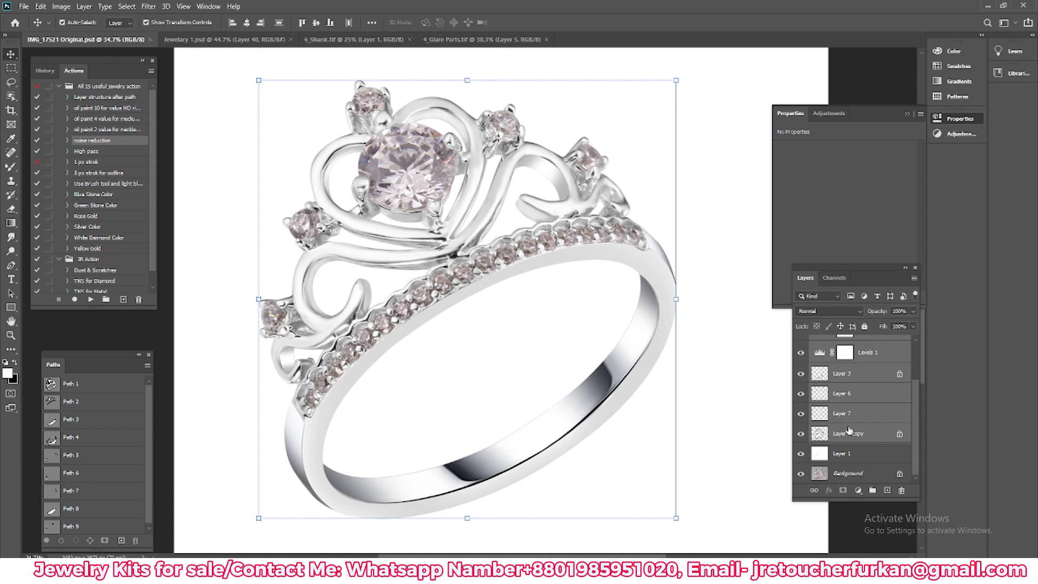
# - Merge the ring into one layer, keeping a hidden backup copy of the group, and save
pyautogui.hotkey('ctrl', 'e')
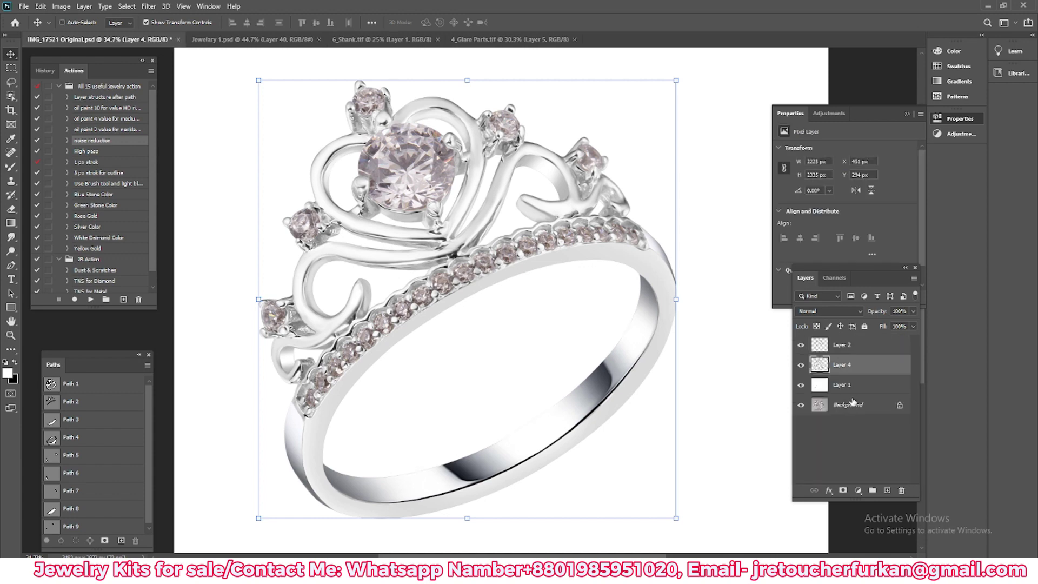
pyautogui.hotkey('ctrl', 'z')
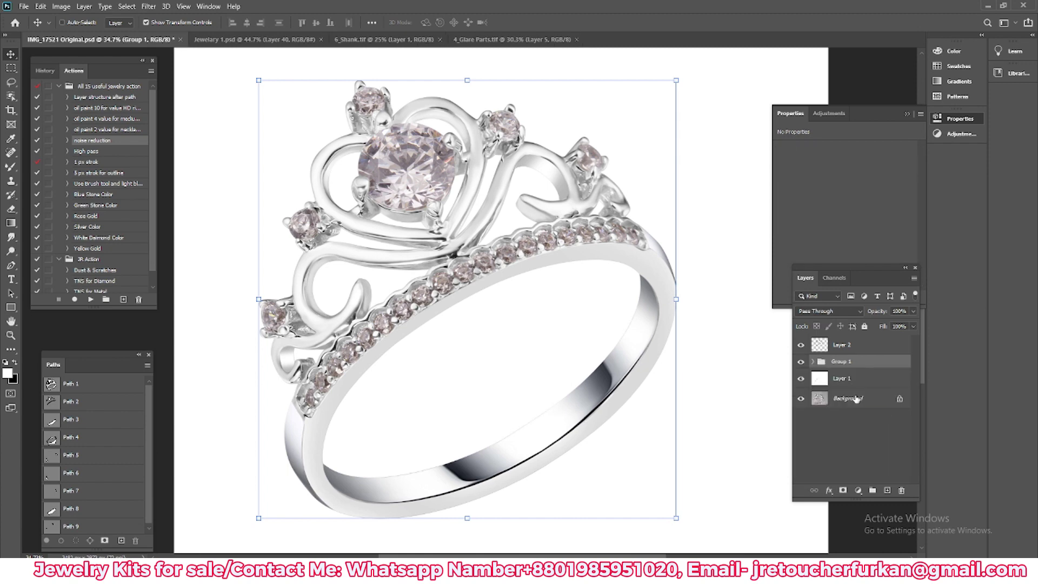
pyautogui.click(819, 378)
pyautogui.hotkey('ctrl', 'e')
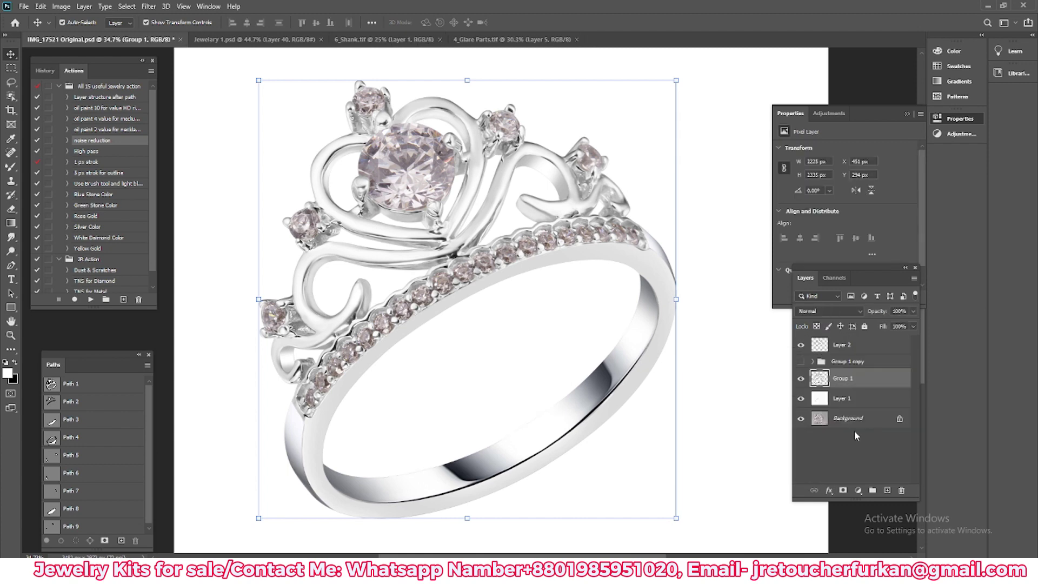
pyautogui.hotkey('ctrl', '0')
pyautogui.hotkey('ctrl', 's')
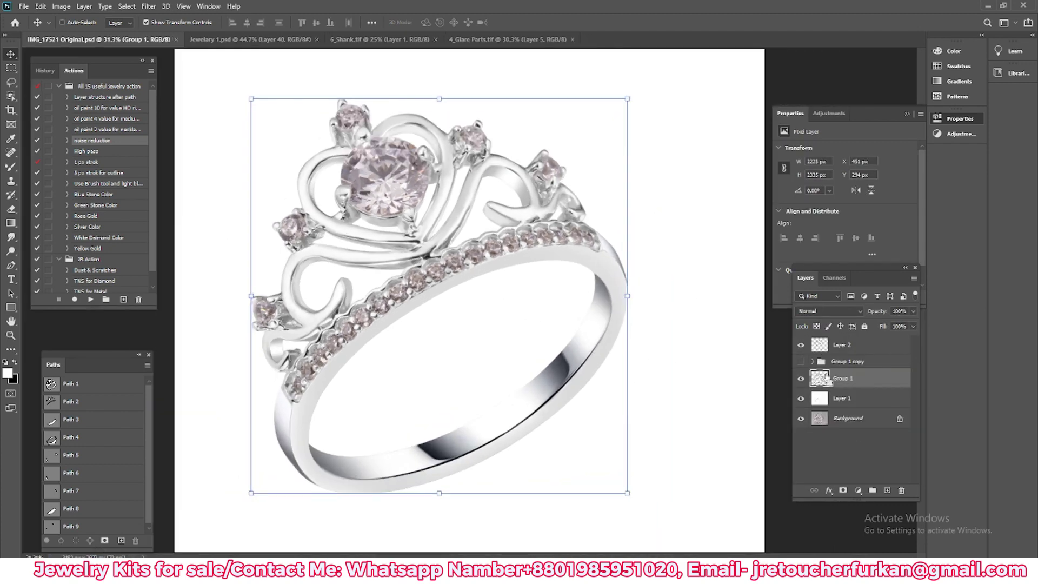
# - Fill the loaded ring selection on a new layer with silver grey sampled from the reference
pyautogui.keyDown('ctrl'); pyautogui.click(819, 378); pyautogui.keyUp('ctrl')
pyautogui.click(887, 490)
pyautogui.click(252, 40)
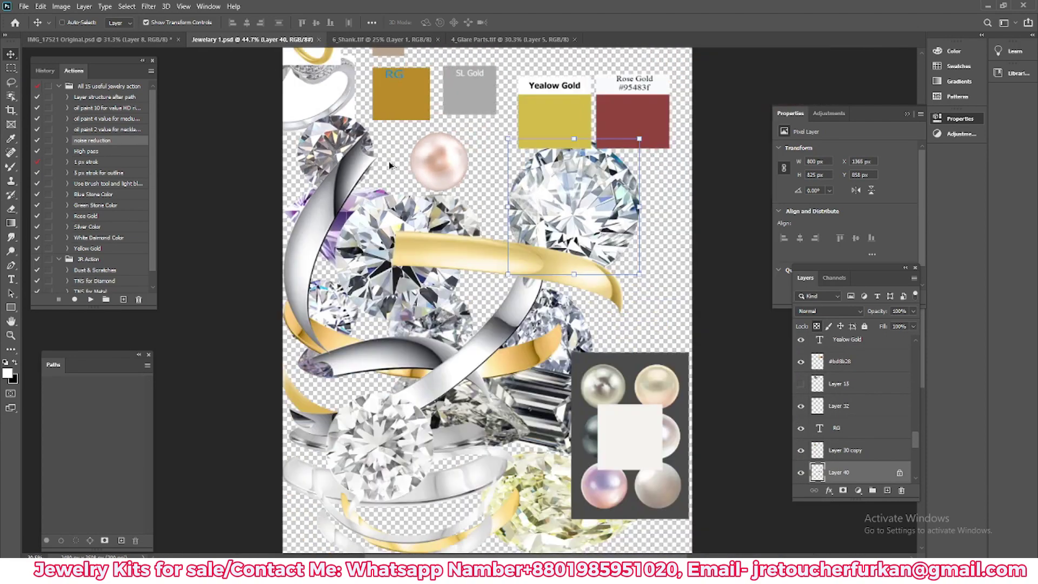
pyautogui.keyDown('alt'); pyautogui.scroll(3, 388, 161); pyautogui.keyUp('alt')
pyautogui.press('i')
pyautogui.click(97, 39)
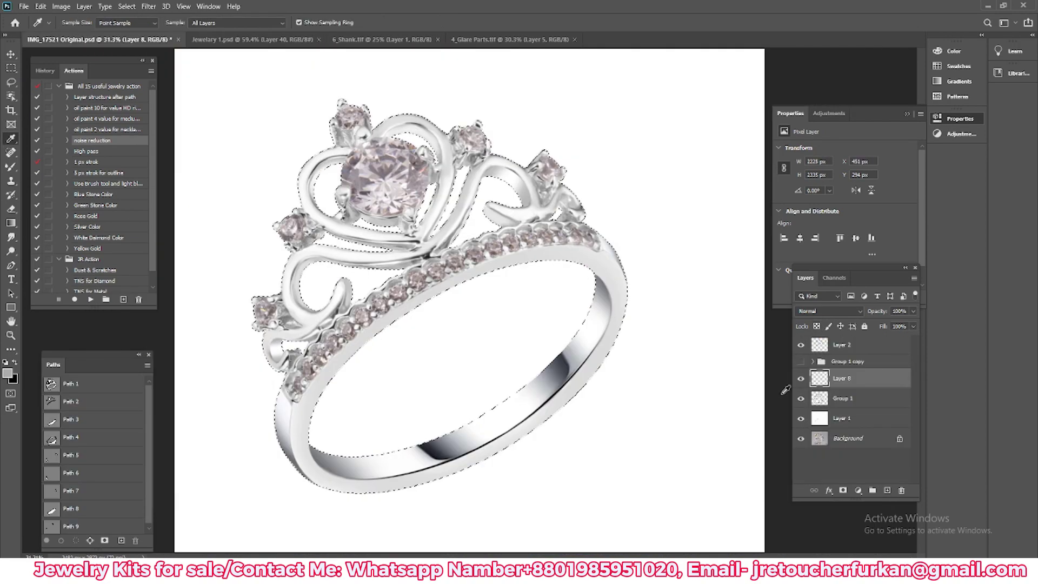
pyautogui.hotkey('alt', 'BackSpace')
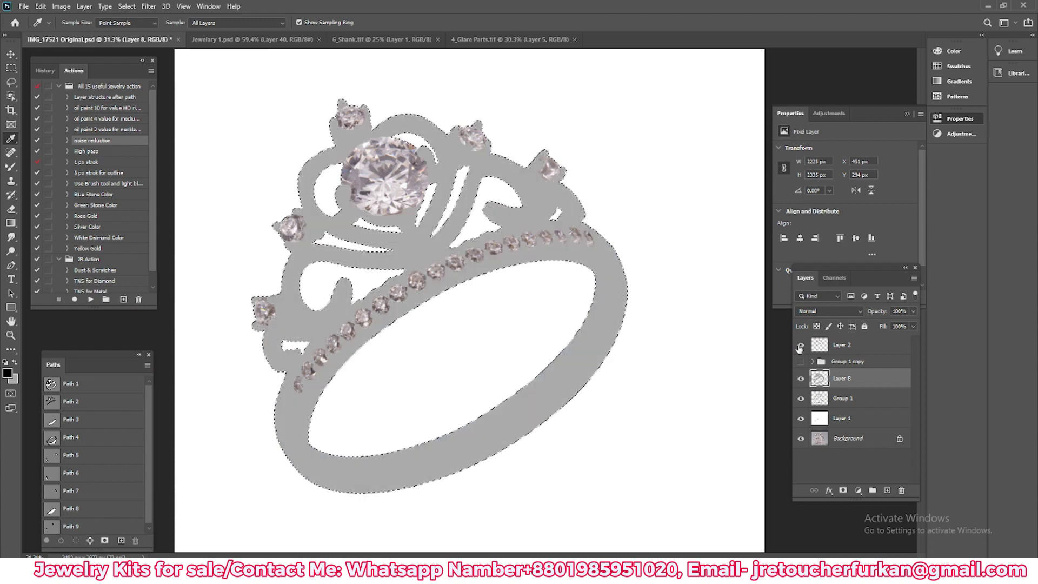
# - Set the grey fill layer's blend mode to Color and drop the selection
pyautogui.click(828, 311)
pyautogui.click(811, 541)
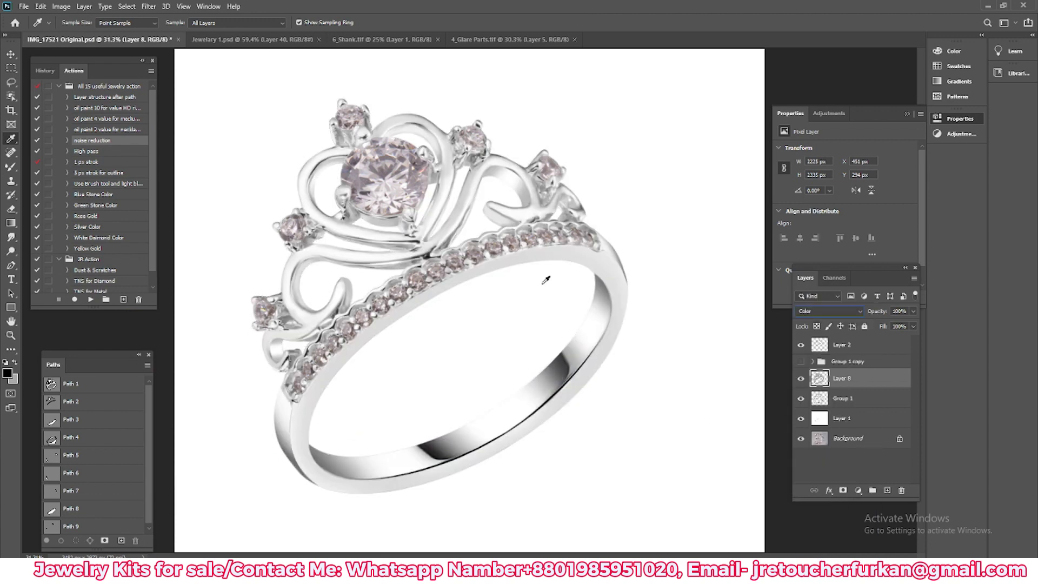
pyautogui.press('v')
pyautogui.hotkey('ctrl', 'd')
# - Move Layer 8 above Group 1 copy and compare the ring with and without the tint
pyautogui.click(801, 379)
pyautogui.click(801, 379)
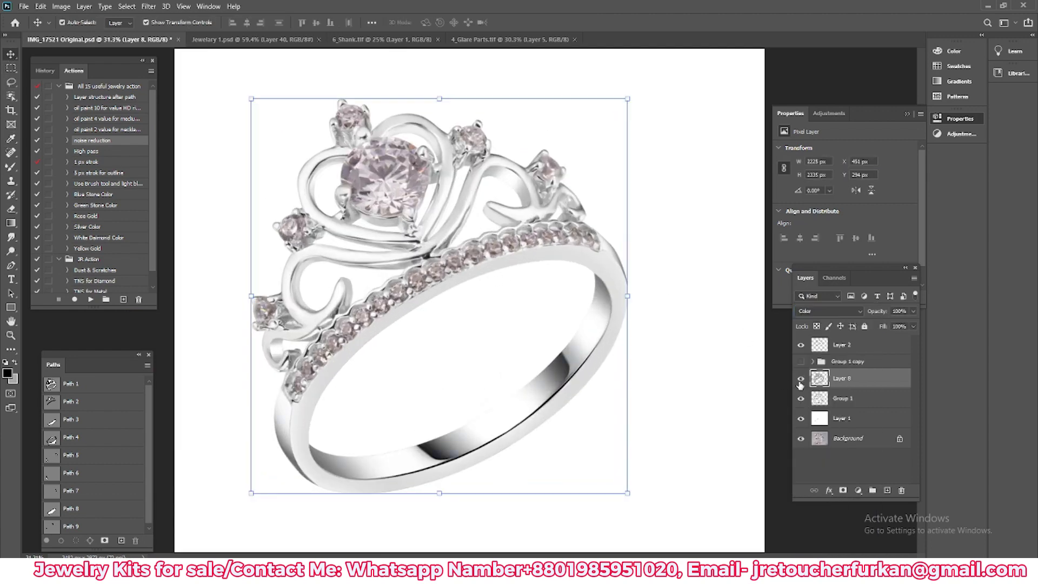
pyautogui.click(801, 378)
pyautogui.click(801, 378)
pyautogui.moveTo(841, 380)
pyautogui.mouseDown()
pyautogui.moveTo(846, 359)
pyautogui.moveTo(841, 380)
pyautogui.mouseUp()
pyautogui.keyDown('alt'); pyautogui.click(801, 438); pyautogui.keyUp('alt')
pyautogui.keyDown('alt'); pyautogui.click(802, 438); pyautogui.keyUp('alt')
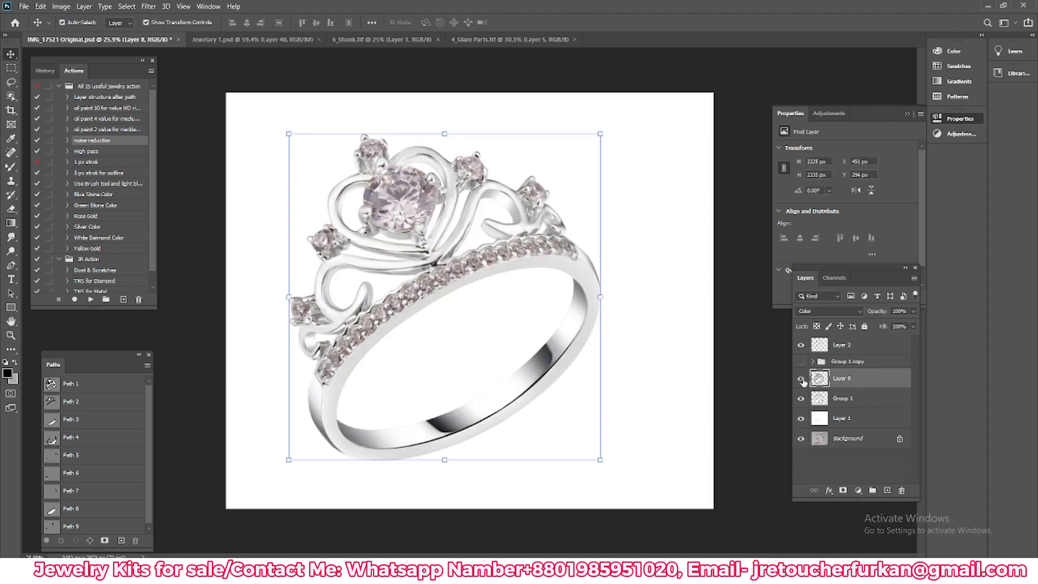
pyautogui.hotkey('ctrl', '0')
# - Add a Curves adjustment above Layer 8 with a midpoint set on the curve
pyautogui.click(858, 490)
pyautogui.click(872, 362)
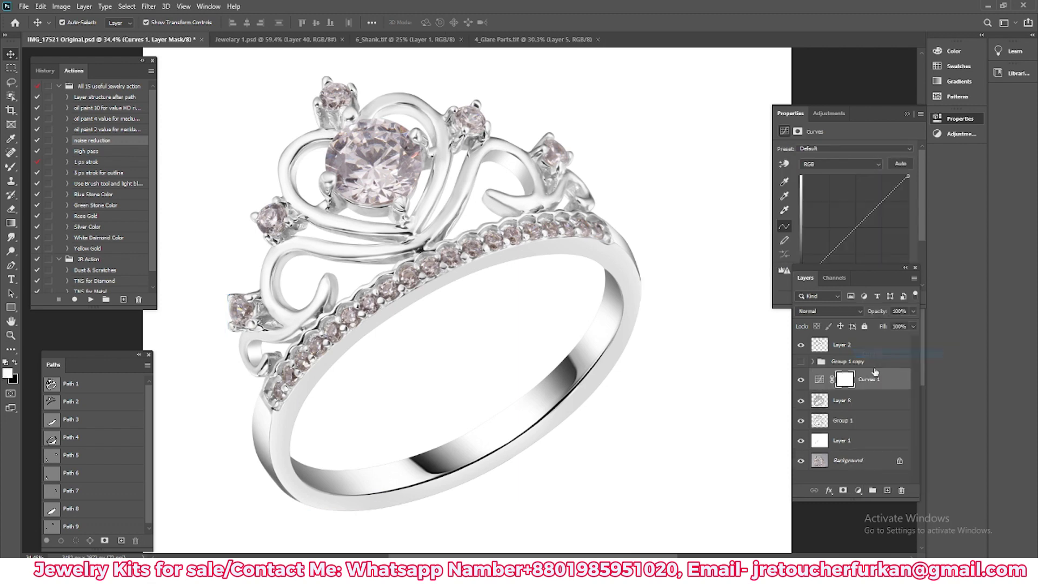
pyautogui.click(861, 218)
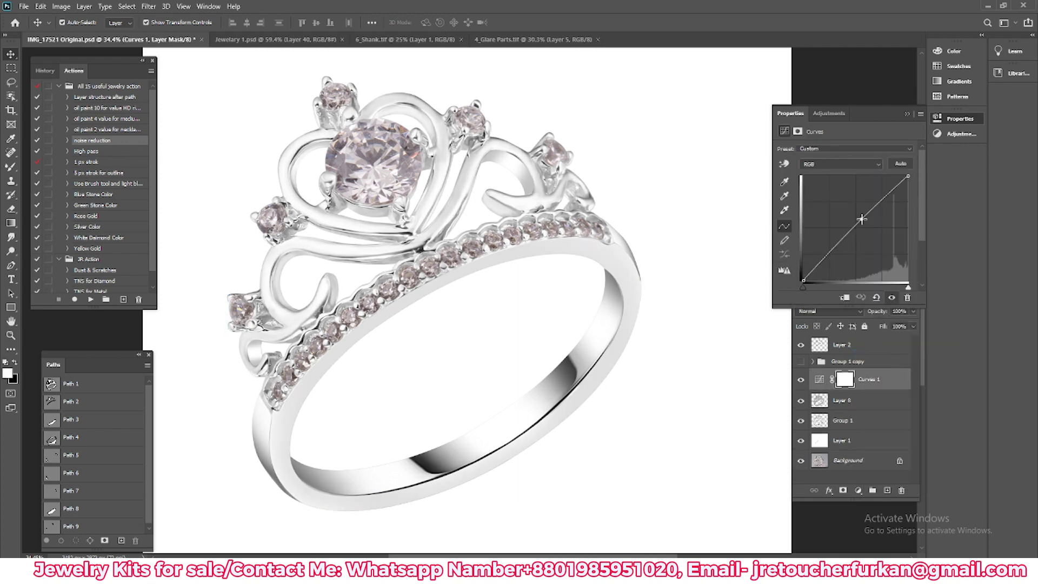
pyautogui.click(907, 114)
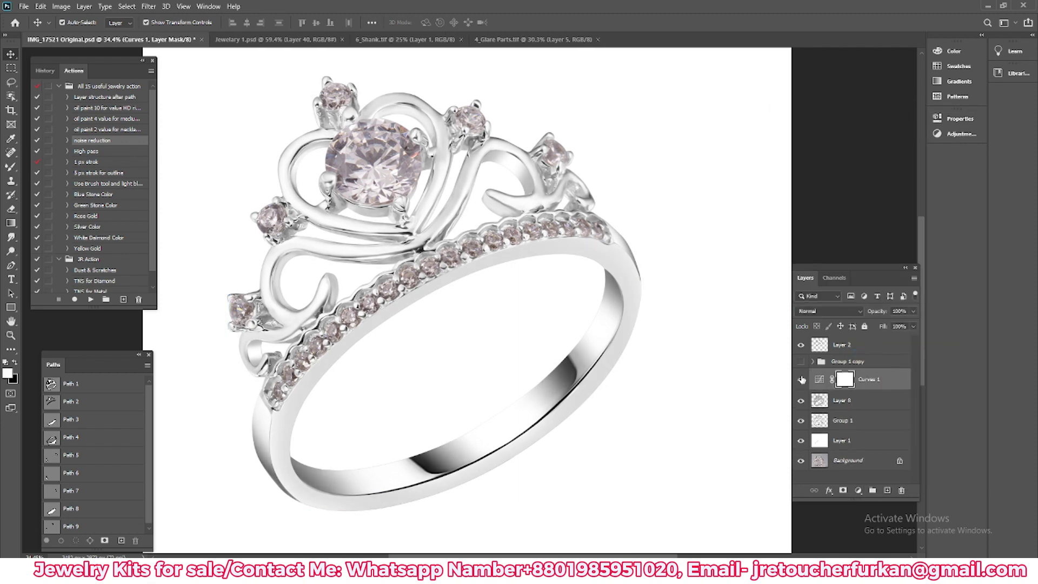
pyautogui.scroll(-2, 429, 352)
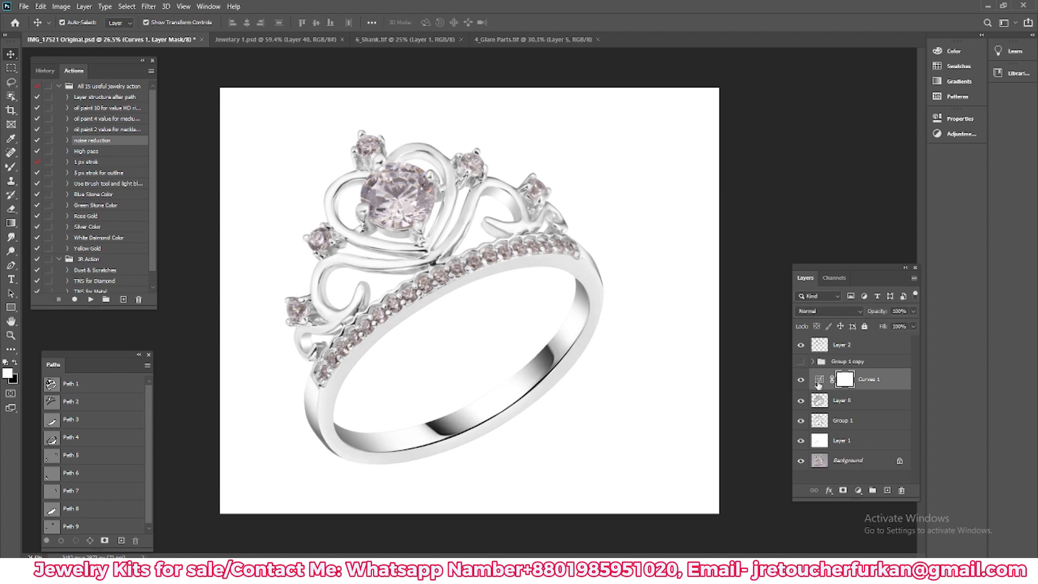
# - Add a second Curves adjustment that slightly darkens the ring
pyautogui.click(843, 401)
pyautogui.click(858, 490)
pyautogui.click(876, 351)
pyautogui.moveTo(858, 230); pyautogui.dragTo(861, 230)
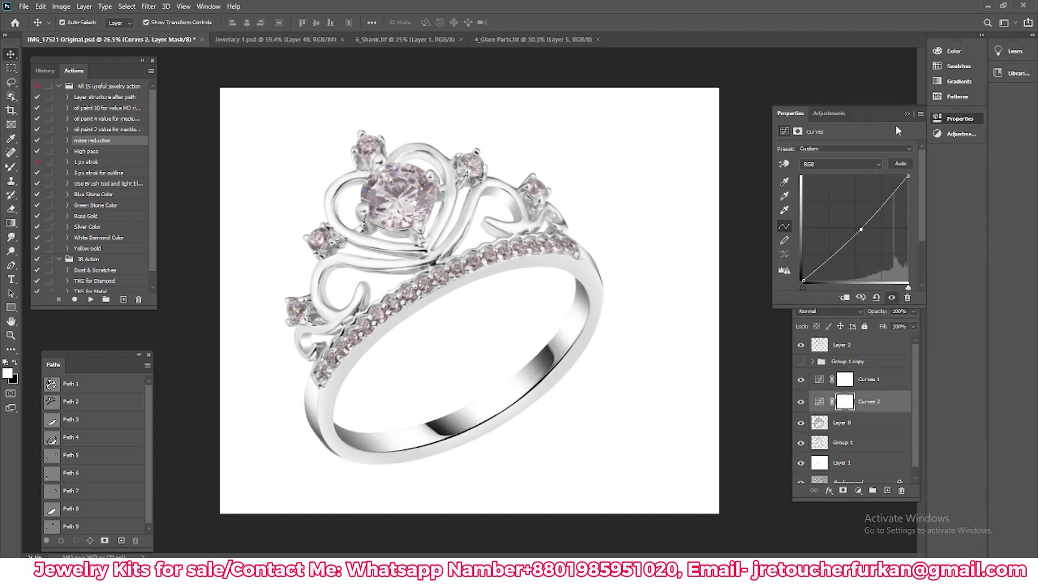
pyautogui.click(908, 113)
pyautogui.hotkey('ctrl', '-')
pyautogui.hotkey('ctrl', '-')
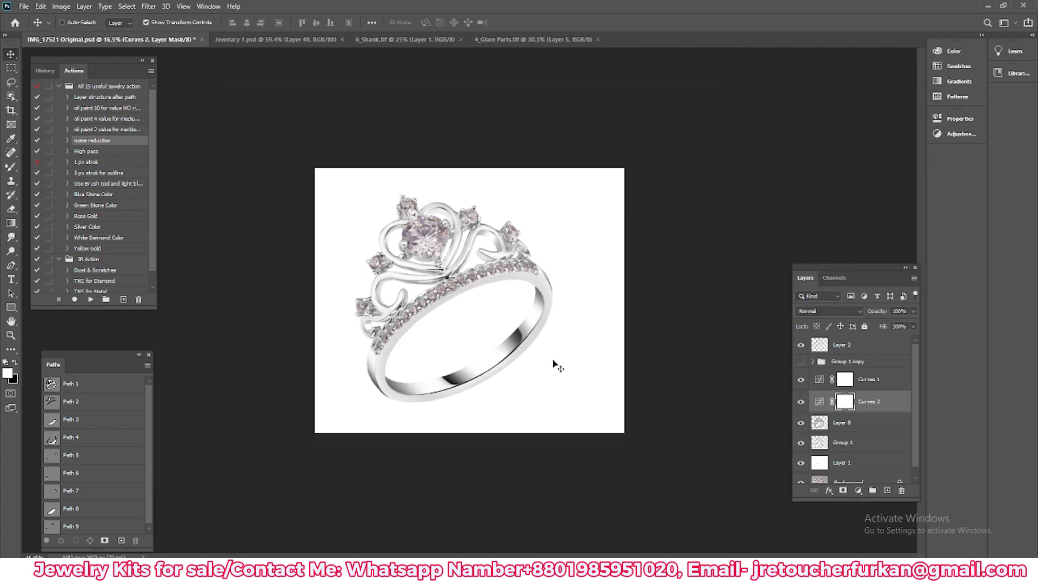
pyautogui.scroll(-1, 503, 367)
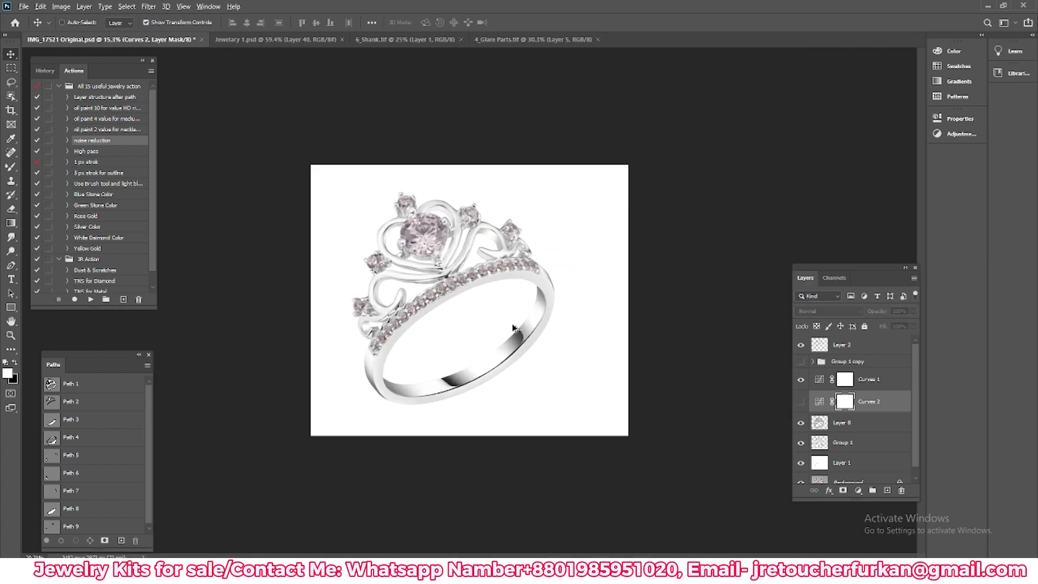
pyautogui.scroll(3, 461, 234)
# - Delete the second Curves adjustment layer
pyautogui.scroll(-3, 460, 234)
pyautogui.moveTo(876, 402); pyautogui.dragTo(901, 489)
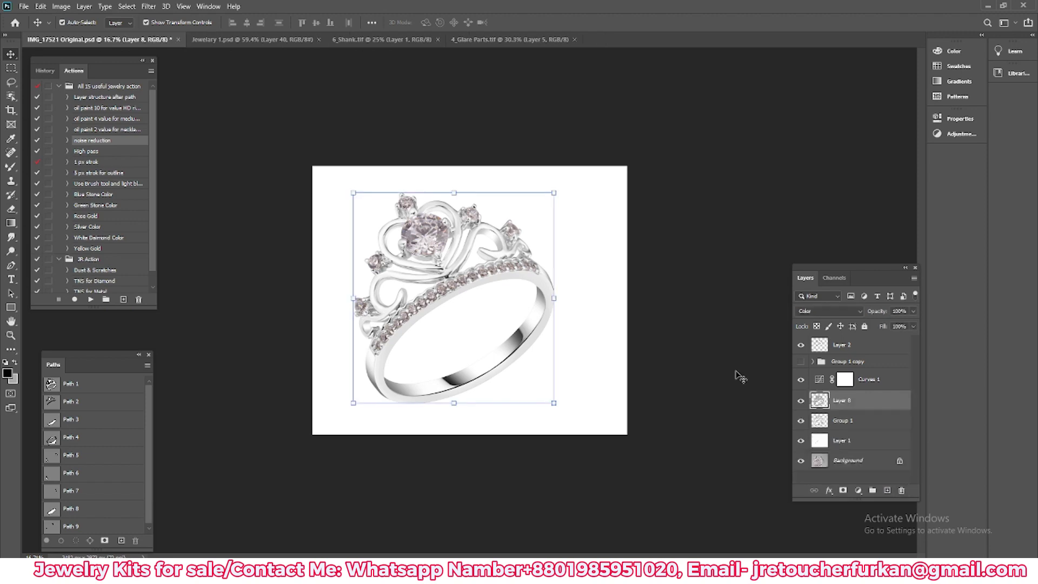
pyautogui.scroll(2, 539, 319)
pyautogui.scroll(1, 600, 387)
pyautogui.scroll(-1, 601, 387)
# - Select Layer 2, show the Path 8 band outline and frame the front of the band
pyautogui.click(428, 343)
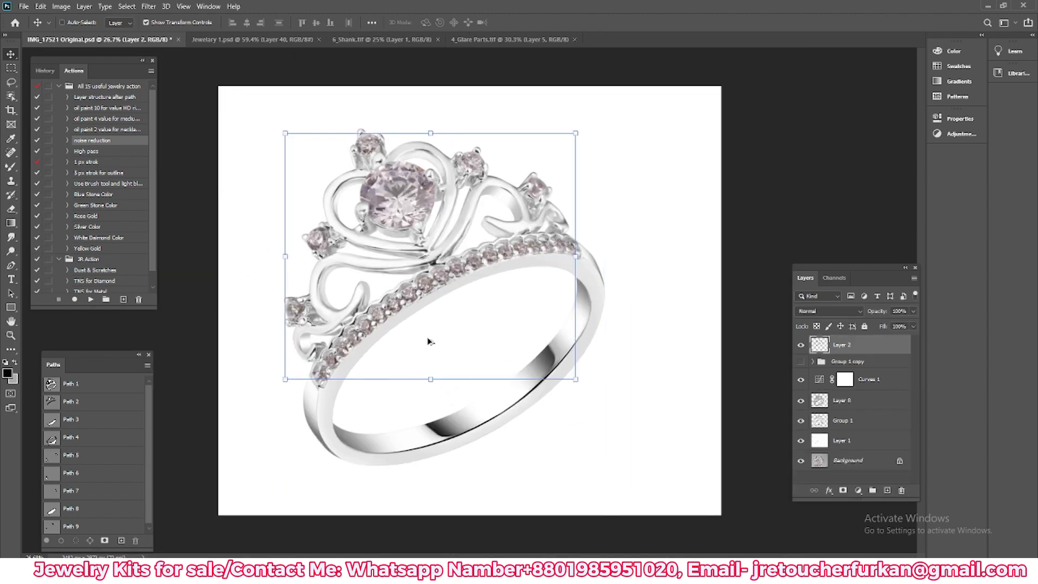
pyautogui.scroll(2, 399, 412)
pyautogui.scroll(2, 357, 487)
pyautogui.click(68, 508)
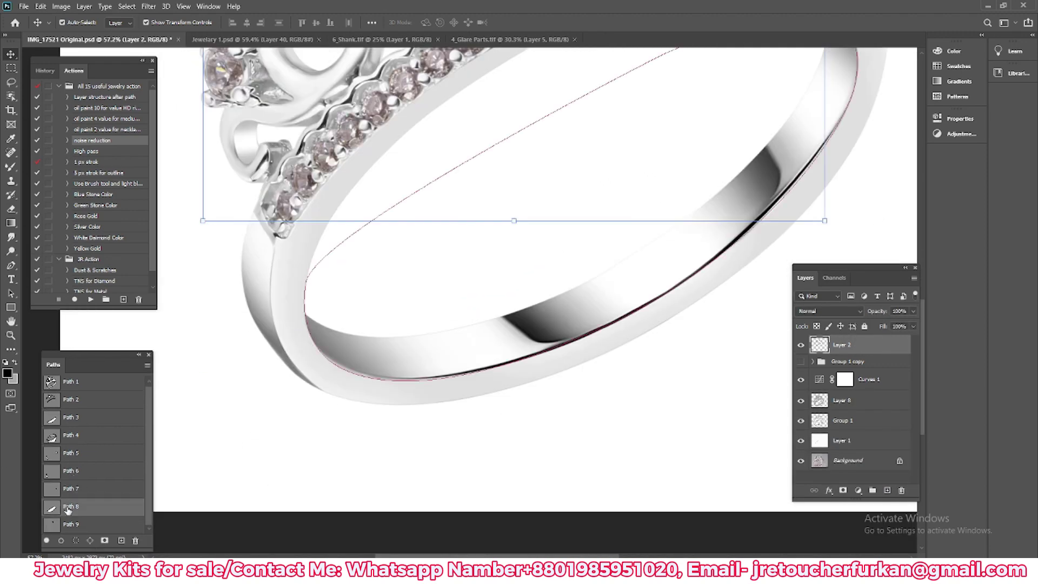
pyautogui.scroll(1, 632, 313)
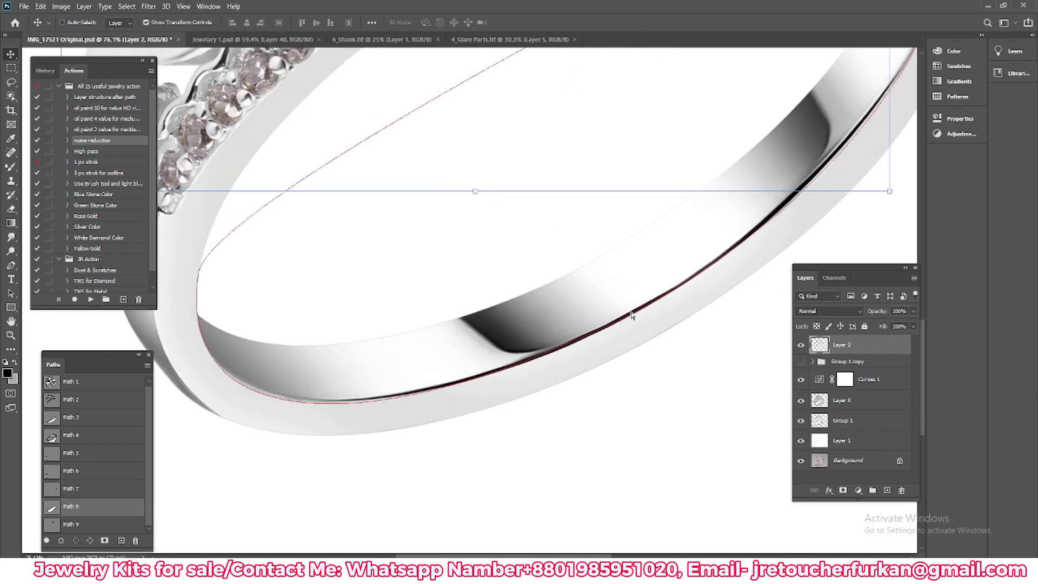
pyautogui.scroll(2, 633, 313)
pyautogui.scroll(1, 348, 387)
pyautogui.scroll(1, 583, 324)
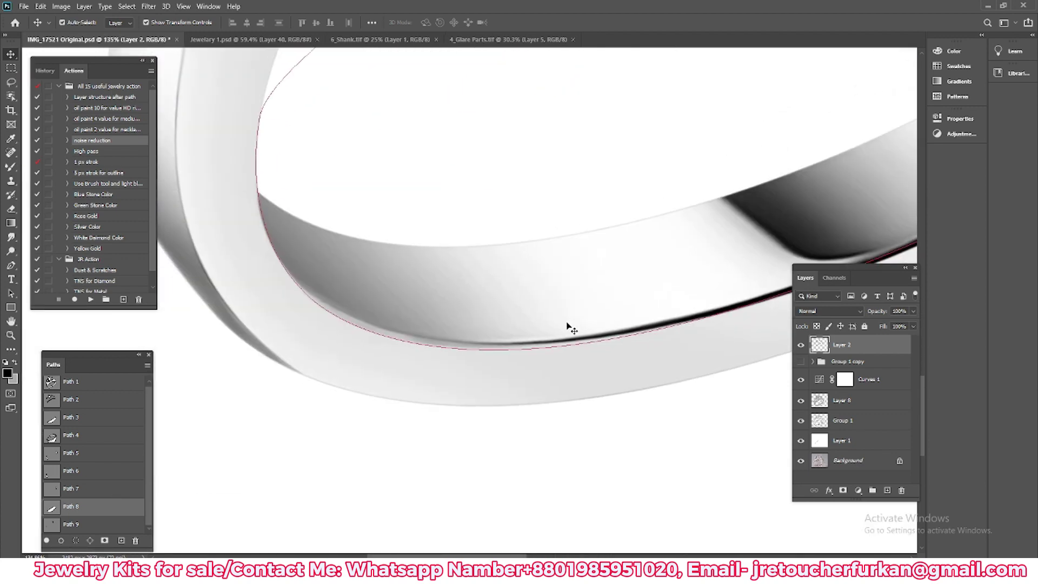
pyautogui.scroll(-3, 644, 303)
pyautogui.scroll(2, 493, 494)
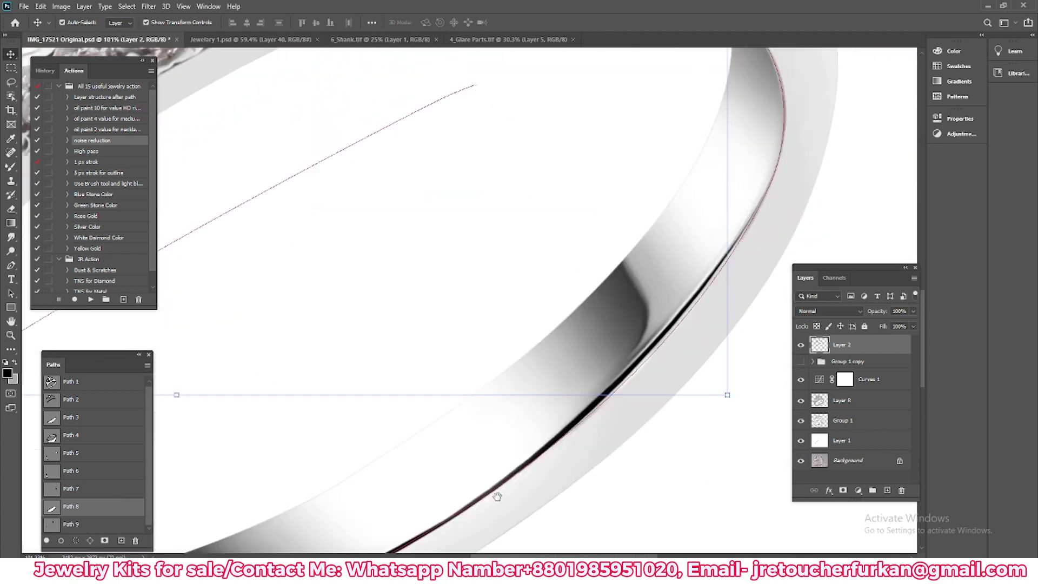
pyautogui.scroll(1, 645, 433)
pyautogui.moveTo(636, 473)
pyautogui.mouseDown()
pyautogui.moveTo(642, 297)
pyautogui.moveTo(679, 225)
pyautogui.moveTo(739, 278)
pyautogui.moveTo(666, 321)
pyautogui.mouseUp()
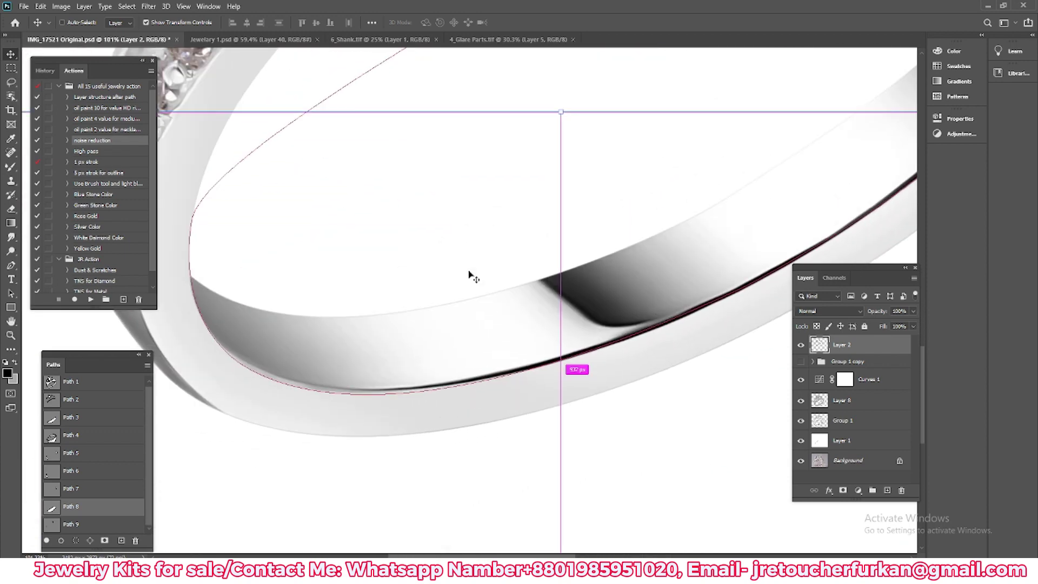
pyautogui.scroll(-2, 525, 399)
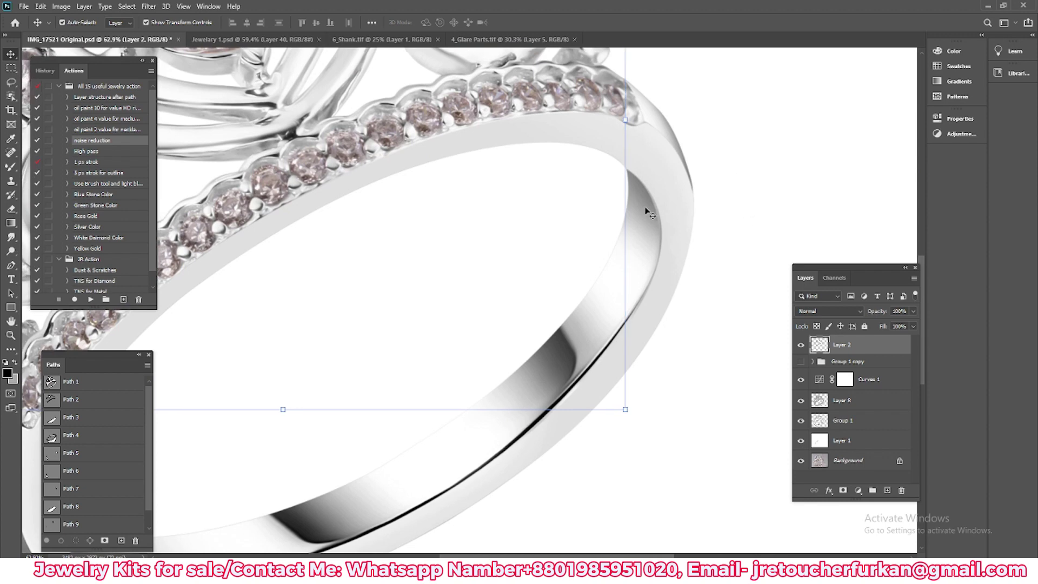
# - Trace a curved Pen path along the band edge on a new layer
pyautogui.press('p')
pyautogui.scroll(2, 652, 145)
pyautogui.scroll(1, 654, 157)
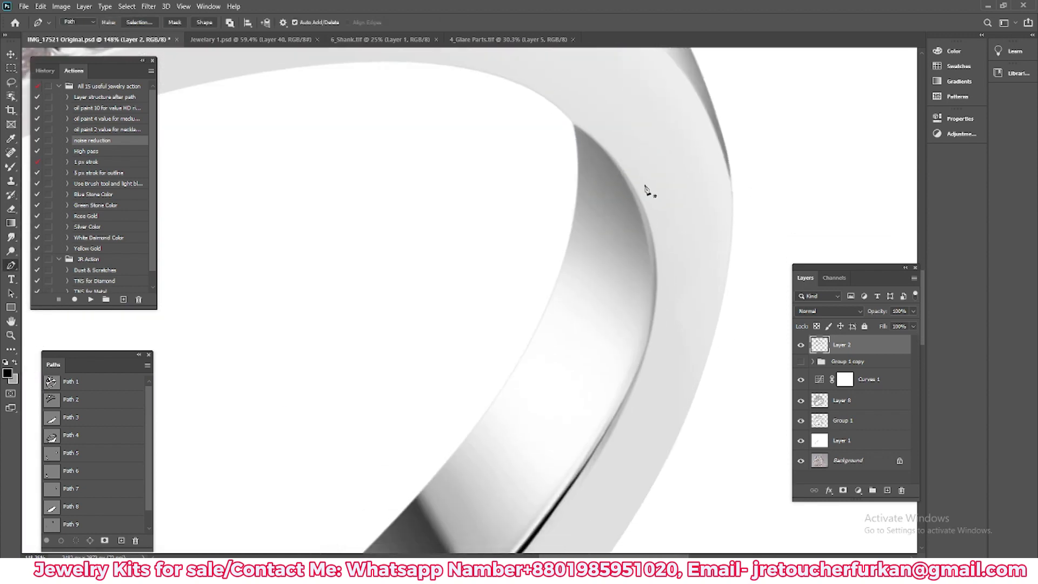
pyautogui.click(887, 490)
pyautogui.click(563, 164)
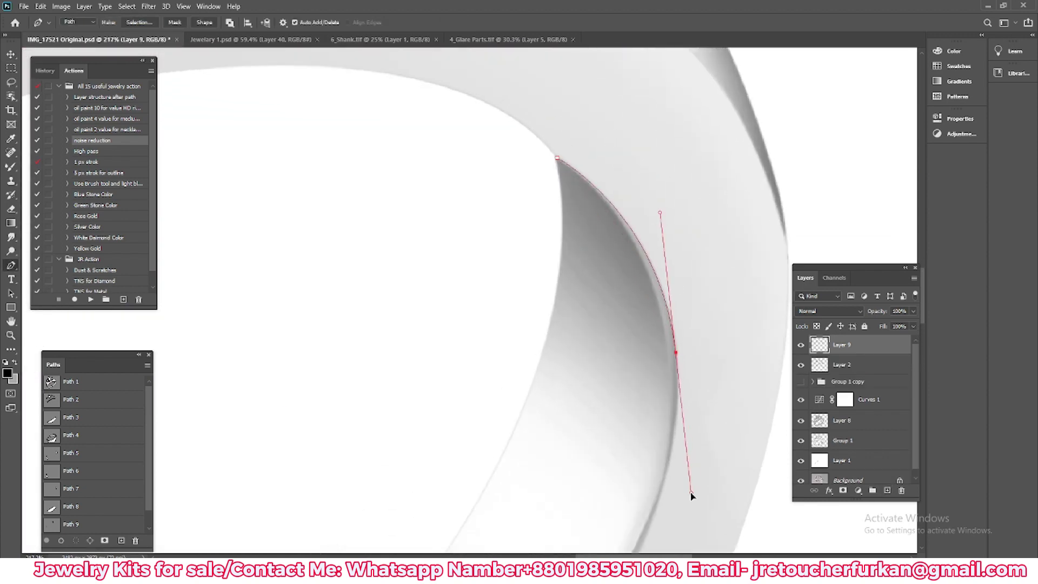
pyautogui.scroll(1, 675, 433)
pyautogui.scroll(-1, 622, 270)
pyautogui.scroll(-1, 644, 261)
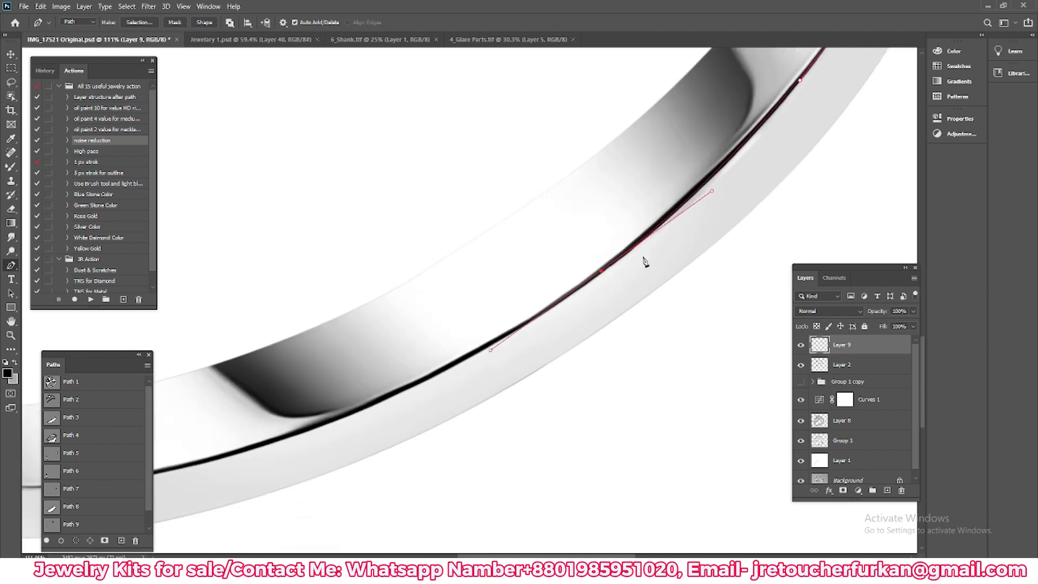
pyautogui.scroll(-1, 575, 258)
pyautogui.moveTo(572, 254); pyautogui.dragTo(407, 294)
pyautogui.scroll(-1, 744, 215)
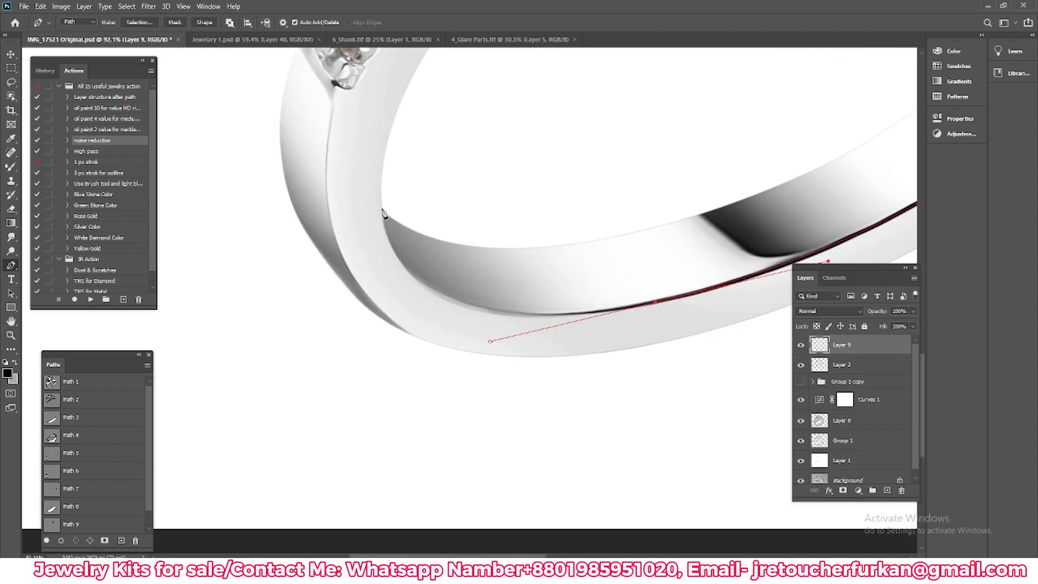
pyautogui.scroll(-1, 703, 162)
pyautogui.scroll(-1, 703, 136)
pyautogui.scroll(-1, 714, 104)
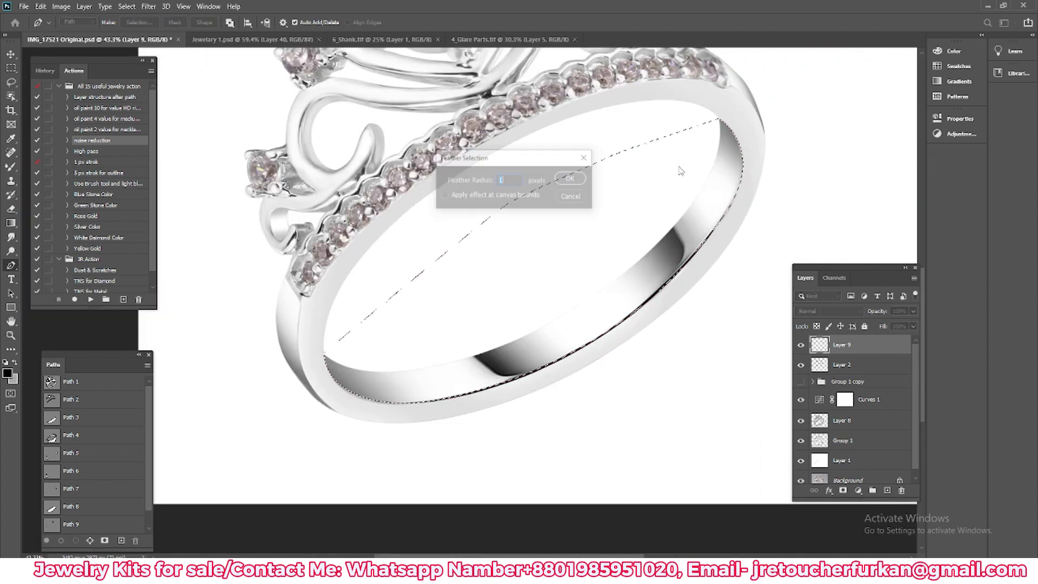
pyautogui.scroll(-2, 323, 407)
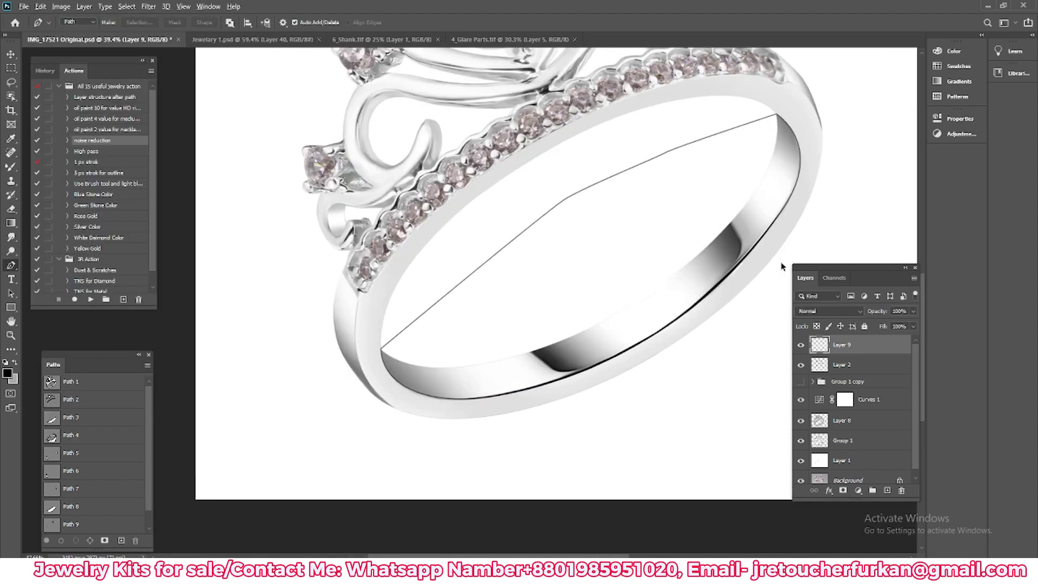
pyautogui.scroll(2, 378, 270)
# - Erase the stray diagonal stroke line with a smaller eraser
pyautogui.press('e')
pyautogui.press('[')
pyautogui.press('[')
pyautogui.press('[')
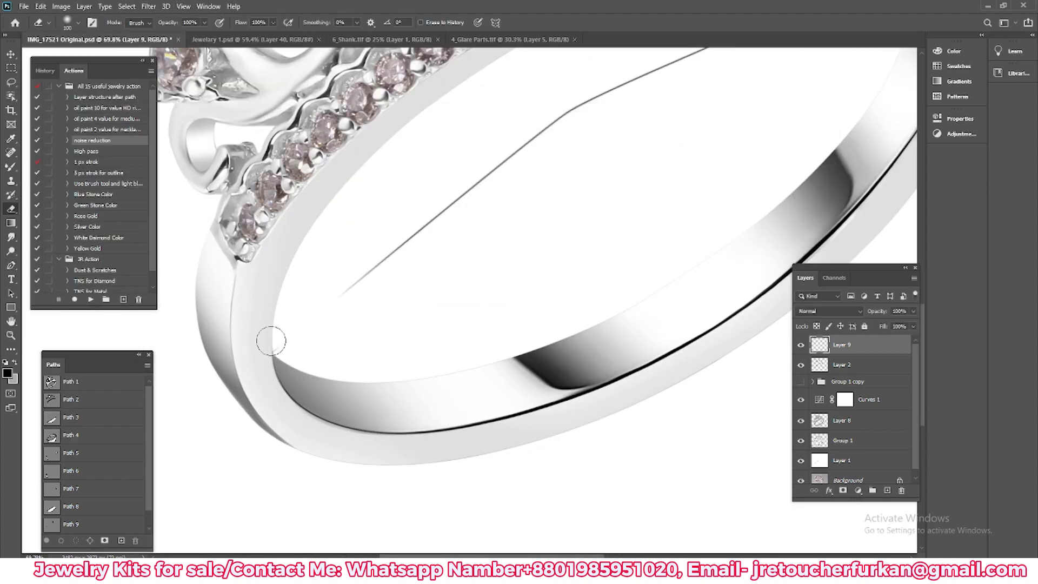
pyautogui.moveTo(274, 340); pyautogui.dragTo(437, 217)
pyautogui.scroll(-1, 379, 244)
pyautogui.moveTo(360, 225); pyautogui.dragTo(703, 65)
pyautogui.scroll(-1, 541, 163)
pyautogui.scroll(-1, 574, 278)
pyautogui.scroll(1, 575, 278)
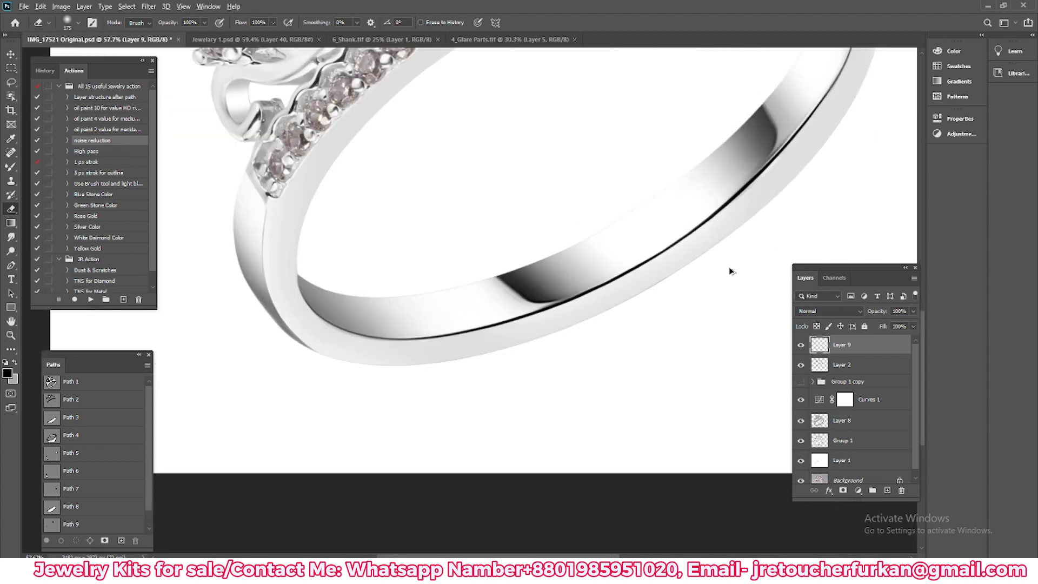
pyautogui.scroll(1, 274, 394)
# - Review the Path 4 and Path 3 outlines, loading Path 3 as a selection then clearing it
pyautogui.click(86, 436)
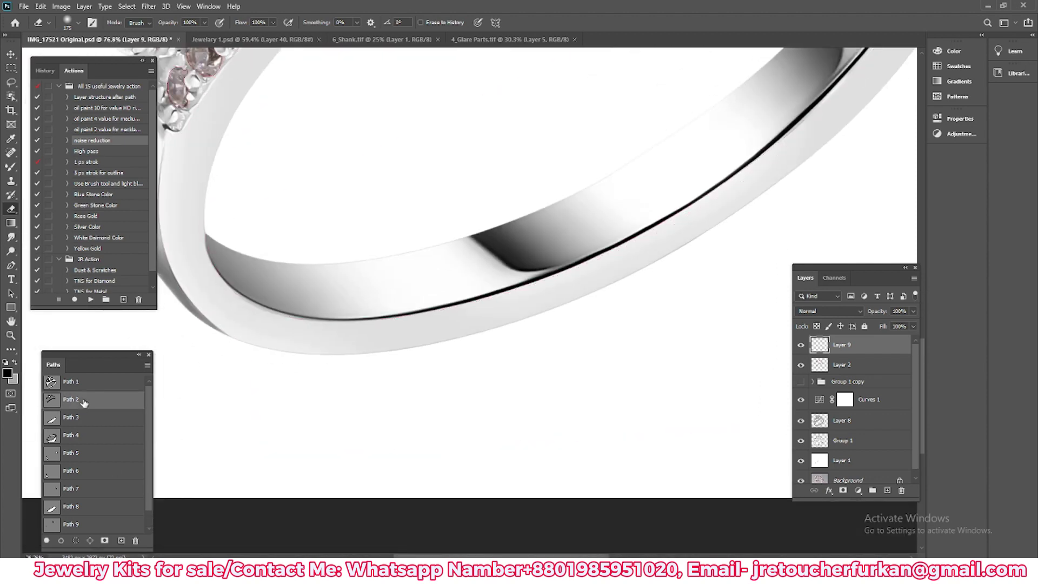
pyautogui.click(71, 424)
pyautogui.hotkey('ctrl', 'Return')
pyautogui.hotkey('ctrl', 'd')
pyautogui.press('v')
pyautogui.scroll(-2, 561, 364)
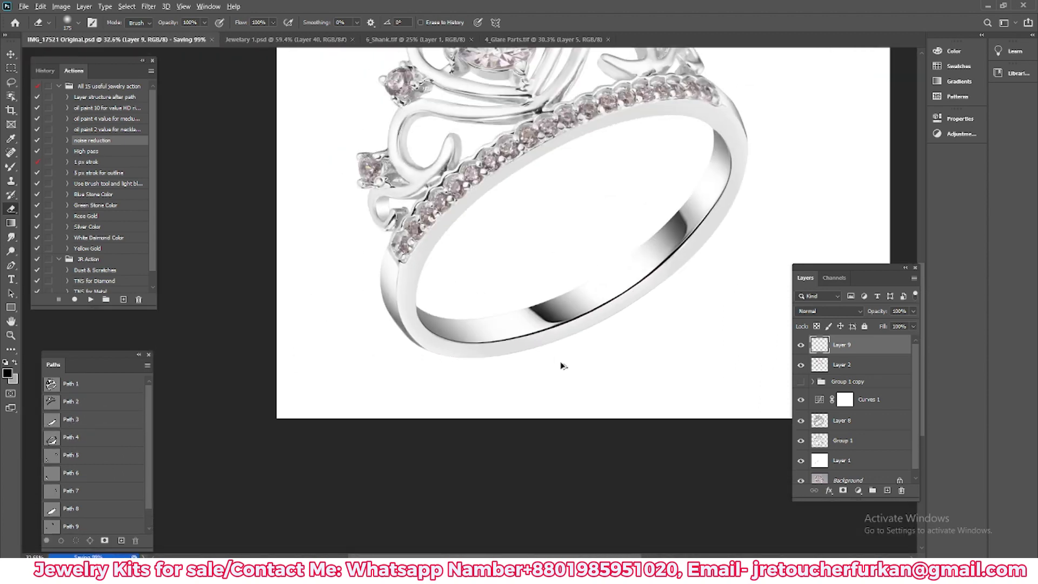
pyautogui.scroll(1, 625, 290)
pyautogui.scroll(-1, 541, 325)
# - Load Path 3 as a selection, feather it 1 px and stroke a dark 2 px line on new layers
pyautogui.click(79, 404)
pyautogui.hotkey('ctrl', 'Return')
pyautogui.hotkey('shift', 'F6')
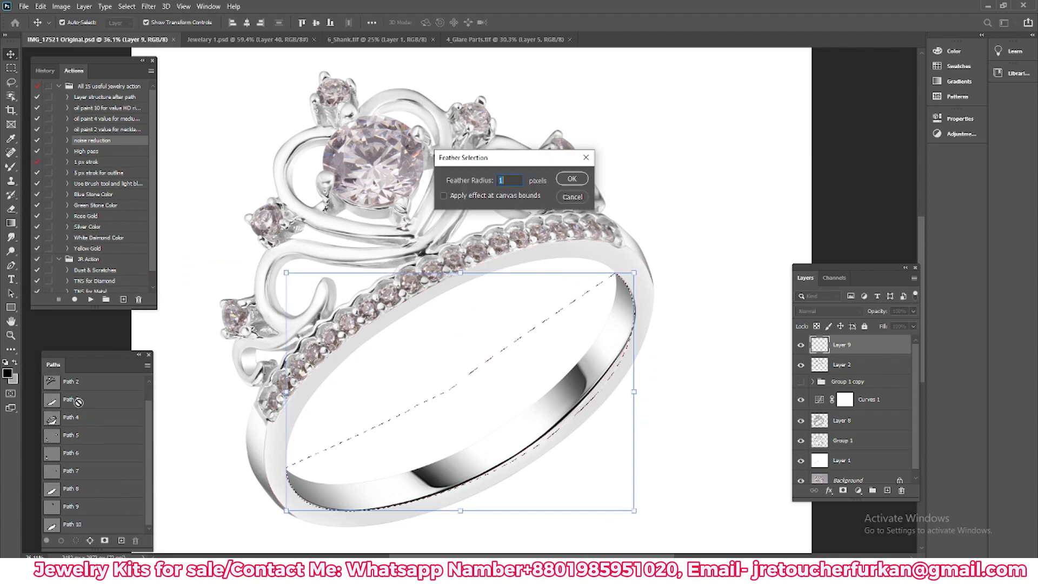
pyautogui.press('Return')
pyautogui.click(887, 491)
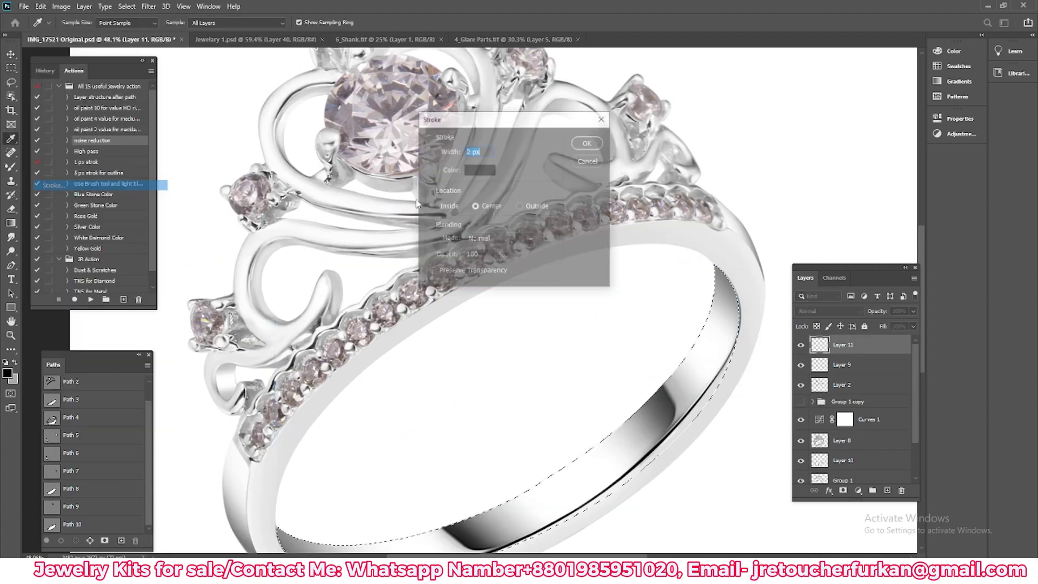
pyautogui.press('Return')
pyautogui.hotkey('ctrl', 'd')
pyautogui.scroll(1, 578, 373)
pyautogui.scroll(3, 579, 374)
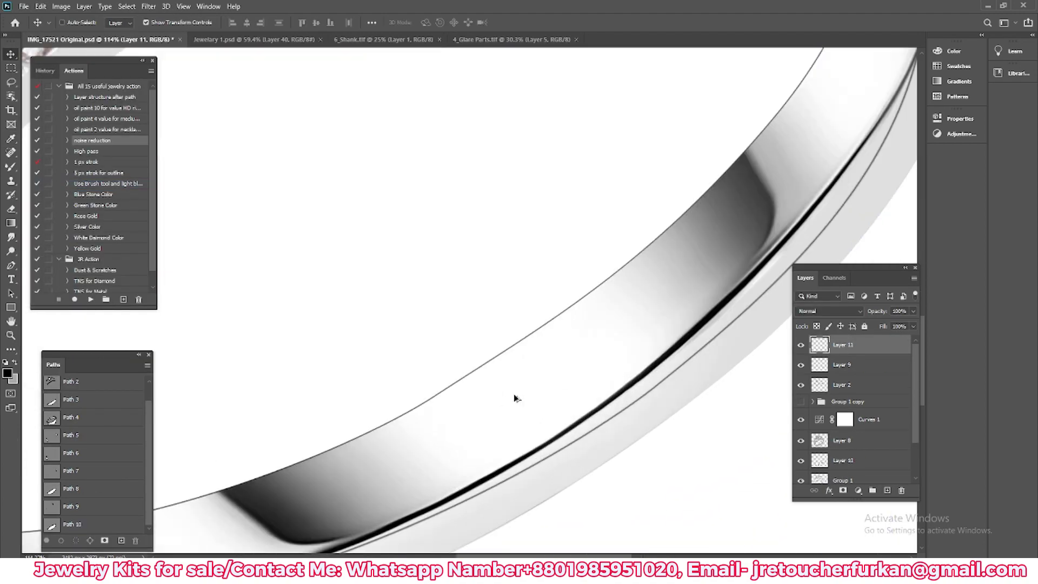
pyautogui.scroll(-1, 513, 393)
# - Try a blur filter, then erase stray parts of the new edge line
pyautogui.click(148, 5)
pyautogui.press('Escape')
pyautogui.scroll(-1, 494, 263)
pyautogui.press('e')
pyautogui.scroll(1, 493, 264)
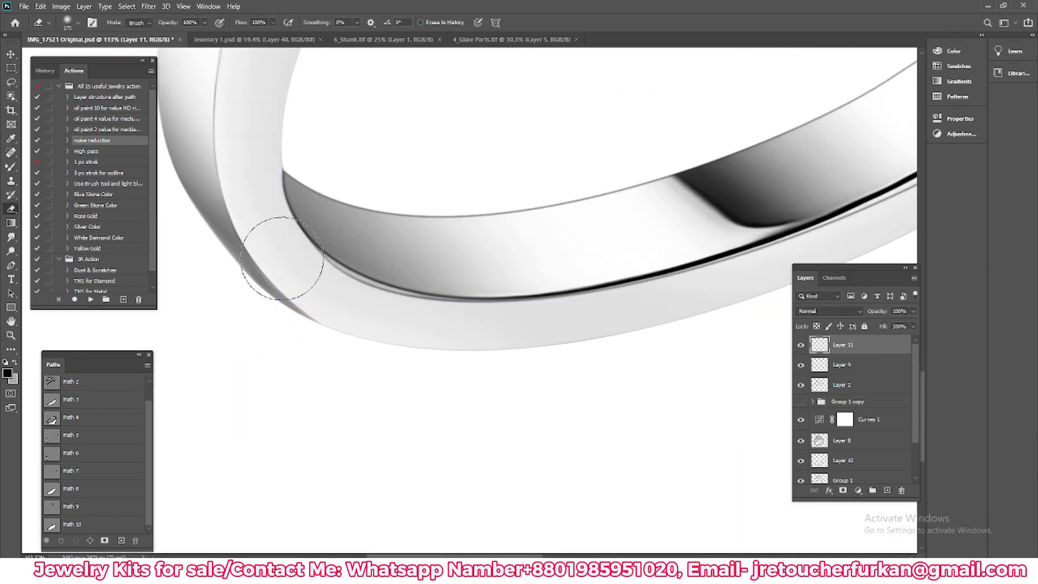
pyautogui.scroll(1, 604, 306)
pyautogui.scroll(-3, 568, 398)
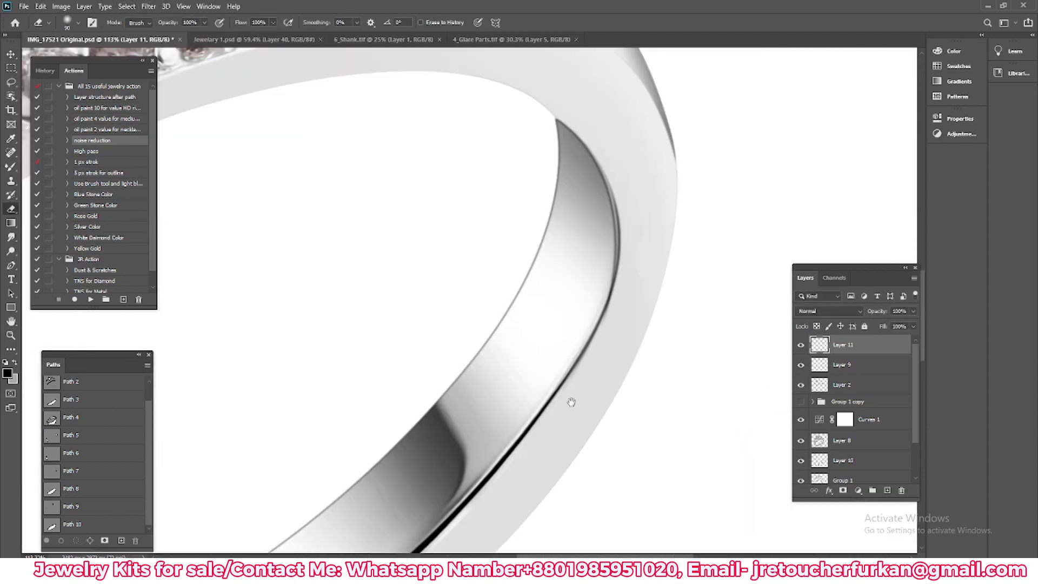
pyautogui.scroll(-2, 563, 196)
pyautogui.scroll(-3, 274, 422)
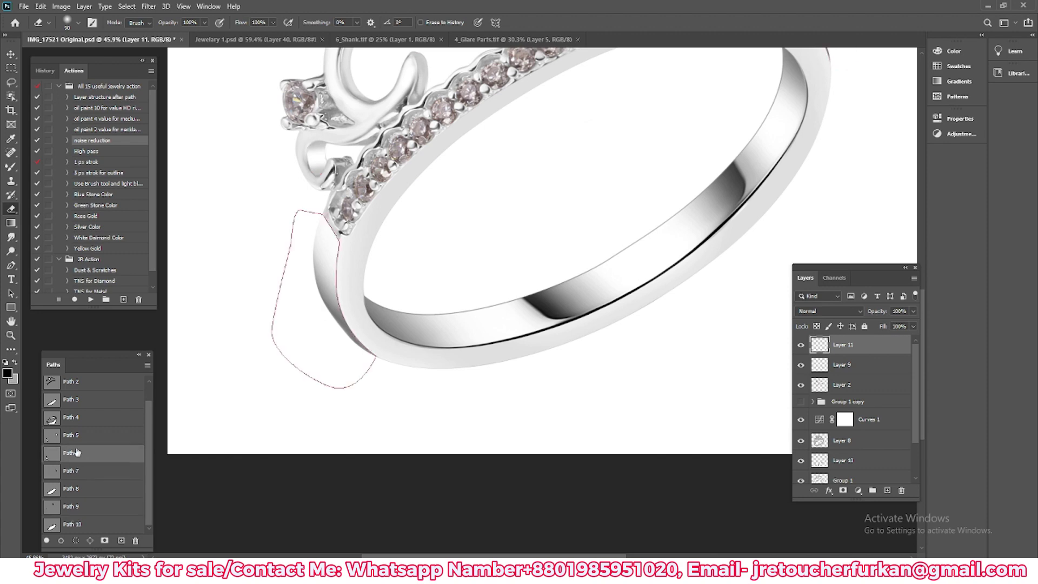
pyautogui.scroll(1, 378, 322)
pyautogui.scroll(2, 368, 319)
pyautogui.scroll(1, 324, 351)
pyautogui.scroll(1, 316, 366)
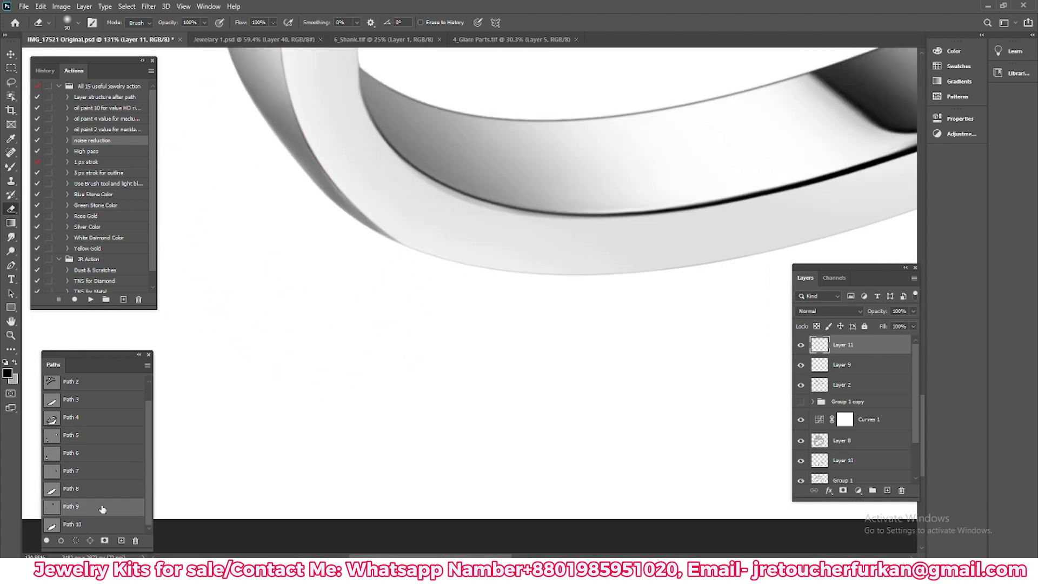
# - Load Path 6 as a selection and stroke it dark on new Layer 12
pyautogui.click(71, 453)
pyautogui.press('p')
pyautogui.scroll(-2, 494, 344)
pyautogui.scroll(2, 496, 401)
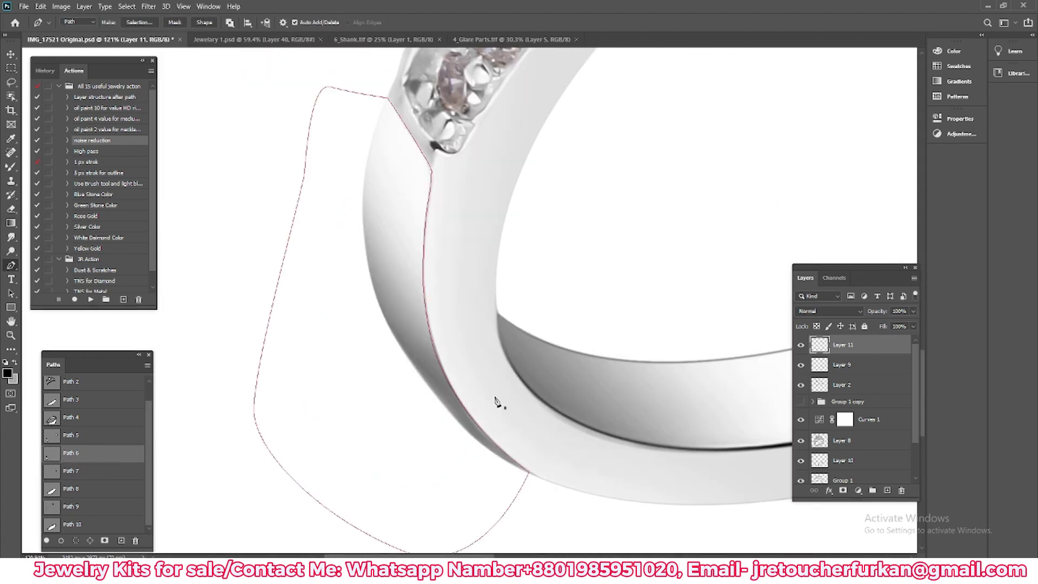
pyautogui.scroll(1, 496, 403)
pyautogui.scroll(-2, 420, 315)
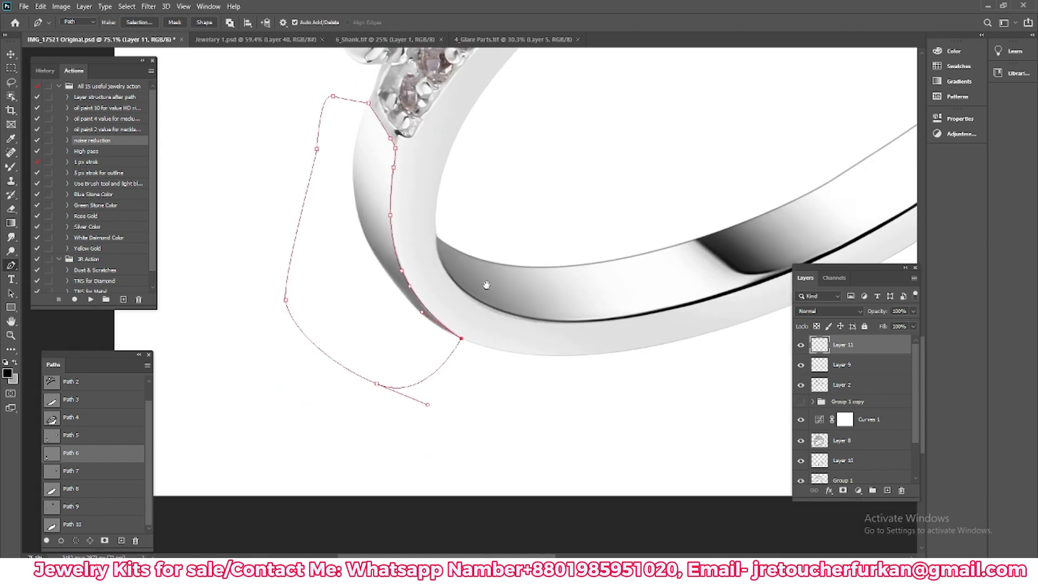
pyautogui.scroll(-2, 486, 283)
pyautogui.hotkey('ctrl', 'Return')
pyautogui.click(887, 491)
pyautogui.click(40, 7)
pyautogui.click(54, 186)
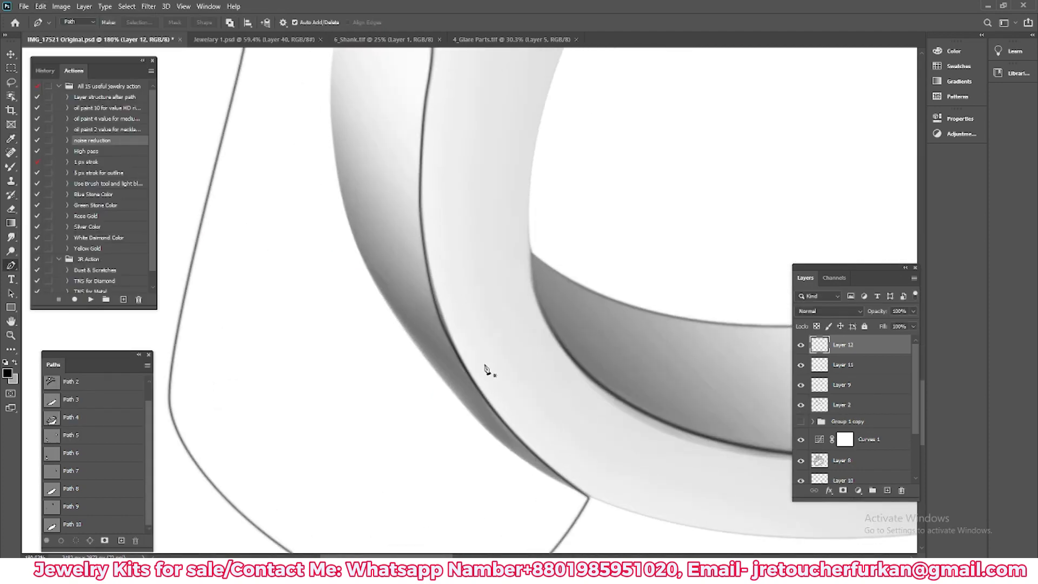
# - Re-stroke the selection and soften the line with a 1.0 px Gaussian Blur
pyautogui.scroll(-3, 454, 354)
pyautogui.scroll(3, 423, 339)
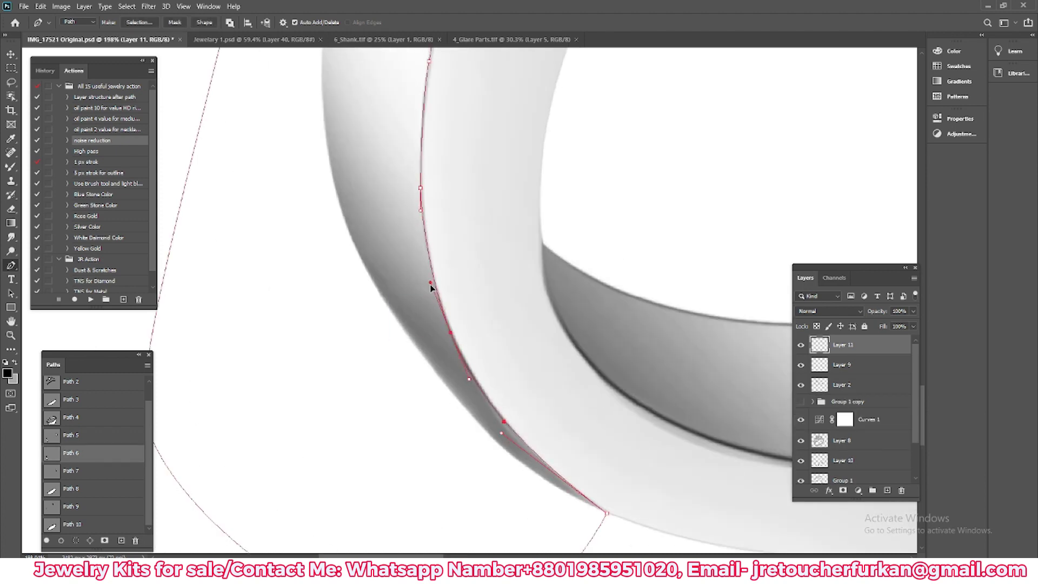
pyautogui.scroll(-2, 491, 413)
pyautogui.hotkey('ctrl', 'Return')
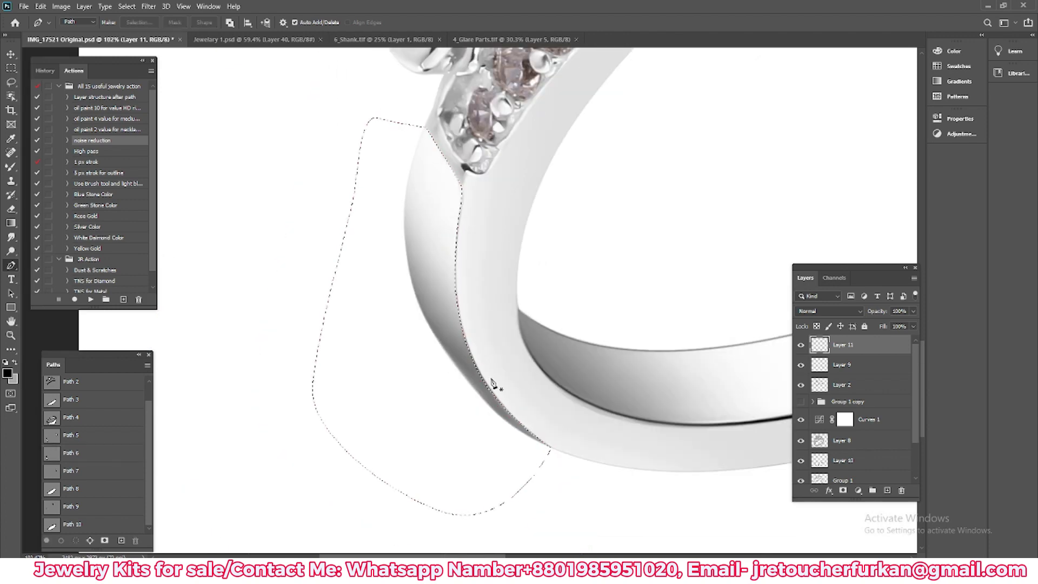
pyautogui.click(41, 6)
pyautogui.click(54, 185)
pyautogui.scroll(2, 537, 220)
pyautogui.click(149, 6)
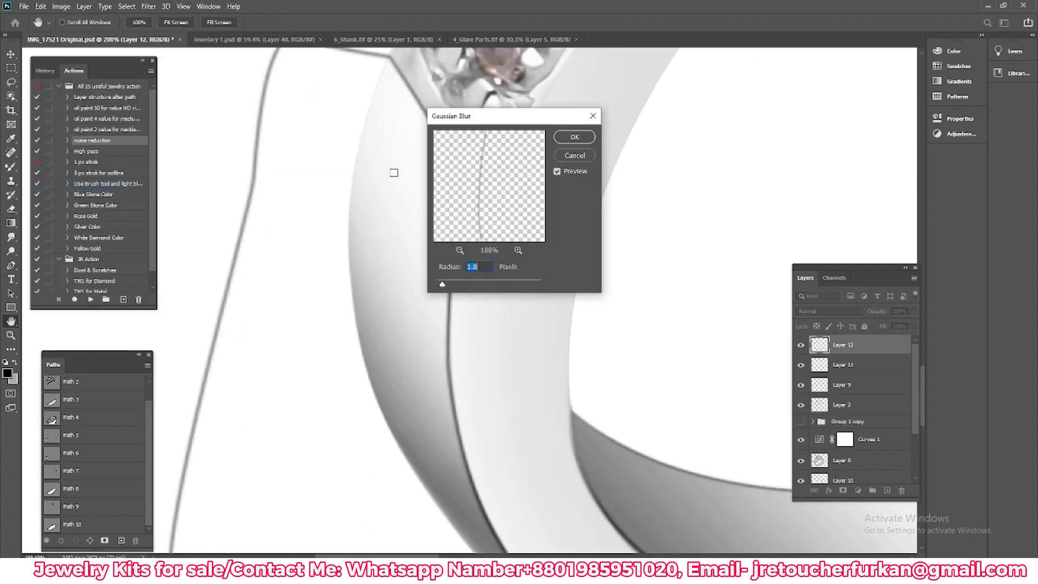
pyautogui.click(580, 137)
# - Erase the overshooting parts of the edge line with a size-60 eraser
pyautogui.press('e')
pyautogui.scroll(3, 365, 87)
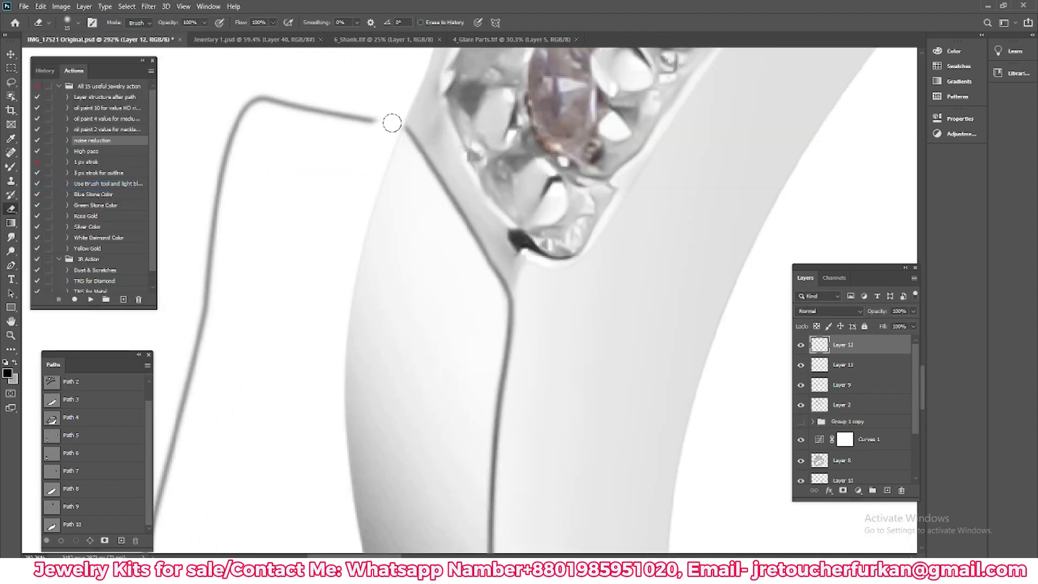
pyautogui.scroll(-3, 226, 161)
pyautogui.press(']')
pyautogui.press(']')
pyautogui.press(']')
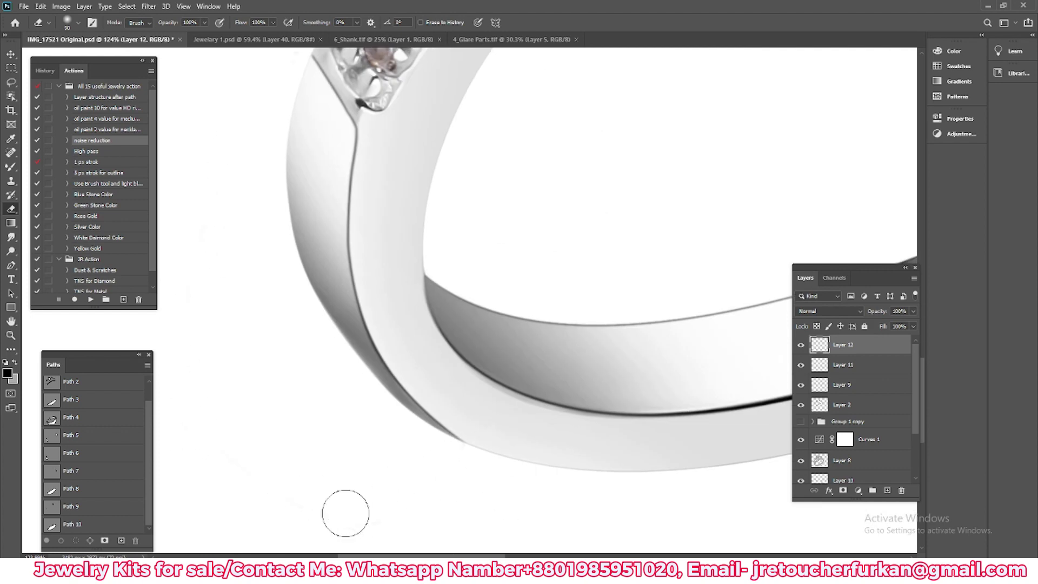
pyautogui.scroll(-3, 605, 283)
pyautogui.scroll(2, 558, 352)
# - Load Path 7, feather the selection, and stroke it dark on new Layer 13
pyautogui.click(70, 470)
pyautogui.press('p')
pyautogui.scroll(1, 551, 387)
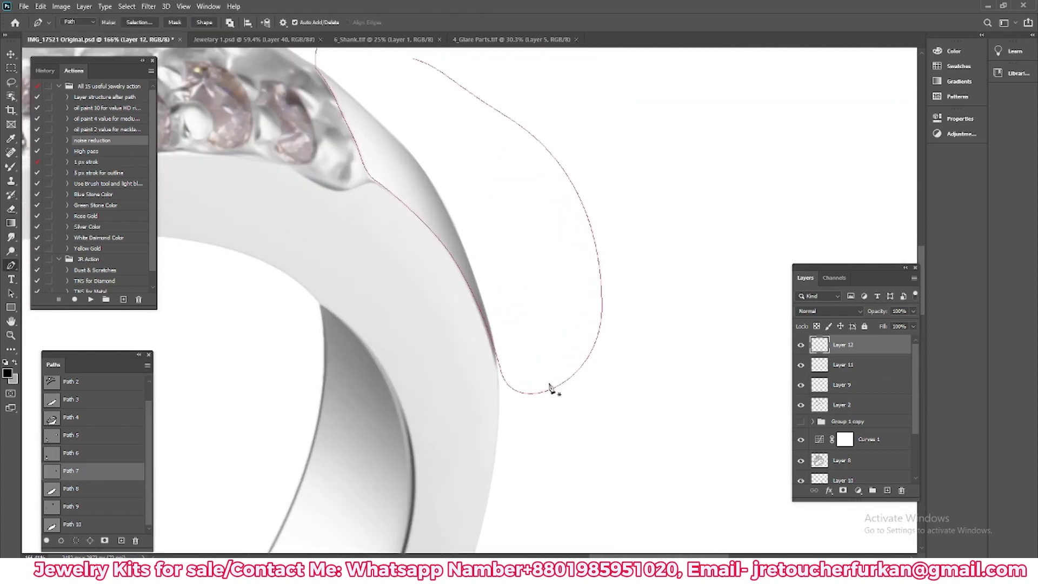
pyautogui.scroll(-1, 476, 259)
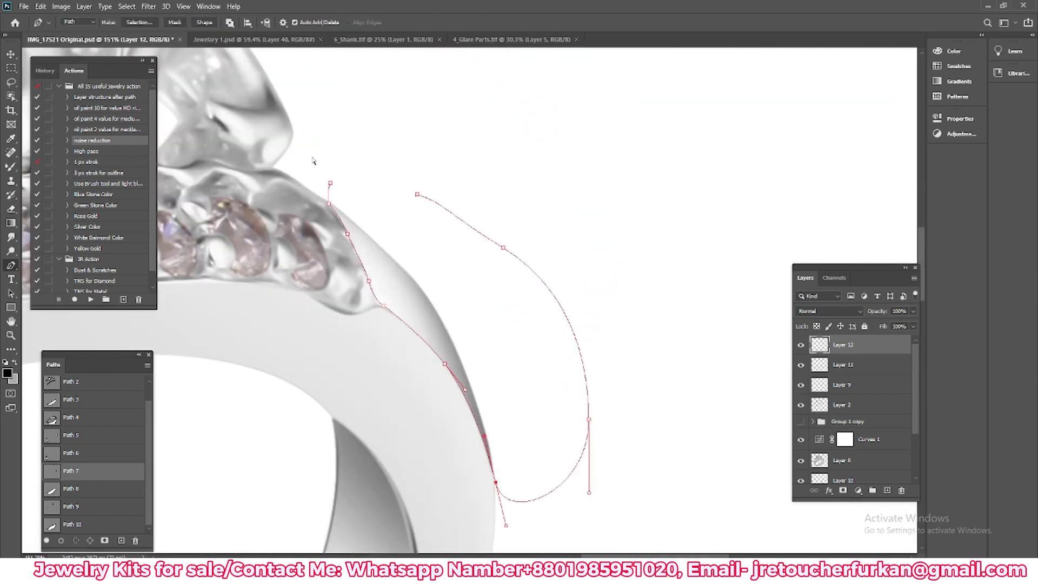
pyautogui.scroll(-1, 467, 222)
pyautogui.hotkey('ctrl', 'Return')
pyautogui.hotkey('shift', 'F6')
pyautogui.press('Return')
pyautogui.click(40, 6)
pyautogui.click(54, 171)
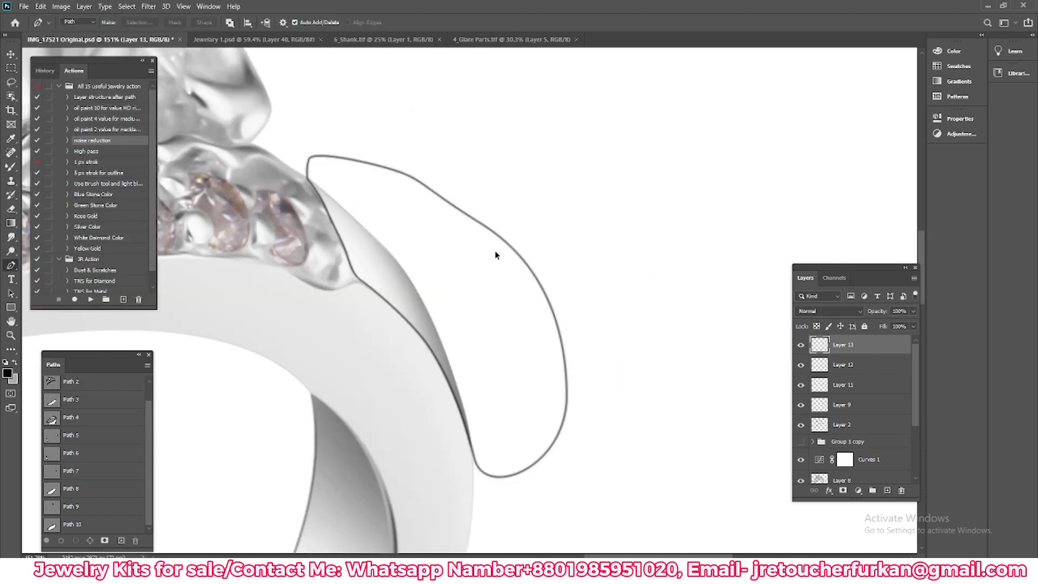
# - Apply a softening filter to the Layer 13 edge line and review it
pyautogui.click(148, 6)
pyautogui.scroll(-3, 563, 371)
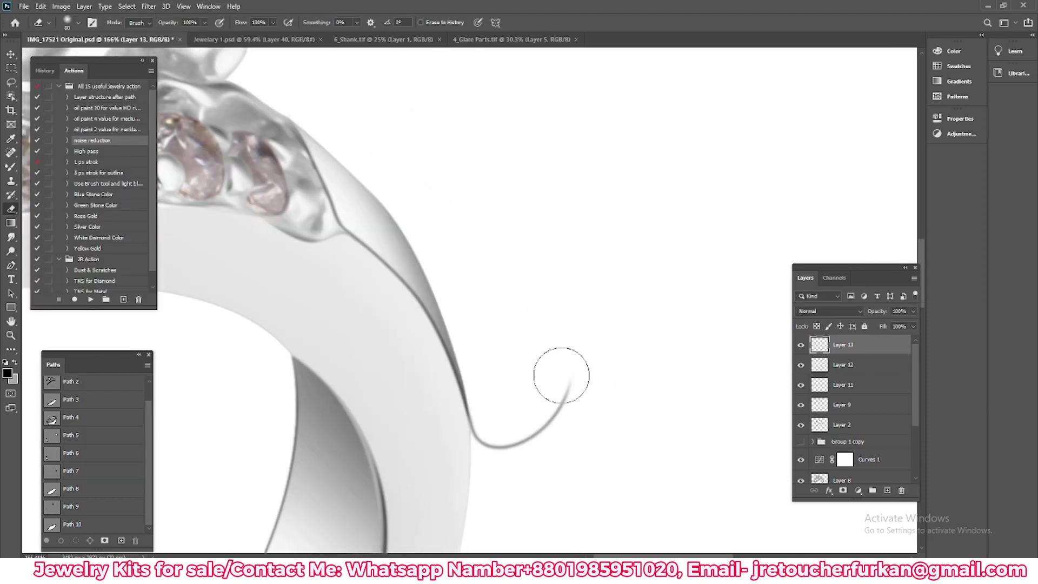
pyautogui.scroll(-4, 563, 371)
pyautogui.scroll(3, 371, 423)
pyautogui.scroll(2, 597, 392)
pyautogui.scroll(-1, 285, 398)
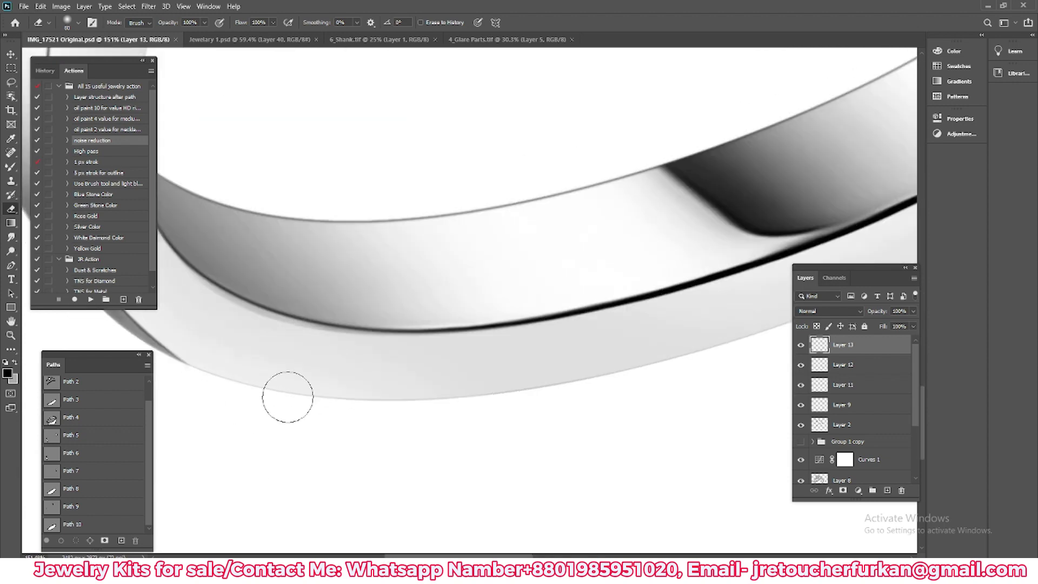
pyautogui.scroll(-1, 250, 422)
pyautogui.scroll(-2, 278, 378)
pyautogui.scroll(-1, 277, 378)
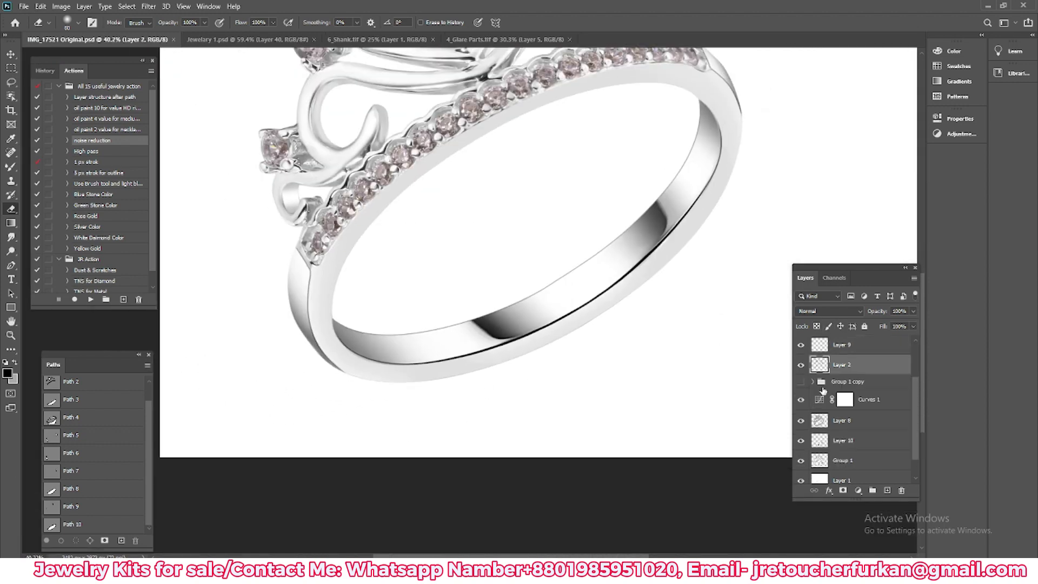
# - Merge Layer 10 and Group 1 into Layer 8 and set white as the foreground colour
pyautogui.hotkey('ctrl', 'e')
pyautogui.scroll(7, 573, 341)
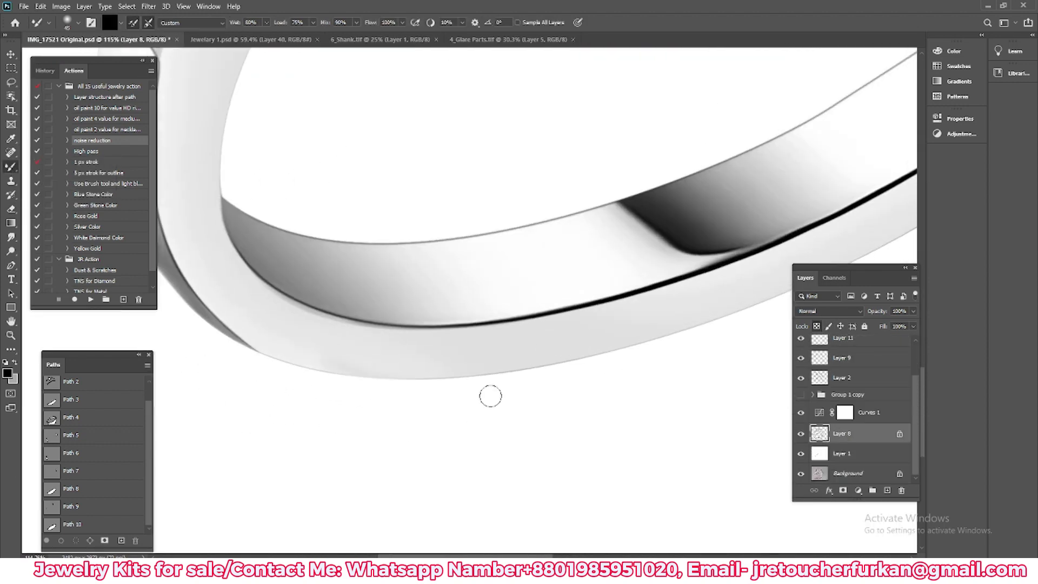
pyautogui.scroll(4, 490, 397)
pyautogui.press('x')
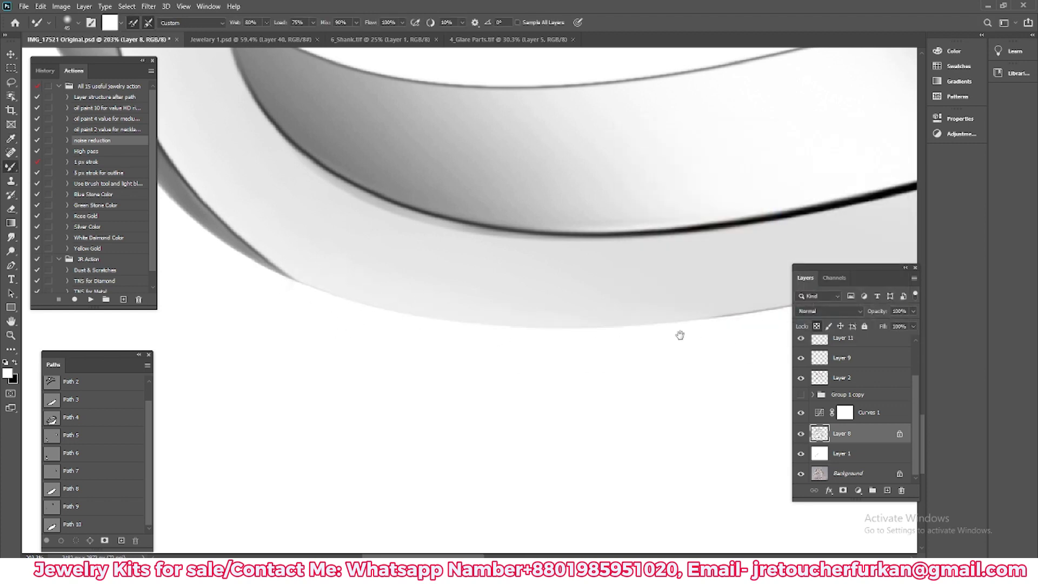
pyautogui.moveTo(680, 335); pyautogui.dragTo(663, 271)
pyautogui.scroll(-1, 581, 255)
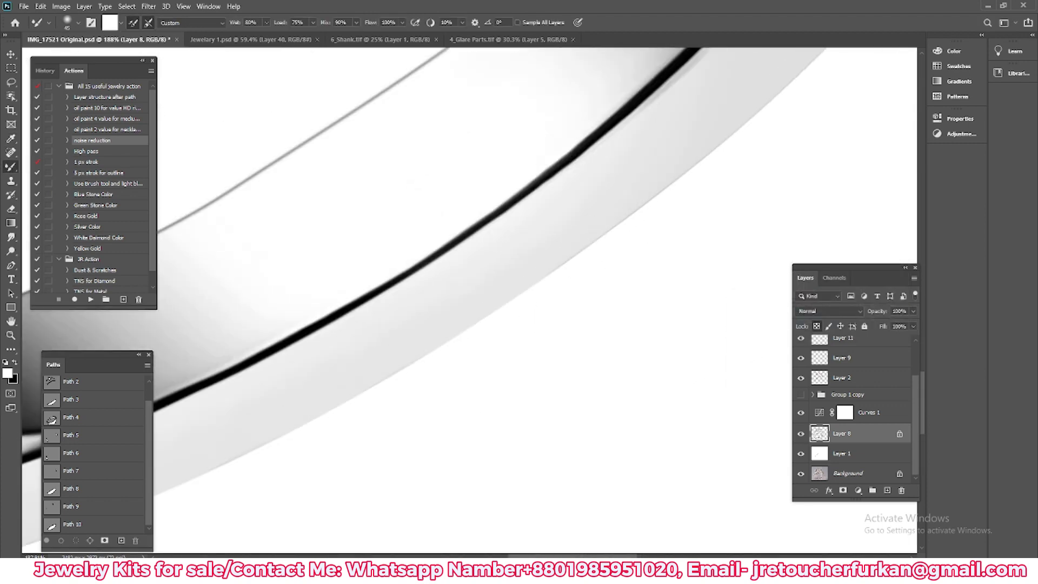
pyautogui.scroll(2, 701, 201)
pyautogui.moveTo(615, 181); pyautogui.dragTo(642, 218)
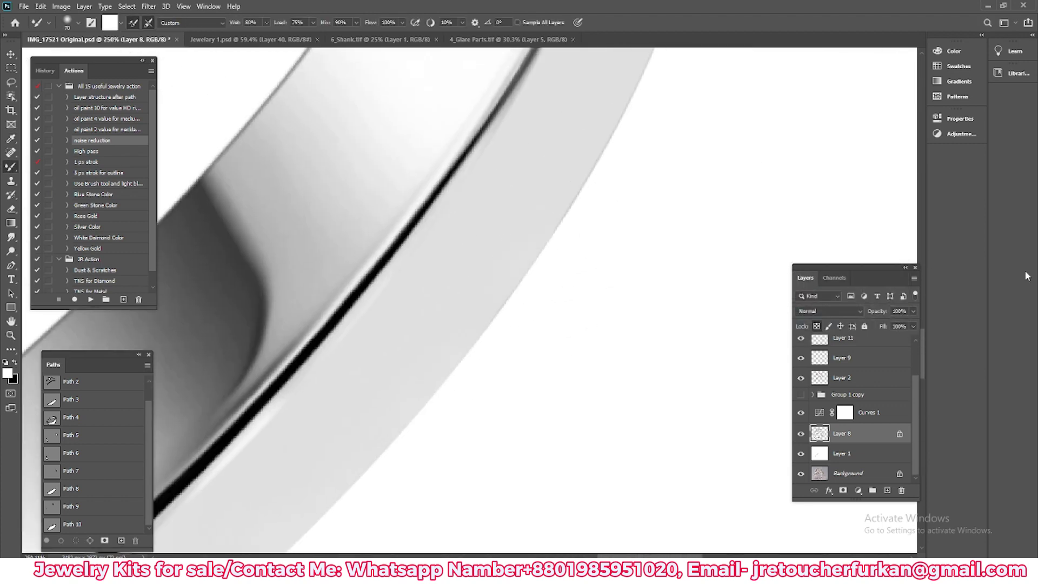
pyautogui.scroll(-2, 641, 218)
# - Place the diamond image as Layer 14 over the large centre stone
pyautogui.press('v')
pyautogui.scroll(-4, 690, 302)
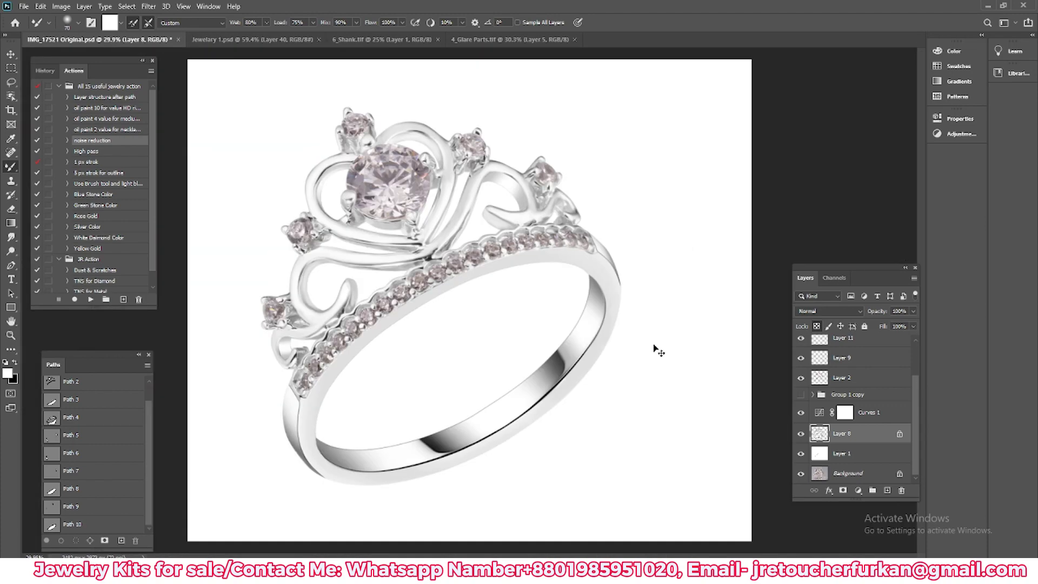
pyautogui.scroll(-1, 654, 347)
pyautogui.scroll(1, 469, 324)
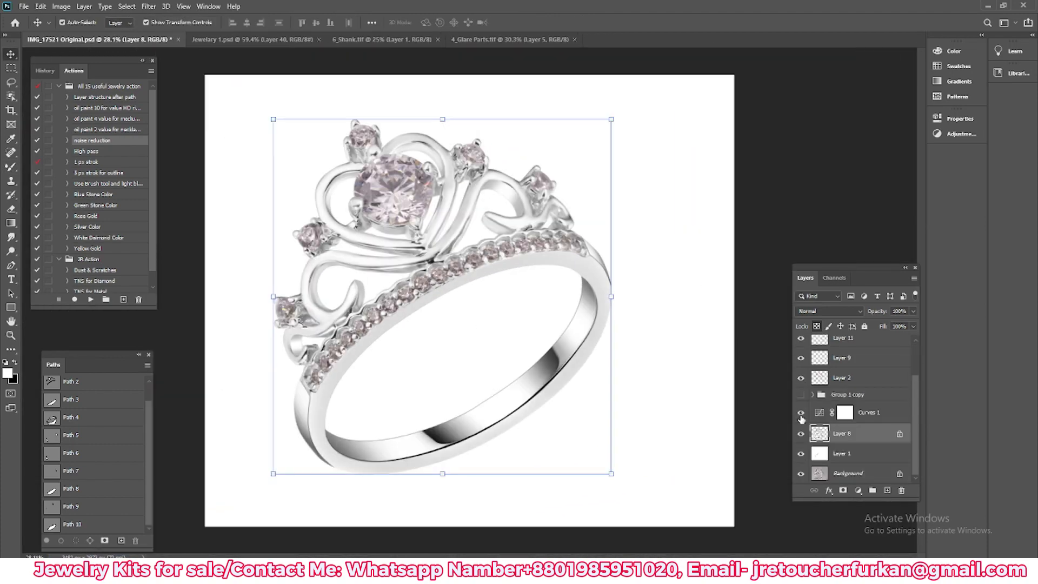
pyautogui.scroll(-5, 421, 413)
pyautogui.scroll(-2, 421, 412)
pyautogui.scroll(4, 428, 313)
pyautogui.scroll(1, 487, 342)
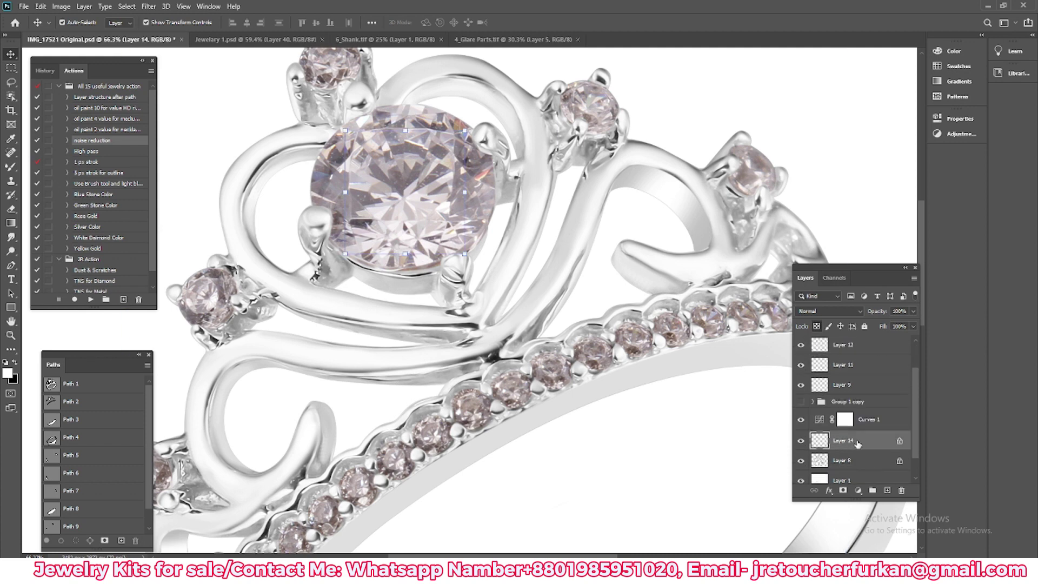
# - Commit the diamond's fitted size and reorder Layers 13, 14 and 2 below Curves 1
pyautogui.press('Return')
pyautogui.press('Return')
pyautogui.scroll(-3, 842, 370)
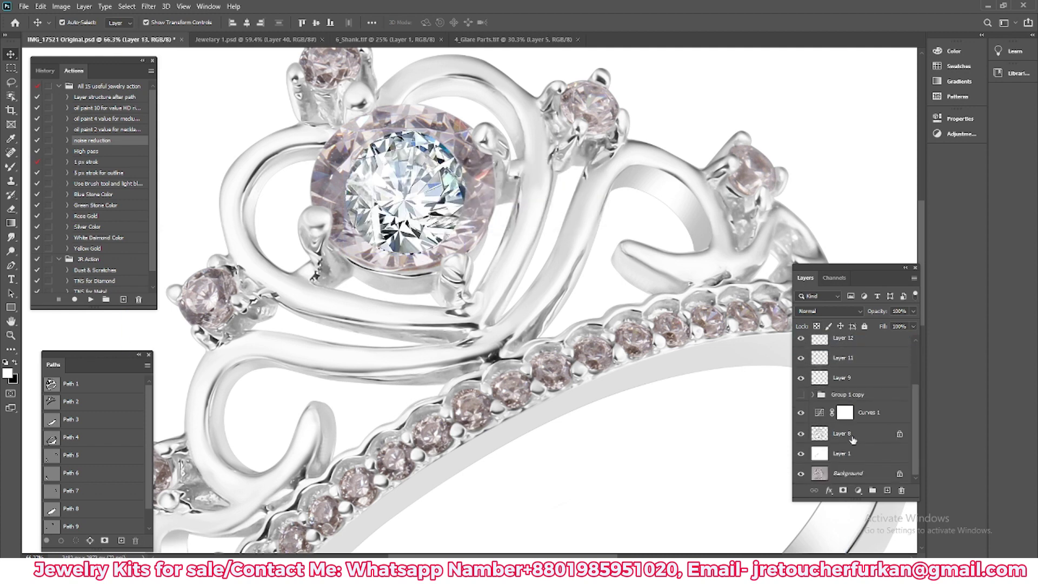
pyautogui.click(842, 368)
pyautogui.scroll(2, 845, 381)
pyautogui.moveTo(847, 404); pyautogui.dragTo(842, 355)
pyautogui.hotkey('ctrl', '0')
pyautogui.click(849, 349)
pyautogui.hotkey('ctrl', '+')
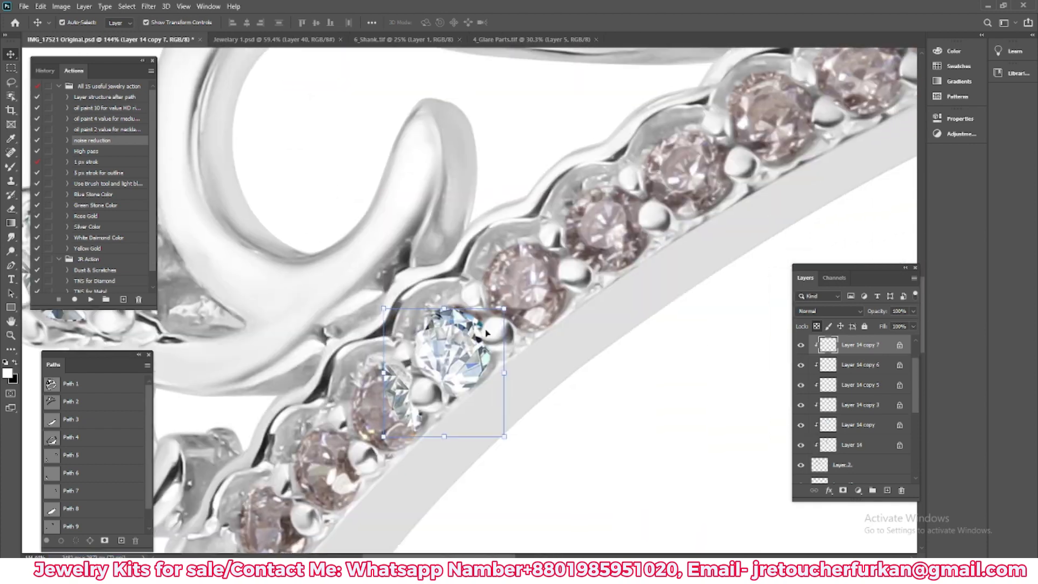
# - Cover each small pink stone with resized diamond copies and group them into Group 1
pyautogui.moveTo(487, 332); pyautogui.dragTo(627, 200)
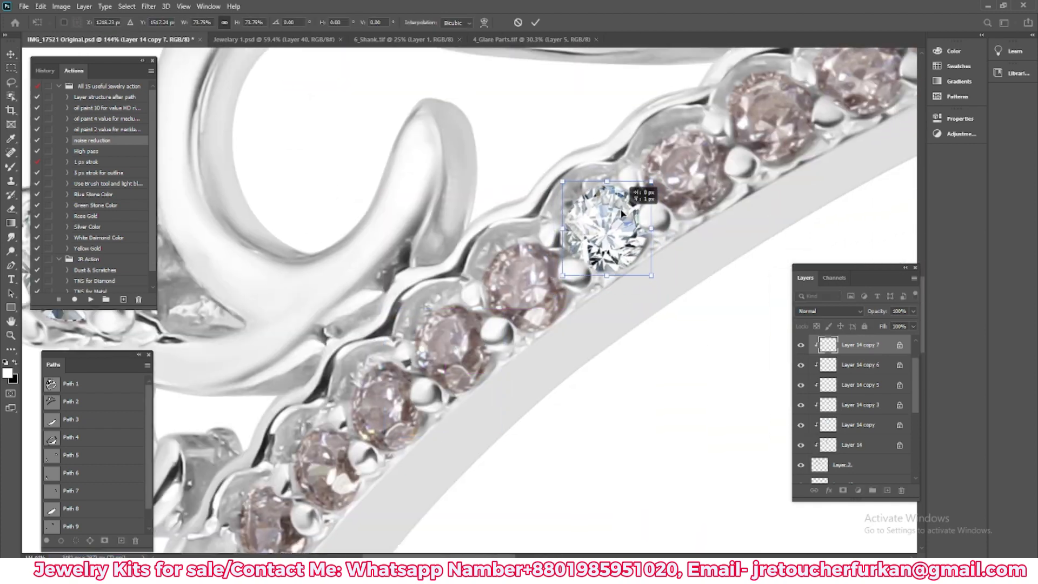
pyautogui.moveTo(490, 245); pyautogui.dragTo(497, 237)
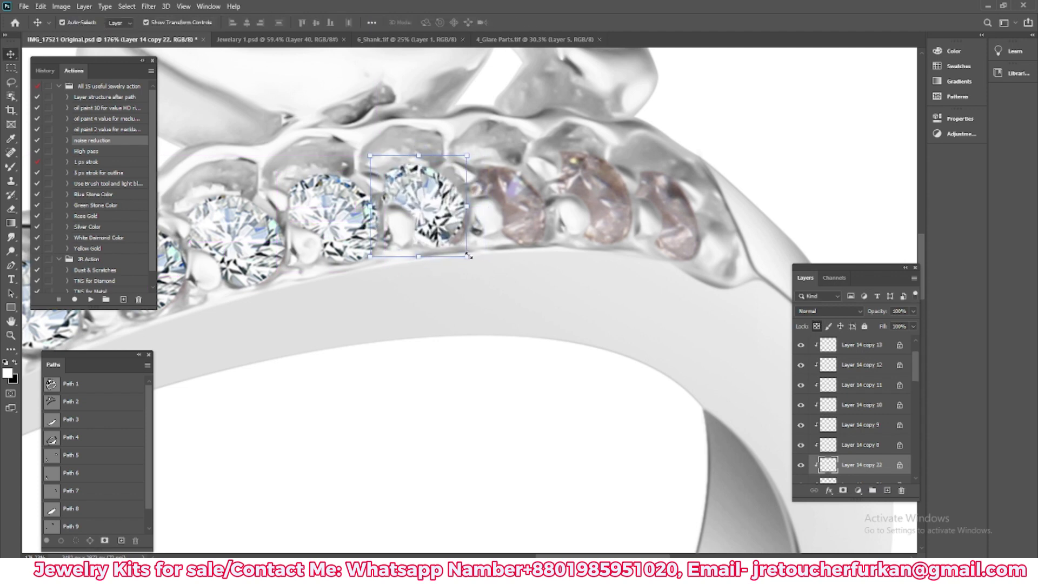
pyautogui.press('v')
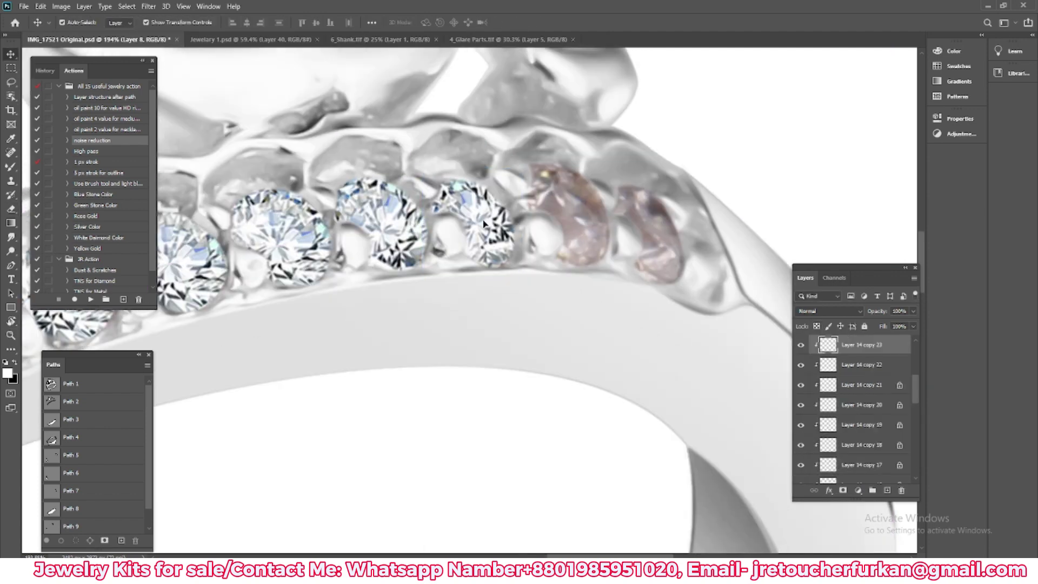
pyautogui.moveTo(578, 213); pyautogui.dragTo(432, 222)
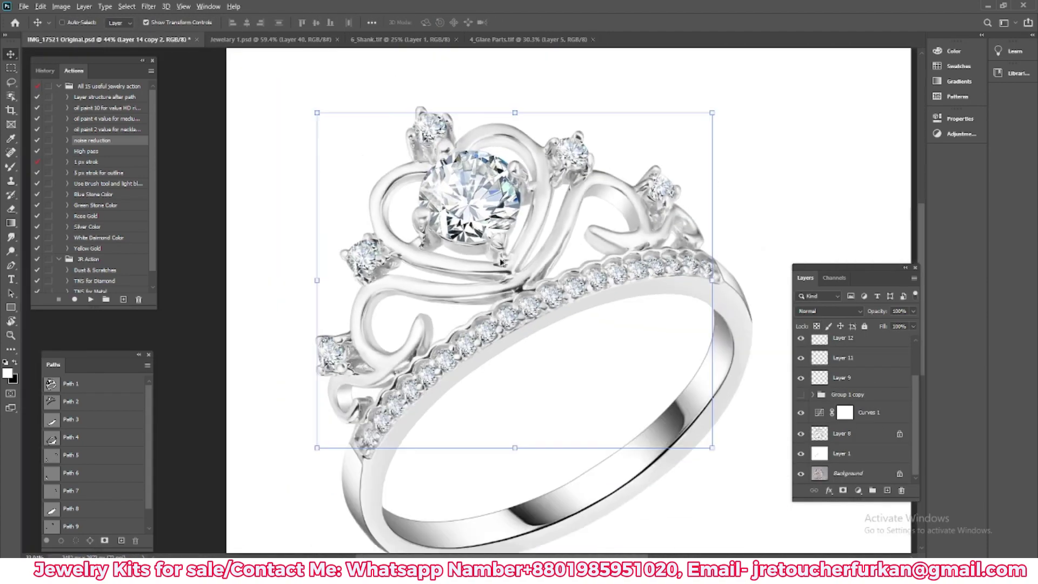
pyautogui.hotkey('ctrl', 'g')
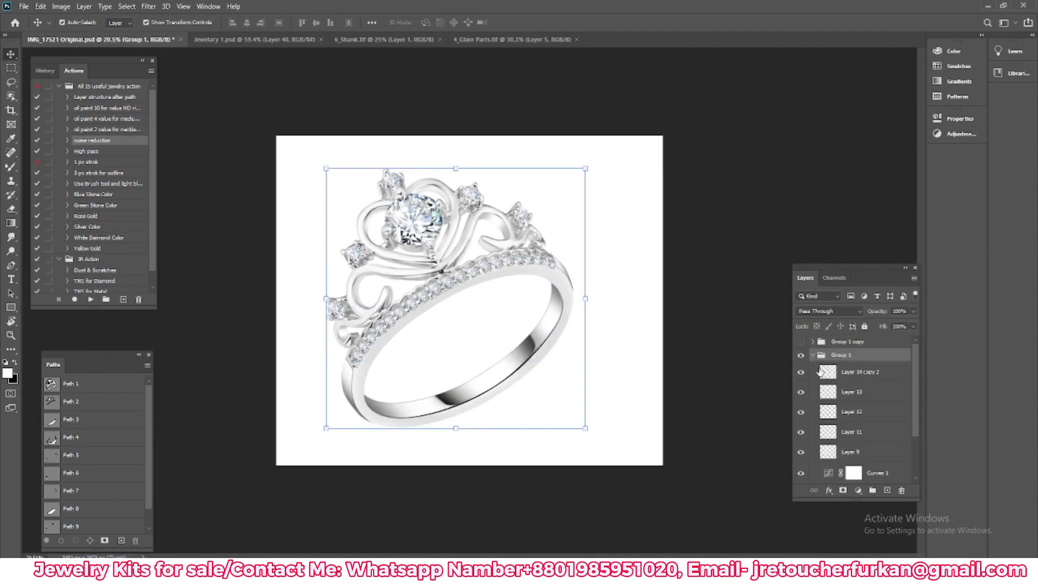